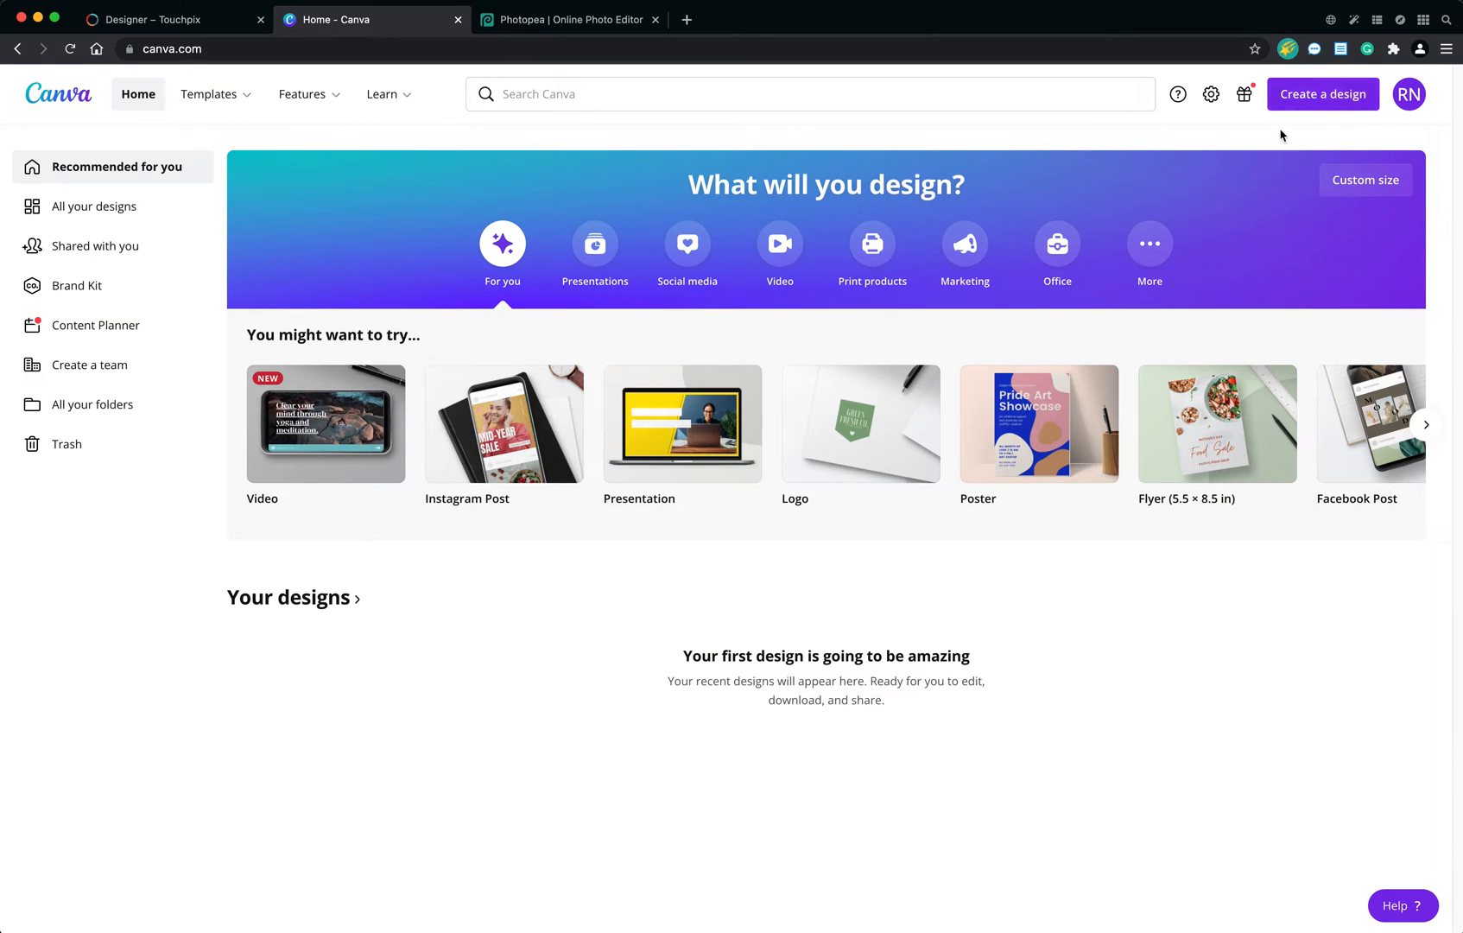
Create a new custom-size design measuring 1920 x 1072 px.
left_click(1305, 109)
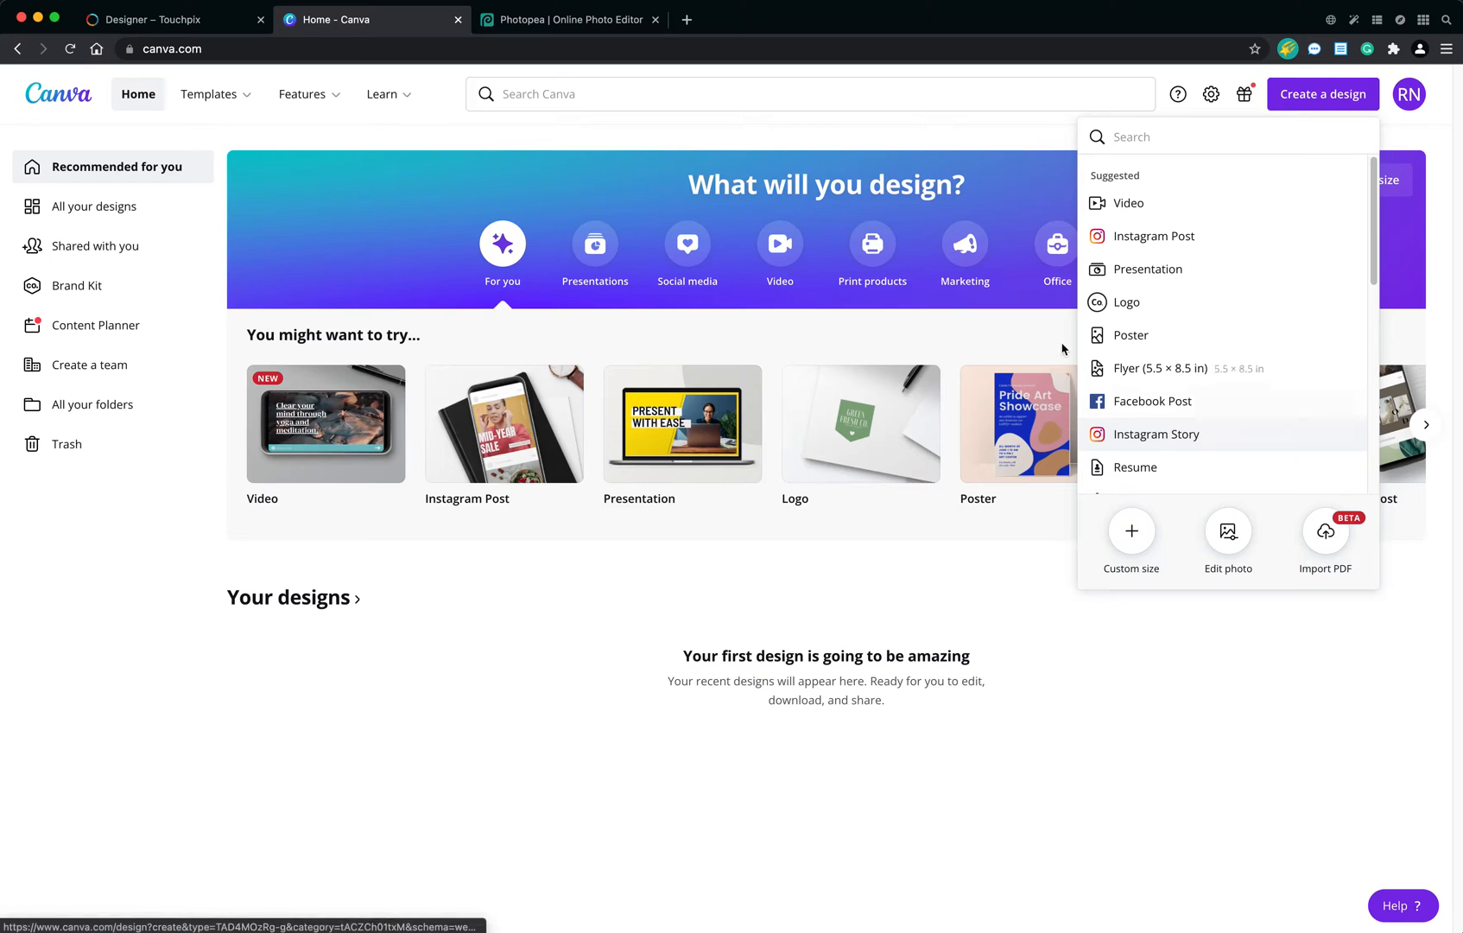
left_click(170, 21)
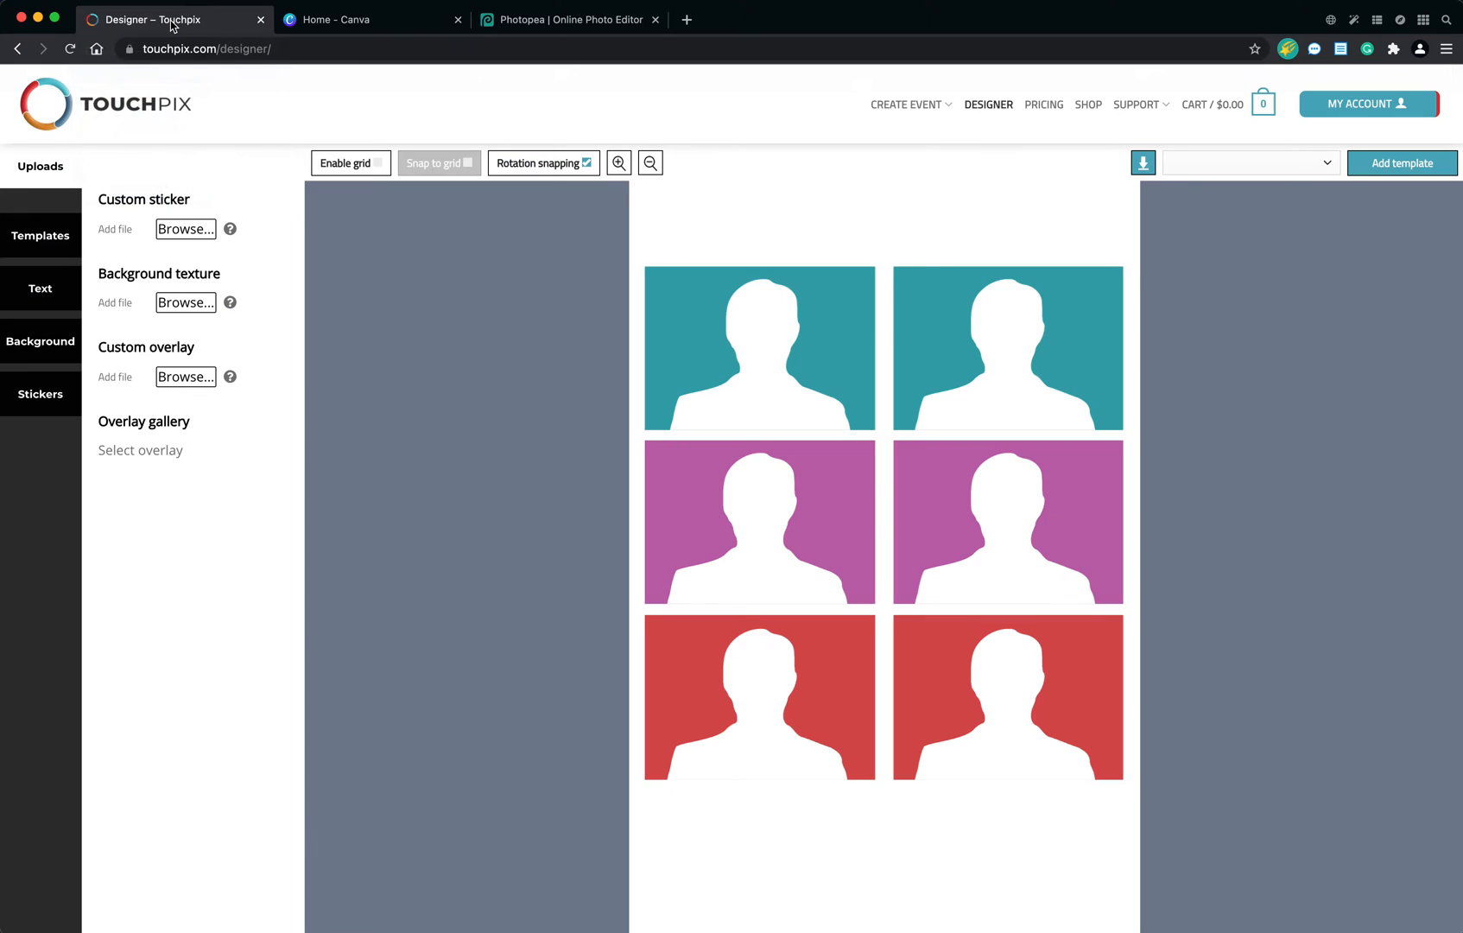
mouse_move(235, 378)
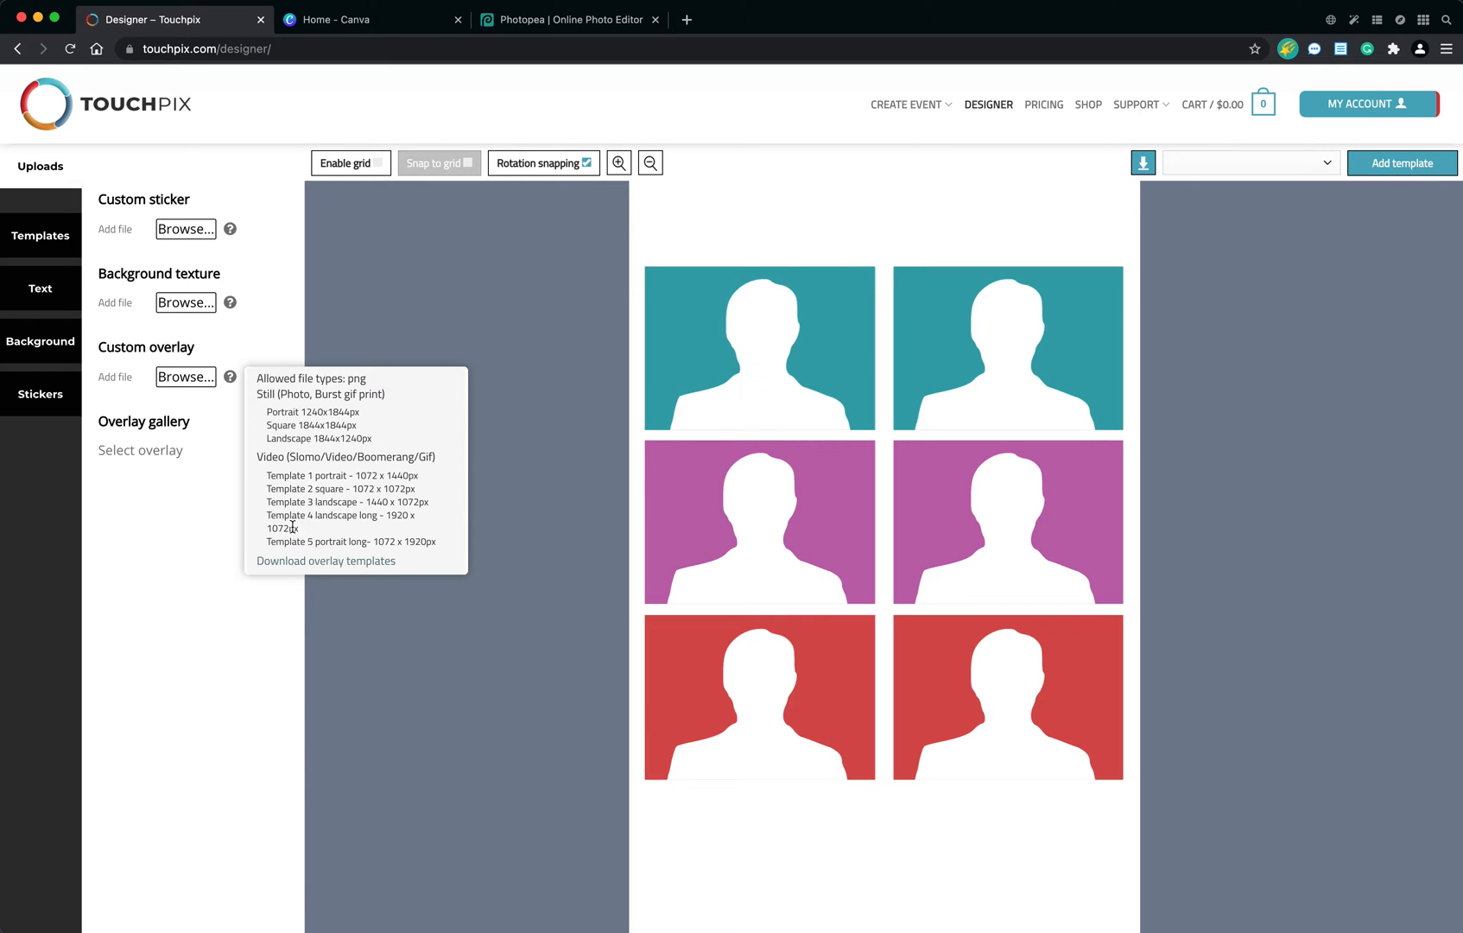
left_click(344, 19)
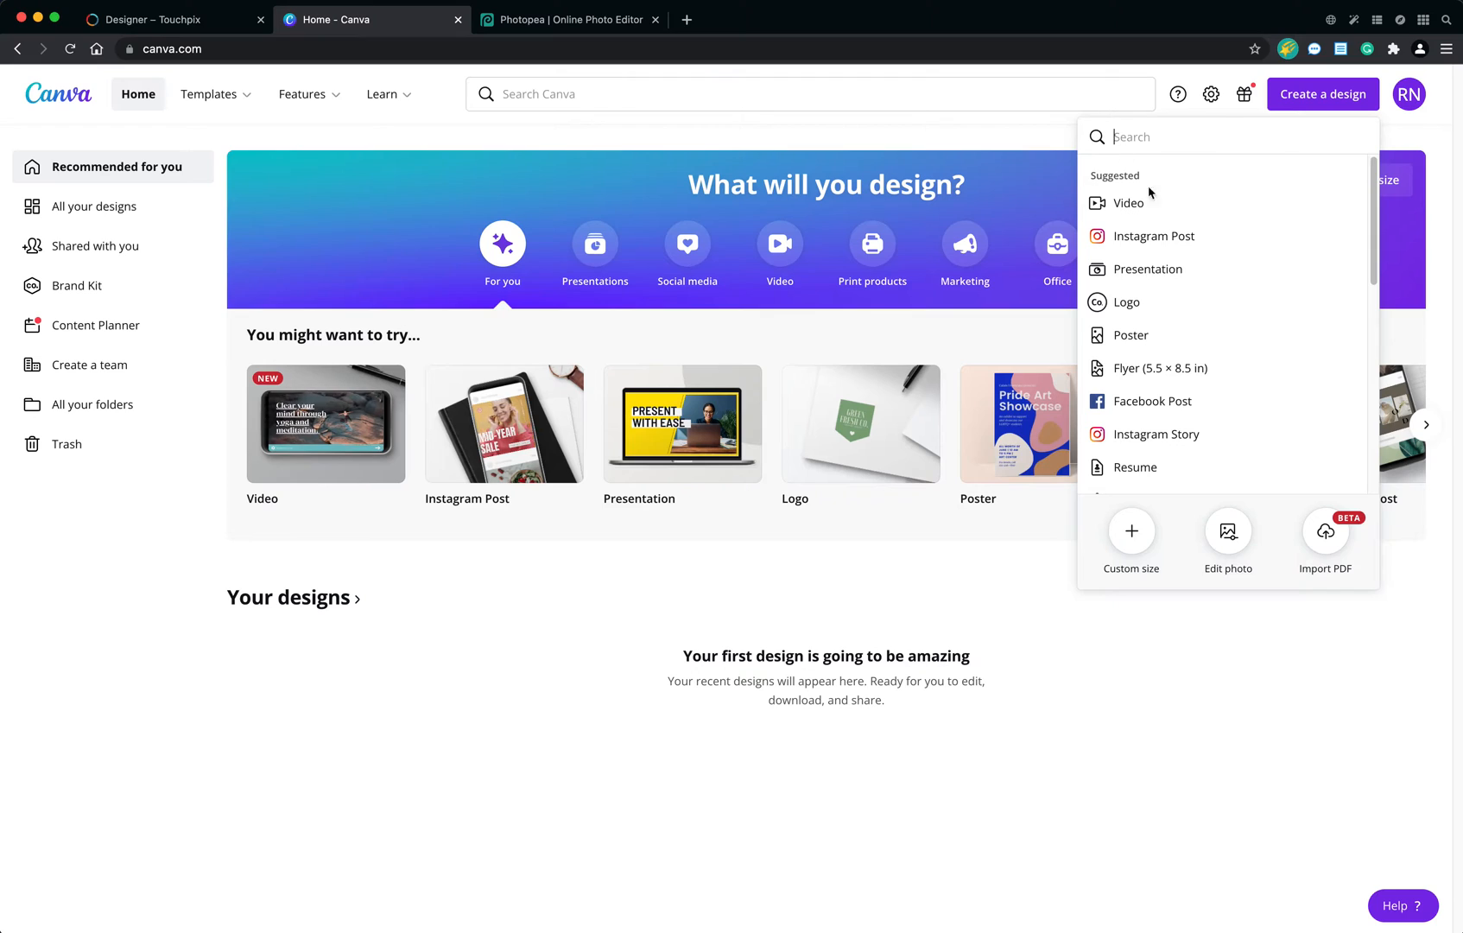
scroll(1205, 402, "down", 3)
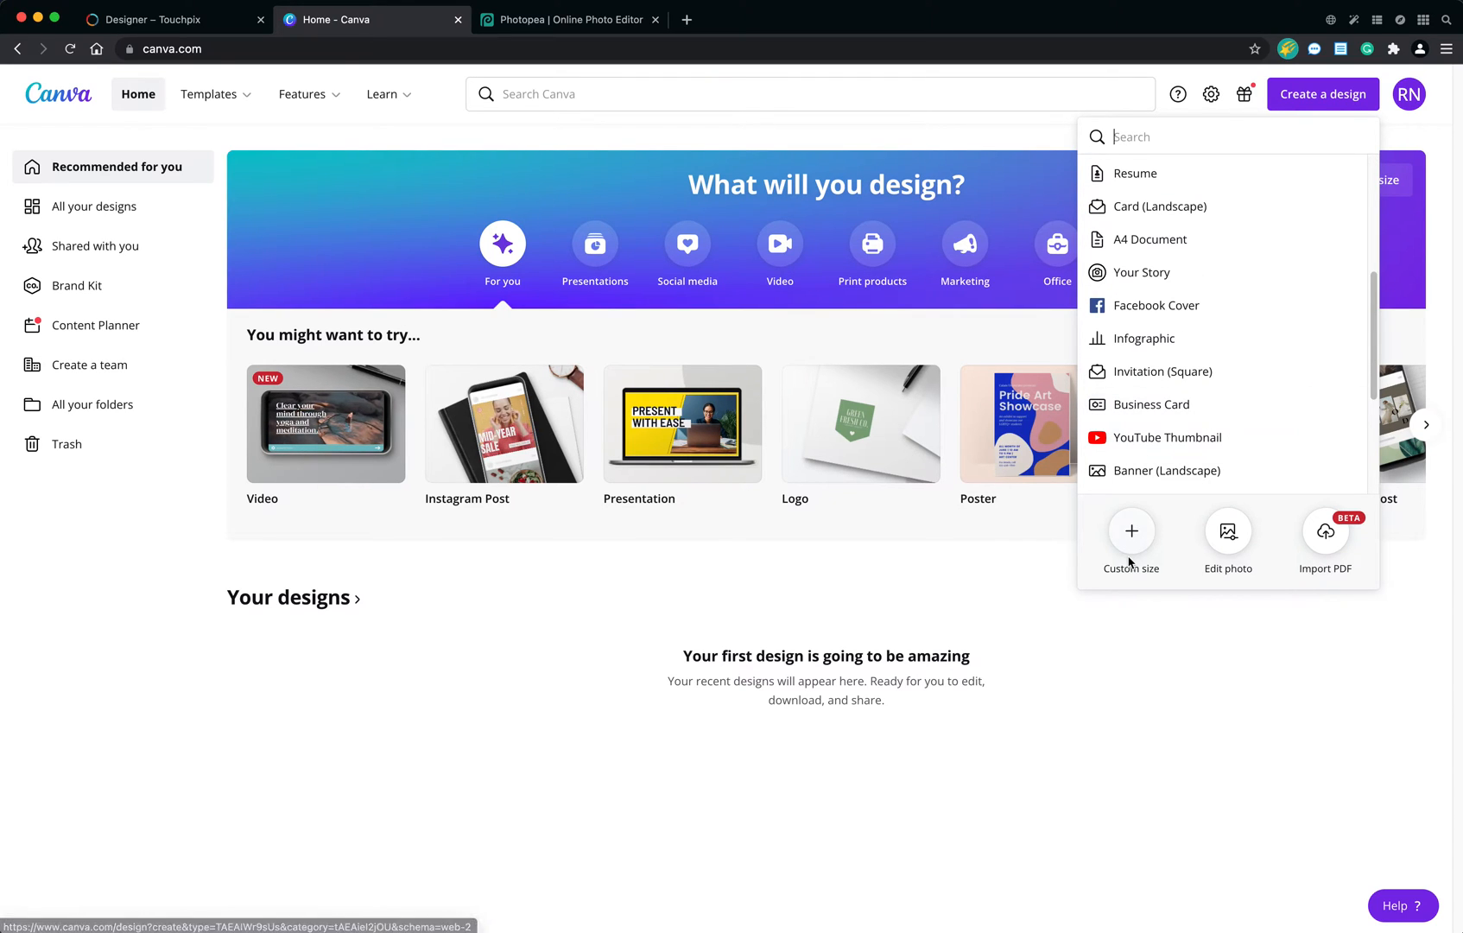
left_click(1132, 531)
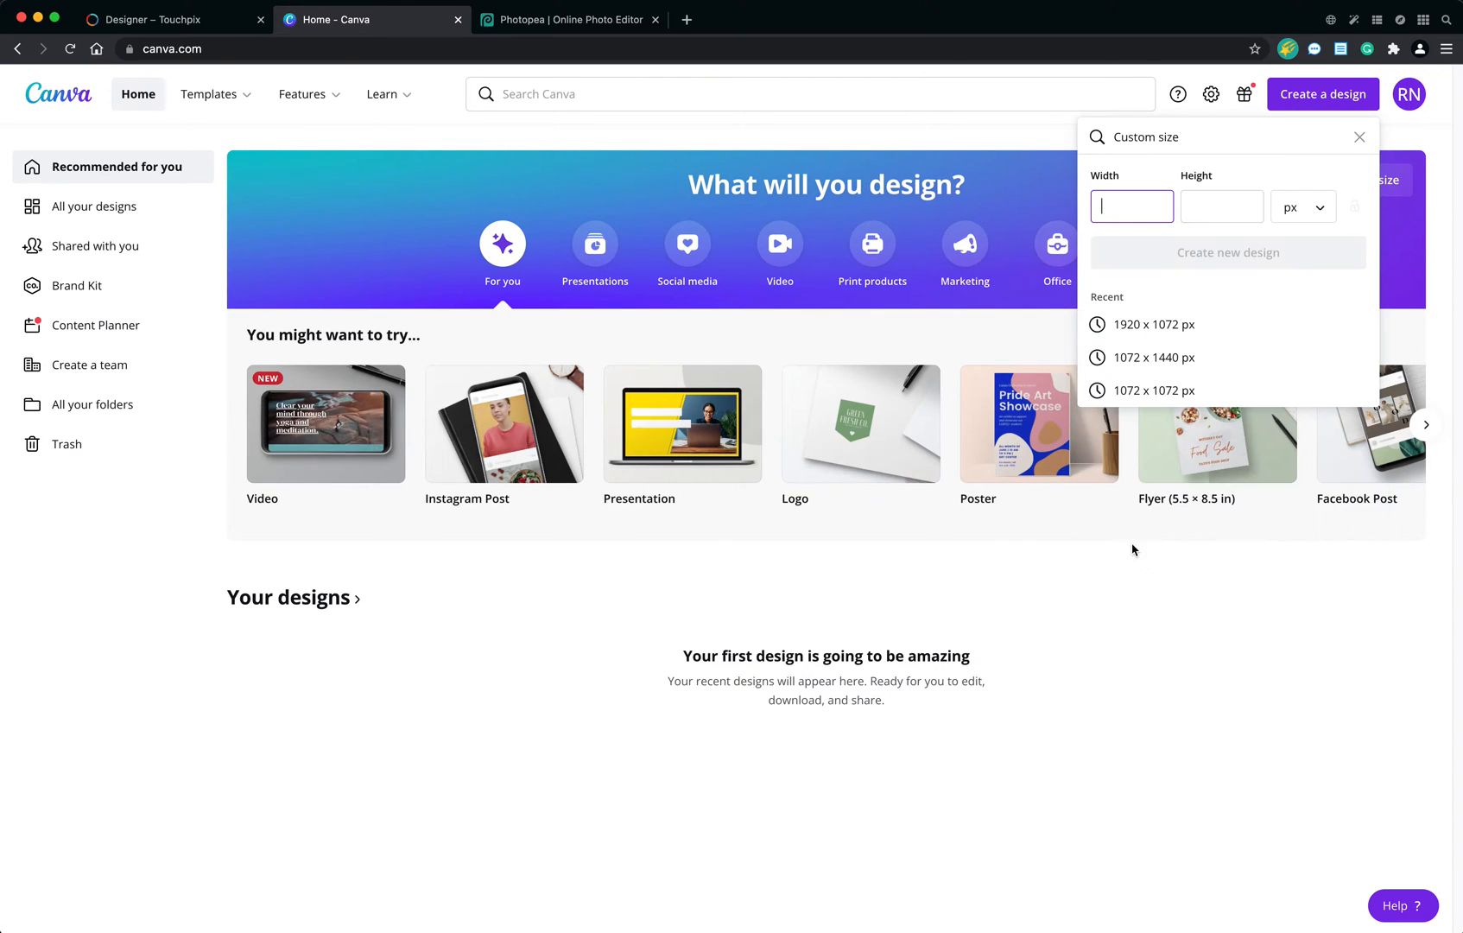
left_click(1147, 333)
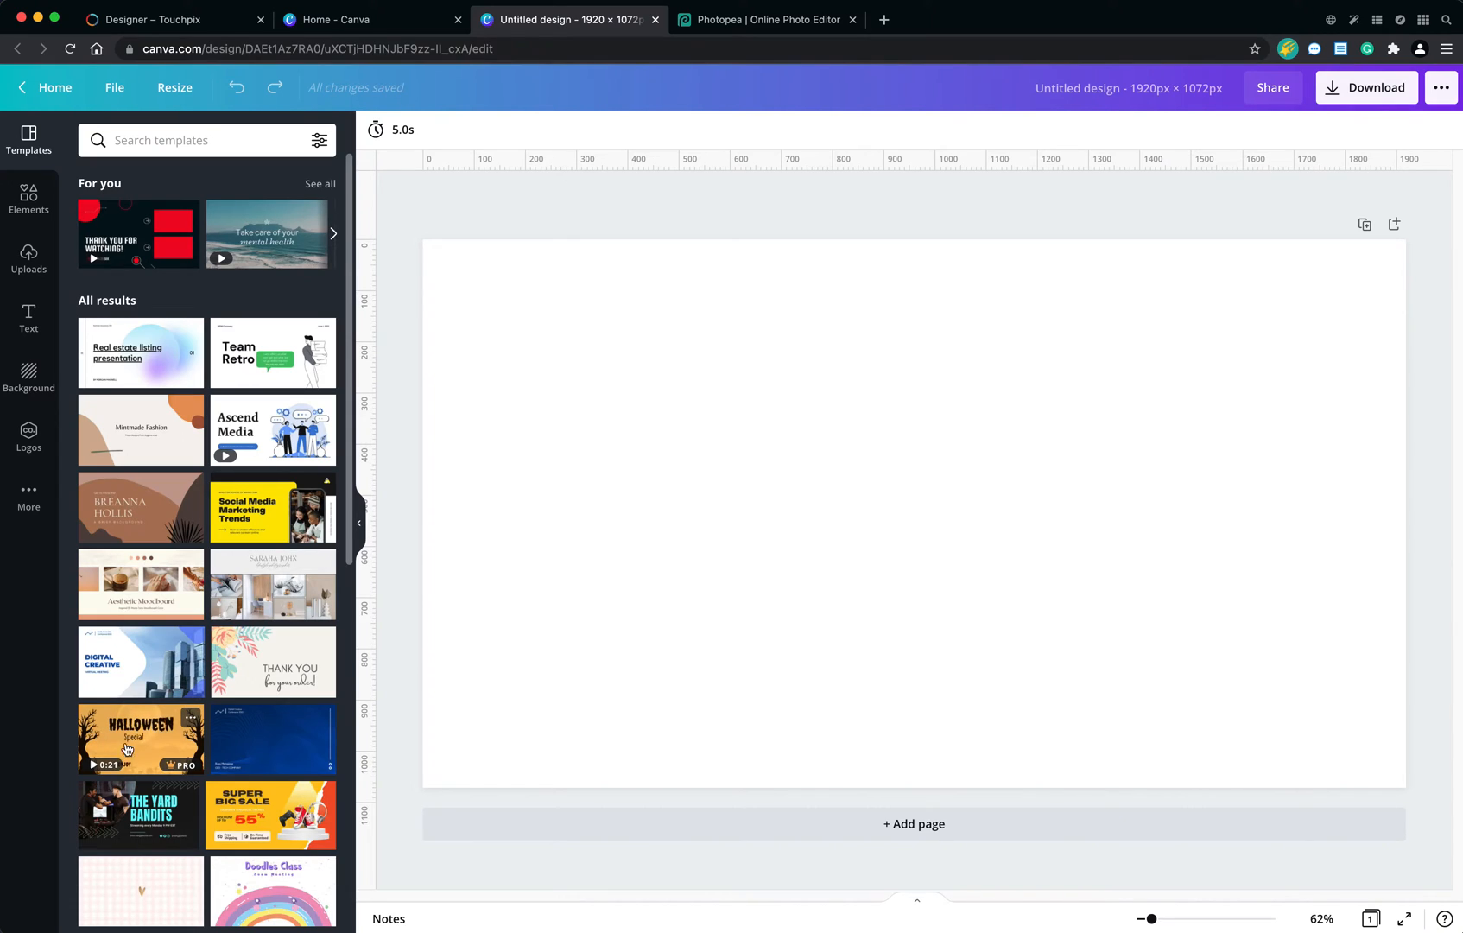
Apply the grey Halloween template with pumpkins, bats, spider webs and an orange ghost to the blank page.
scroll(212, 708, "down", 1)
scroll(212, 708, "down", 1)
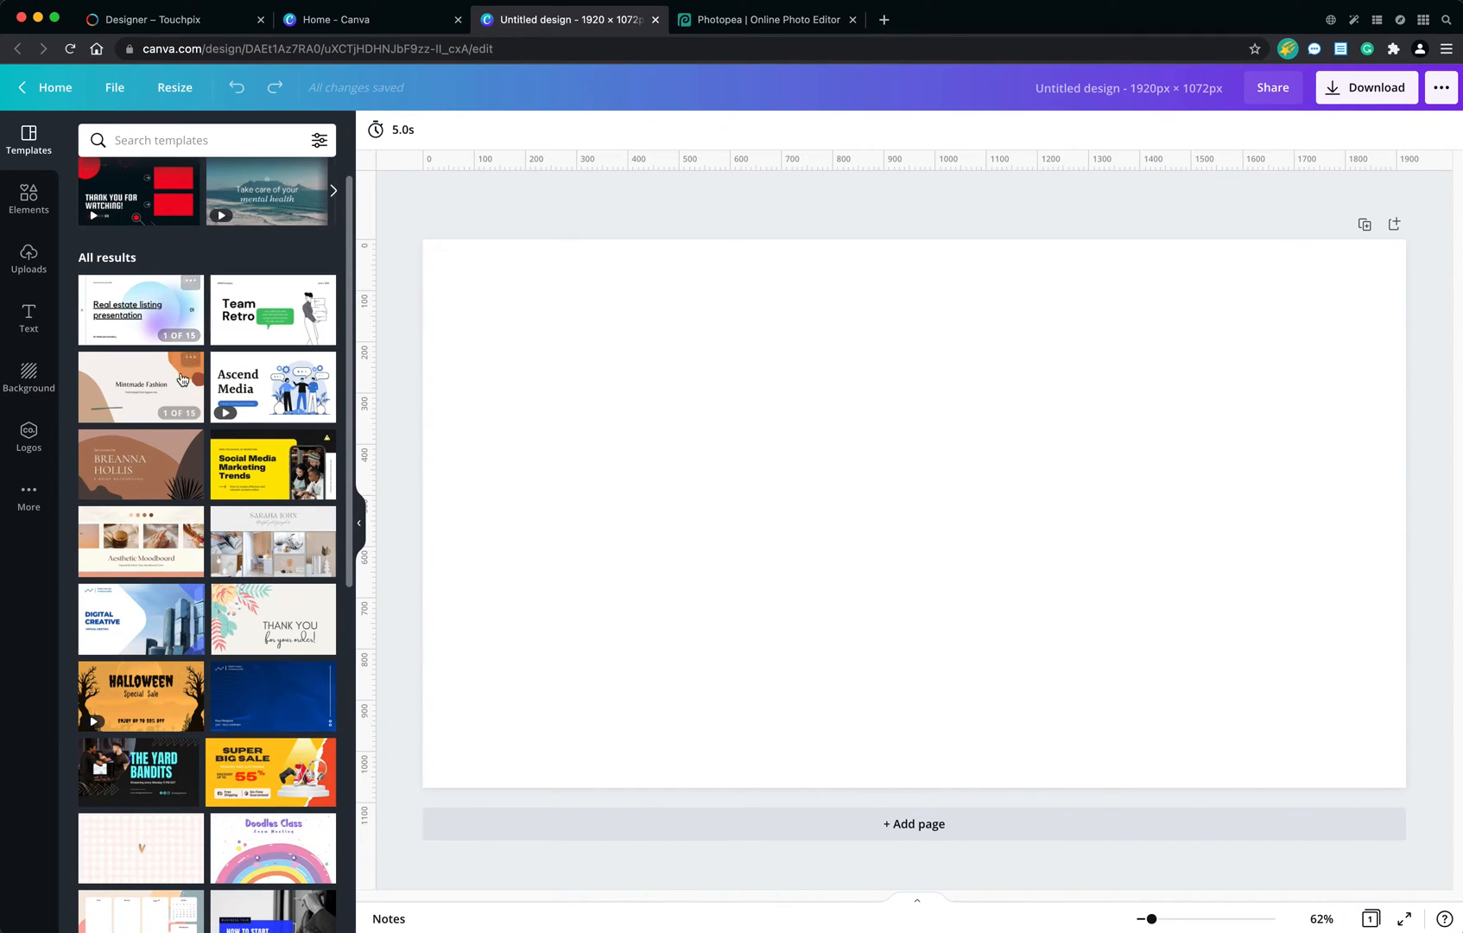
scroll(197, 522, "down", 10)
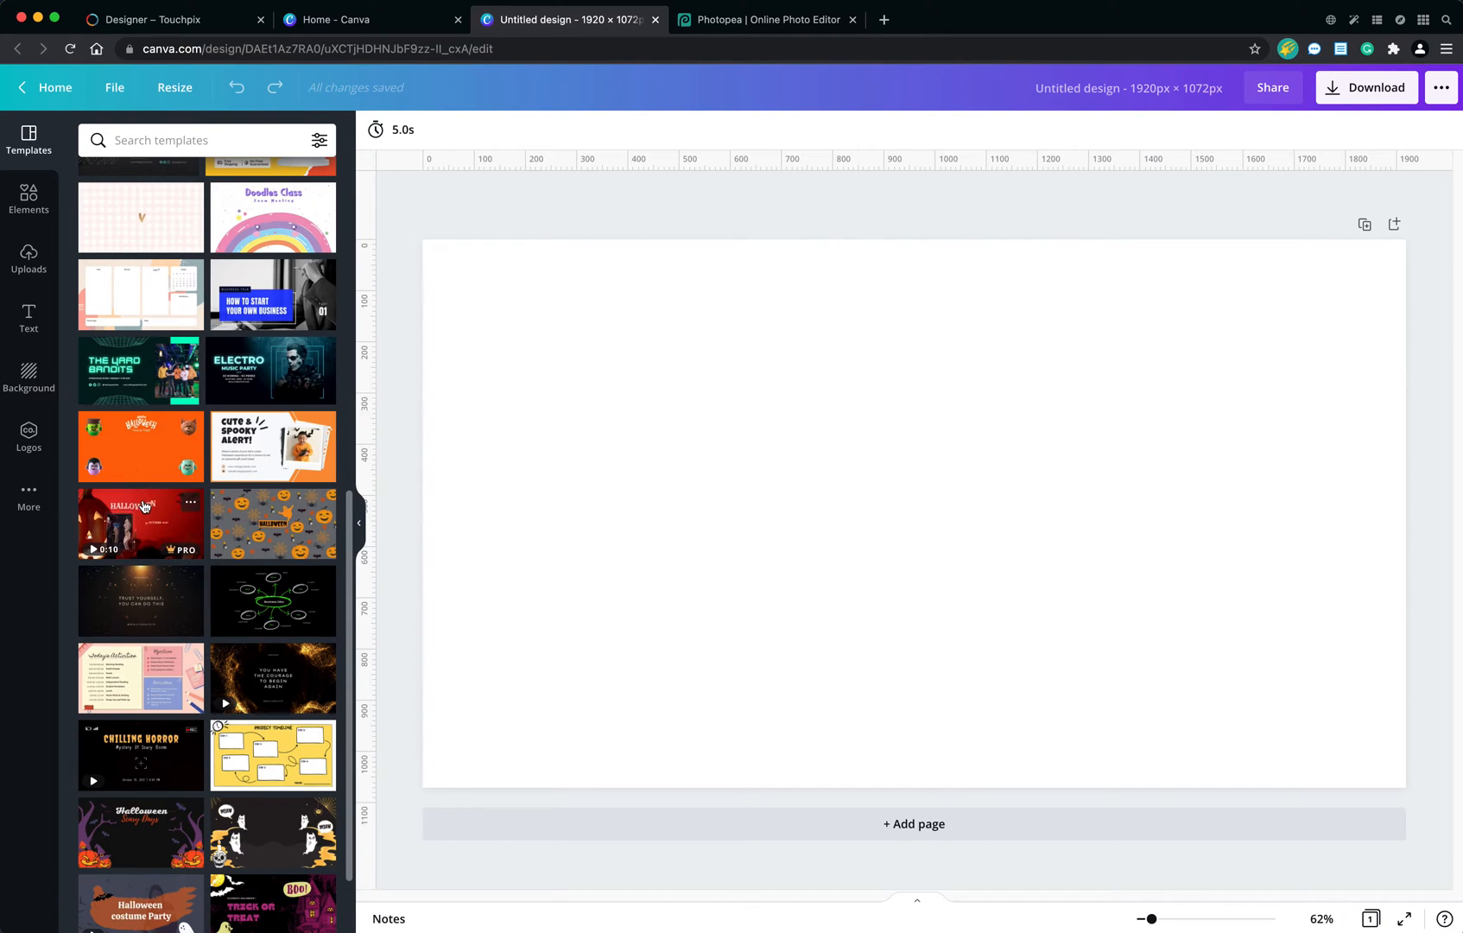
left_click(256, 529)
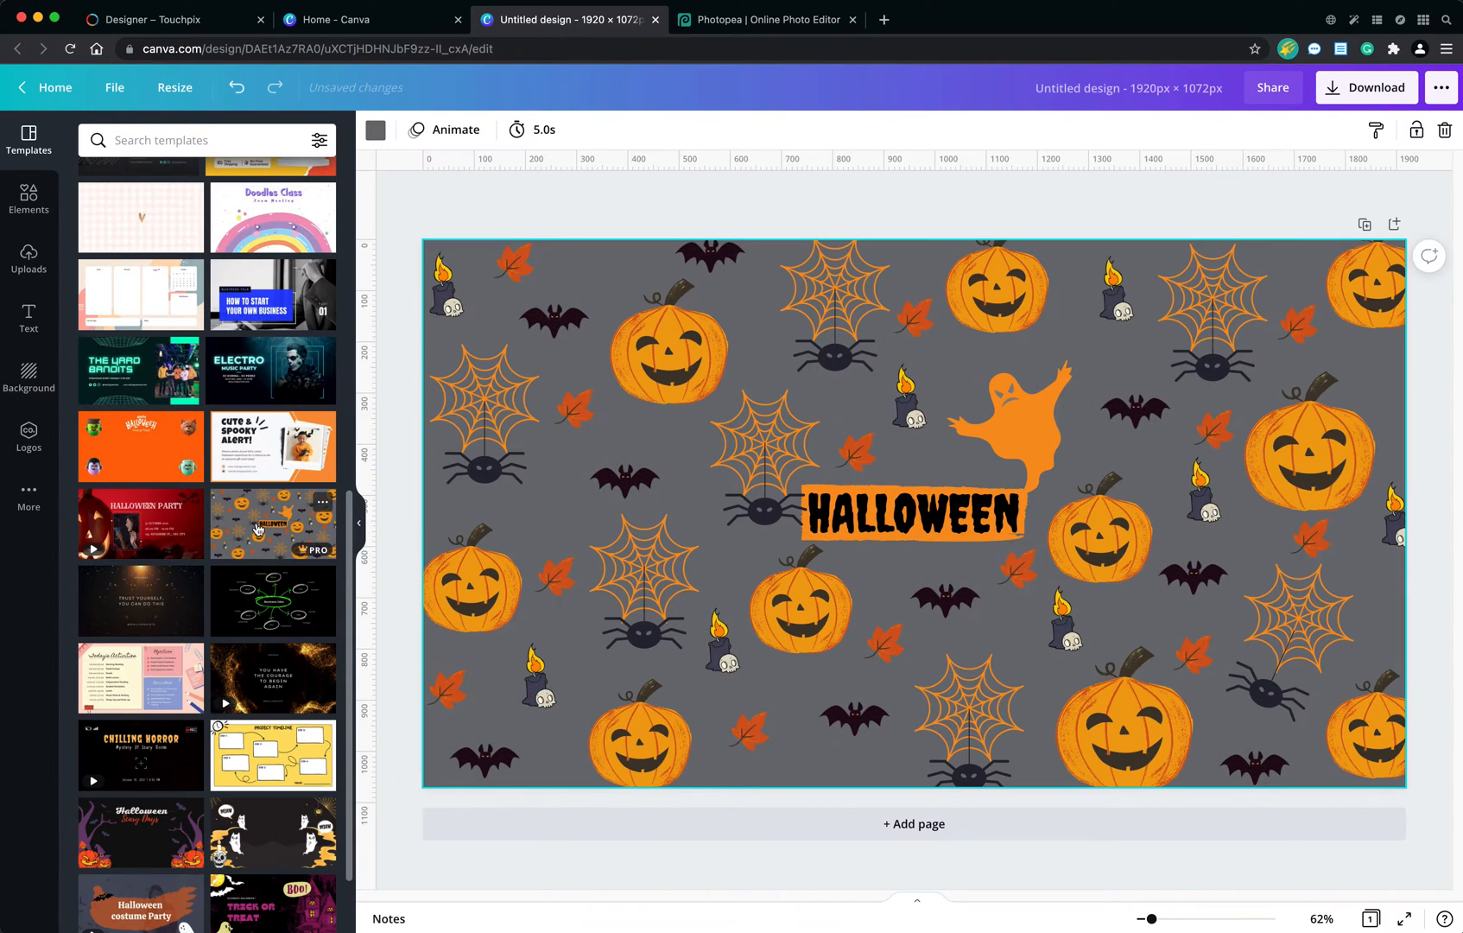
scroll(257, 528, "up", 10)
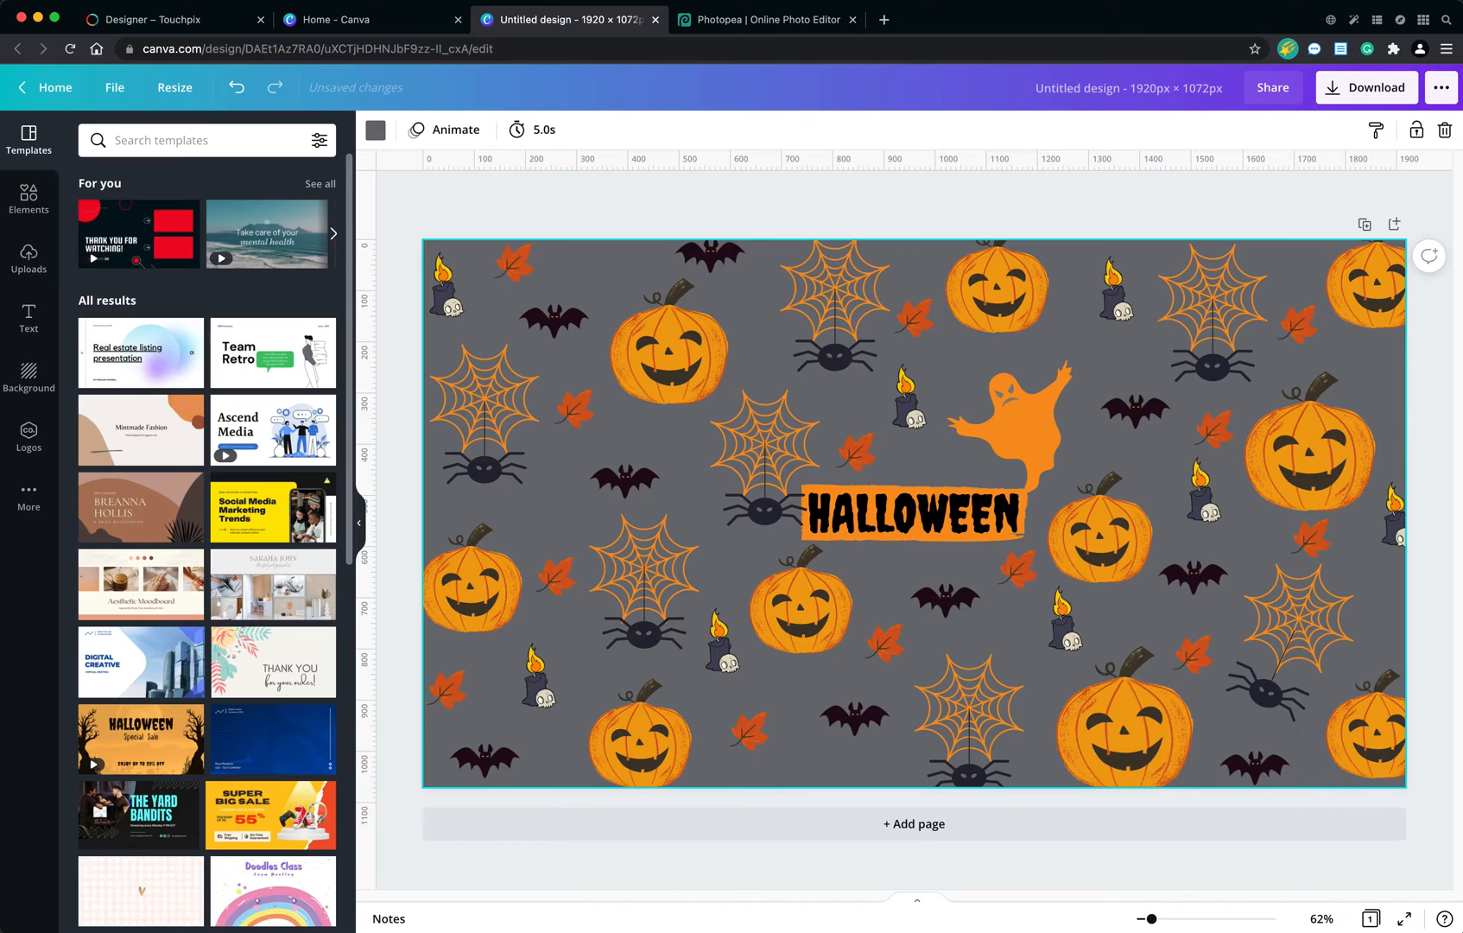
scroll(173, 467, "down", 15)
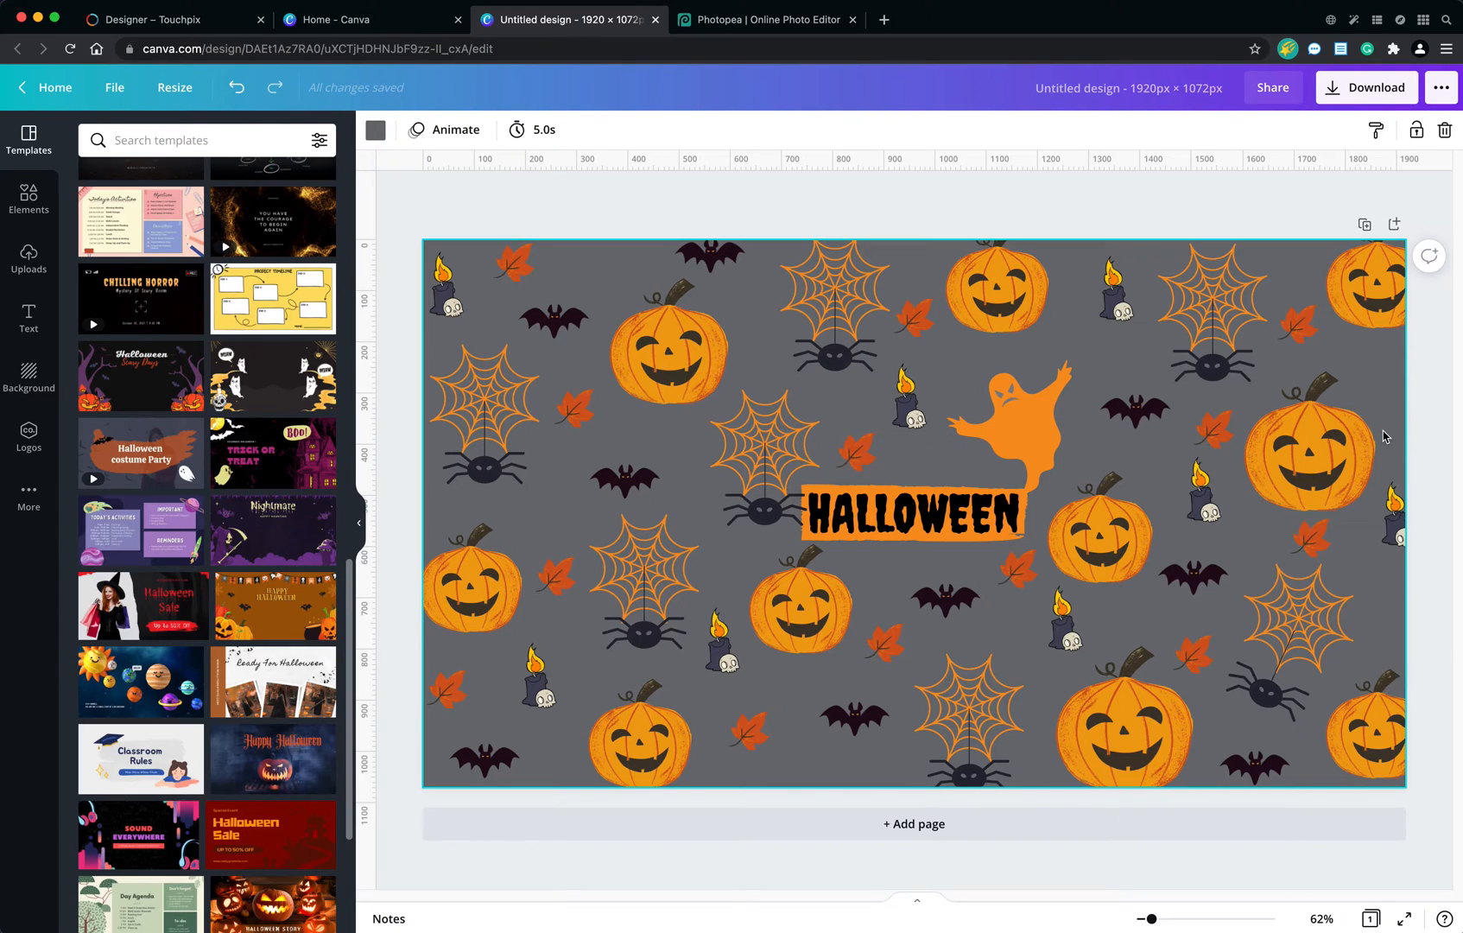
left_click(889, 531)
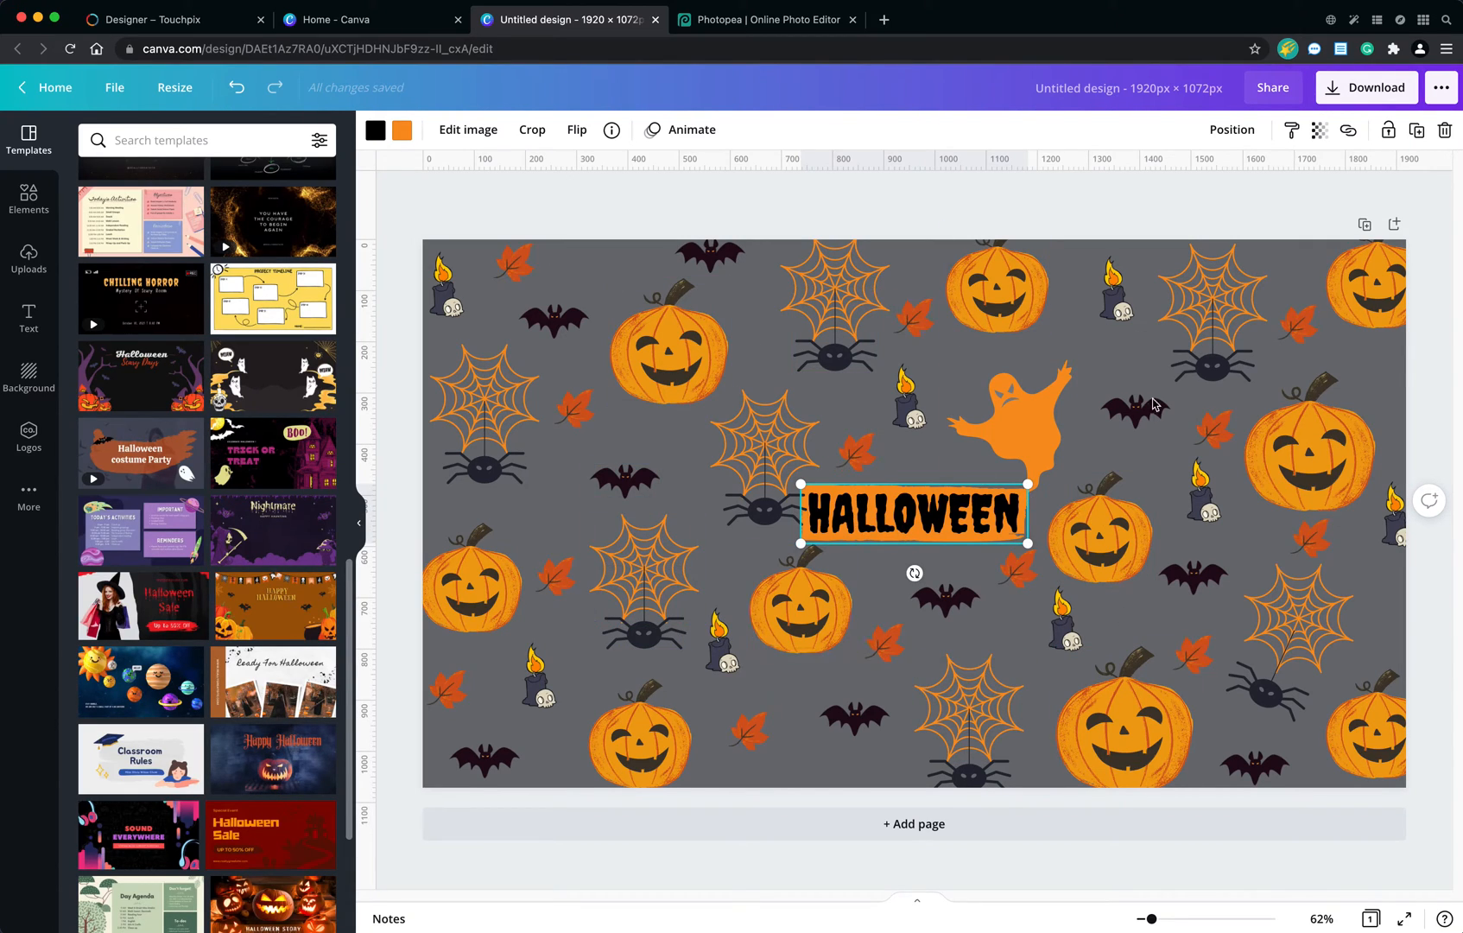
left_click(951, 574)
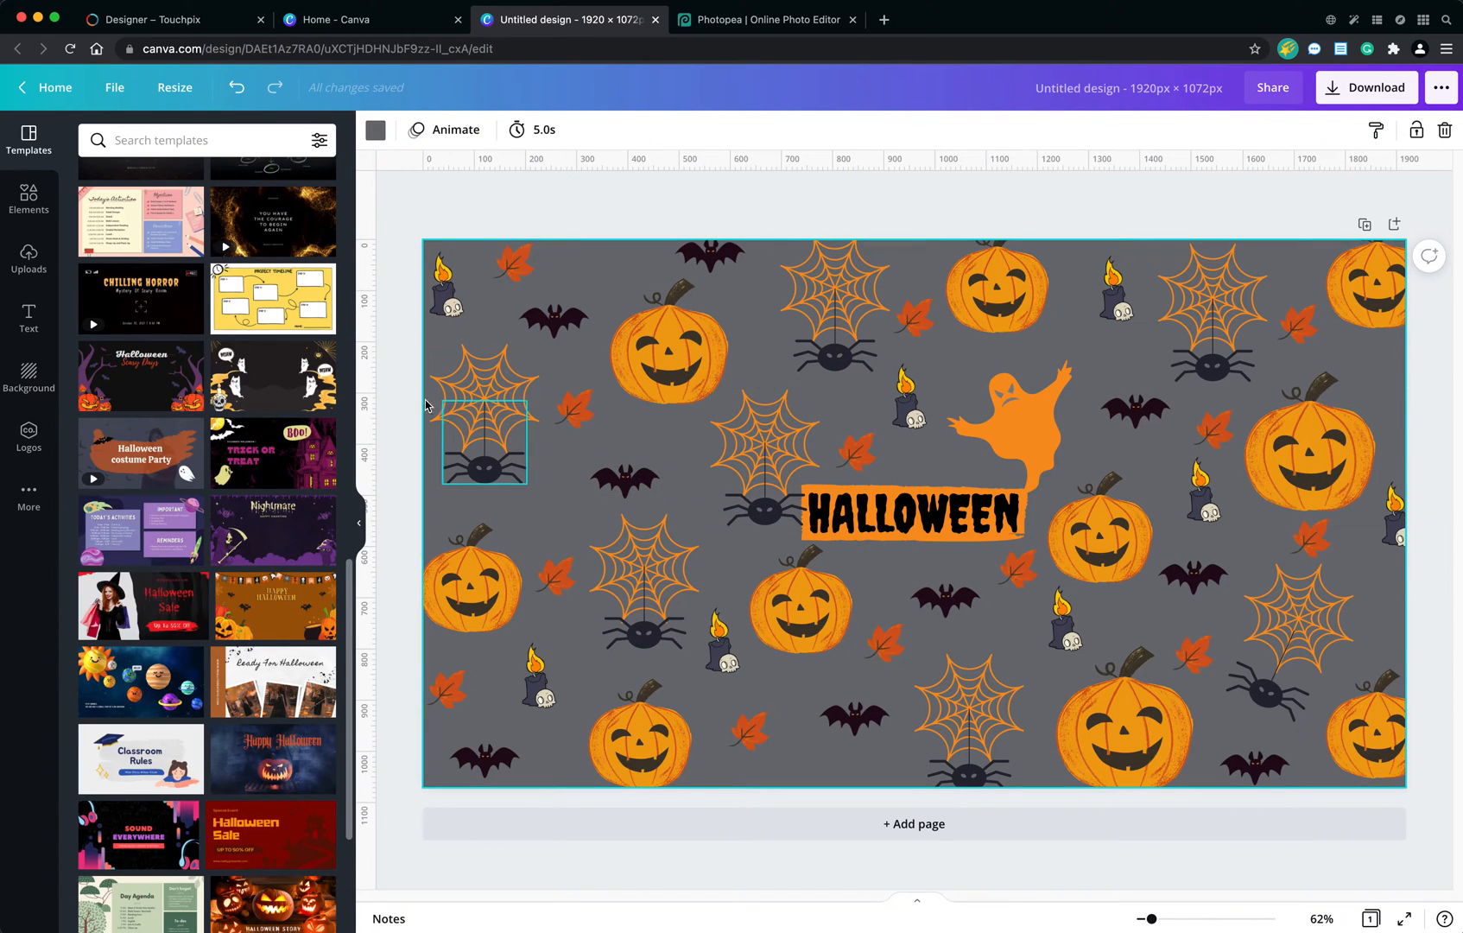
Add a square shape and stretch it into a rectangle about 1782 px wide covering most of the page.
left_click(28, 202)
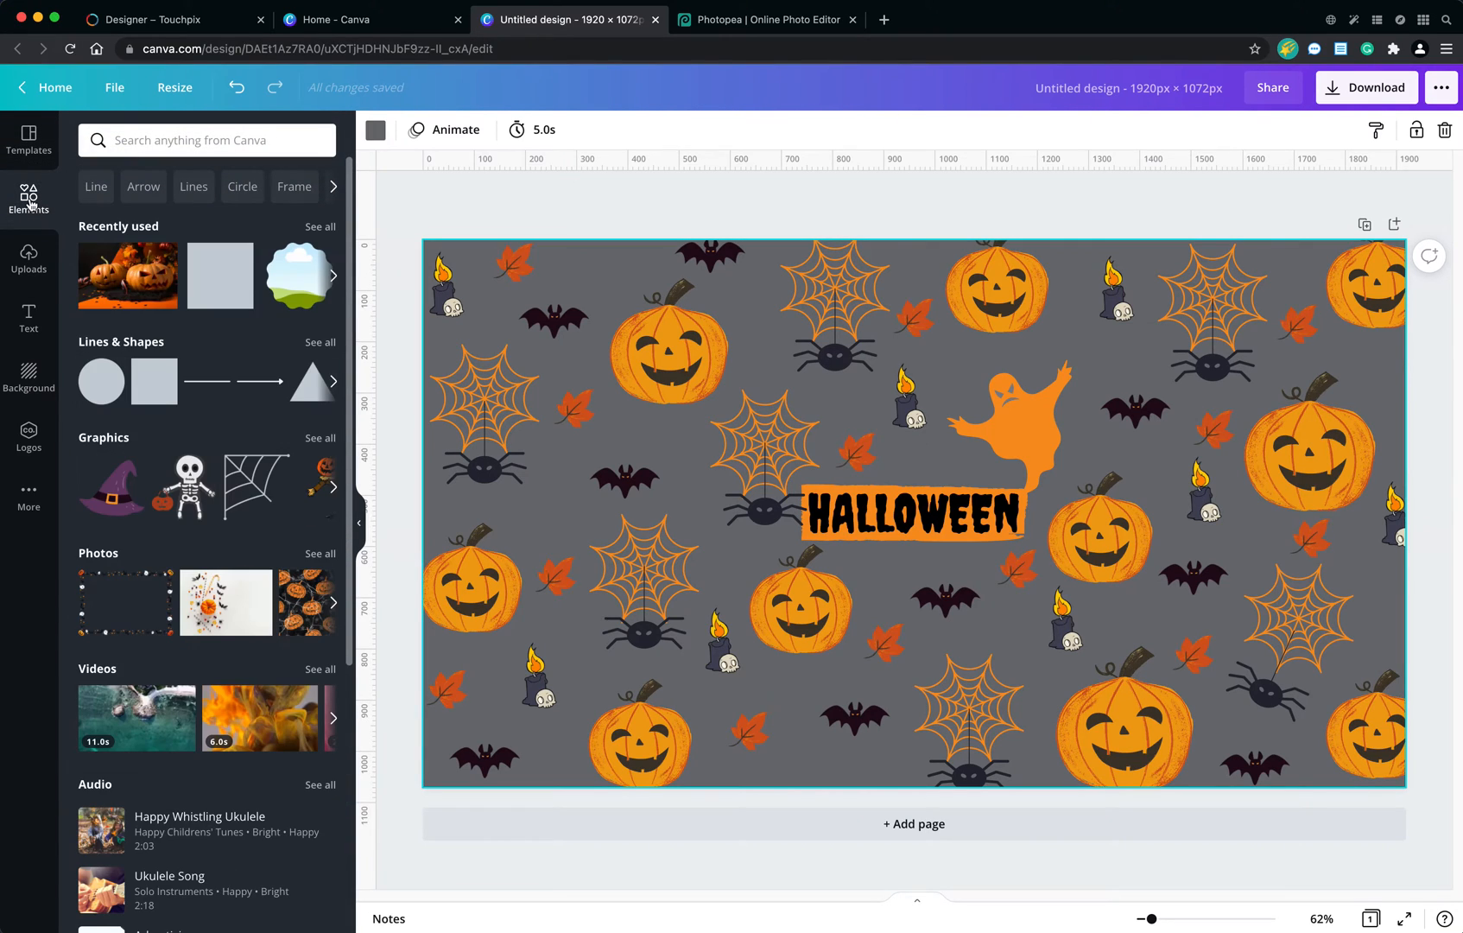
left_click(149, 381)
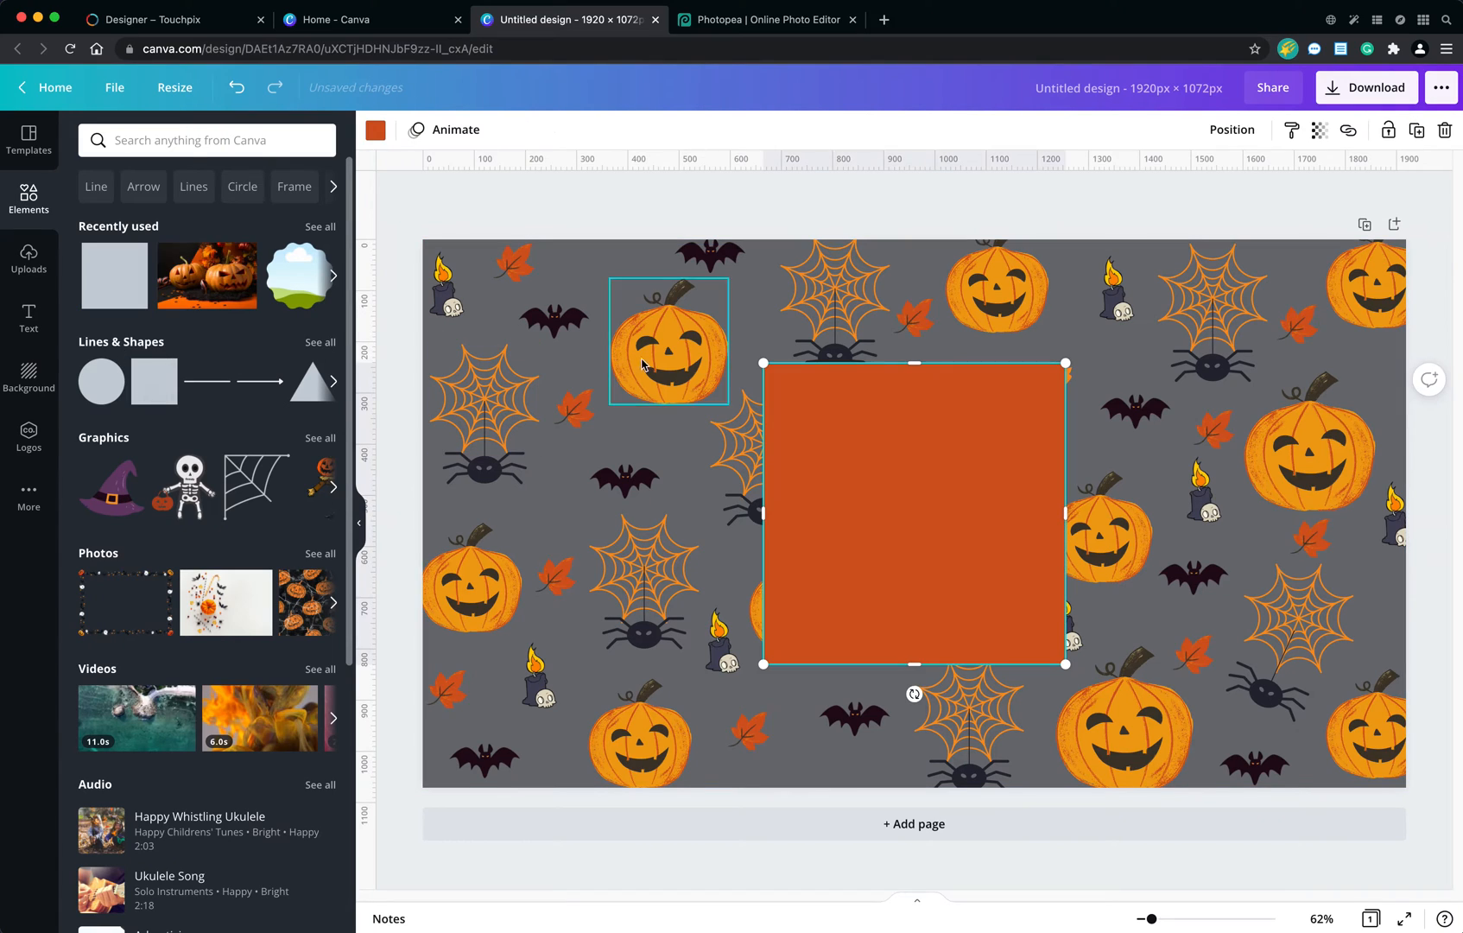
left_click_drag(801, 448, 535, 361)
left_click_drag(766, 573, 929, 739)
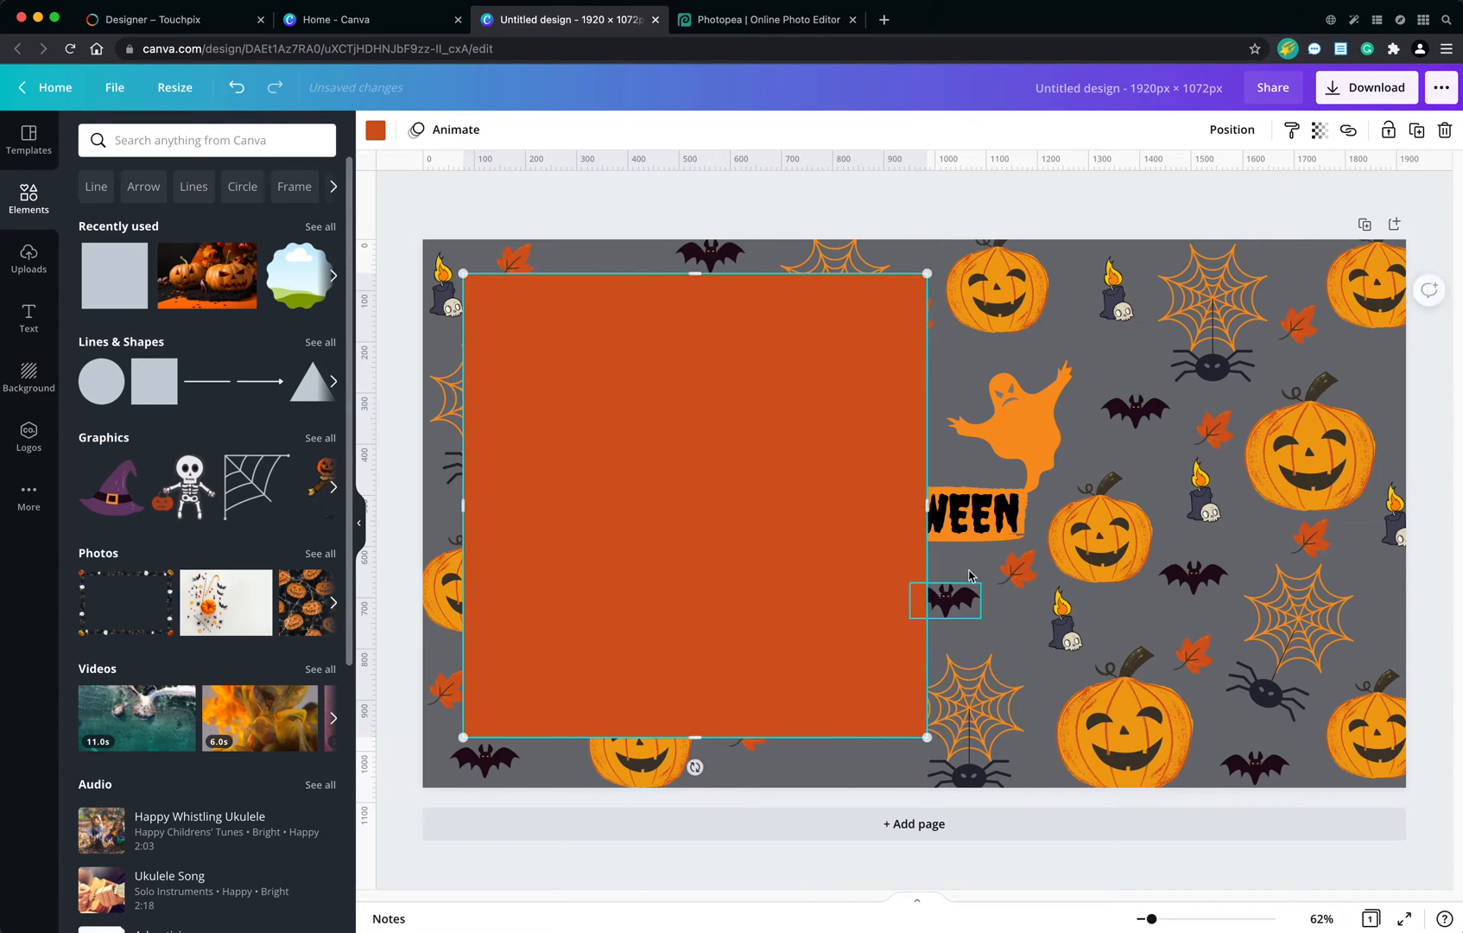
left_click_drag(928, 506, 1373, 521)
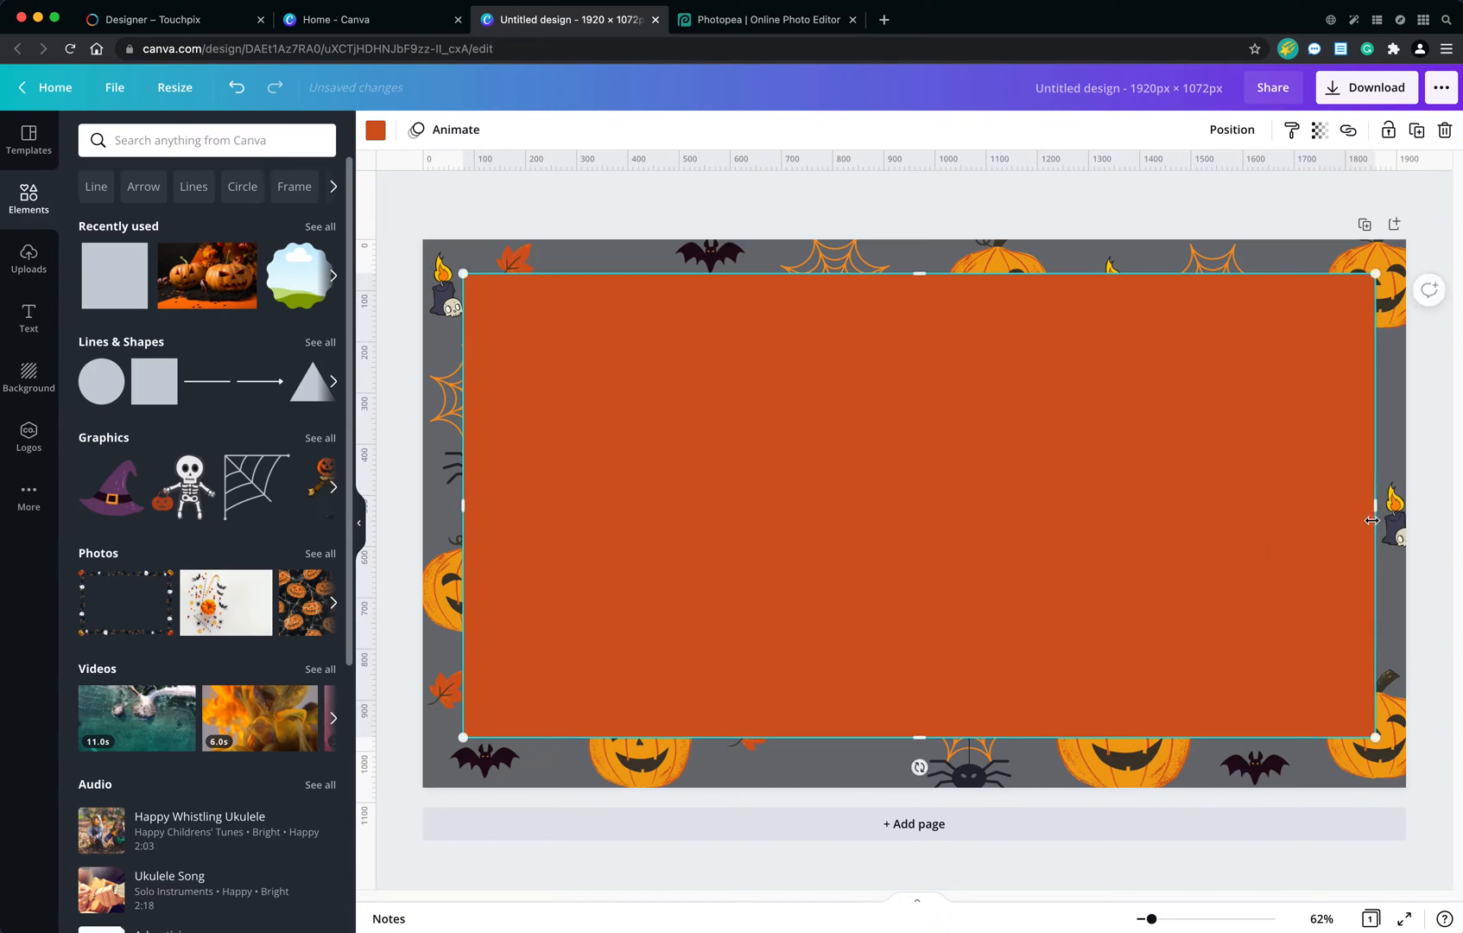
Centre the rectangle horizontally and adjust its height to leave a thin border above and a wider band below.
left_click_drag(781, 450, 773, 450)
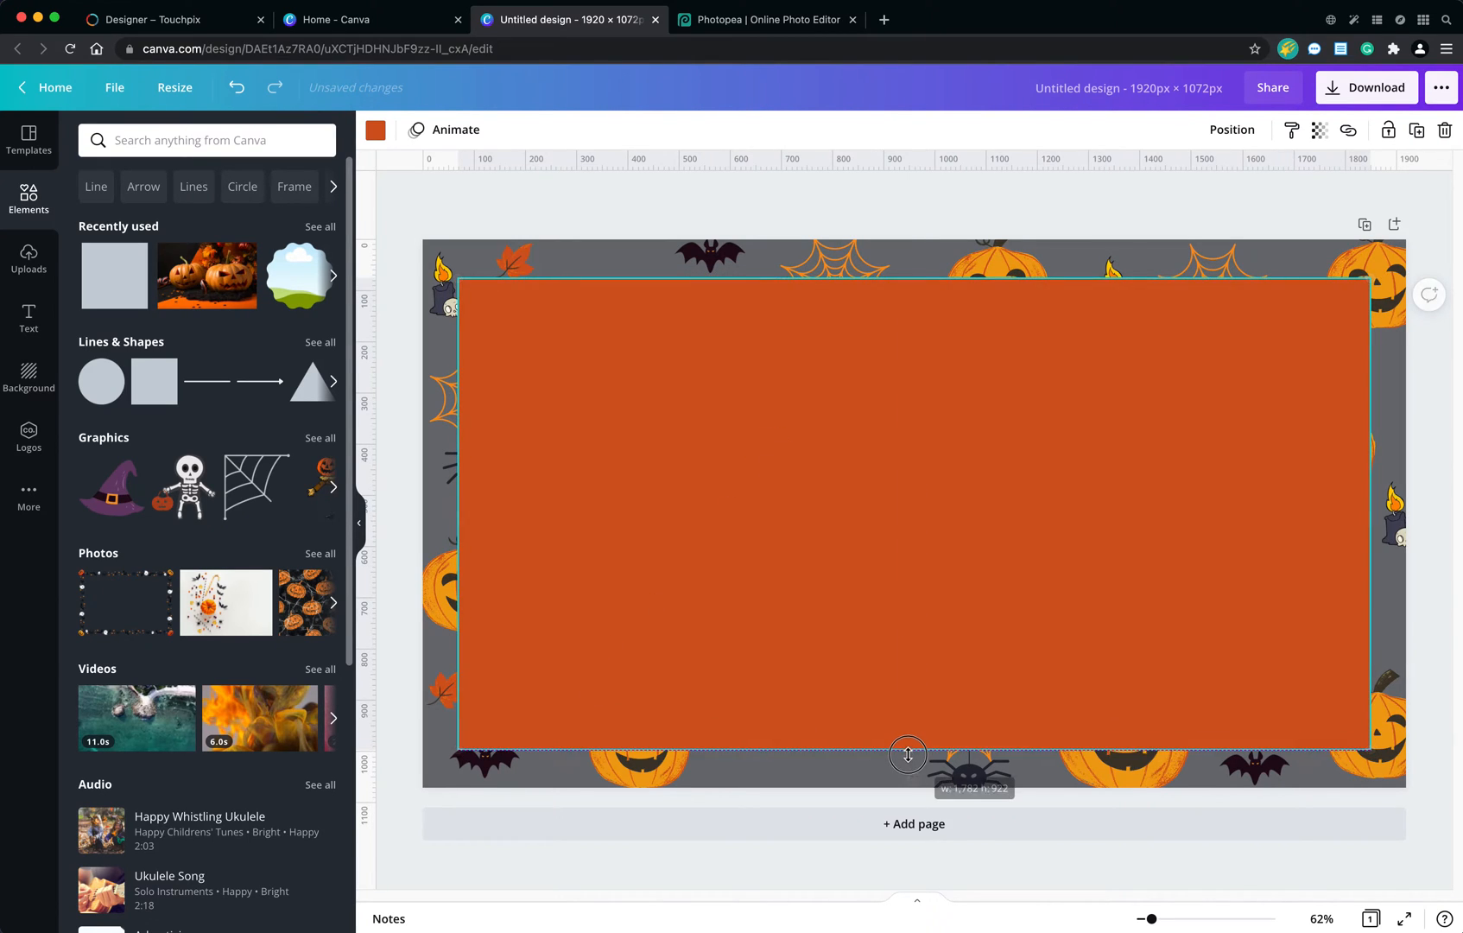
left_click_drag(915, 623, 920, 637)
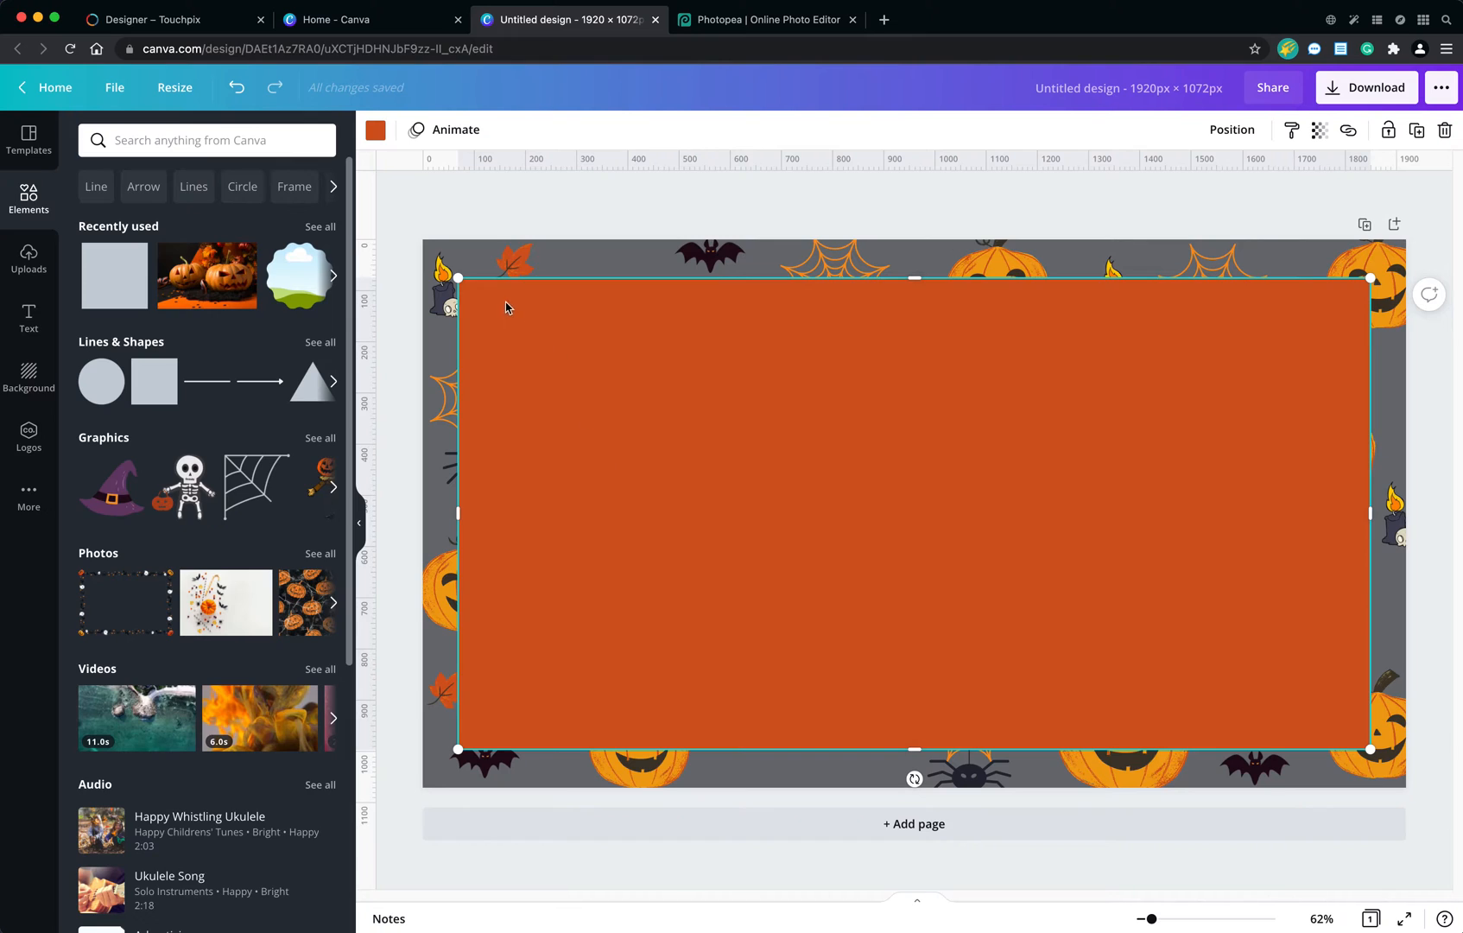
left_click_drag(913, 282, 914, 268)
left_click_drag(915, 749, 922, 754)
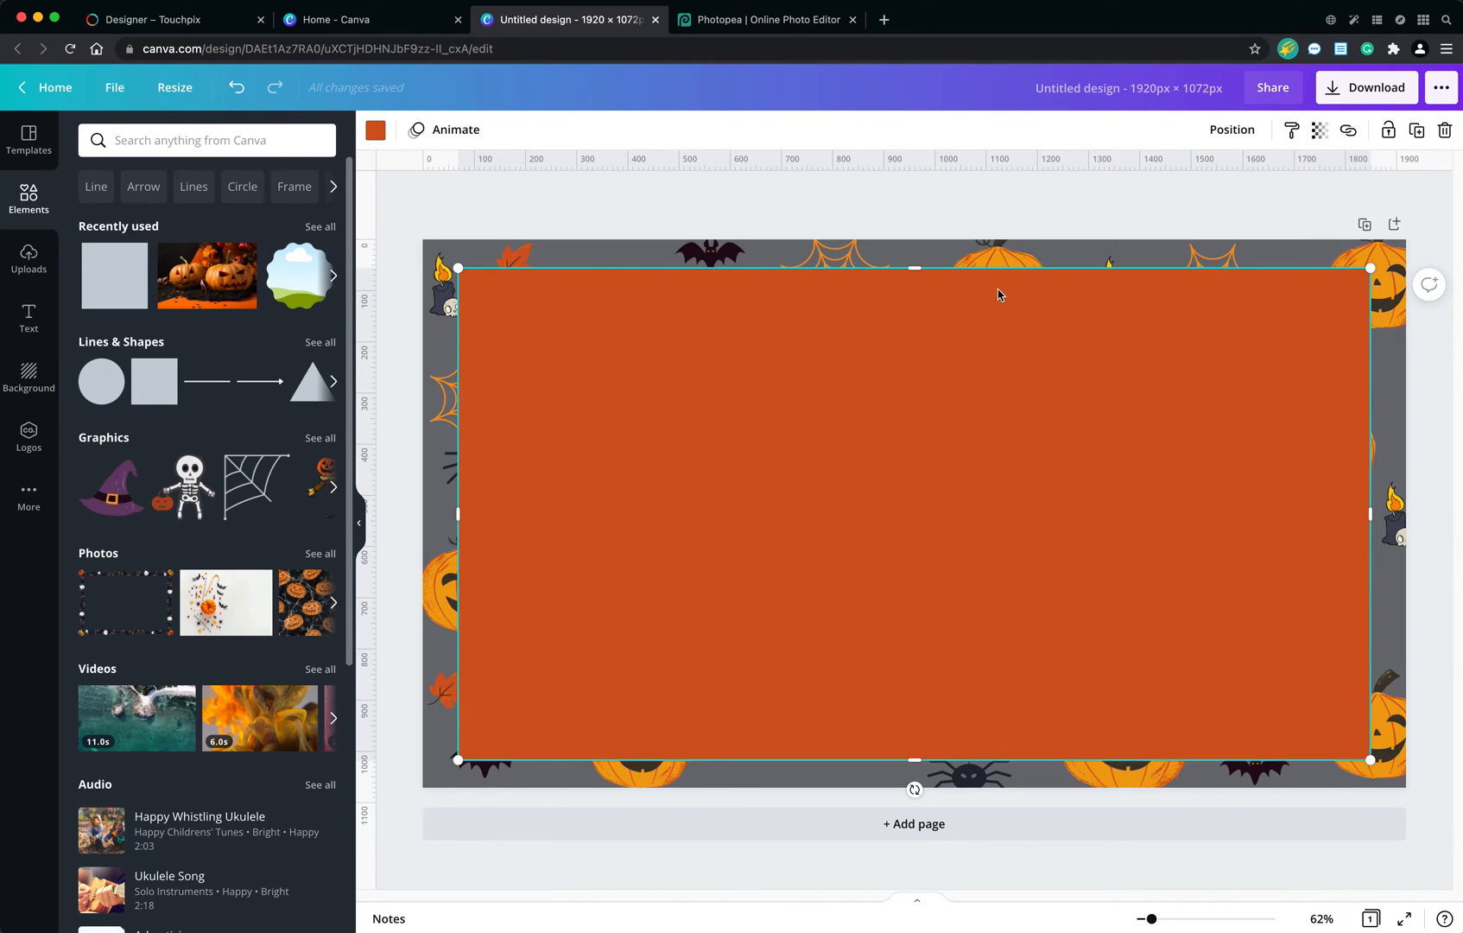
left_click_drag(916, 270, 918, 255)
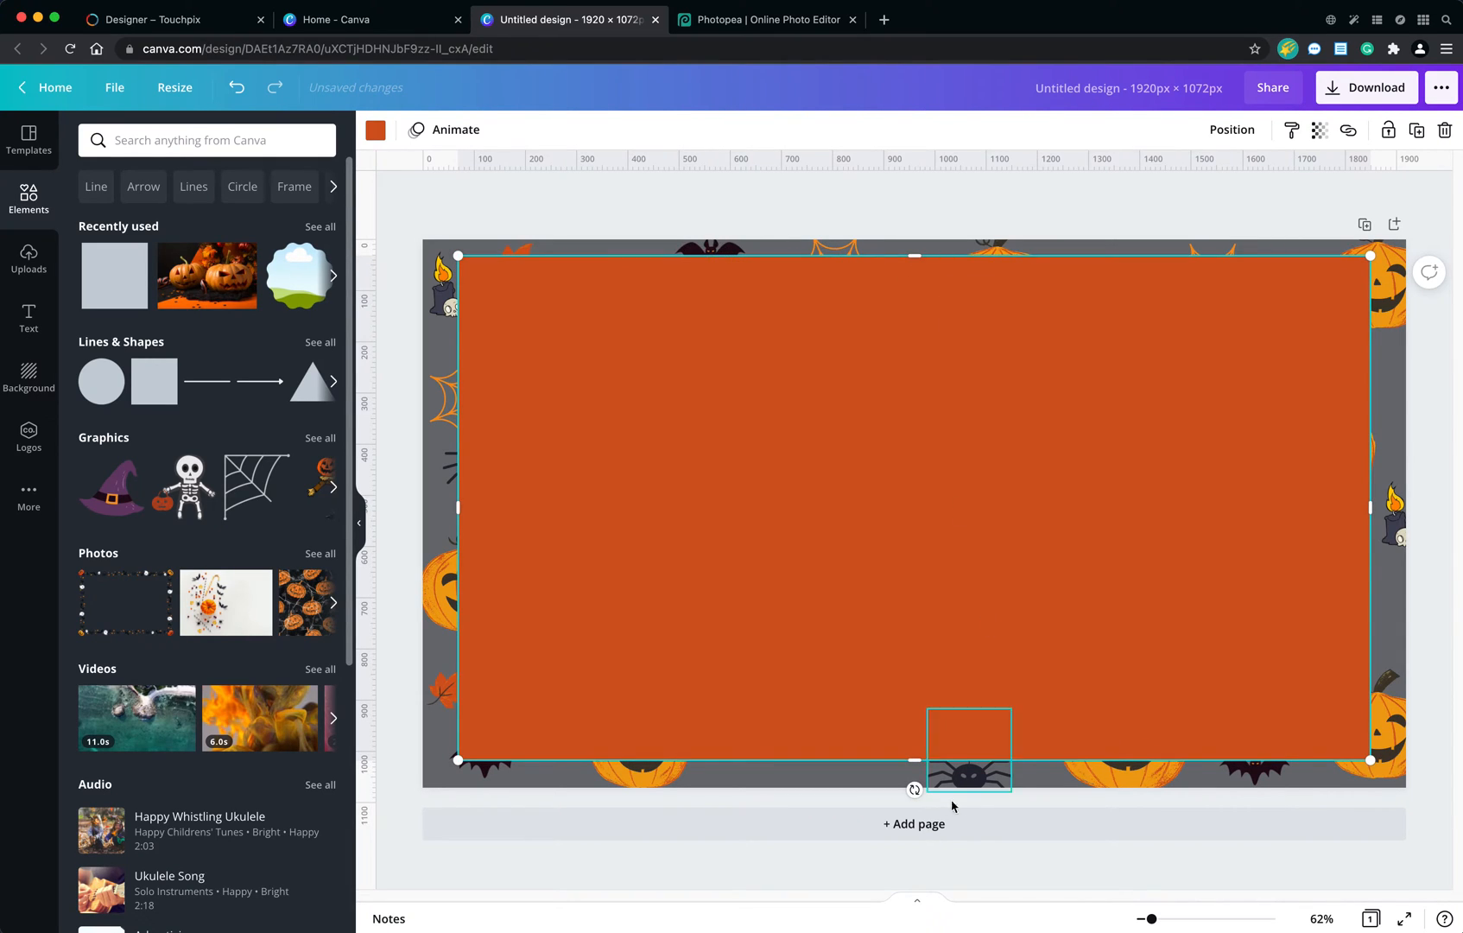
left_click_drag(914, 760, 926, 712)
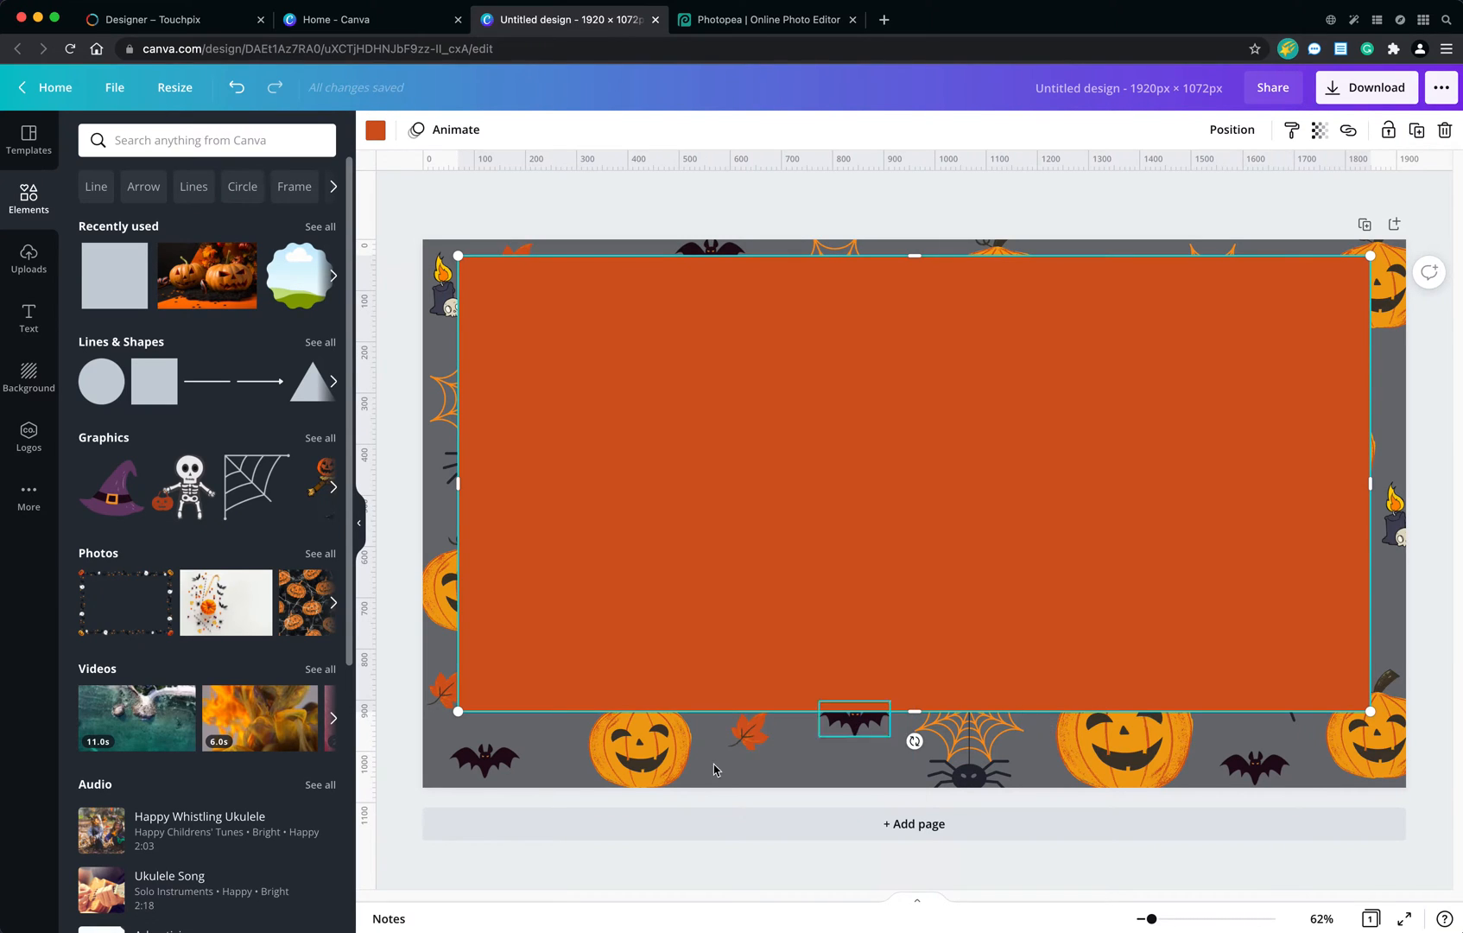
Change the large rectangle's fill colour to white.
left_click(626, 754)
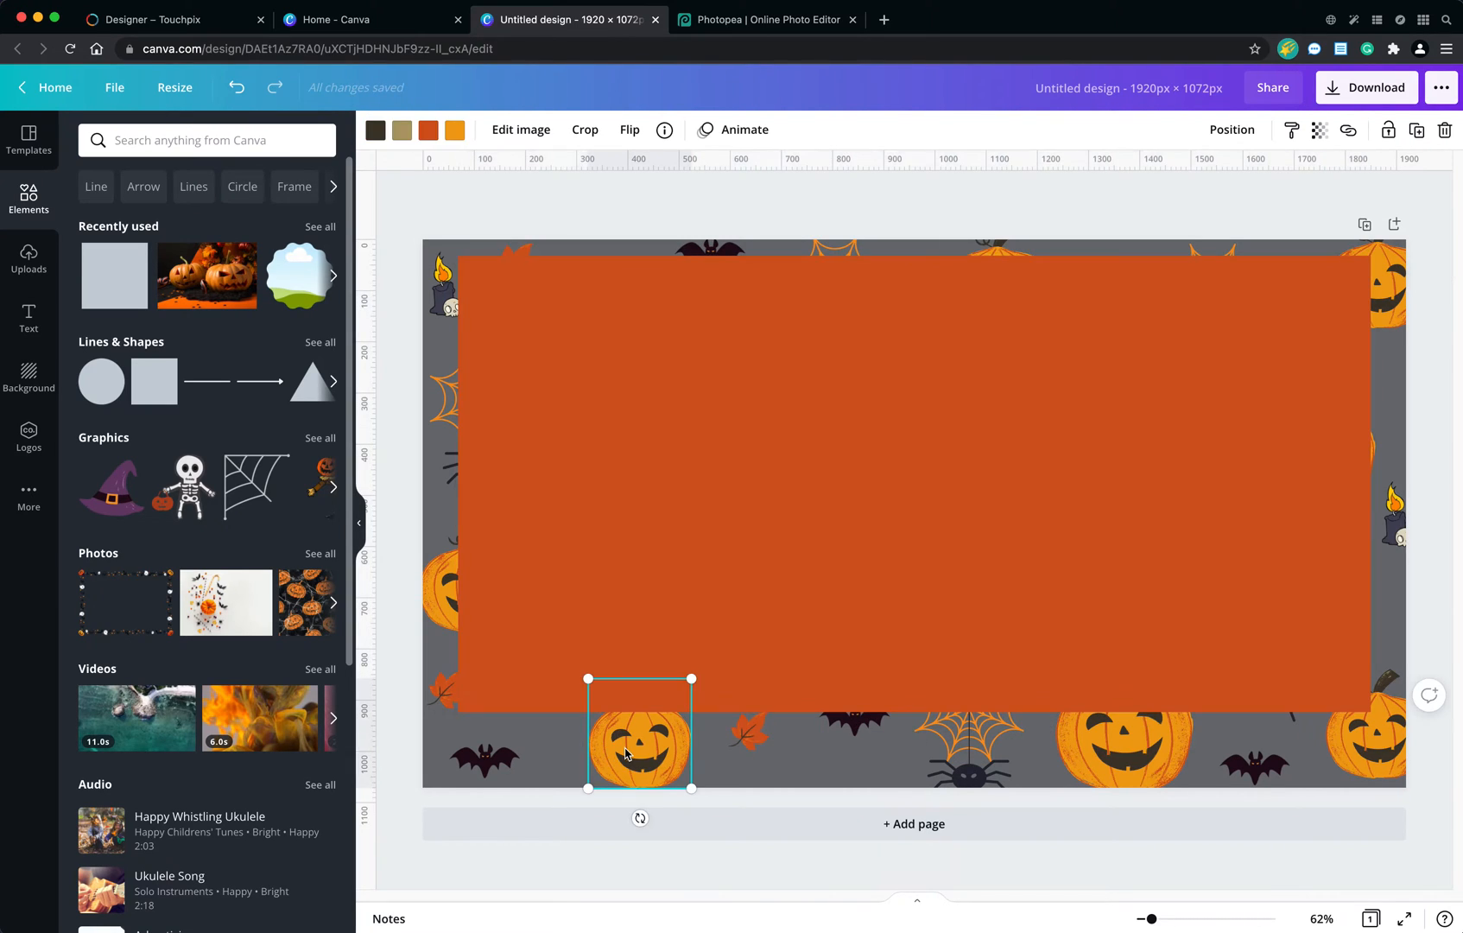
left_click(874, 603)
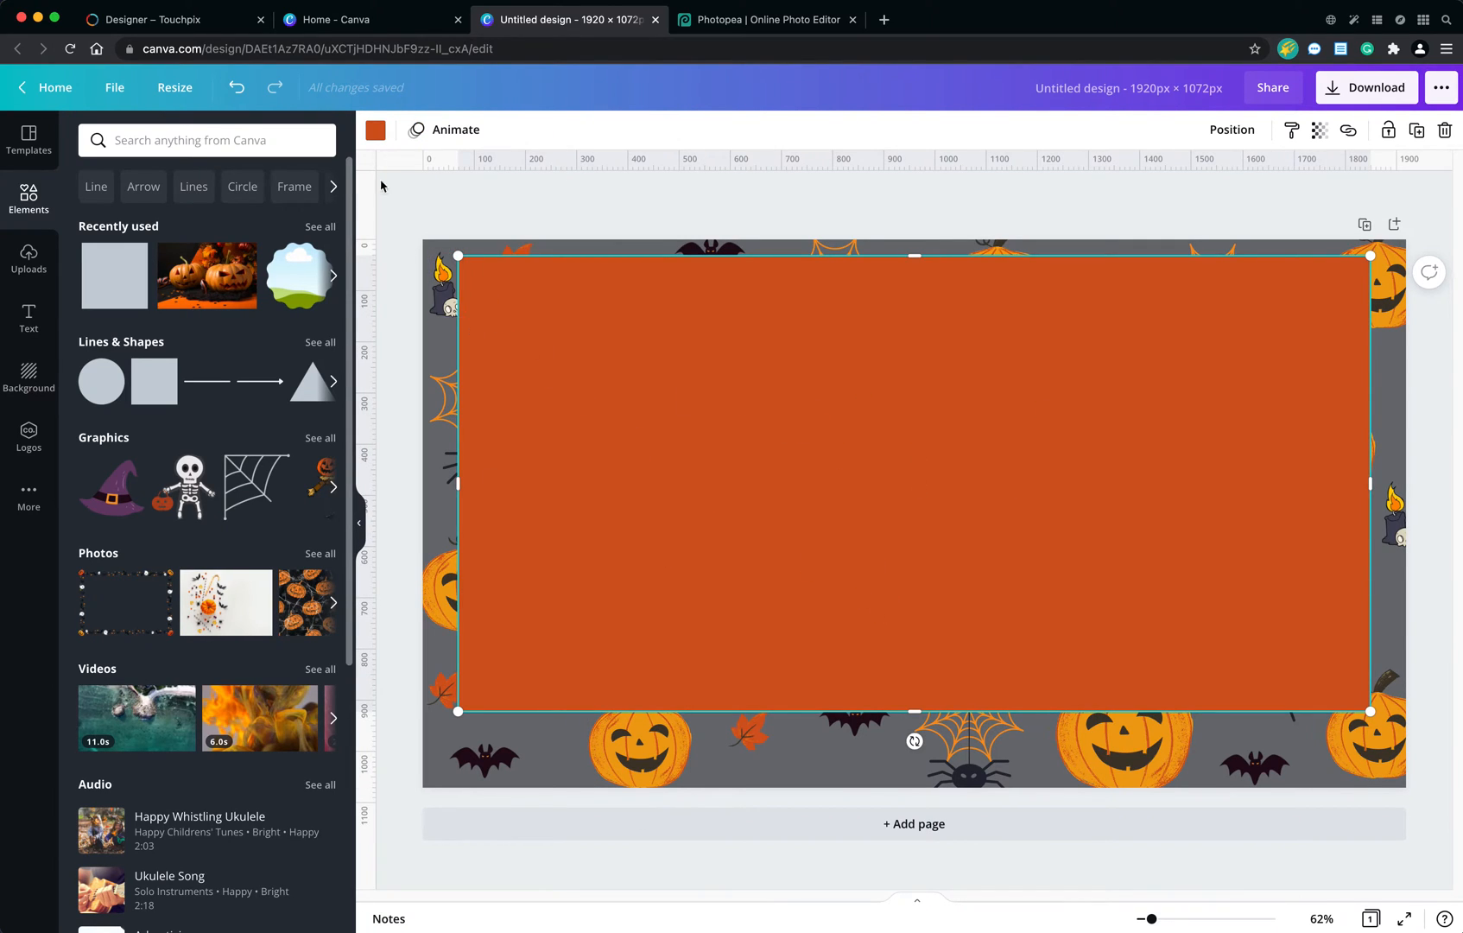
left_click(375, 130)
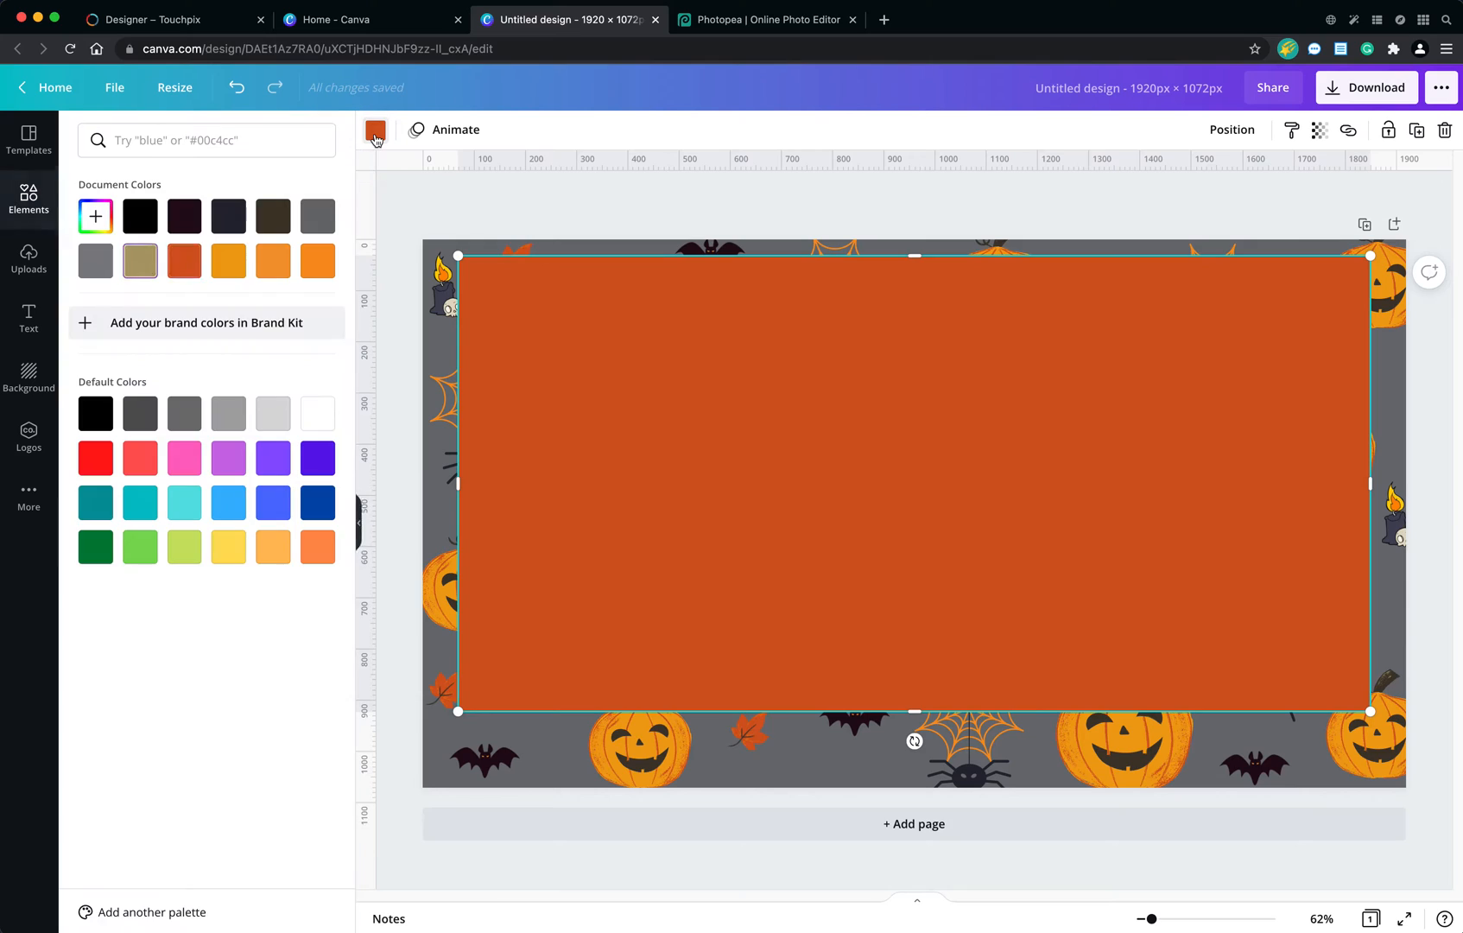
left_click(317, 422)
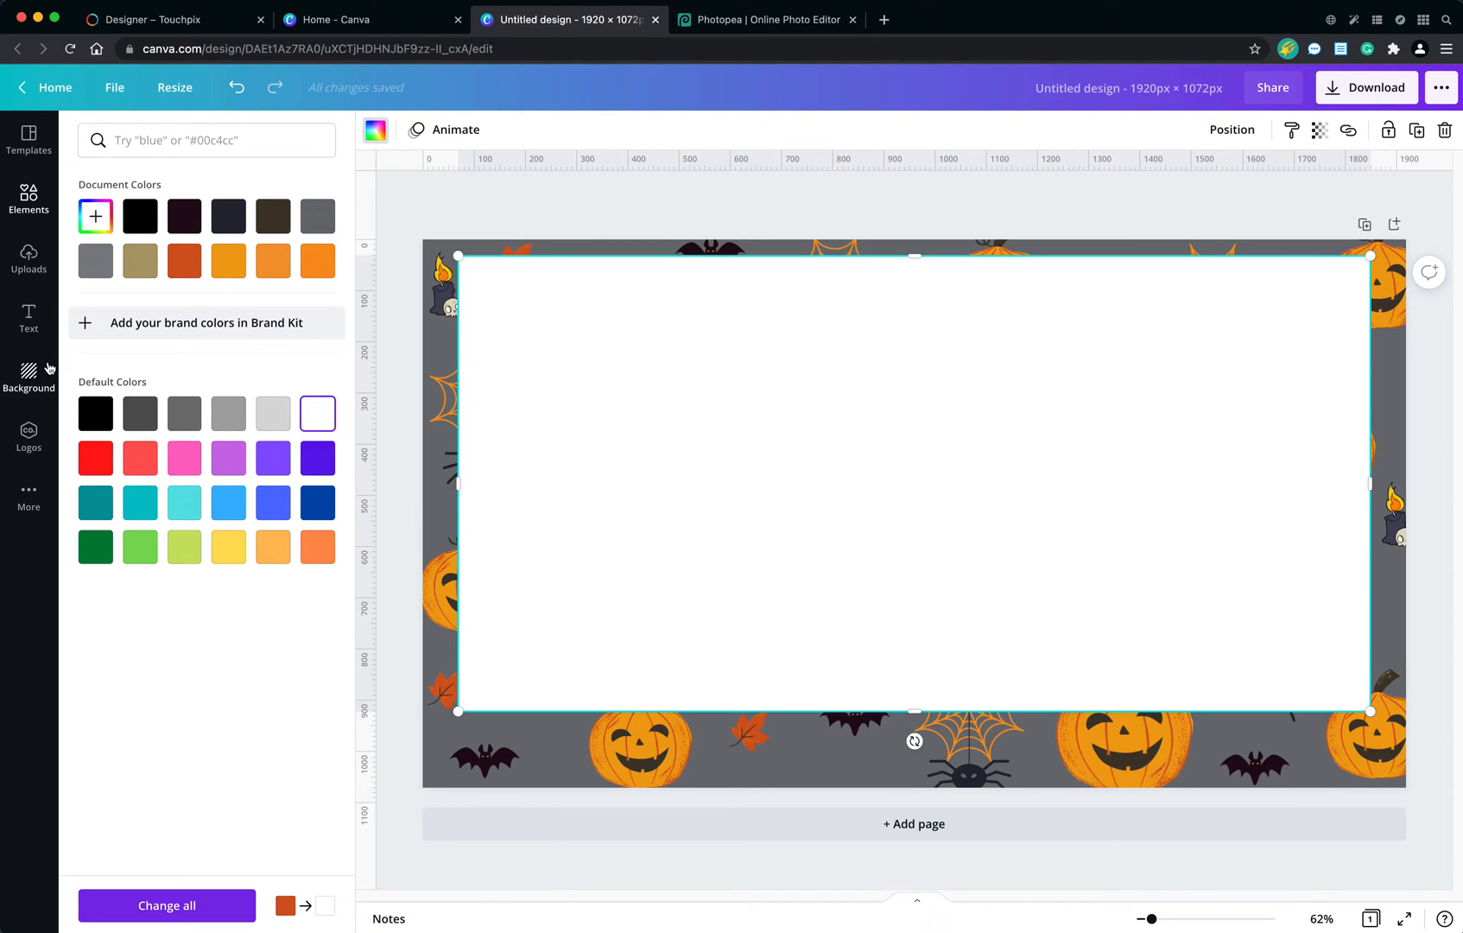
Add the orange BOO! font combination and place it across the white rectangle's lower-right edge.
left_click(32, 329)
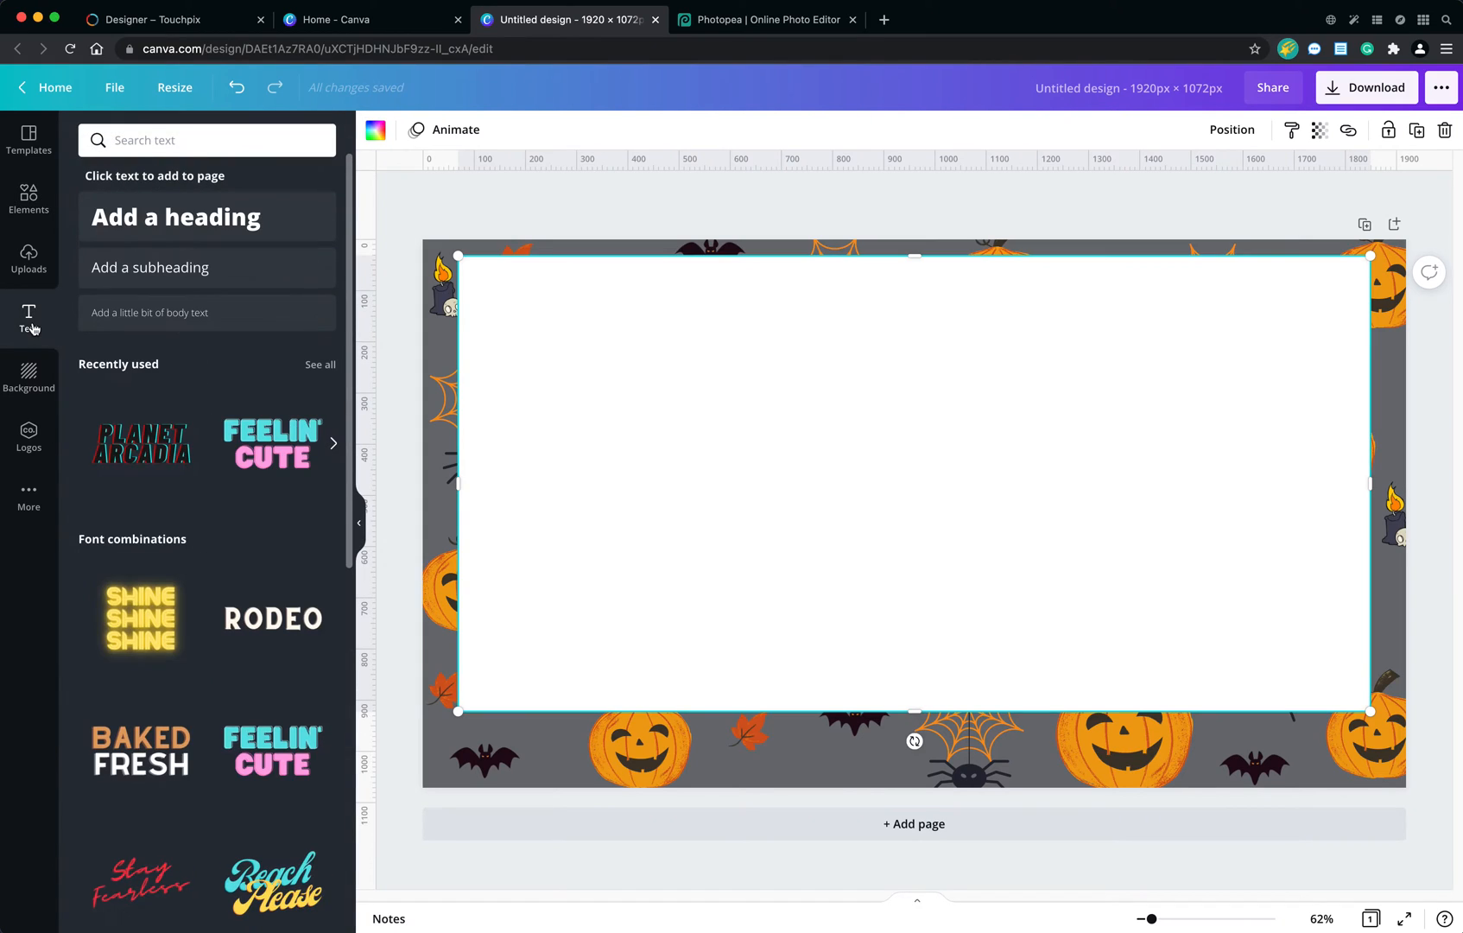
scroll(218, 641, "down", 1)
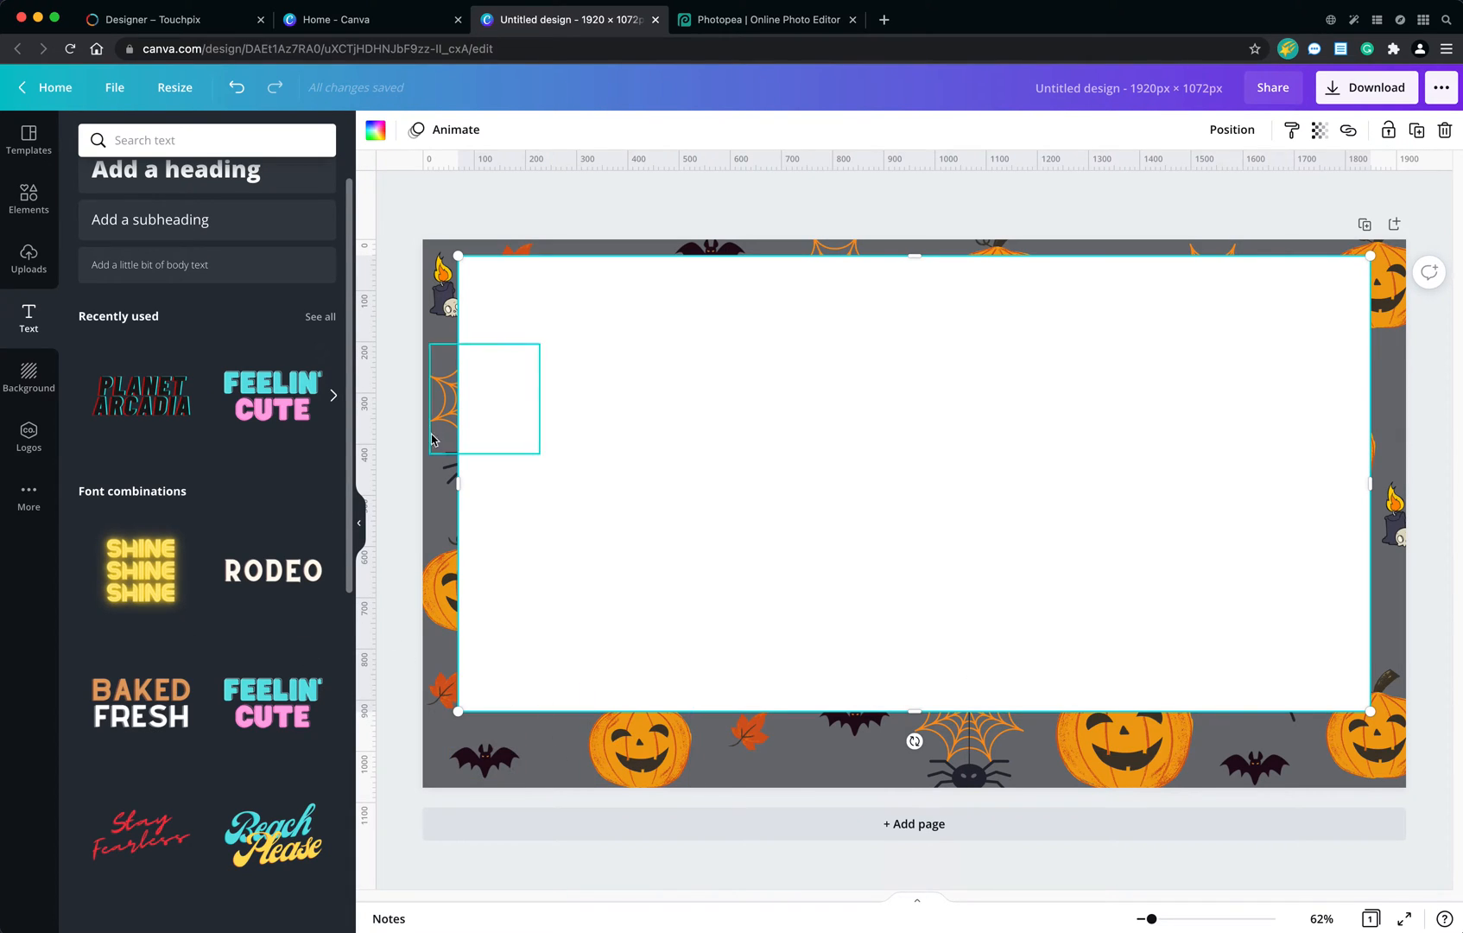
scroll(184, 716, "down", 5)
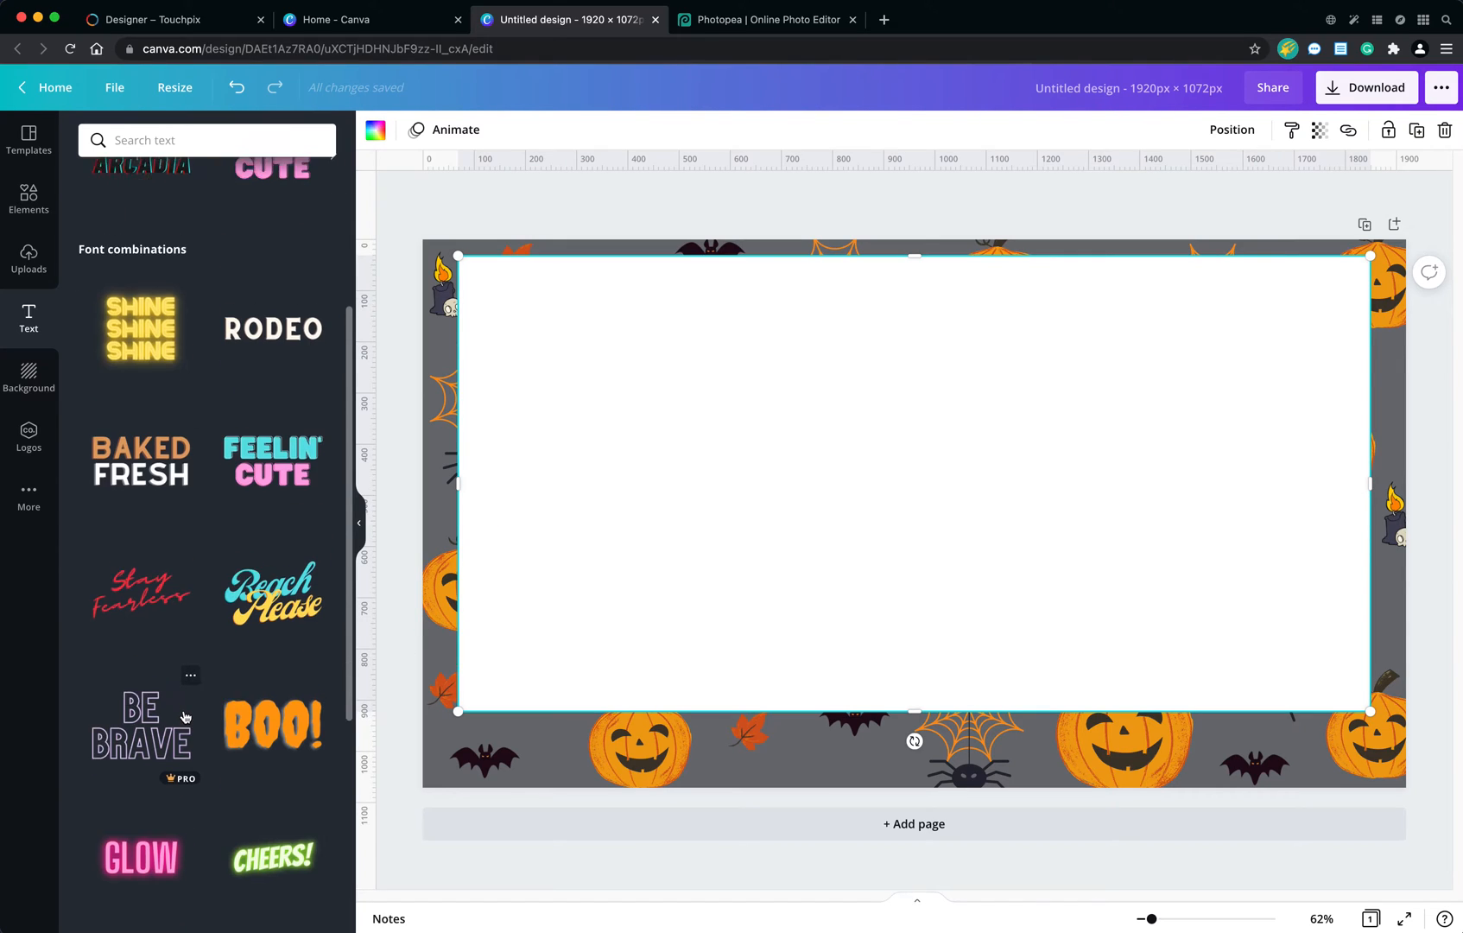
scroll(184, 716, "down", 3)
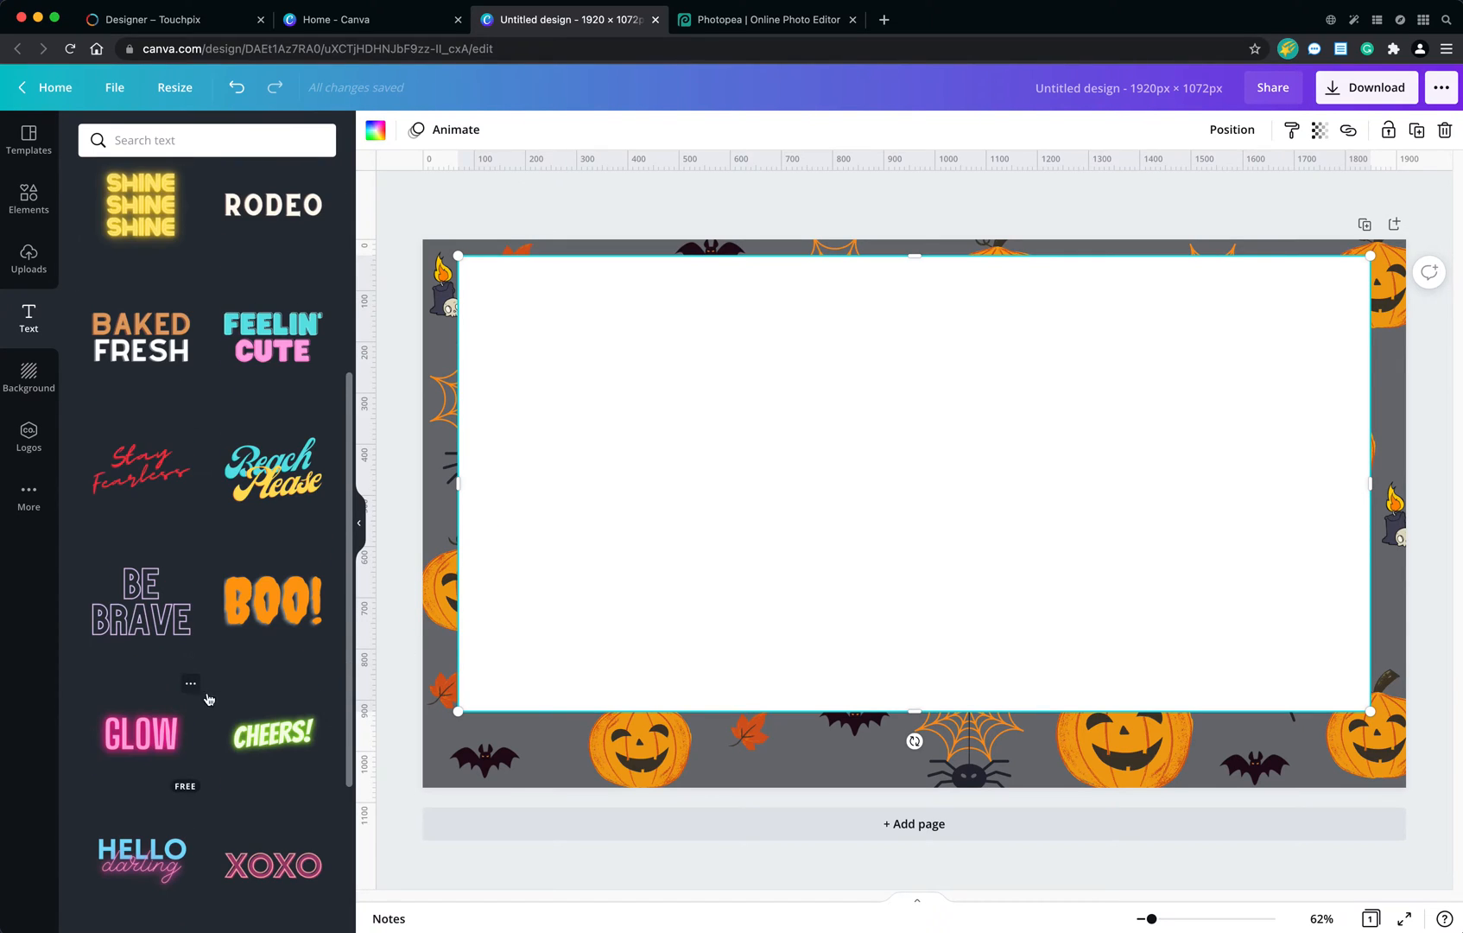
left_click(262, 607)
left_click_drag(870, 499, 1074, 608)
left_click_drag(896, 463, 1169, 665)
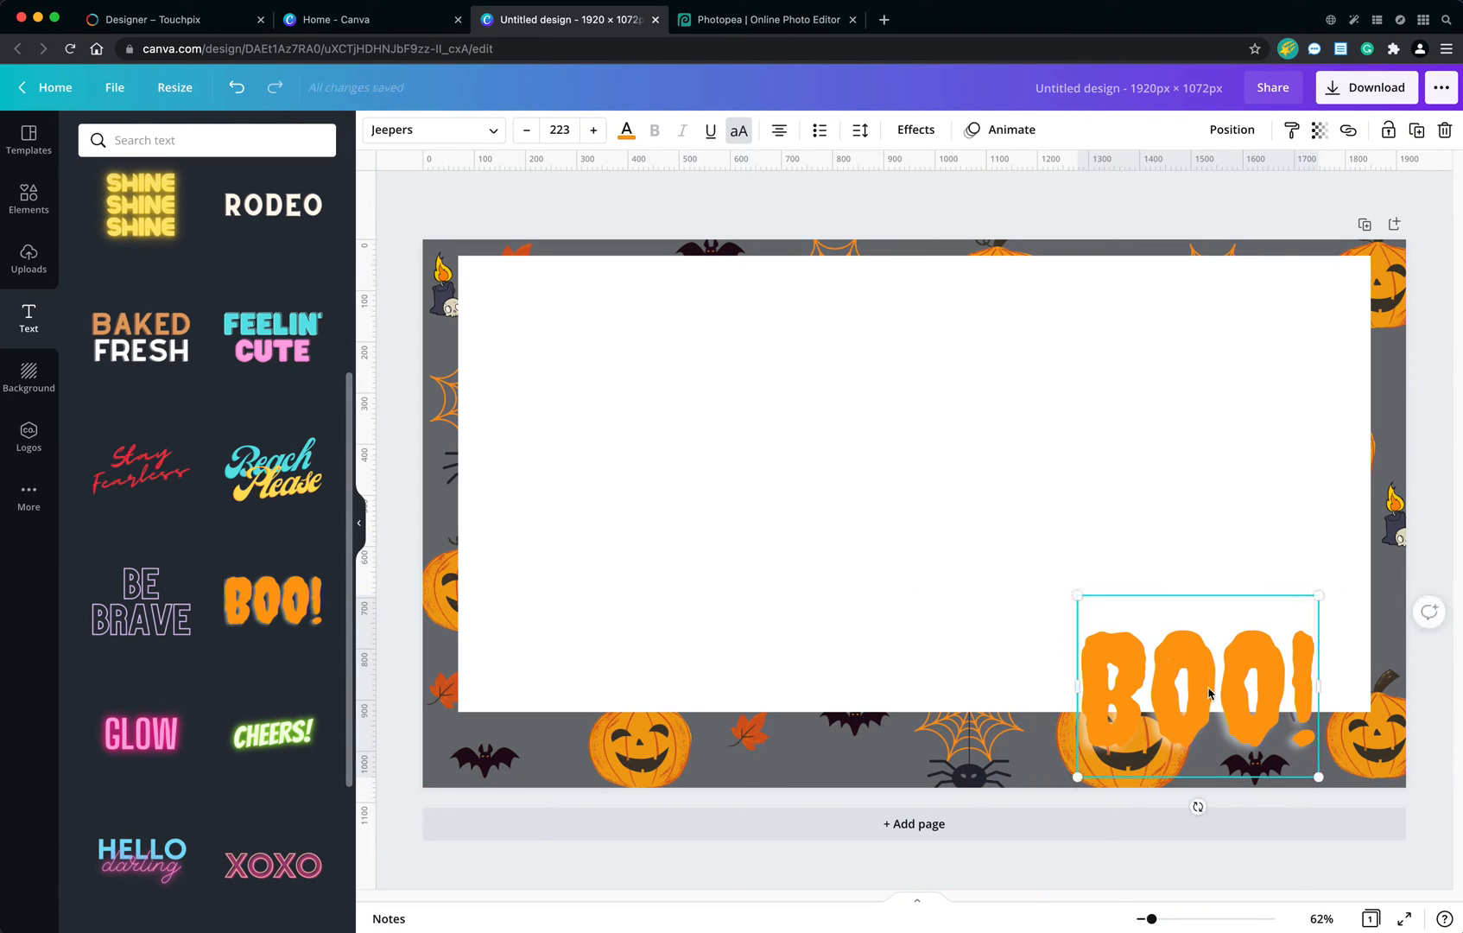
Replace the BOO! text with "HAPPY HALLOWEEN".
double_click(1214, 708)
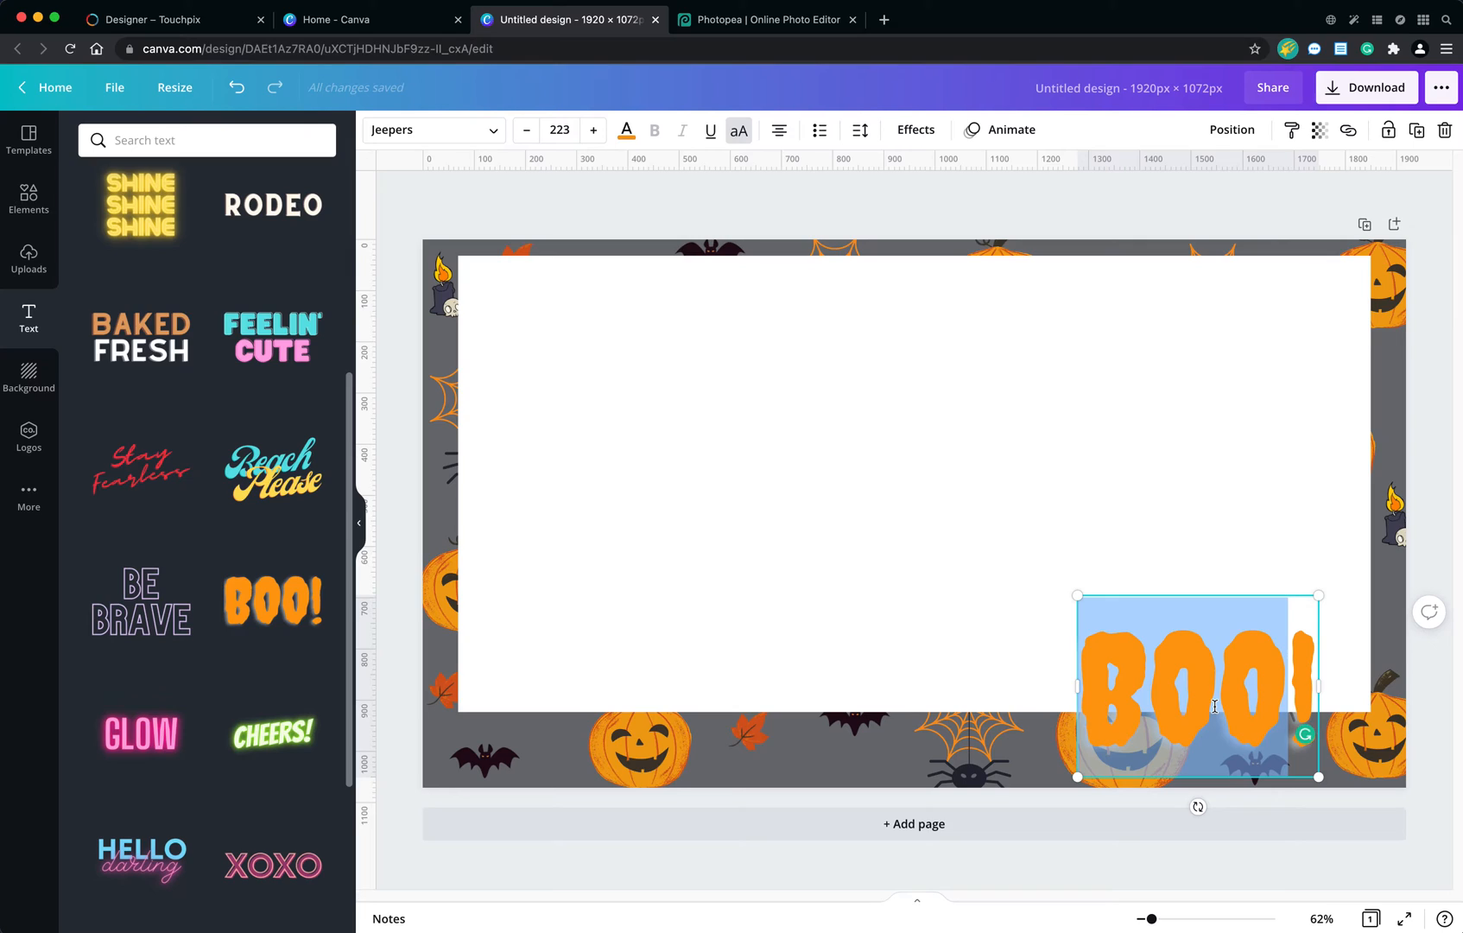
key("BackSpace")
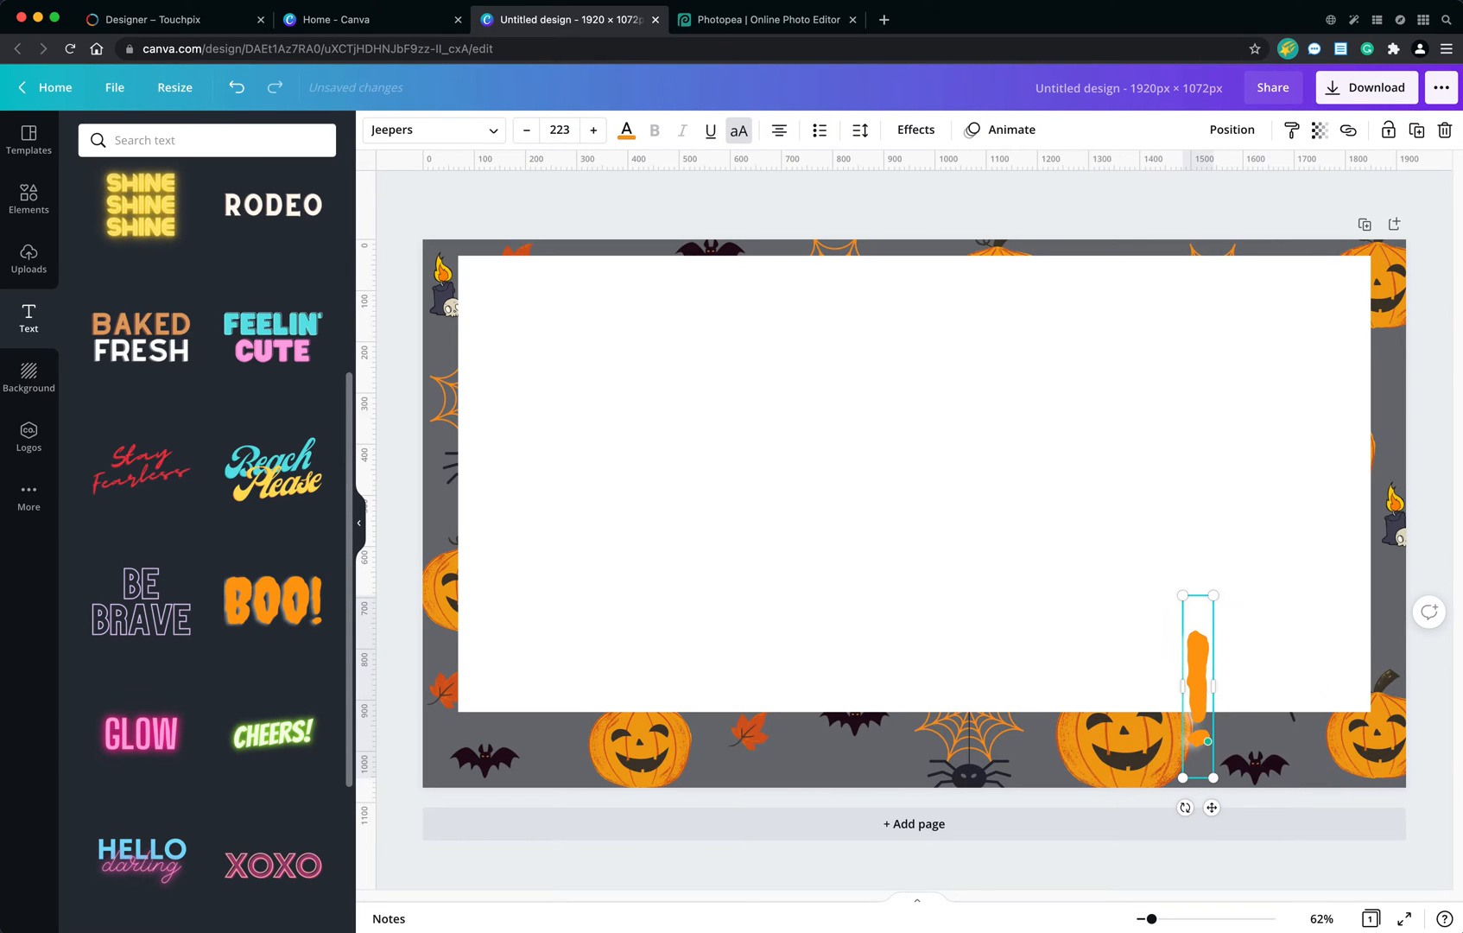
key("BackSpace")
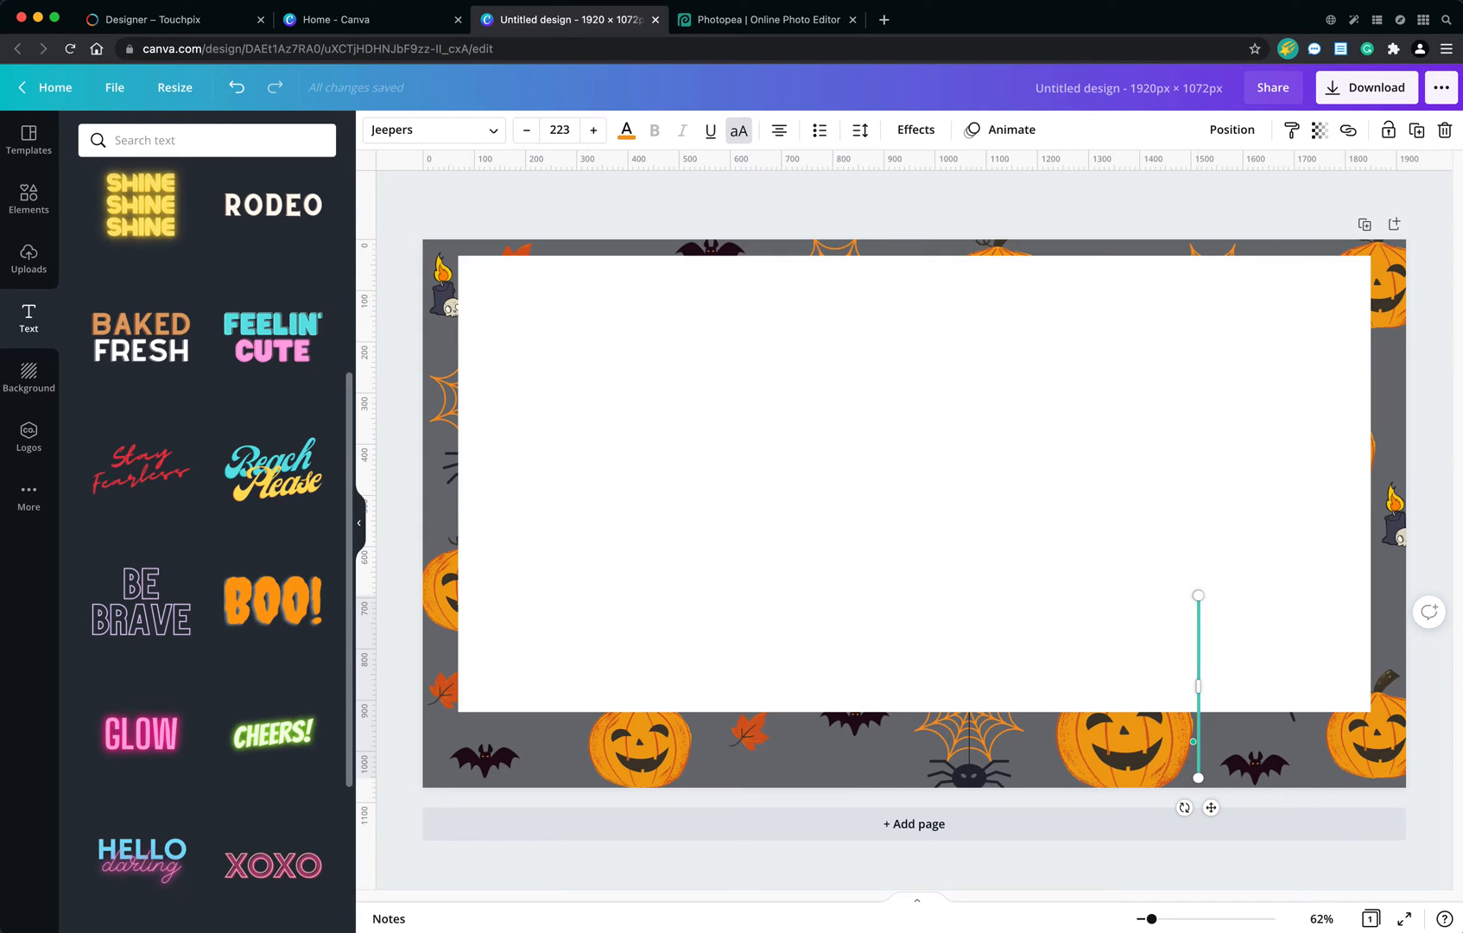
type("HAPPY")
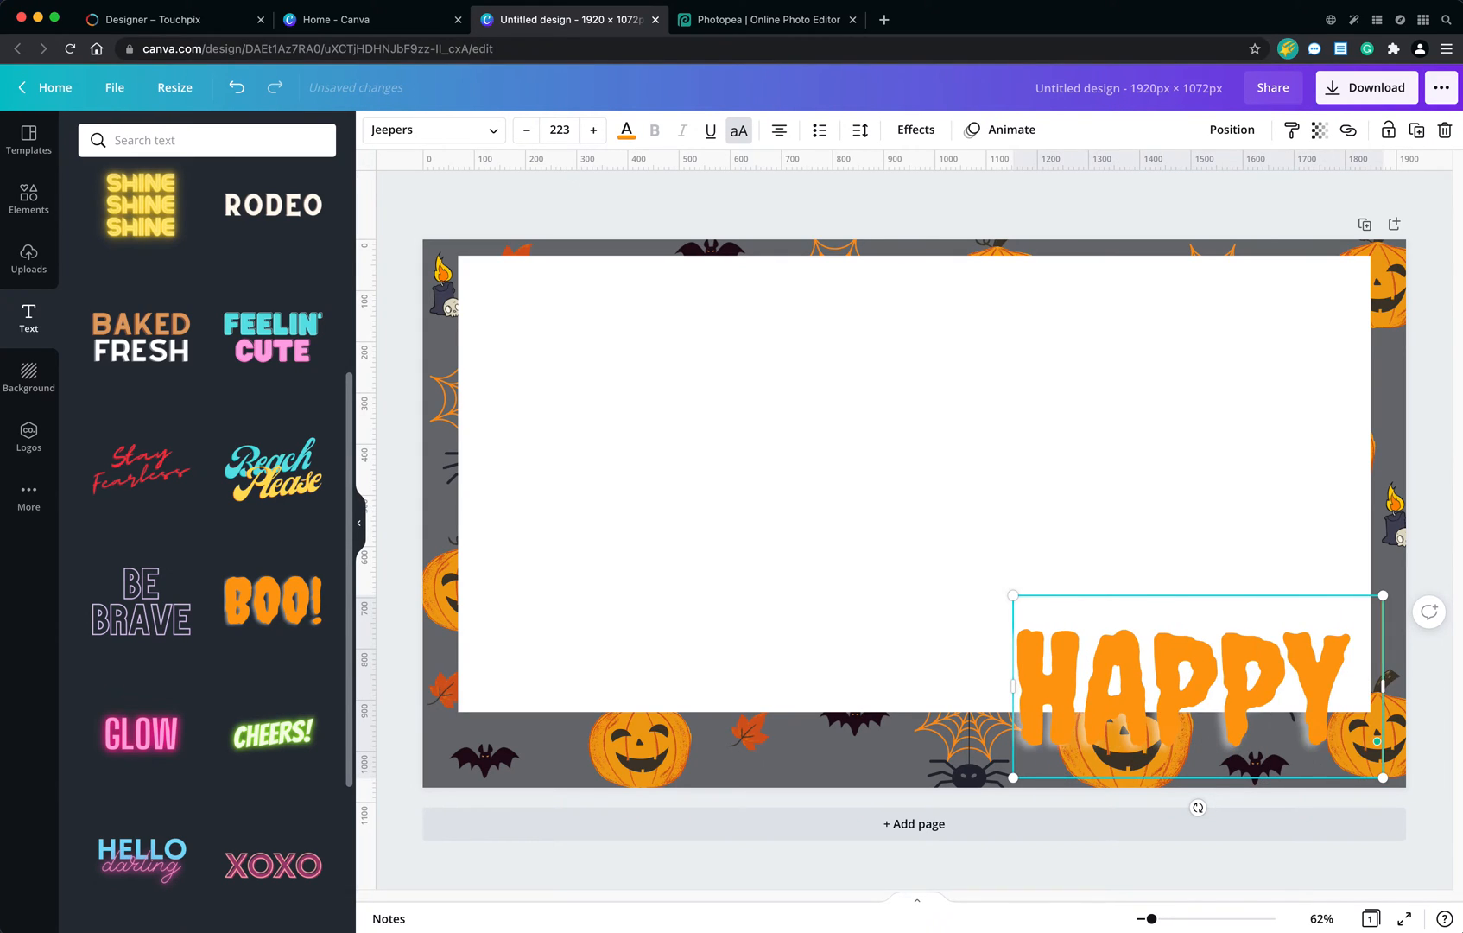
type(" HALLOW")
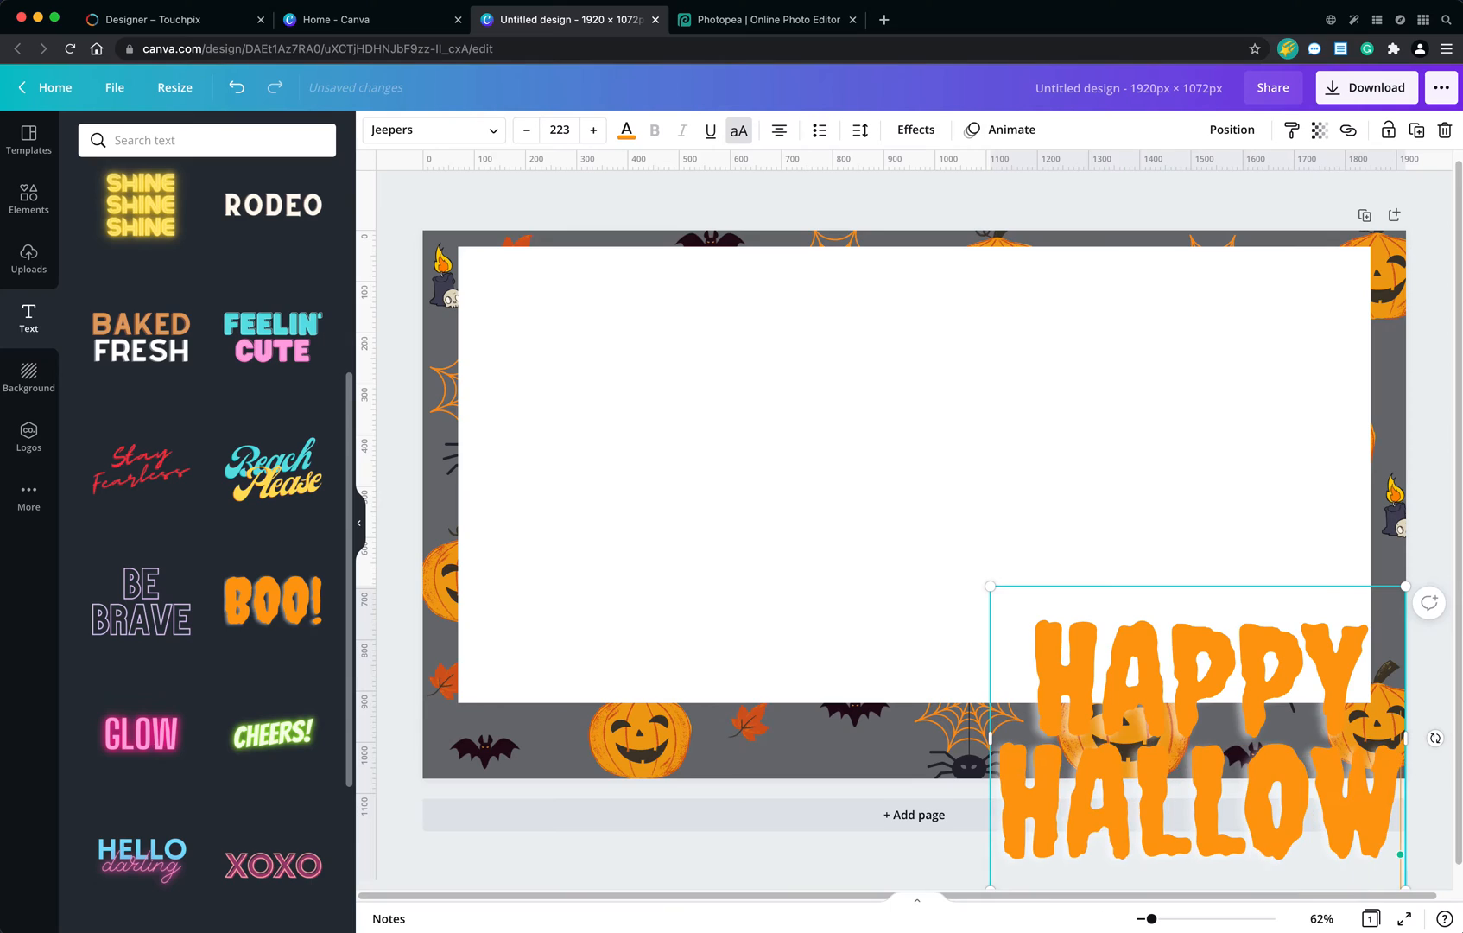
type("EEN")
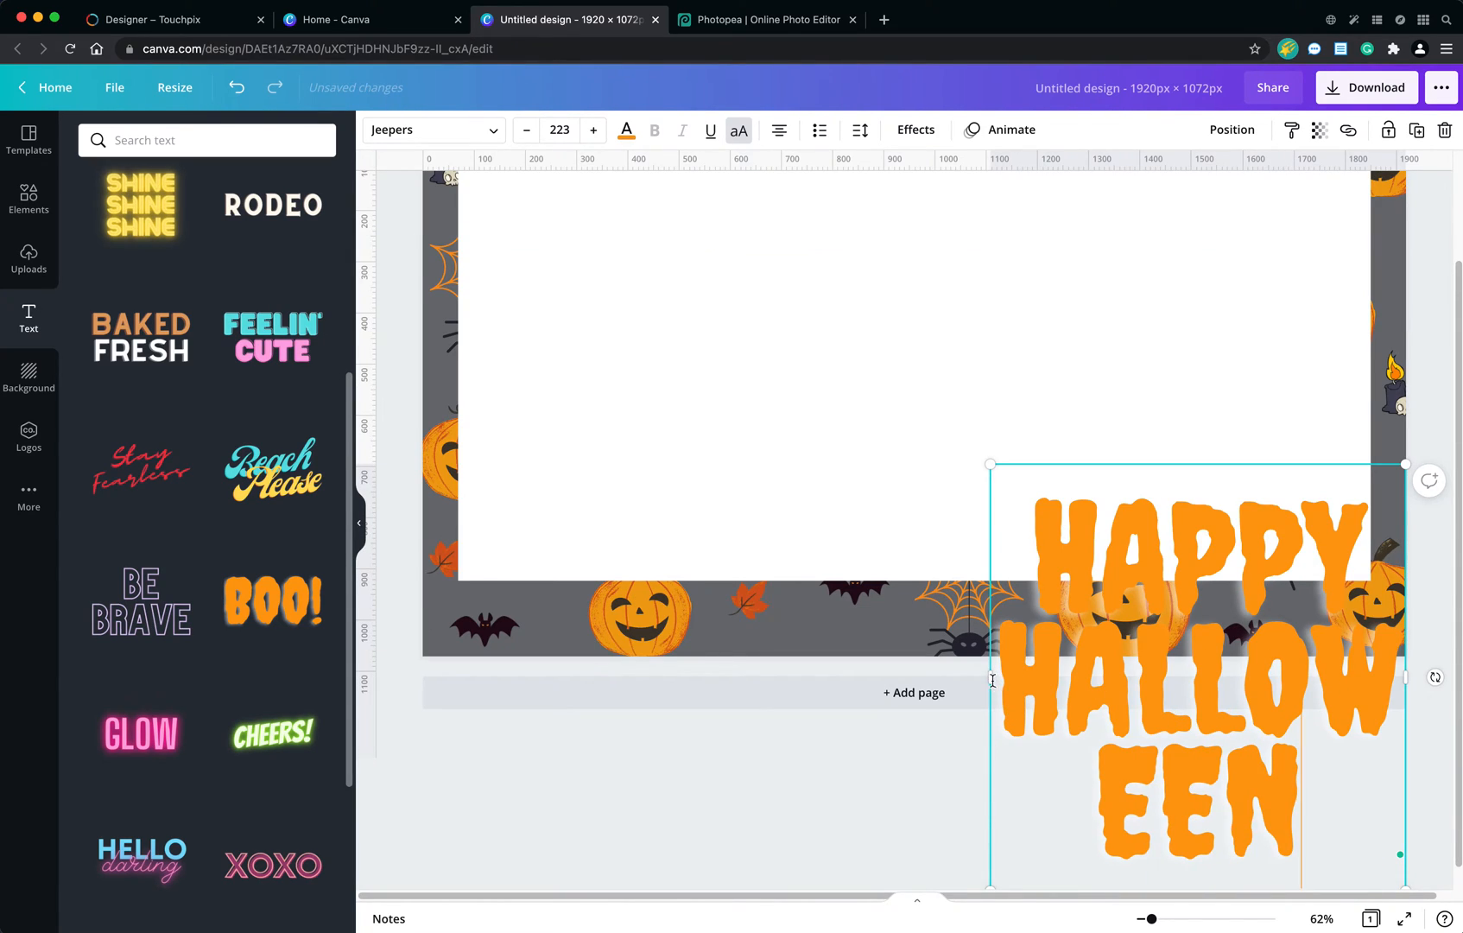
Widen the HAPPY HALLOWEEN text box until both words fit on a single line.
left_click_drag(991, 679, 476, 689)
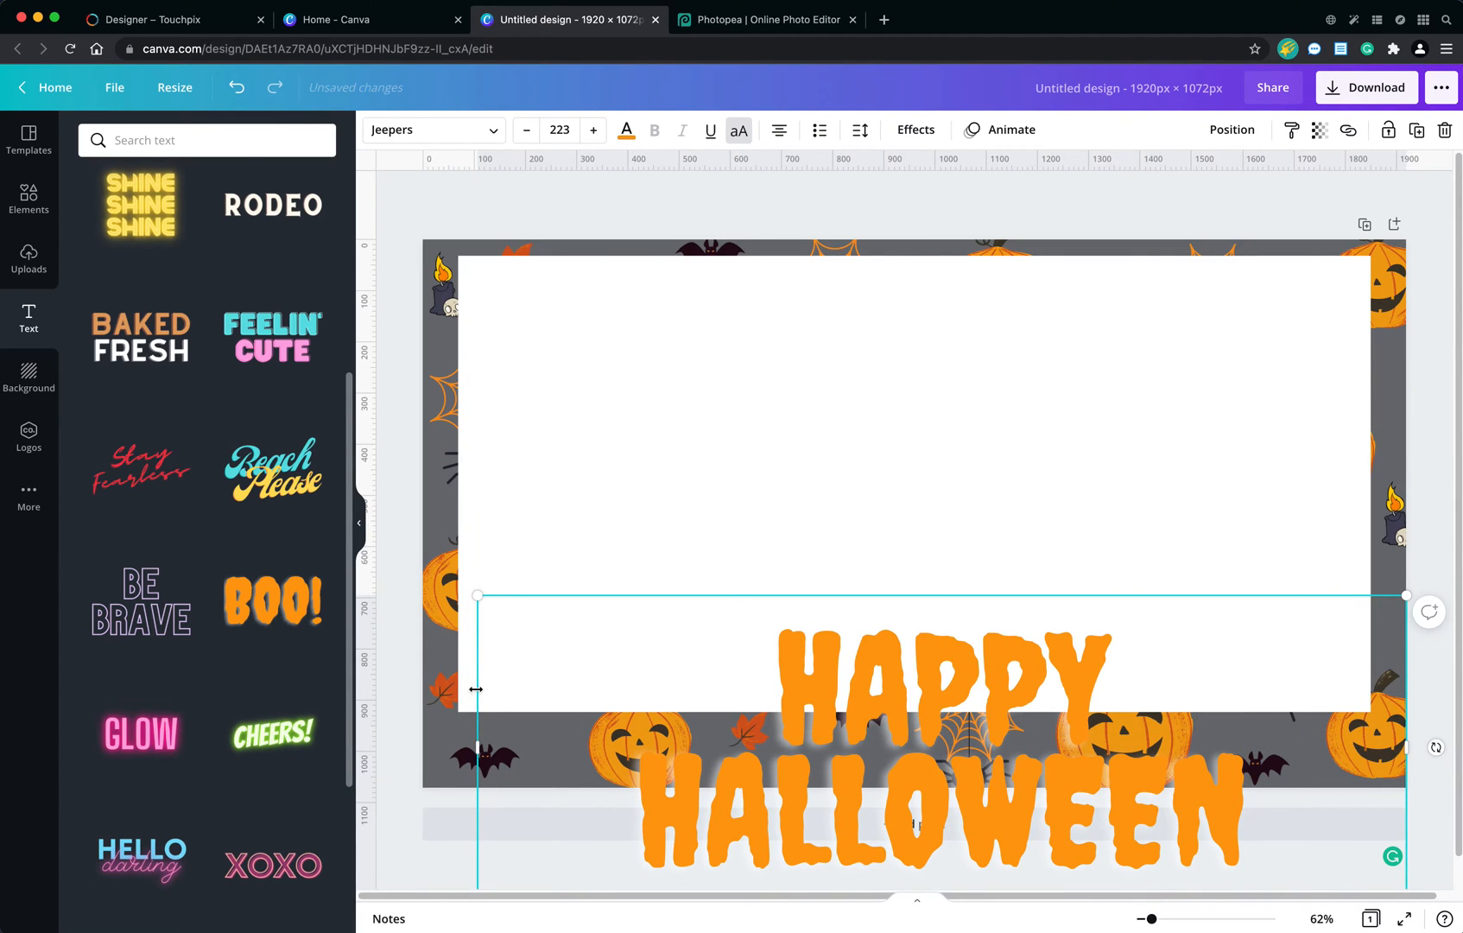
left_click_drag(477, 747, 356, 747)
left_click_drag(620, 668, 633, 663)
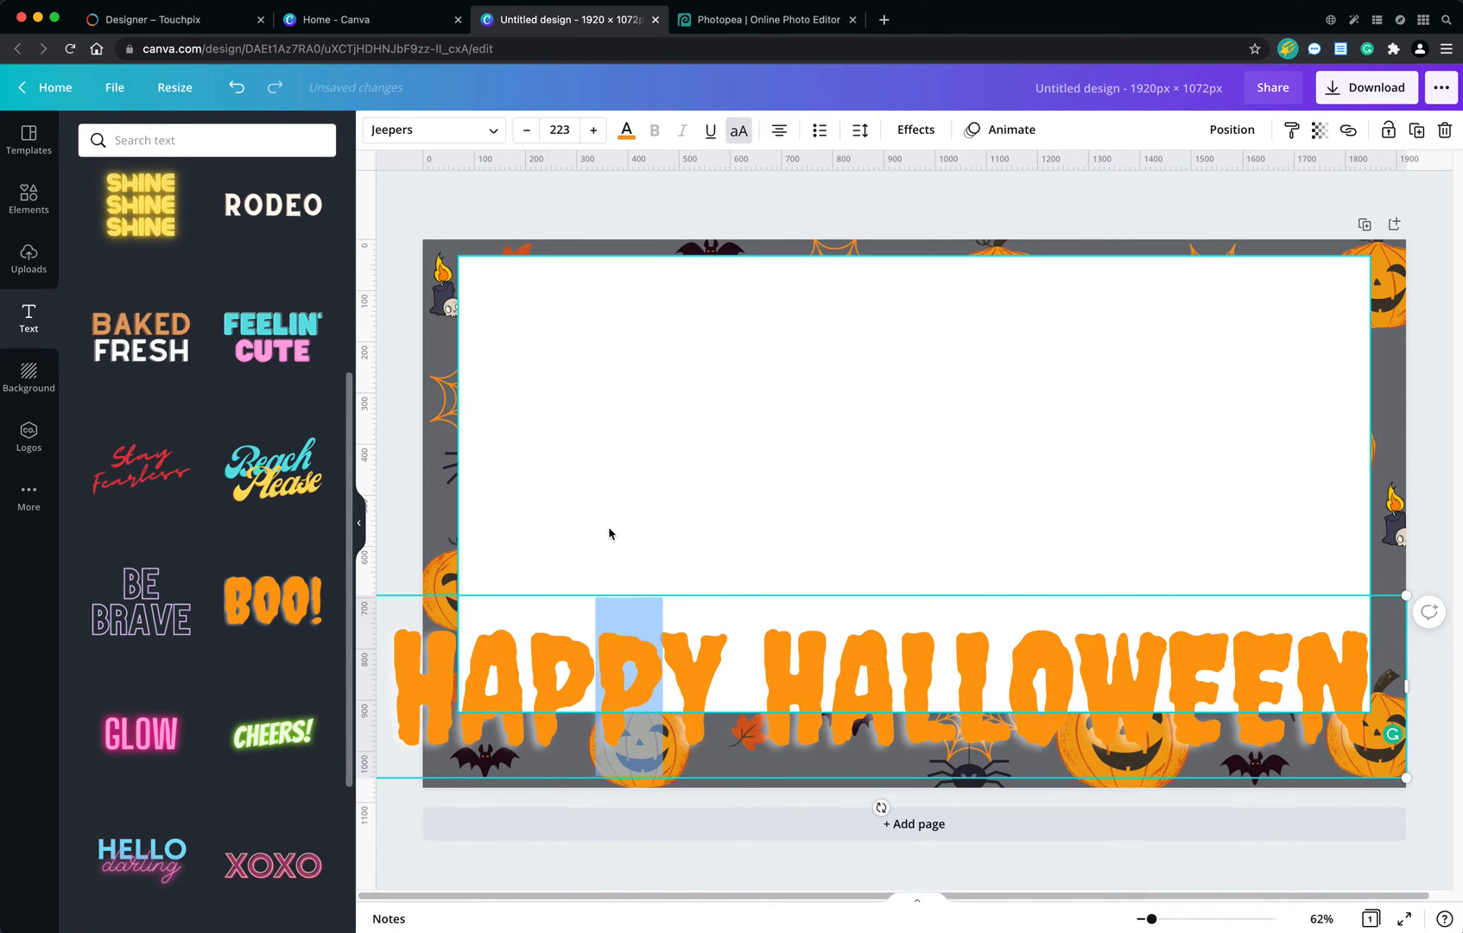
left_click(1041, 449)
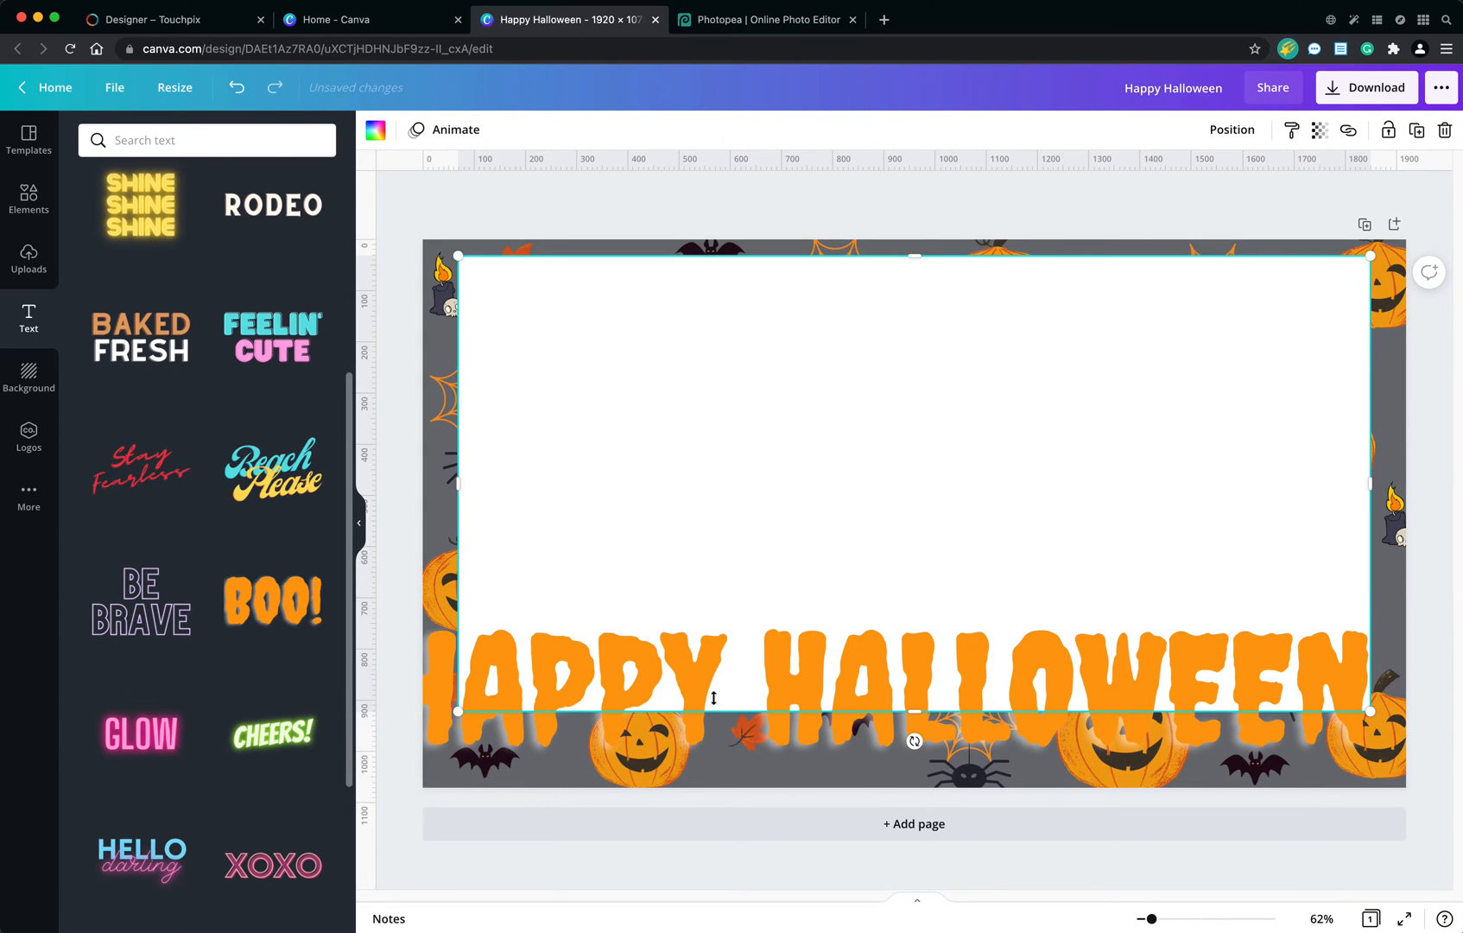
Scale the HAPPY HALLOWEEN text down to font size 120 and place it across the white rectangle's lower-right edge.
left_click(707, 663)
left_click_drag(706, 662, 711, 614)
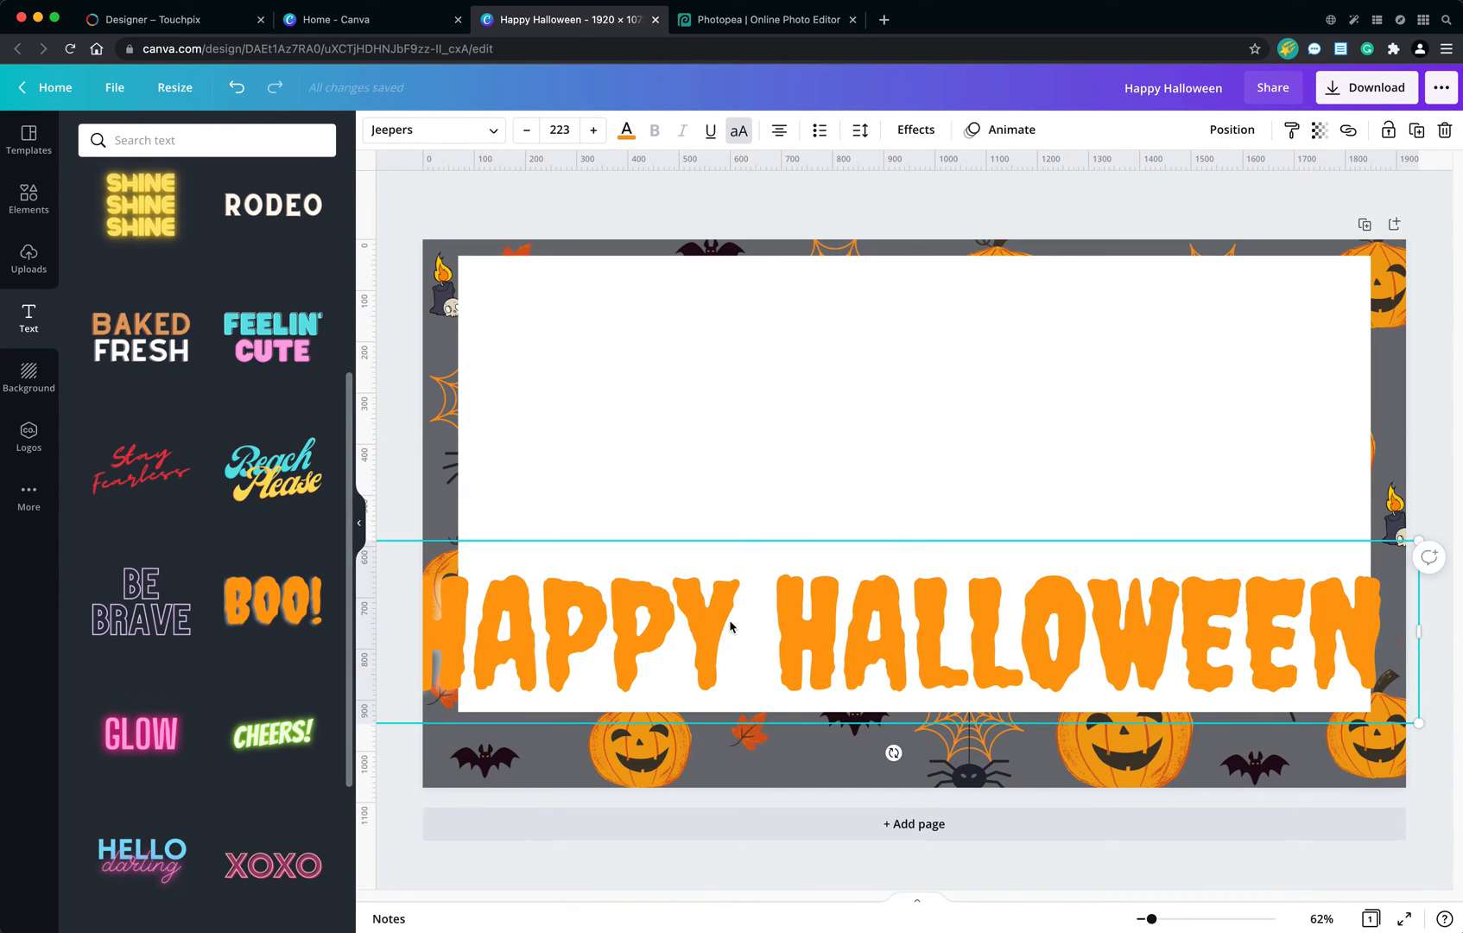
double_click(730, 619)
left_click(749, 618)
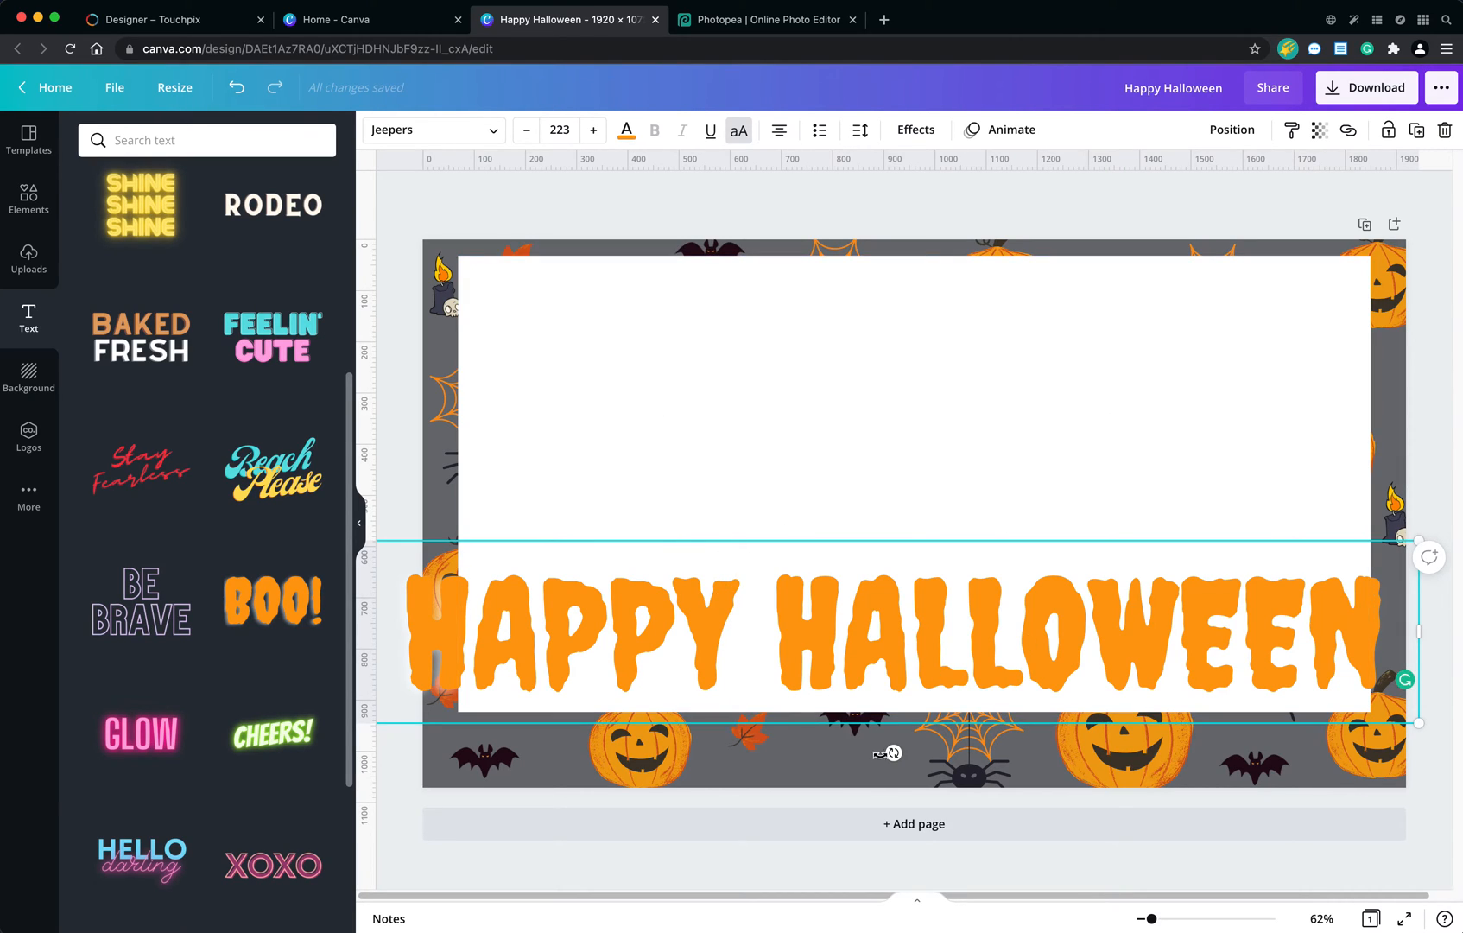
left_click(816, 466)
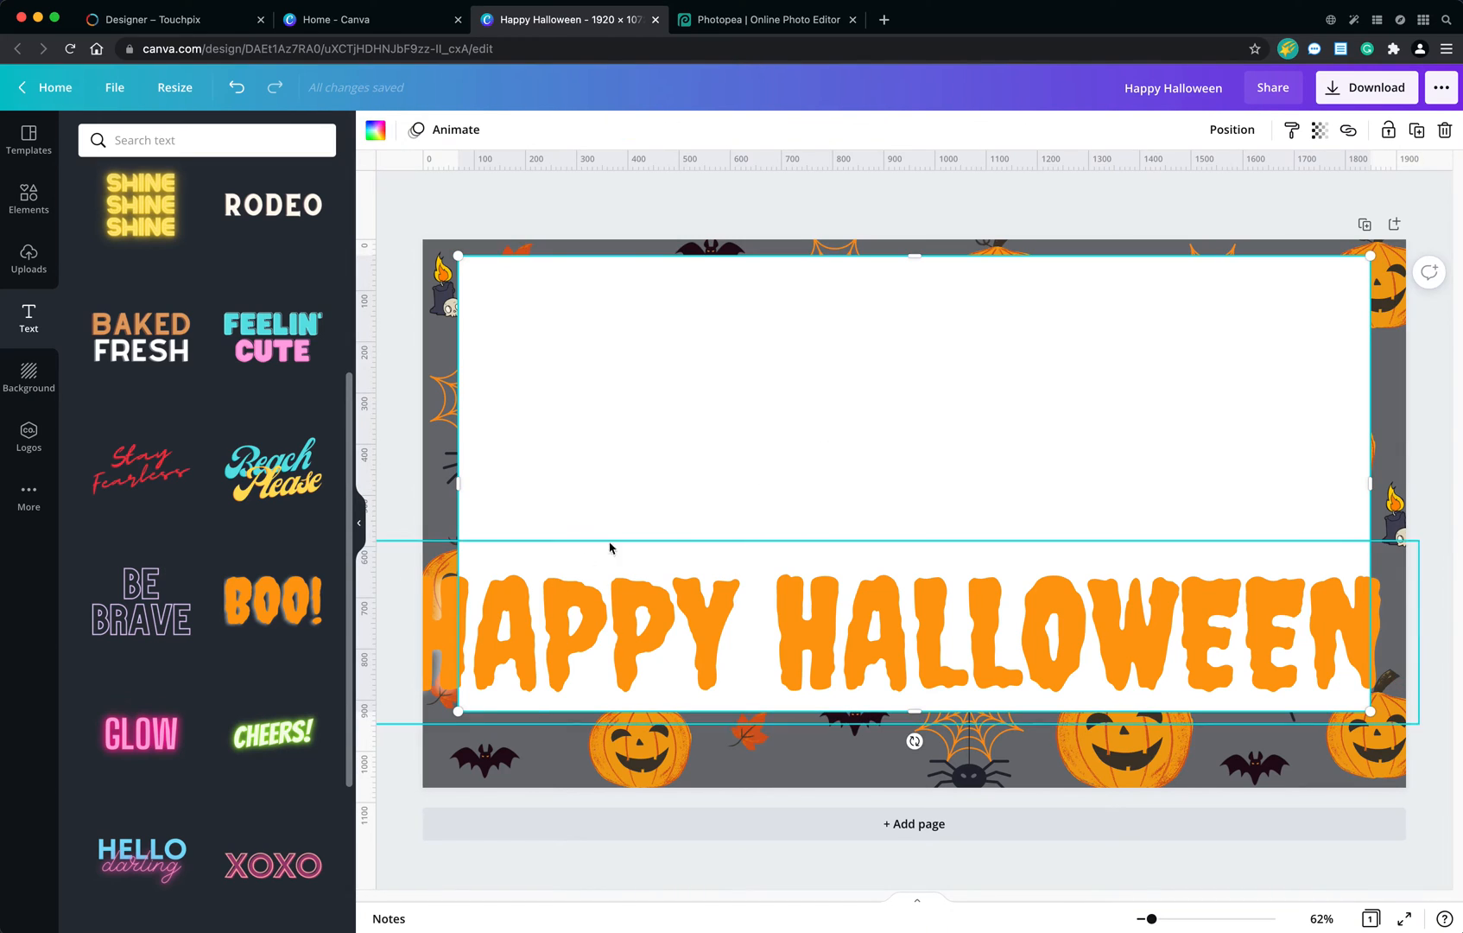
left_click(704, 623)
left_click_drag(612, 596, 677, 574)
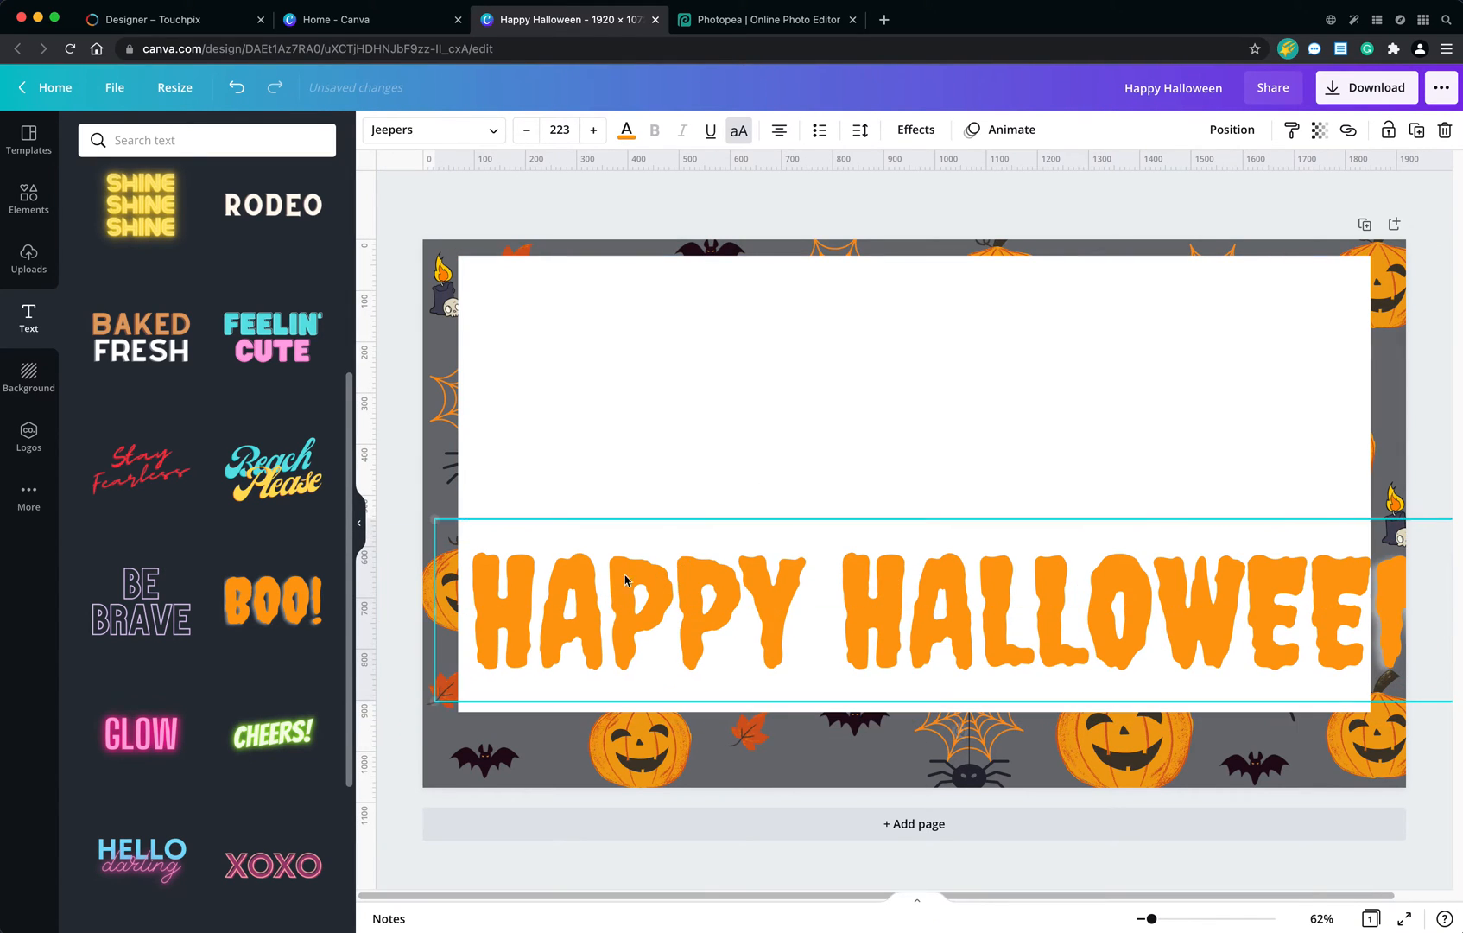
left_click_drag(435, 518, 914, 636)
left_click_drag(1097, 634, 994, 677)
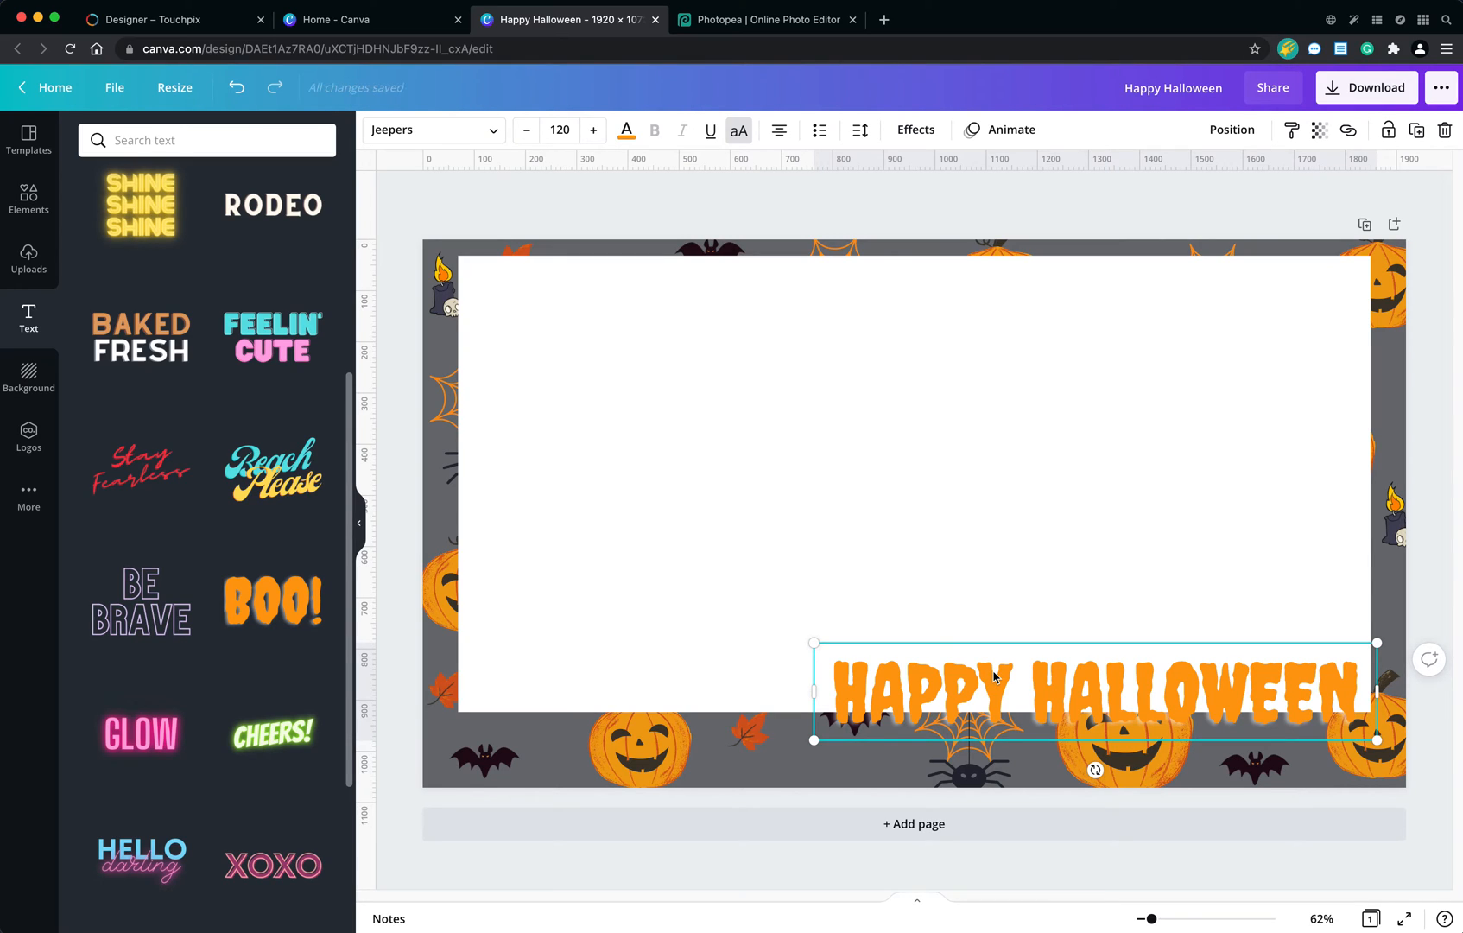
left_click_drag(1055, 689, 1055, 696)
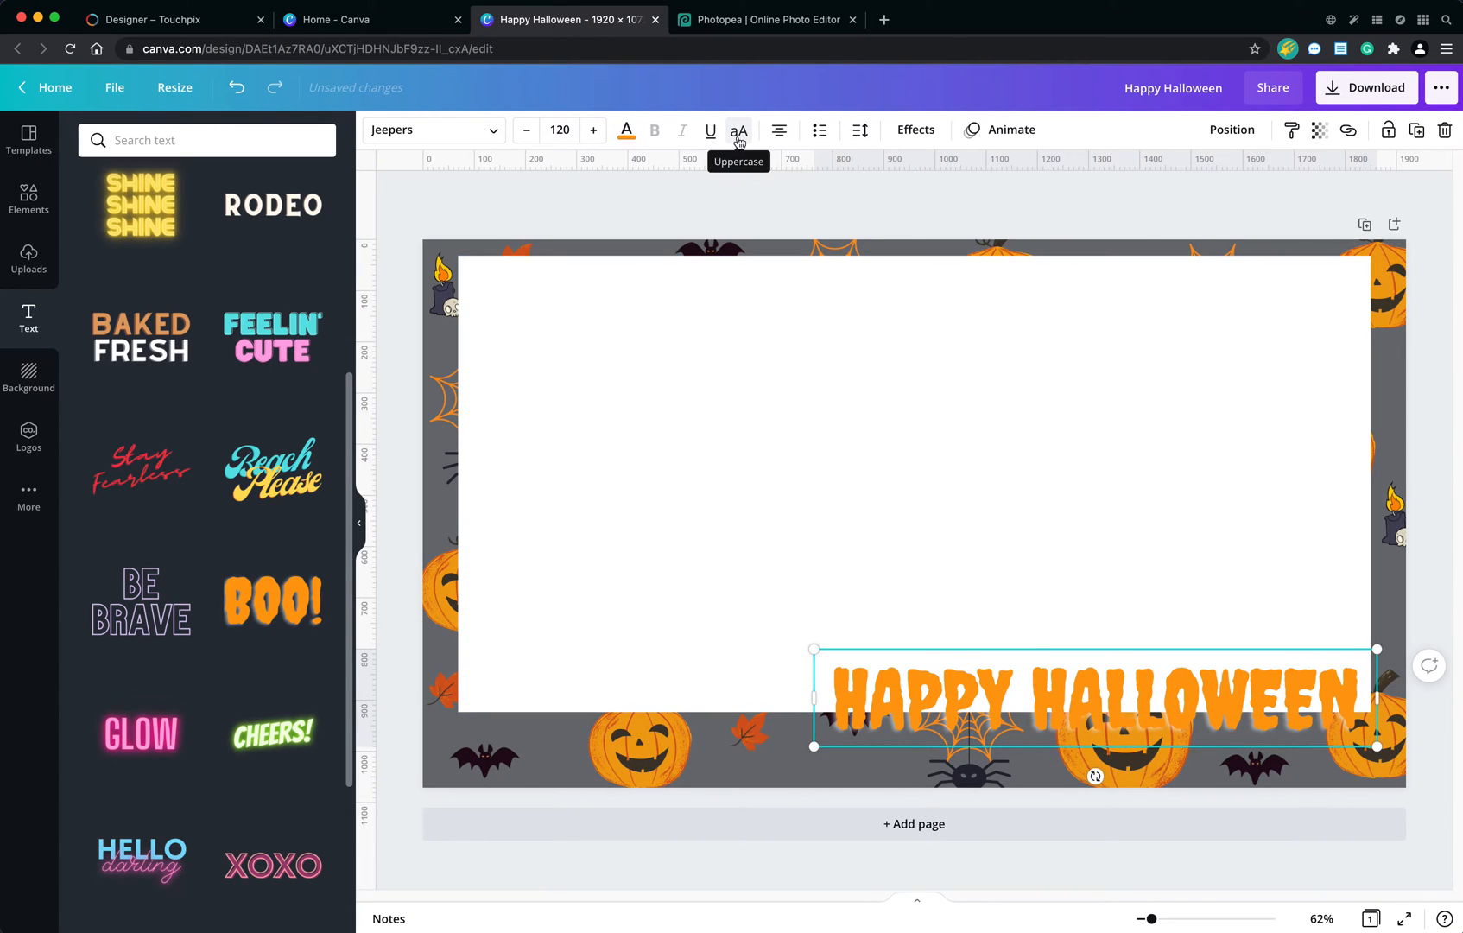
Set the HAPPY HALLOWEEN text's shadow effect to transparency 65 and colour black (#000000).
left_click(917, 130)
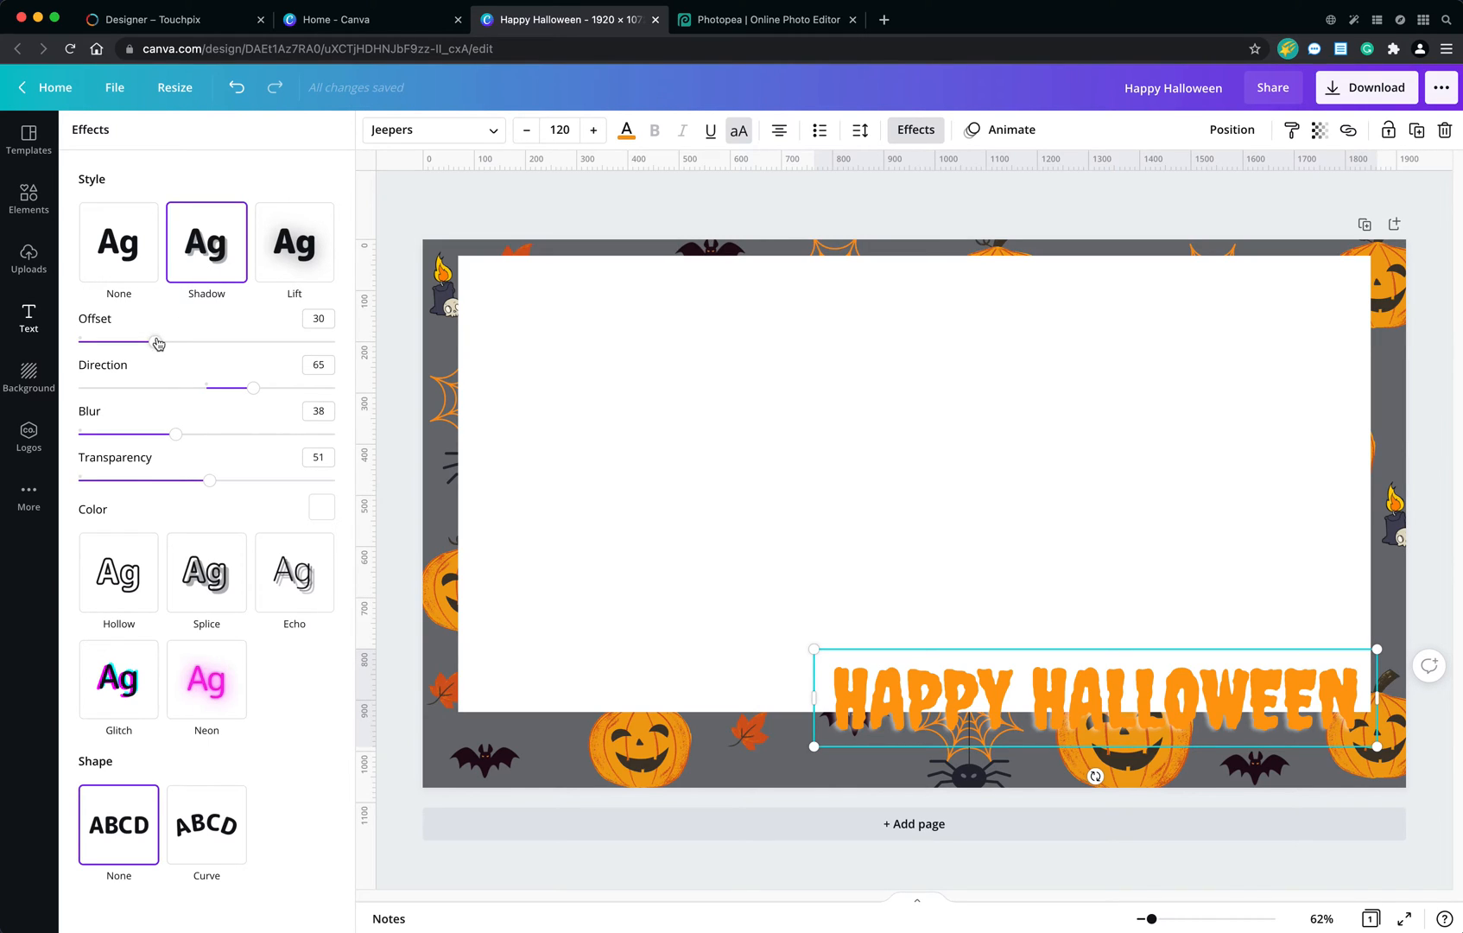
left_click_drag(202, 485, 247, 501)
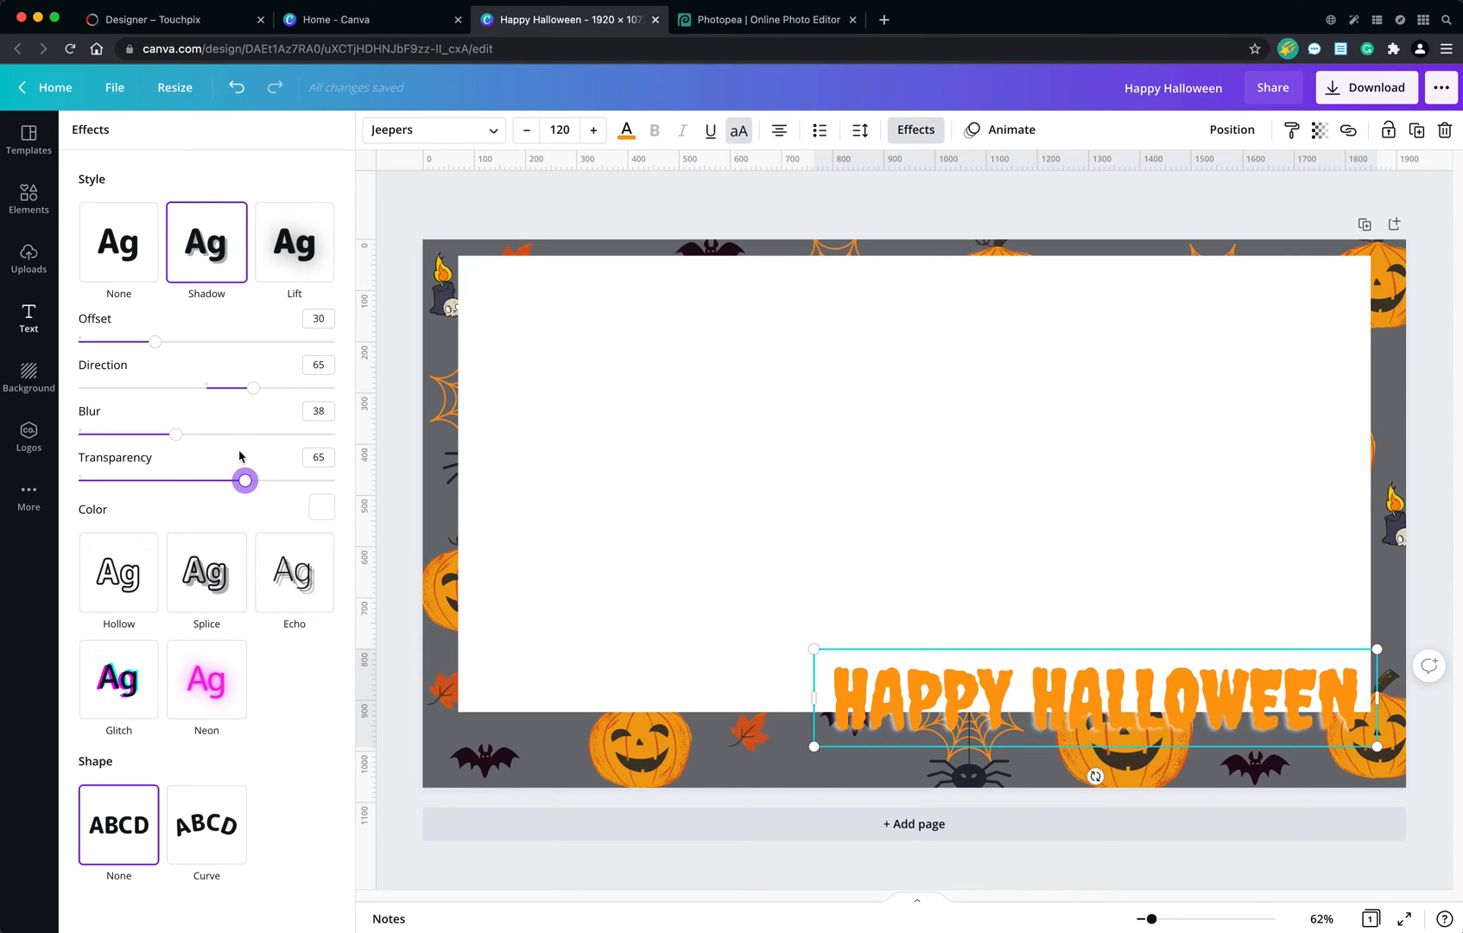
left_click(322, 509)
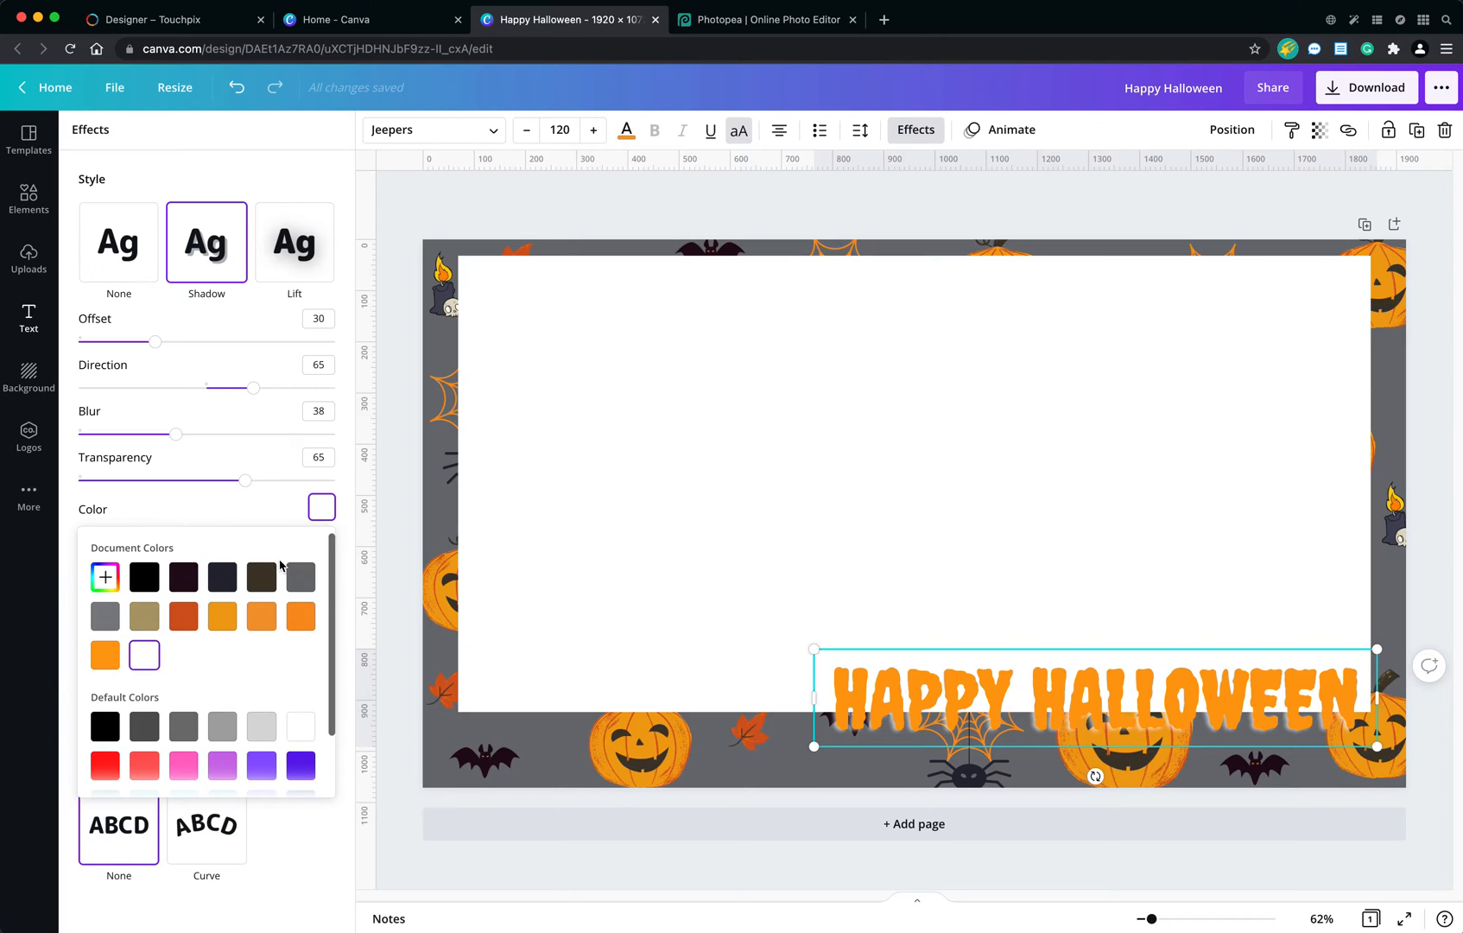
left_click(144, 580)
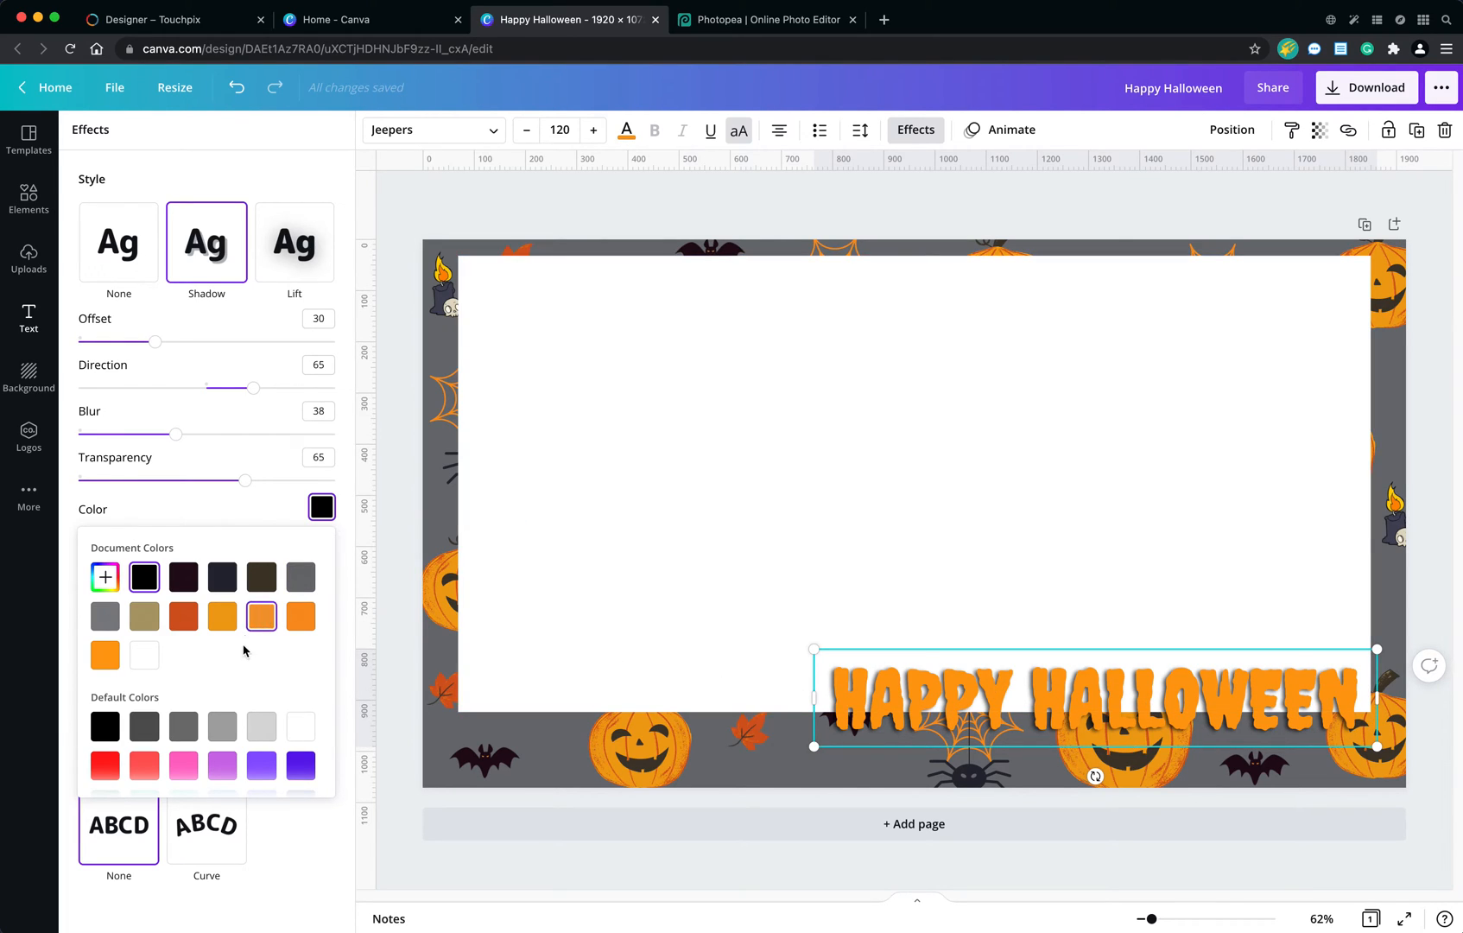
left_click(246, 517)
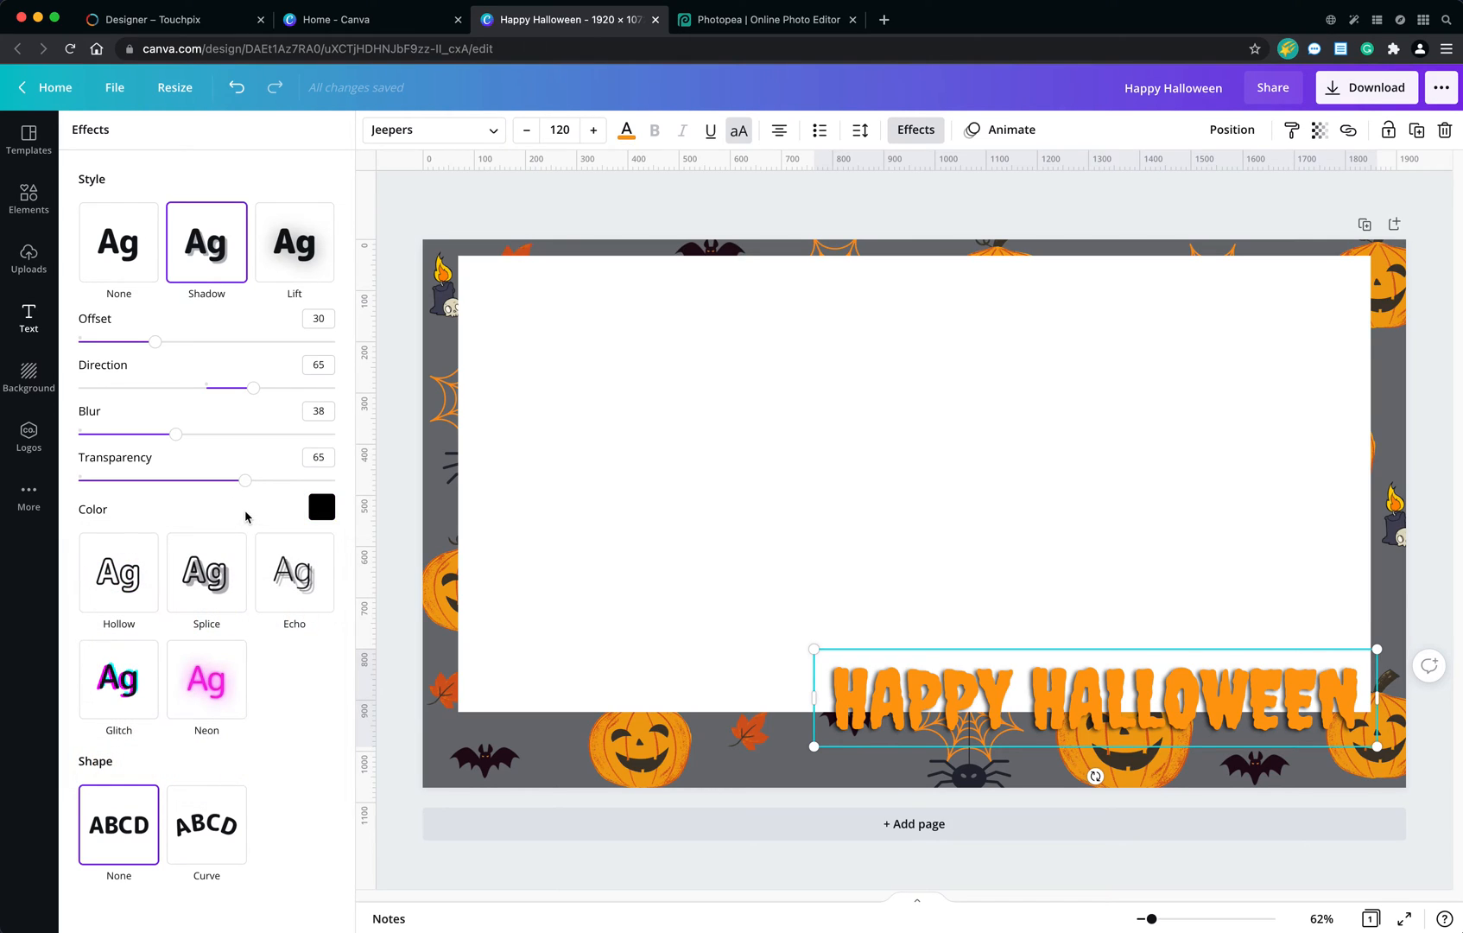
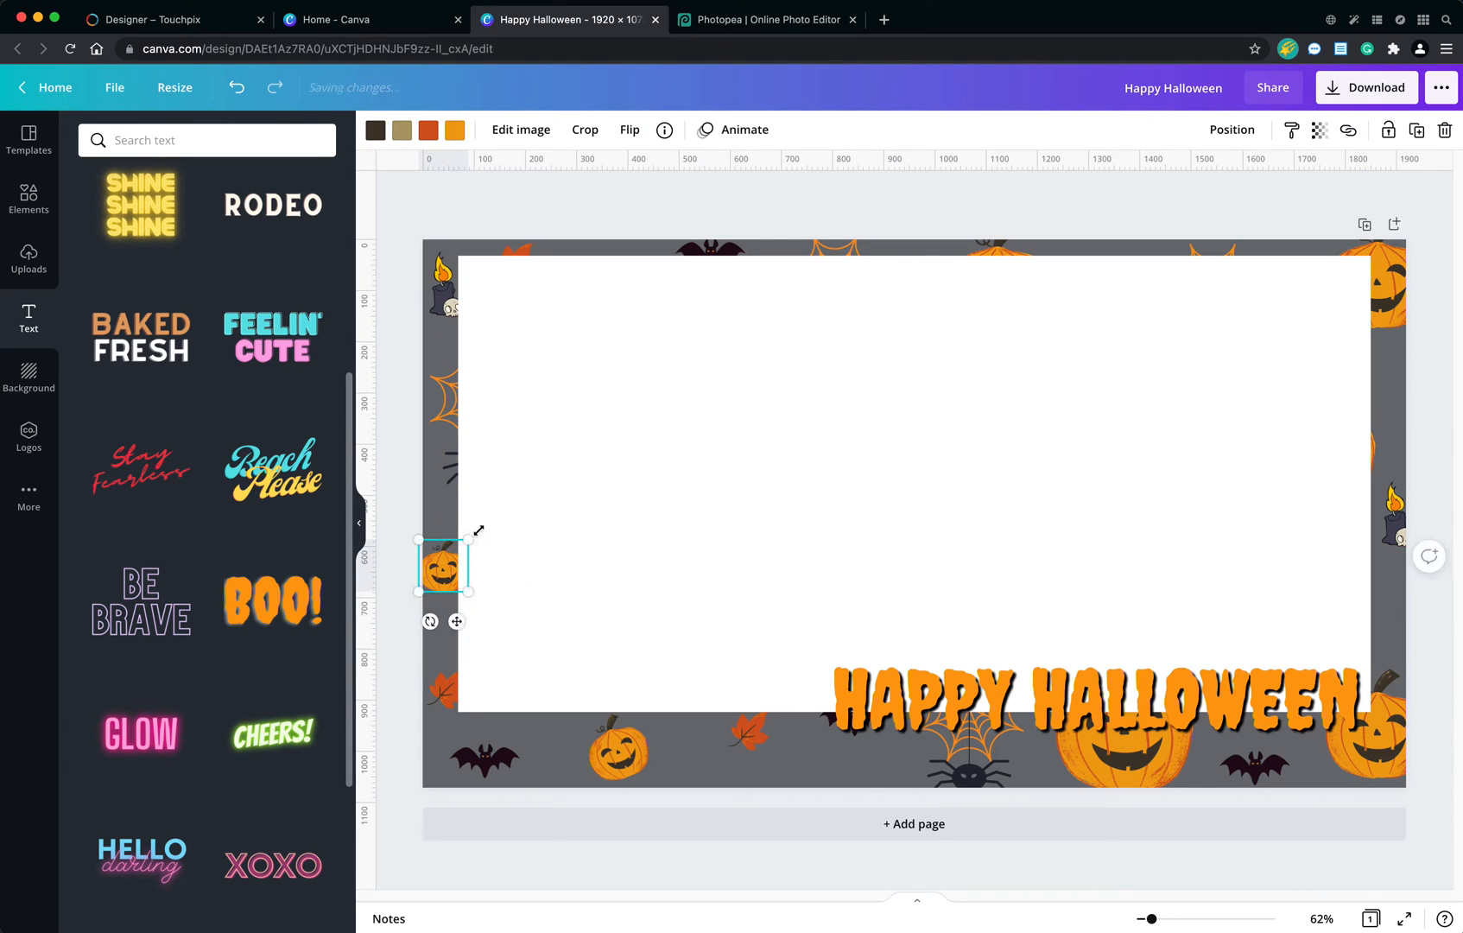
Tilt the small pumpkin on the left border, and bring the leaf below it in front of the white rectangle, enlarged and slightly higher.
left_click_drag(430, 622, 405, 628)
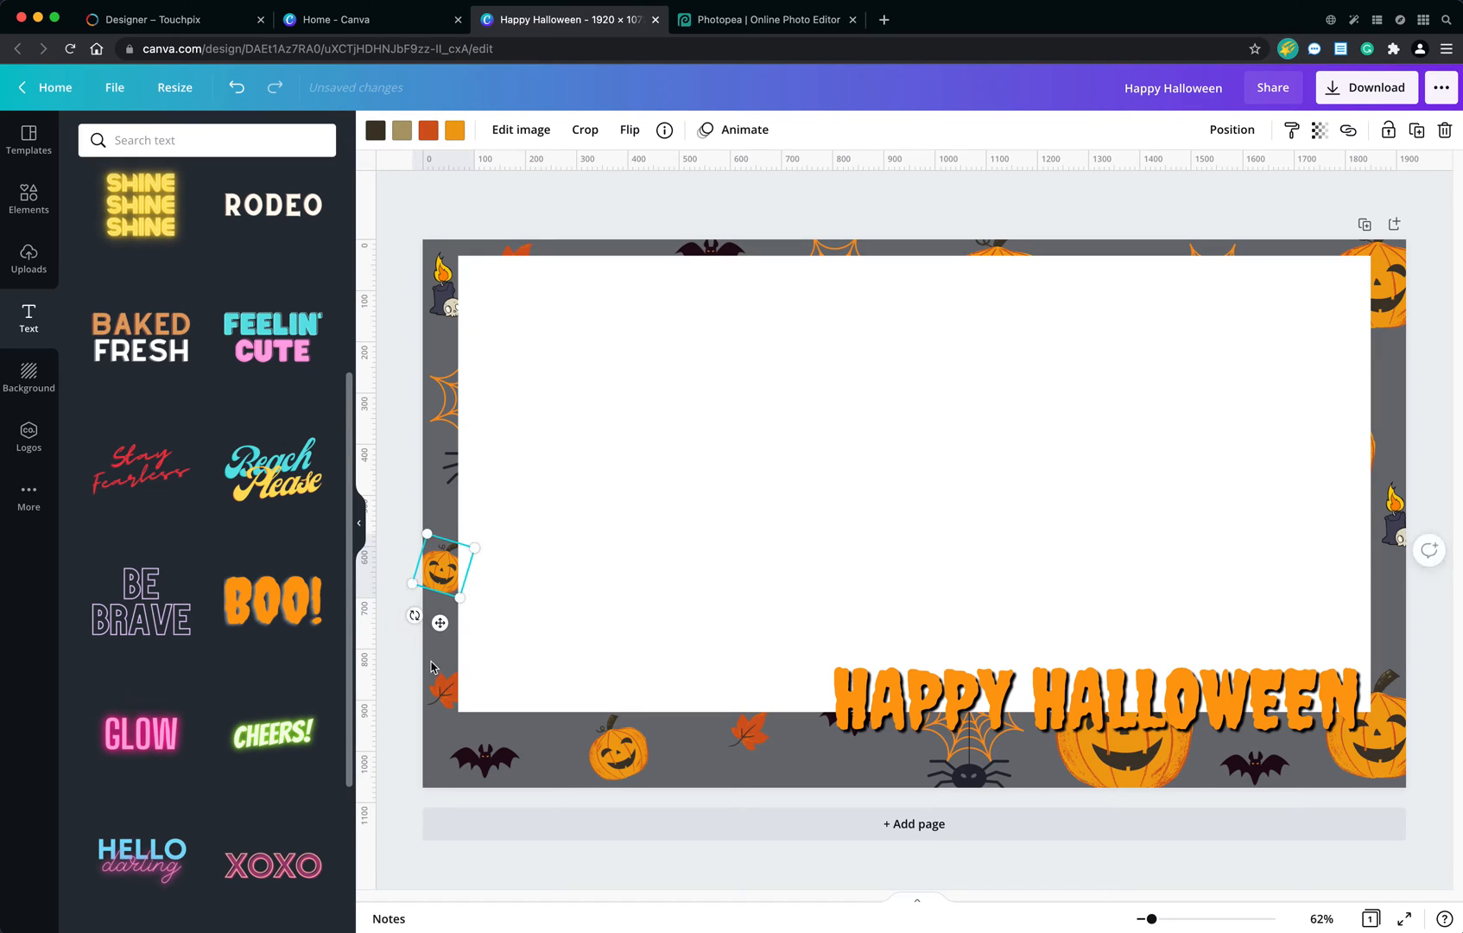
left_click(445, 695)
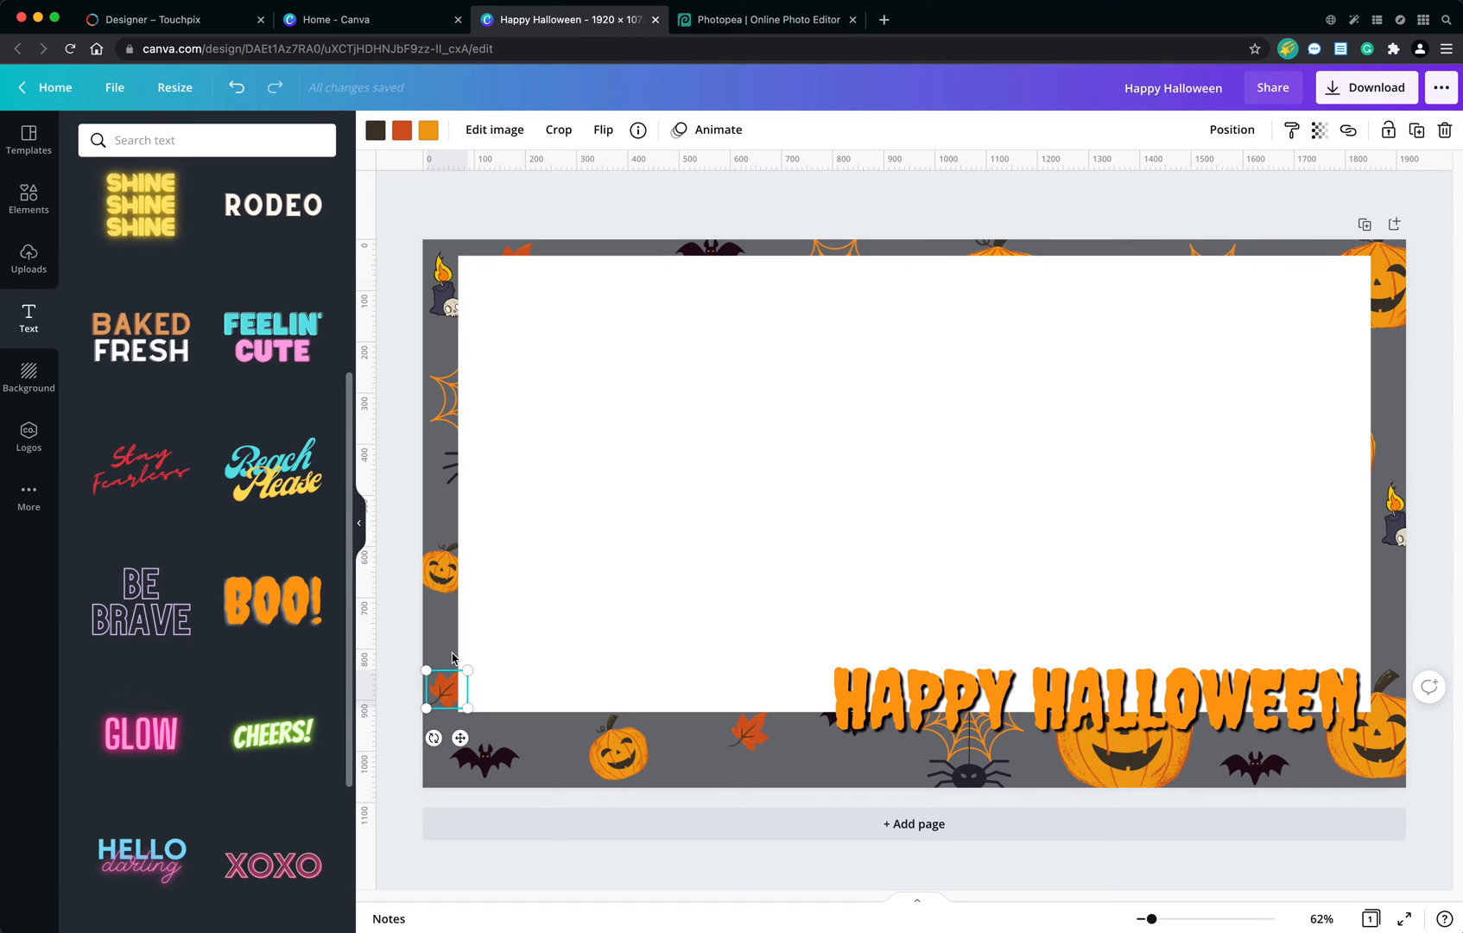
left_click(1228, 140)
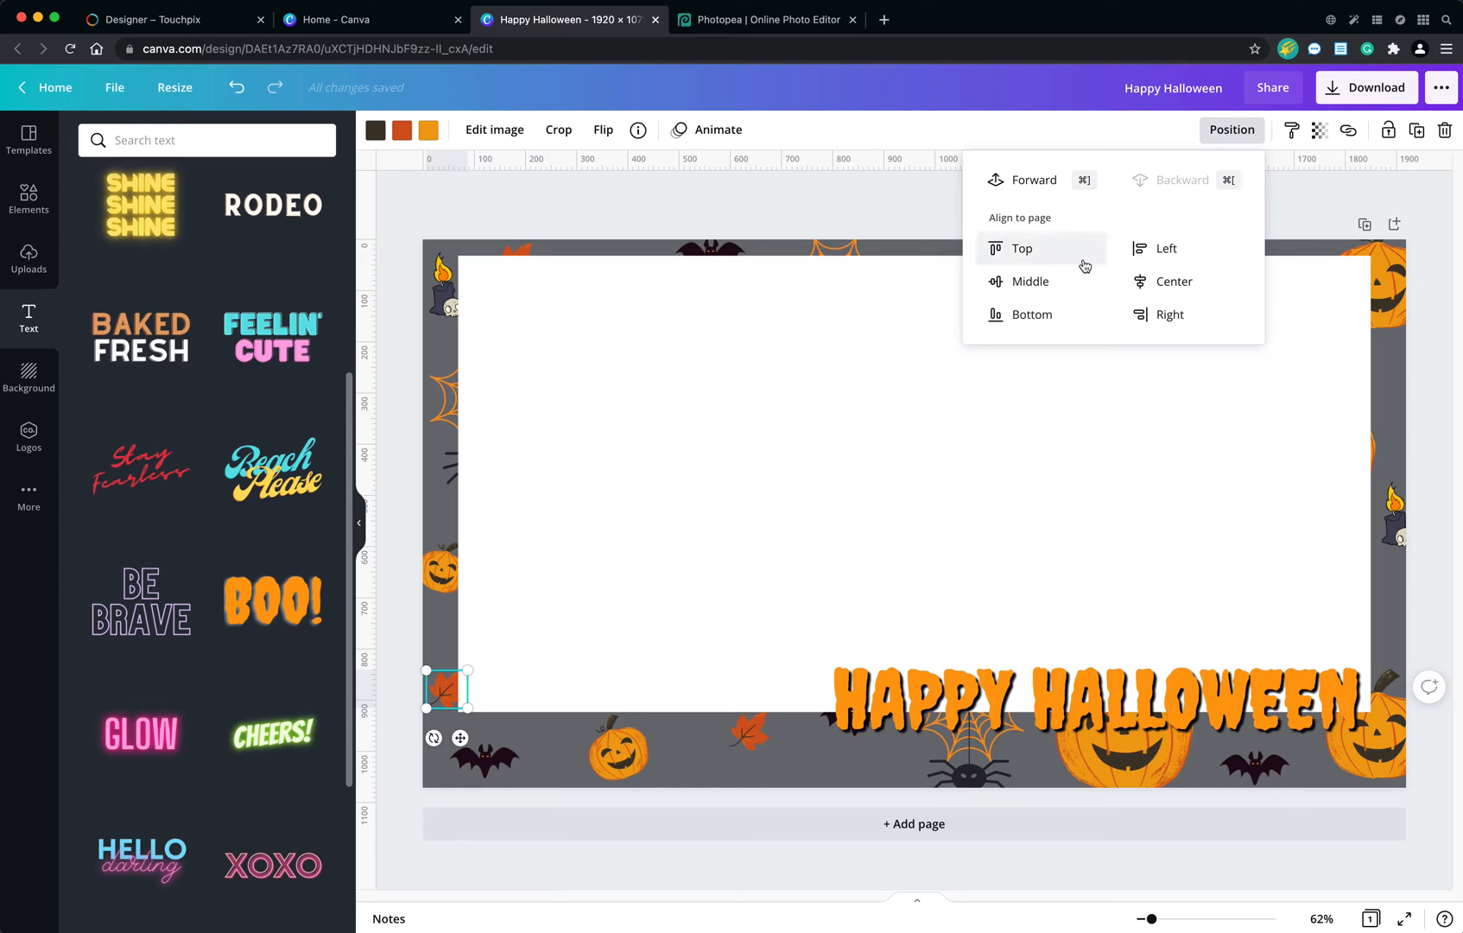
left_click(1047, 182)
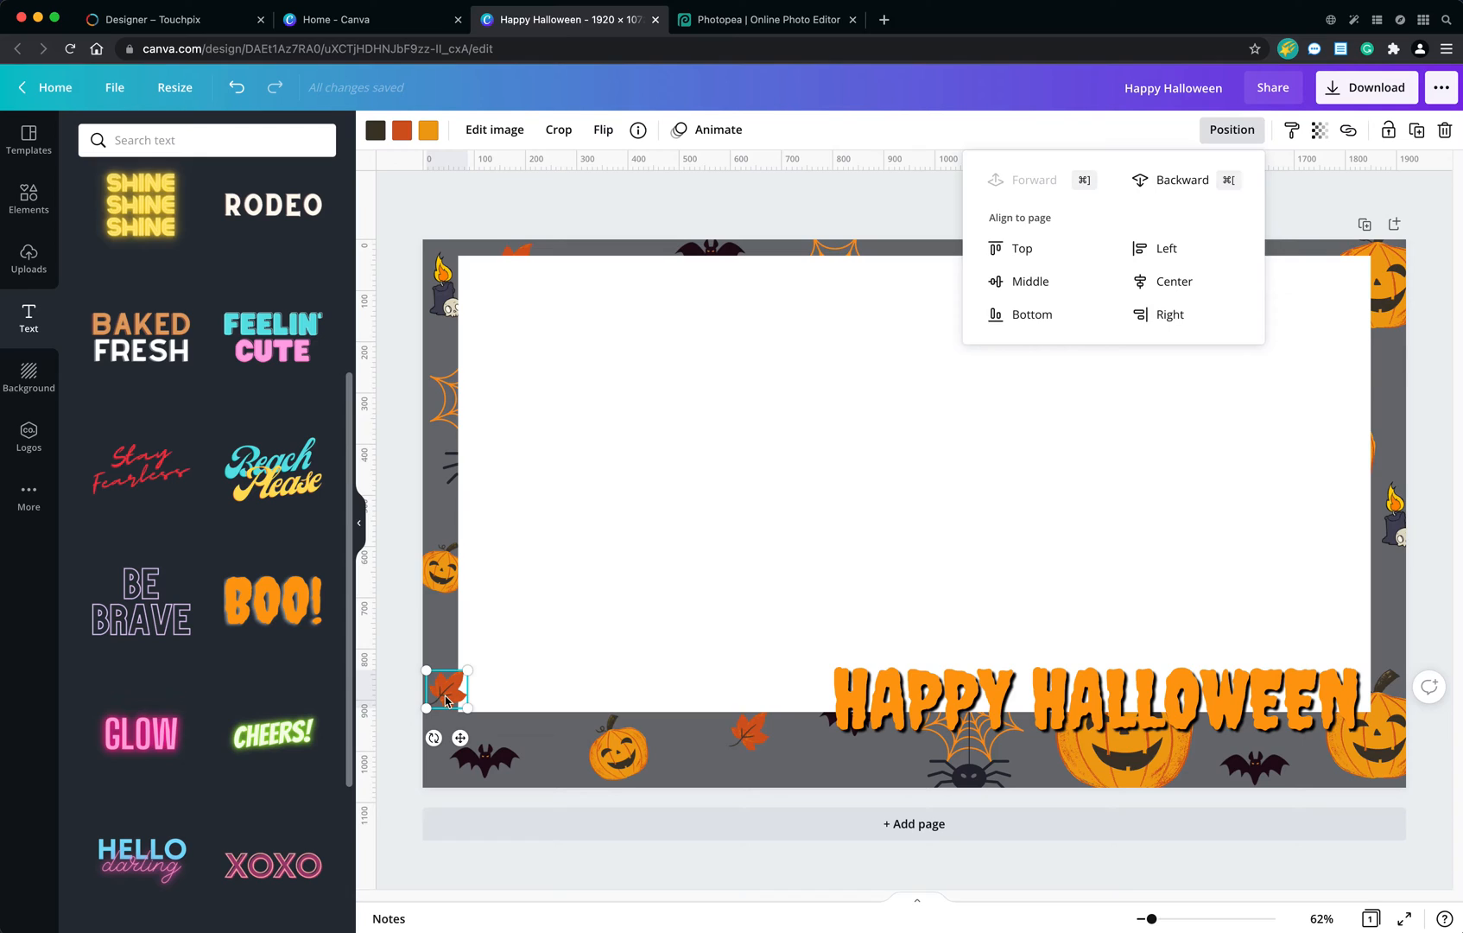
mouse_move(468, 671)
left_mouse_down()
mouse_move(490, 659)
mouse_move(471, 670)
left_mouse_up()
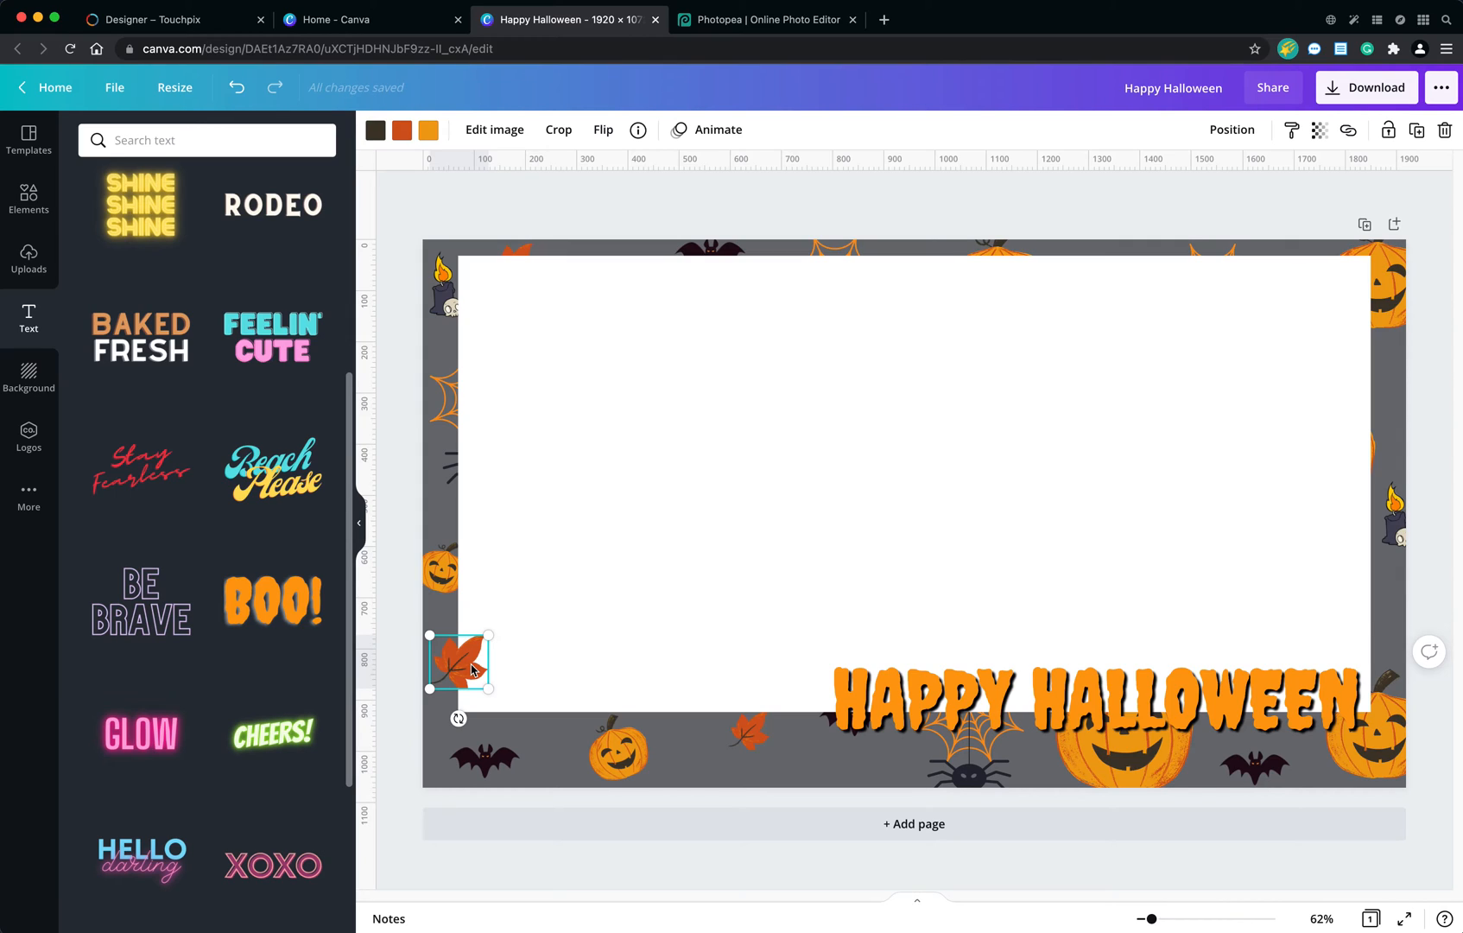
Bring the top border's bat in front of the white rectangle and enlarge it.
left_click(717, 259)
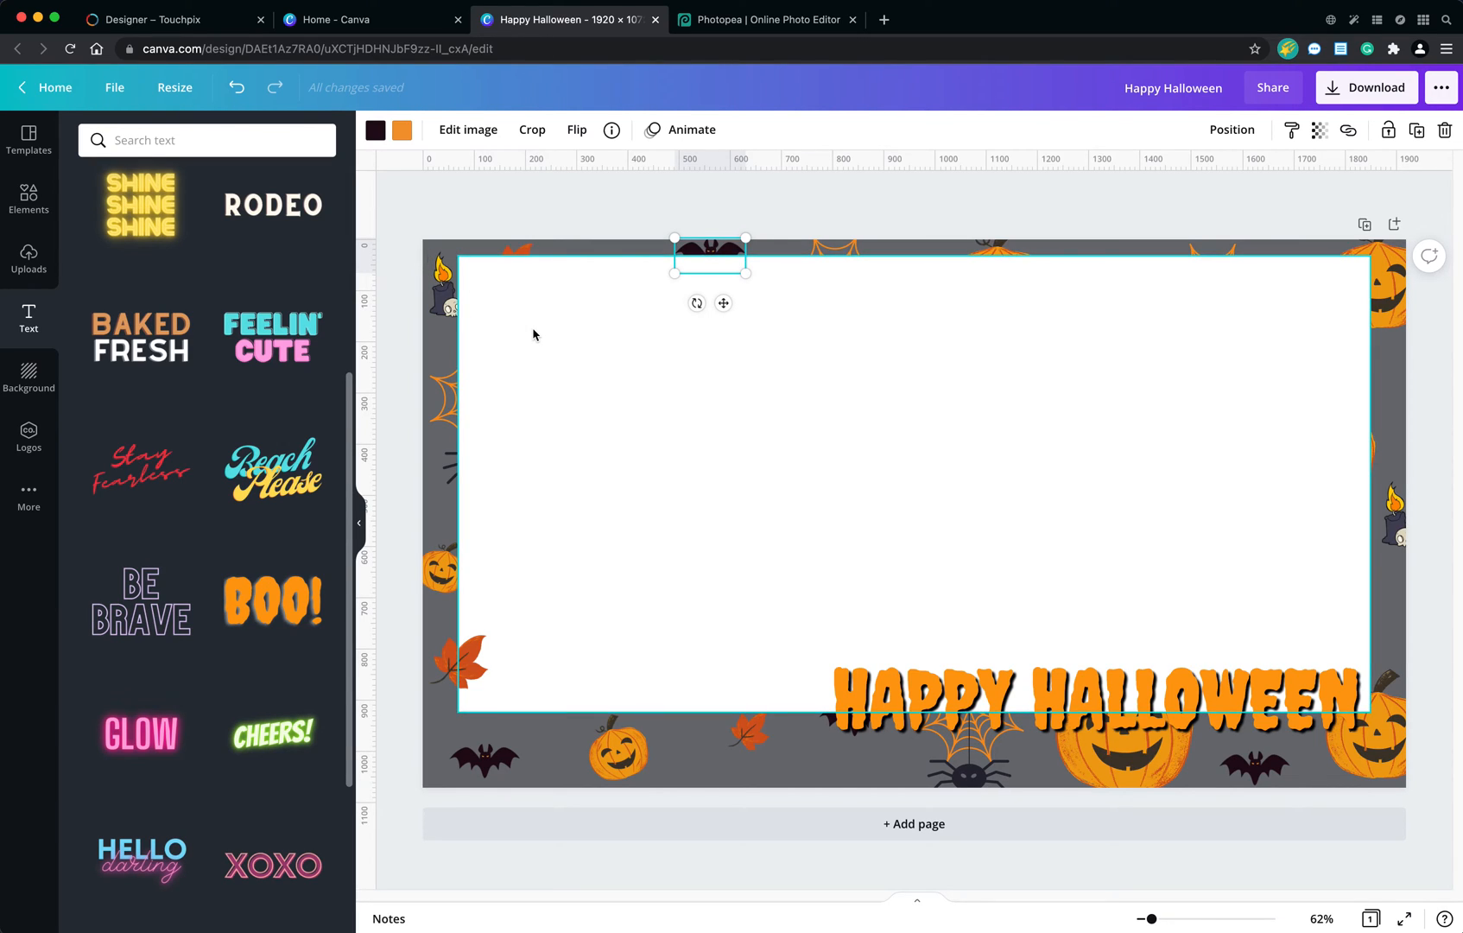
left_click(1226, 130)
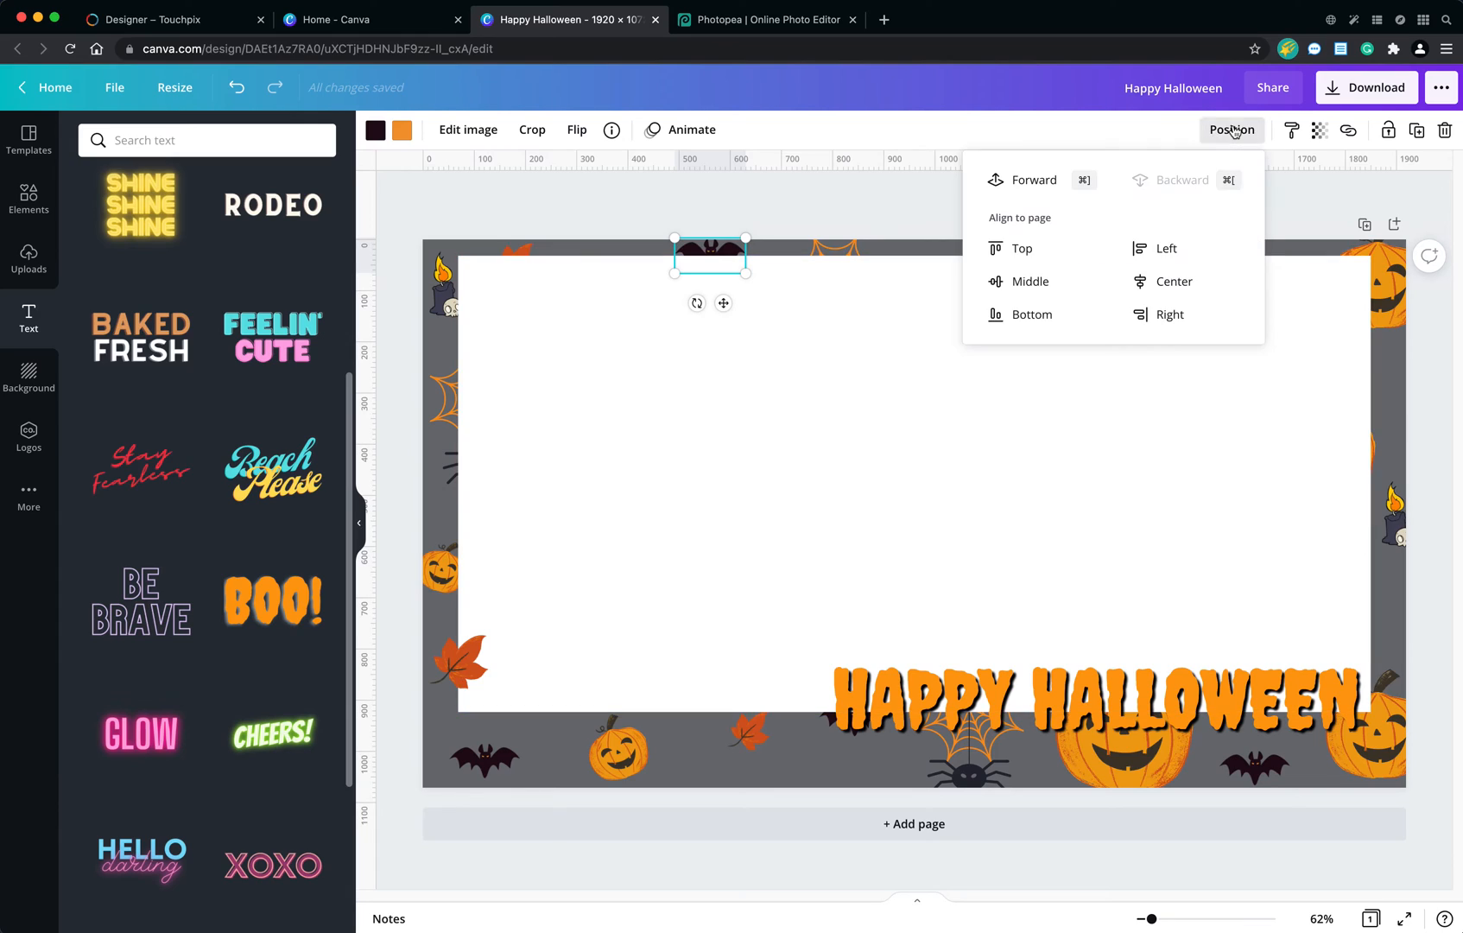
left_click(1044, 178)
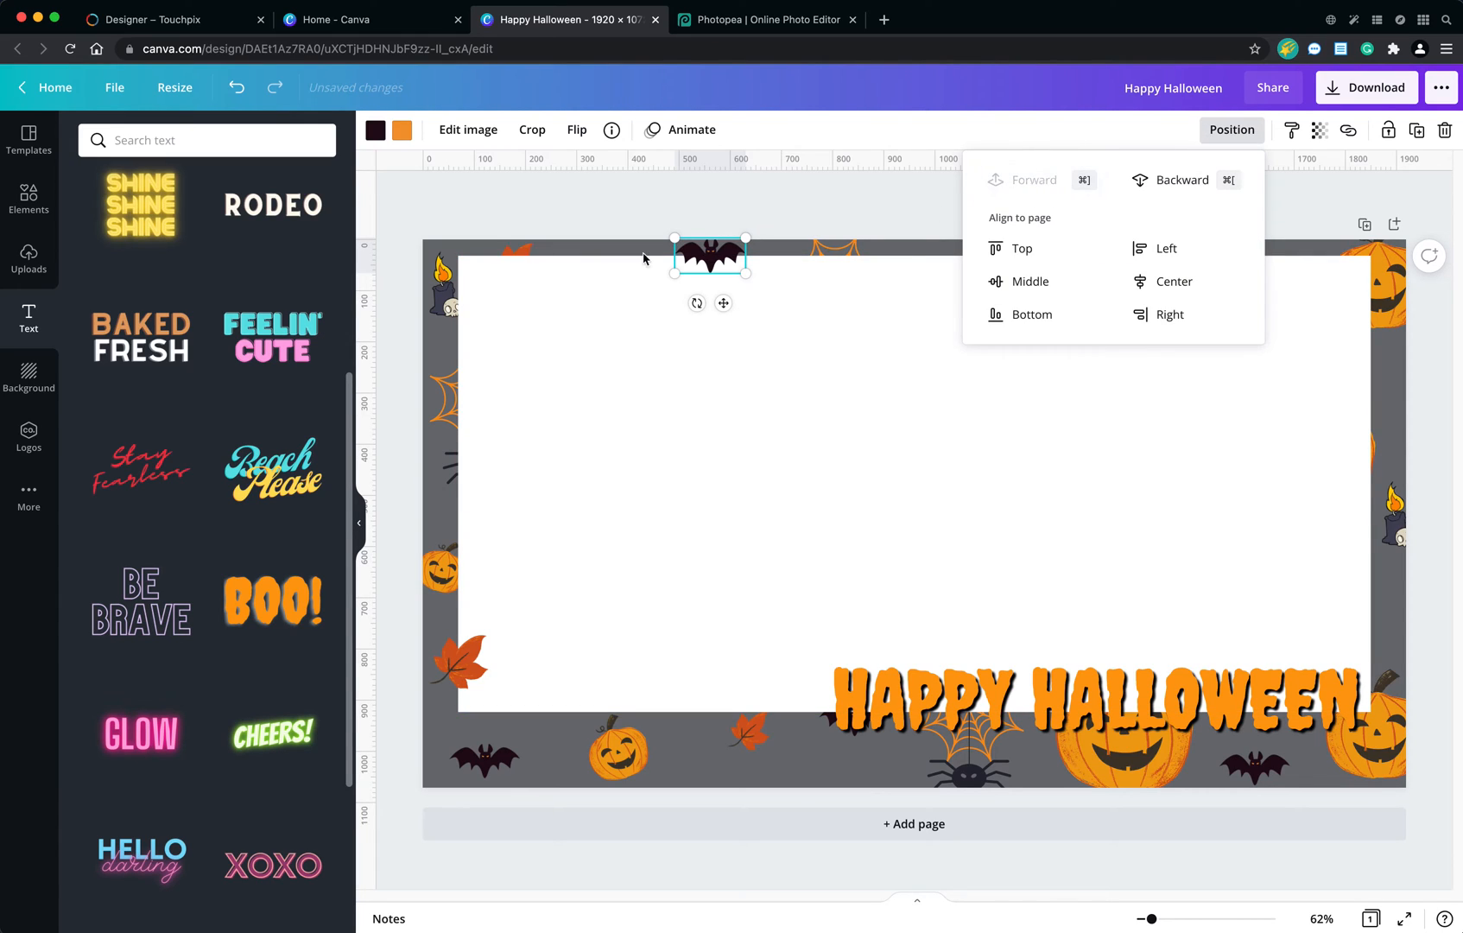
mouse_move(680, 271)
left_mouse_down()
mouse_move(640, 300)
mouse_move(673, 279)
left_mouse_up()
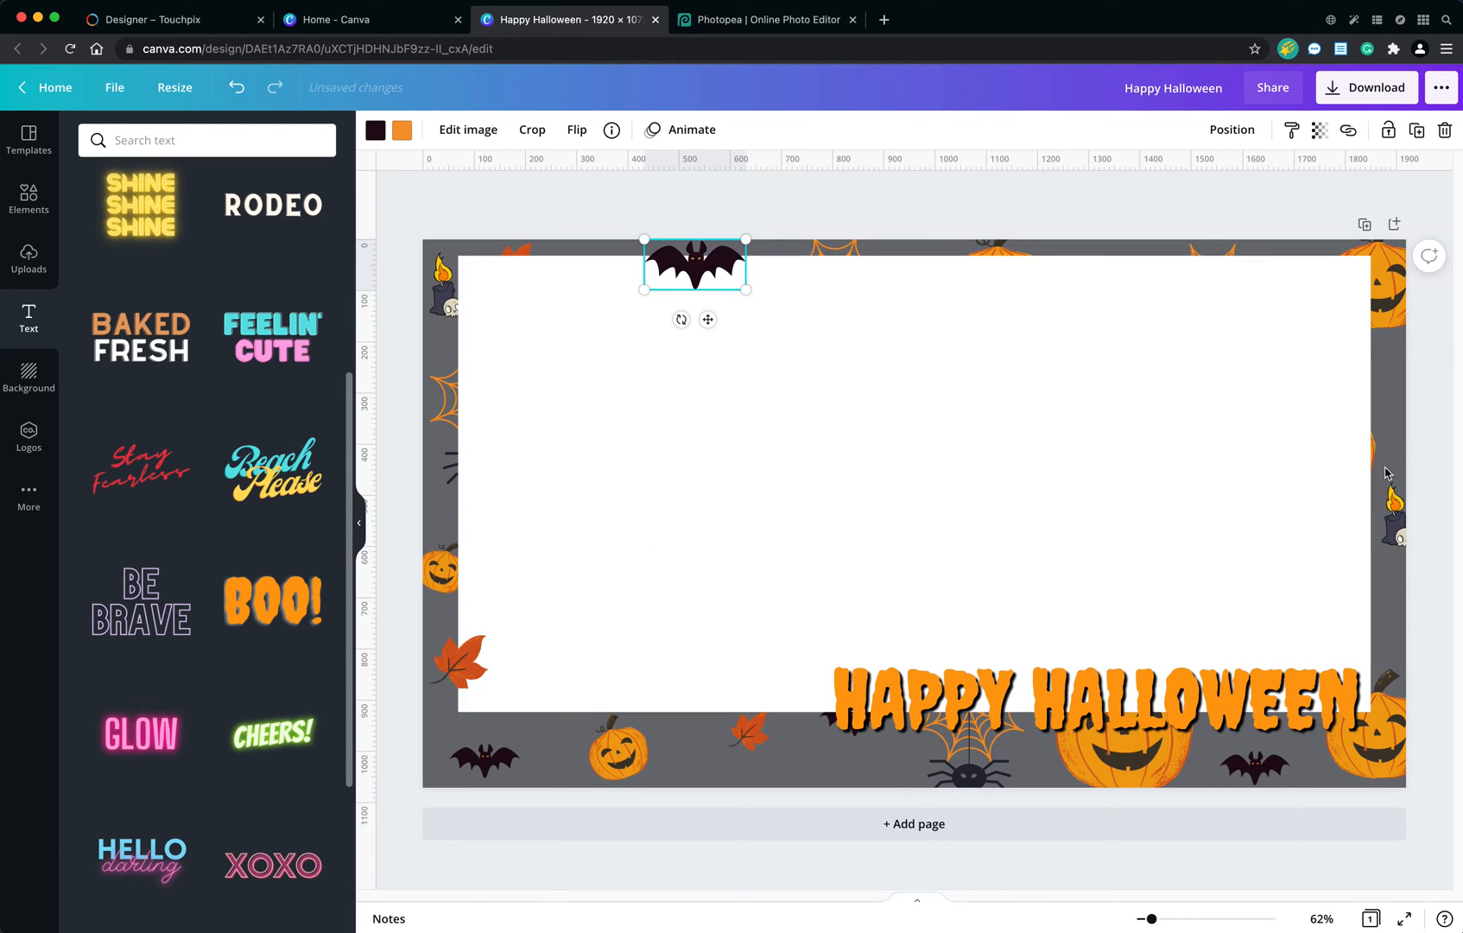
Bring the upper-right pumpkin in front of the white rectangle, shrink it and fit it fully inside the page corner.
left_click(1382, 296)
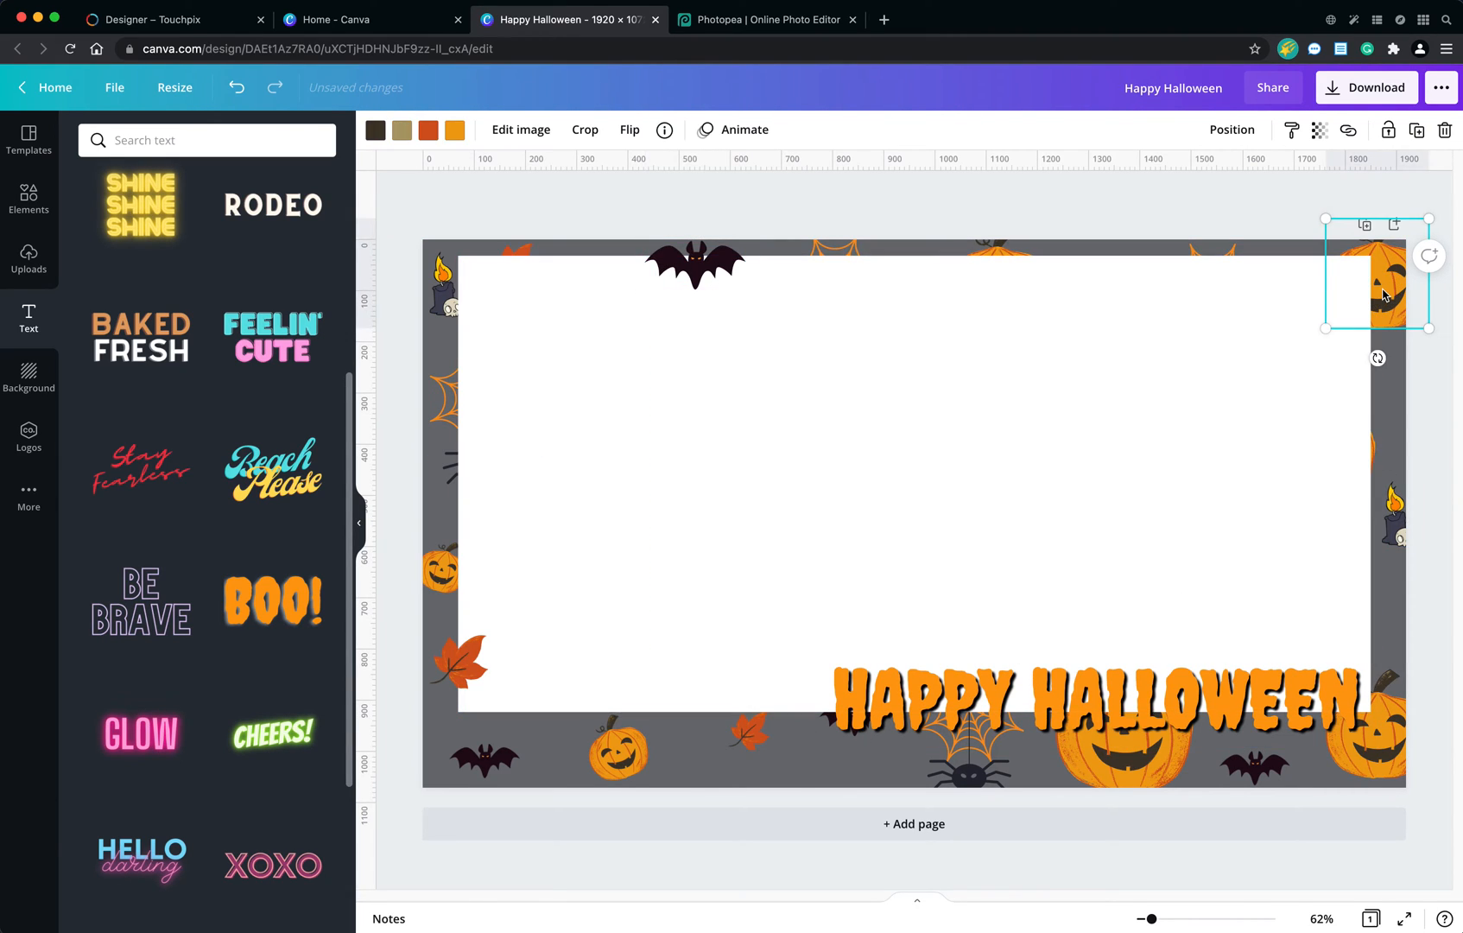
left_click(1238, 140)
left_click(1054, 184)
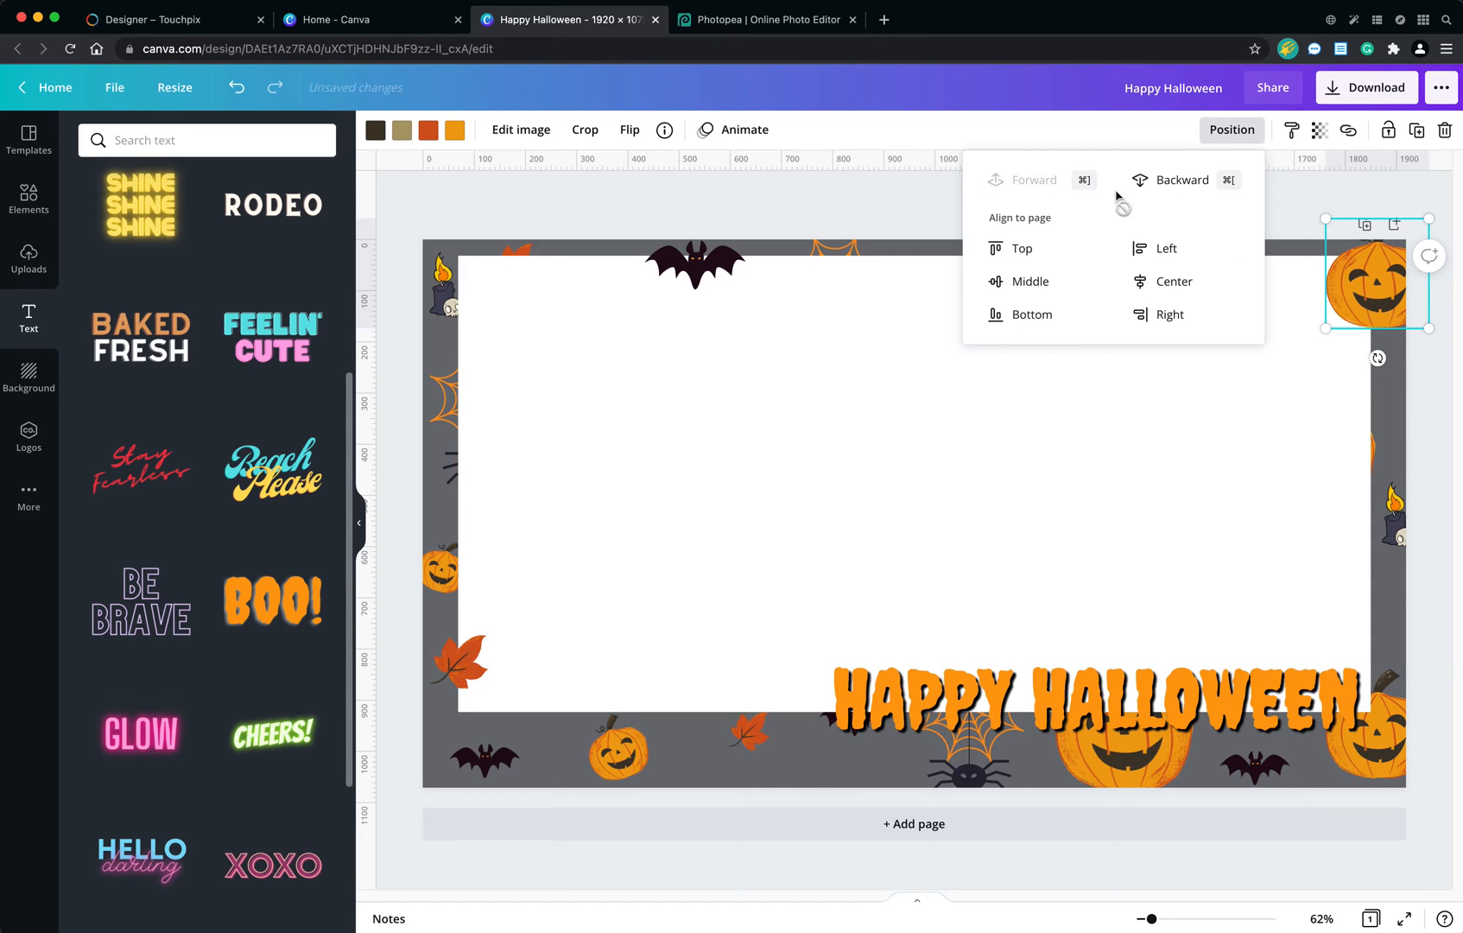
left_click(1326, 283)
left_click_drag(1322, 285, 1361, 253)
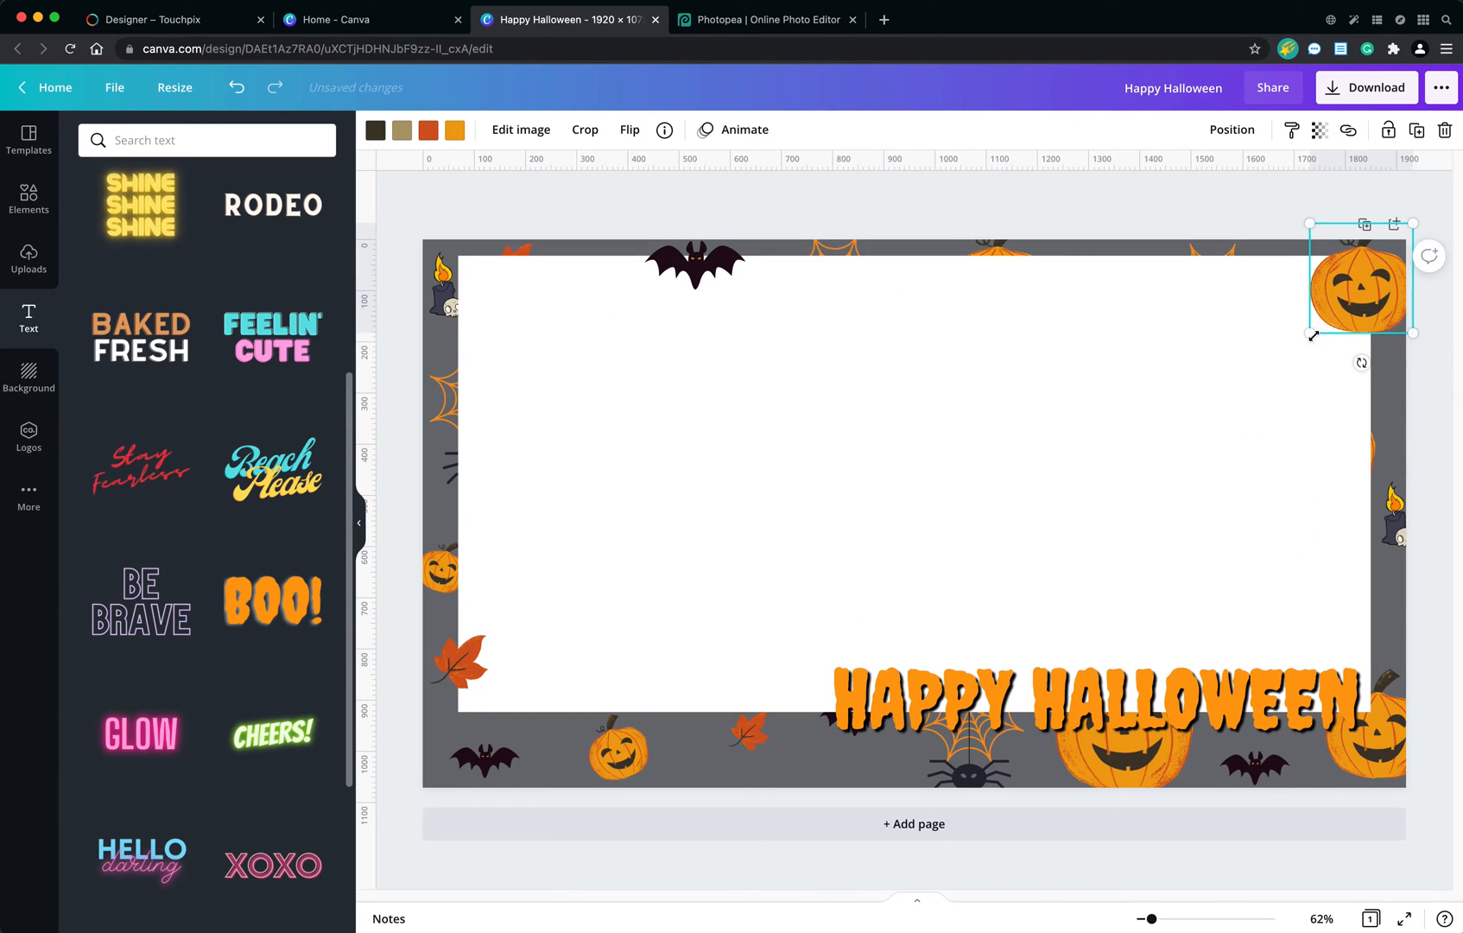
left_click_drag(1314, 336, 1345, 301)
mouse_move(1360, 277)
left_mouse_down()
mouse_move(1353, 311)
mouse_move(1353, 297)
left_mouse_up()
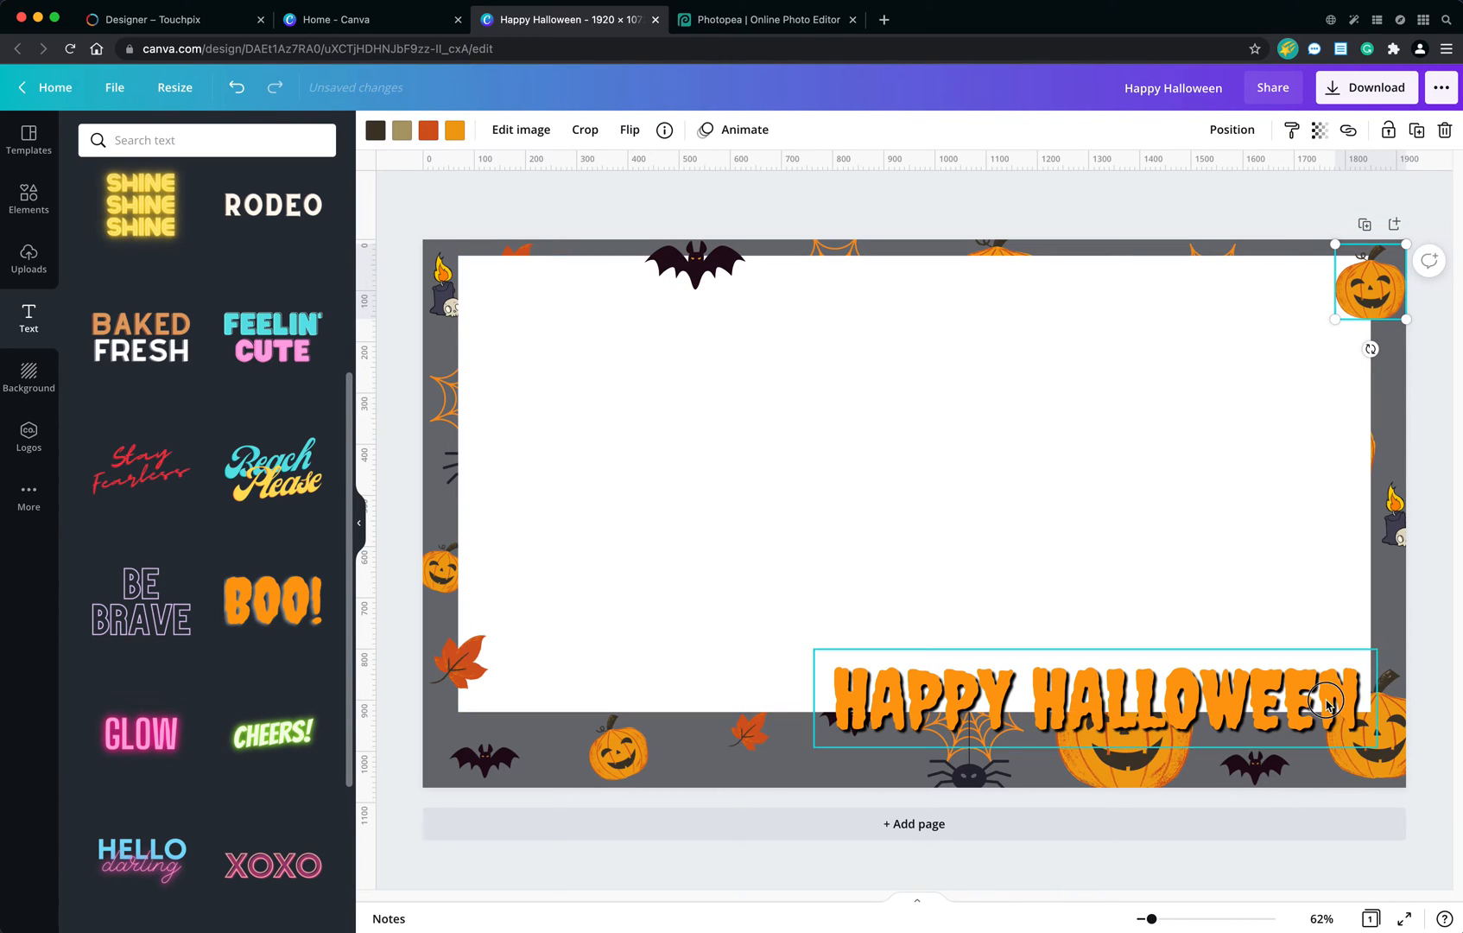
Shrink the large pumpkin beneath the HAPPY HALLOWEEN text and place it, tilted, beside the small pumpkin on the bottom border.
left_click_drag(1327, 704, 1319, 704)
left_click(1127, 776)
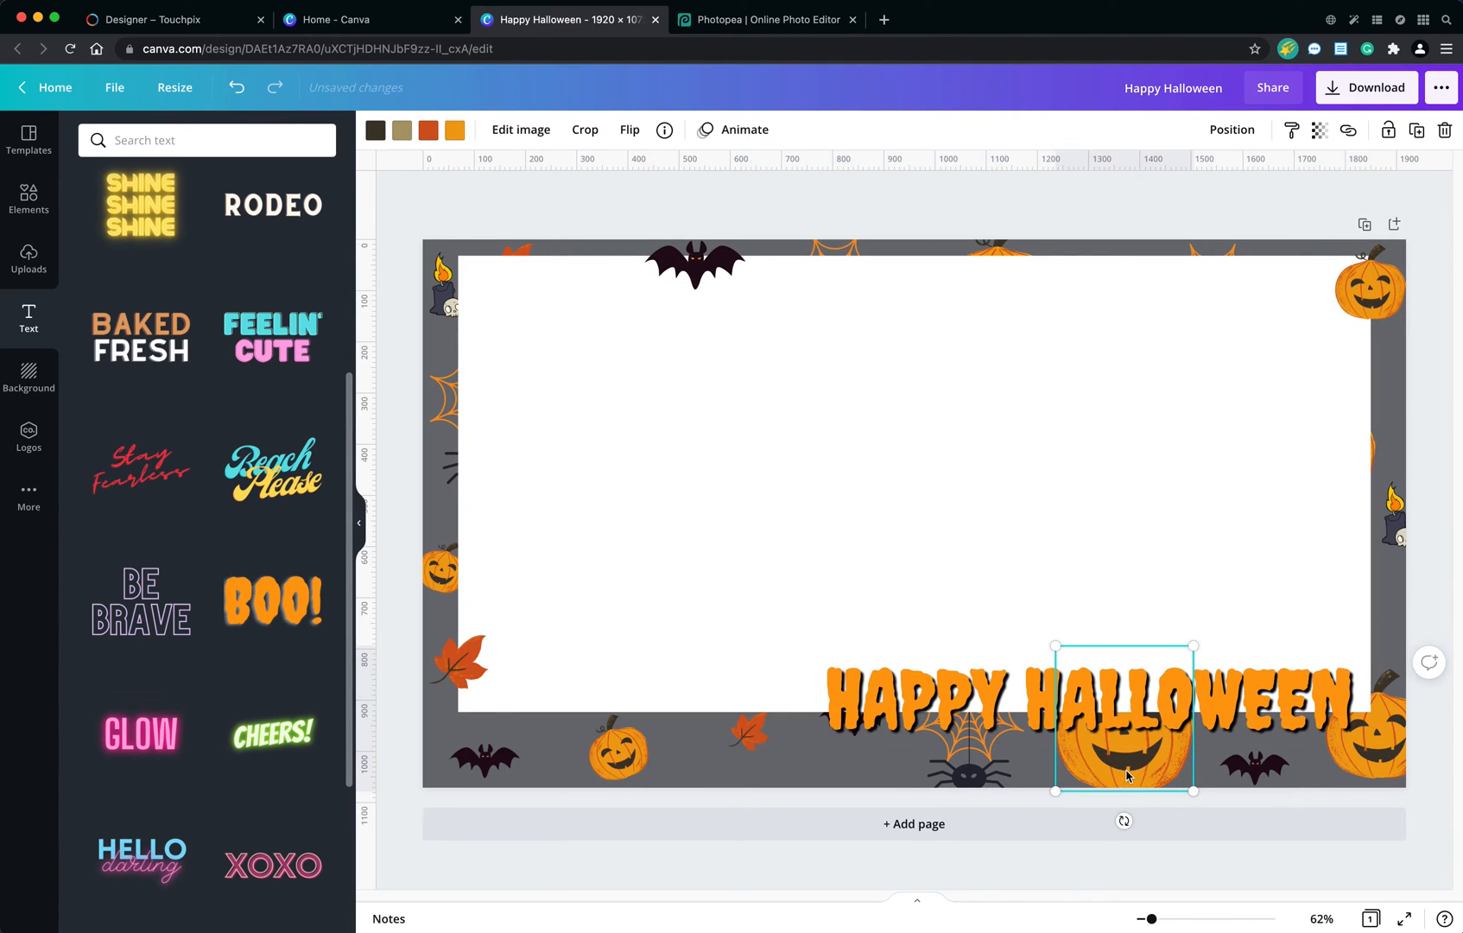
left_click_drag(1126, 776, 710, 761)
left_click_drag(780, 638, 720, 748)
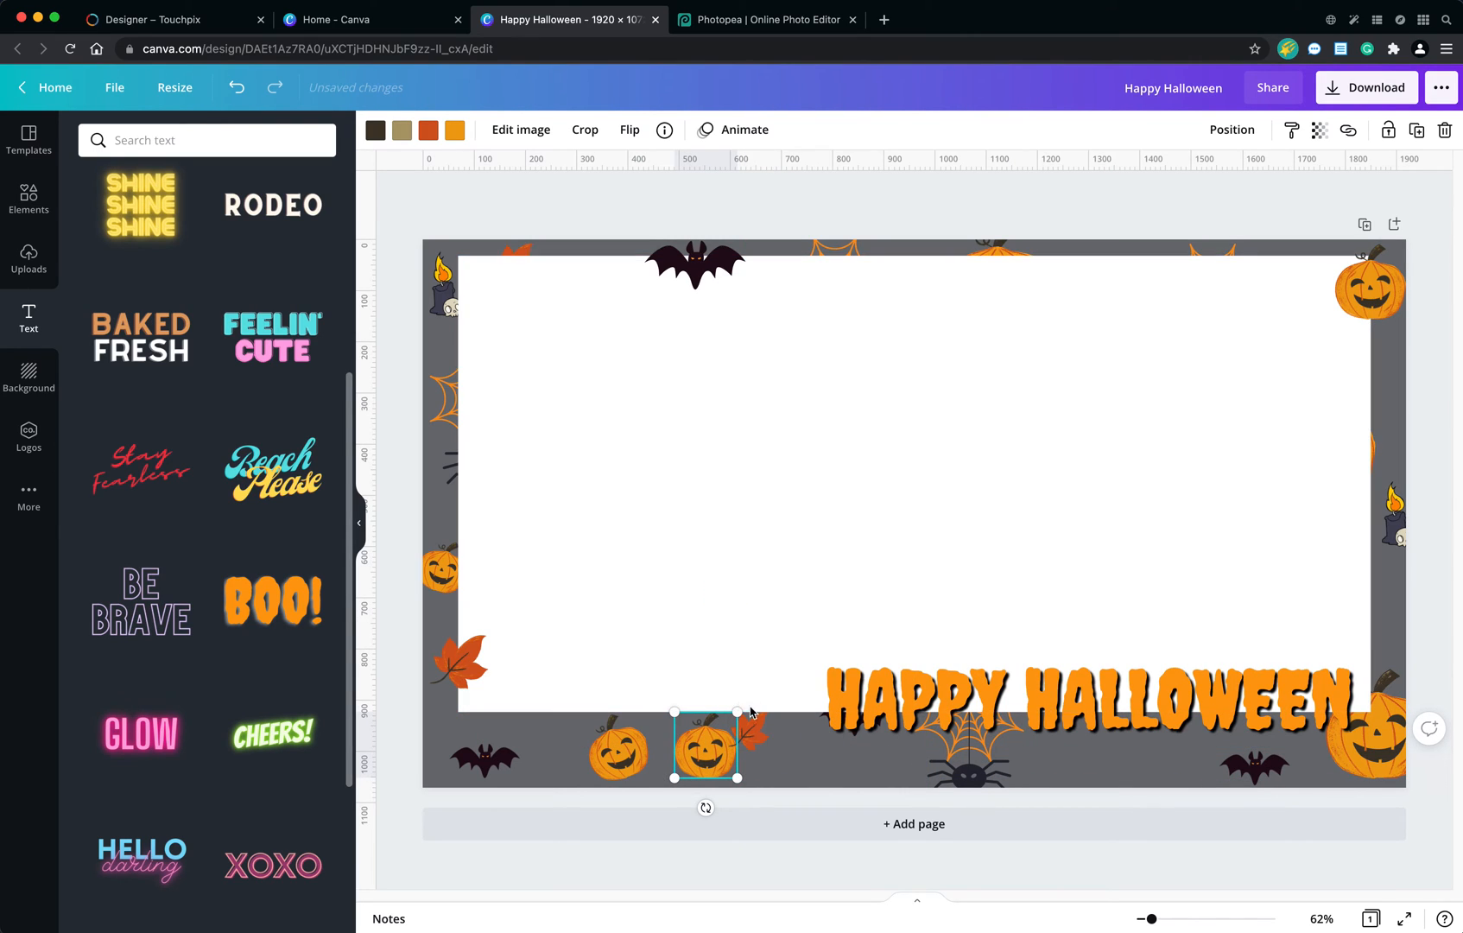
left_click_drag(706, 807, 682, 804)
left_click_drag(706, 724, 701, 715)
Bring the tilted bottom pumpkin in front of the white rectangle and nudge it up over the rectangle's lower edge.
left_click(1216, 131)
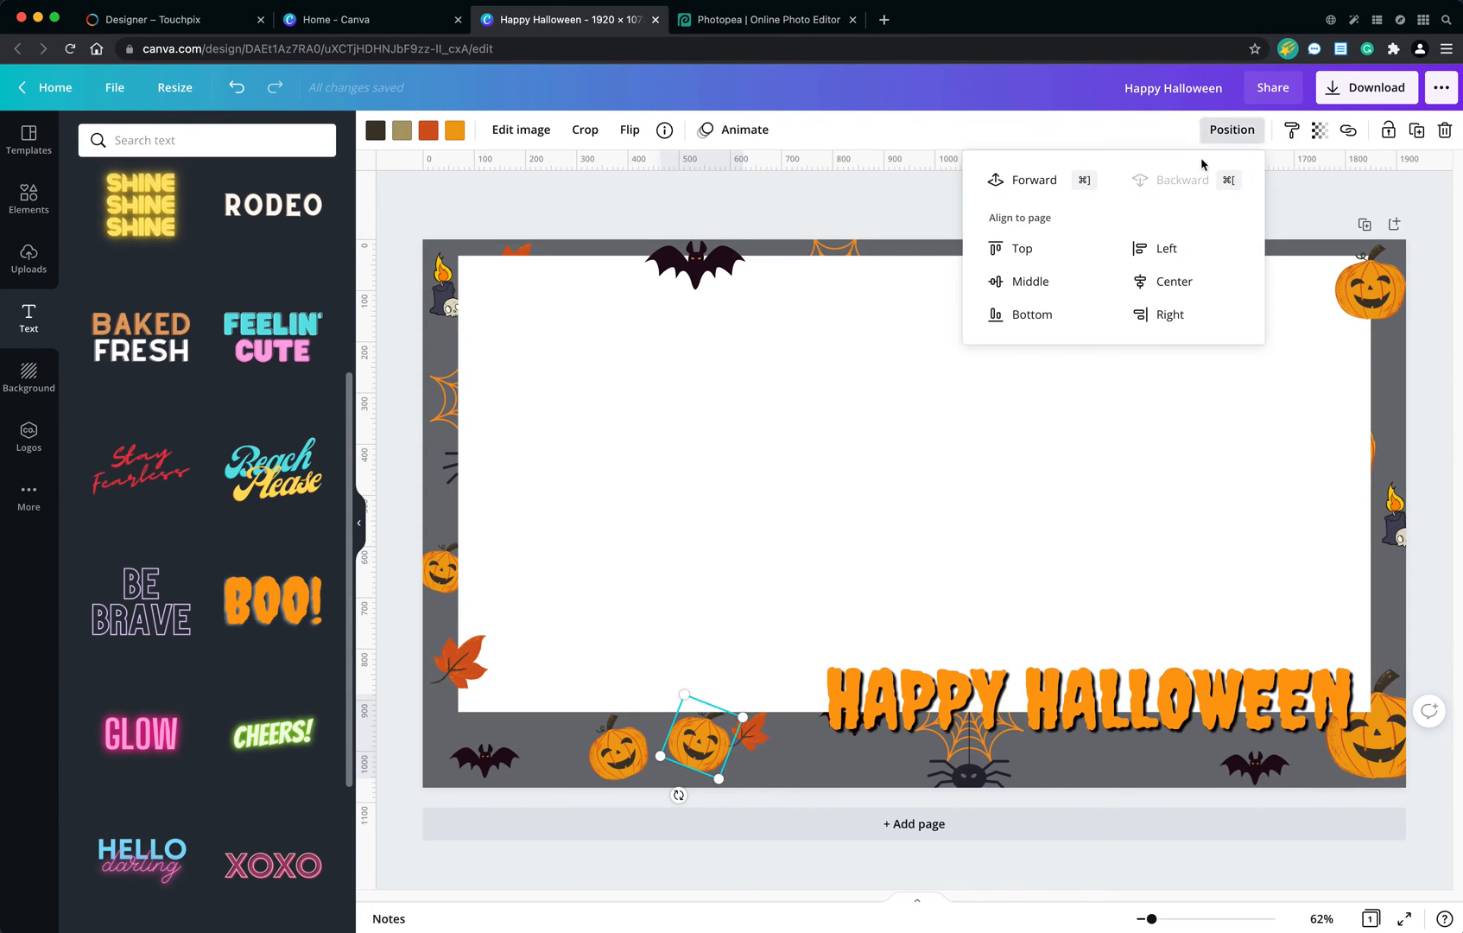
left_click(1064, 179)
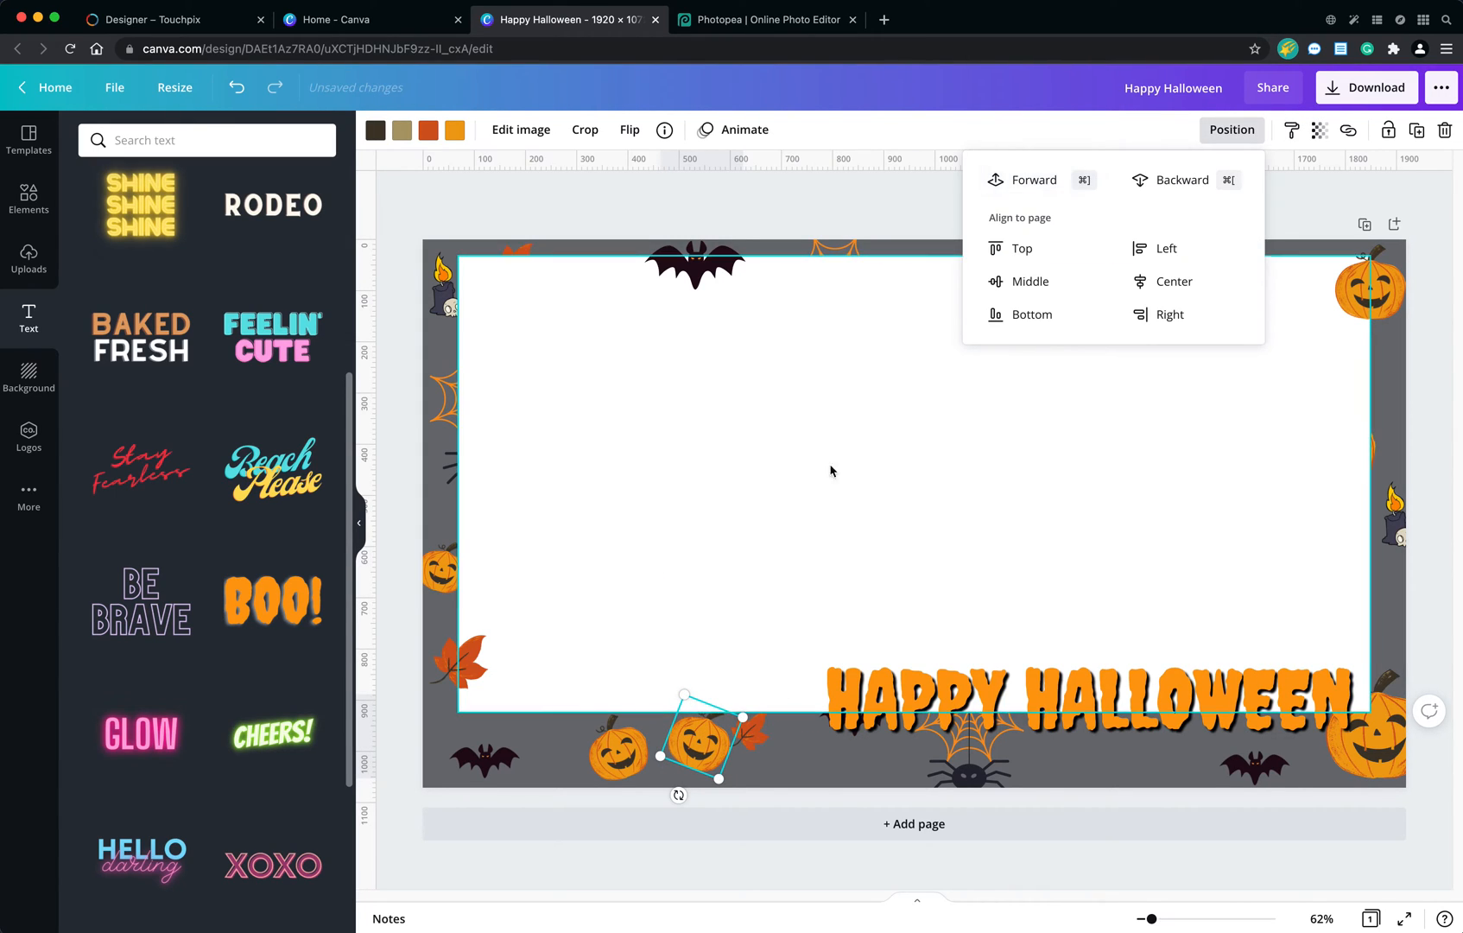
left_click(1056, 179)
left_click(708, 739)
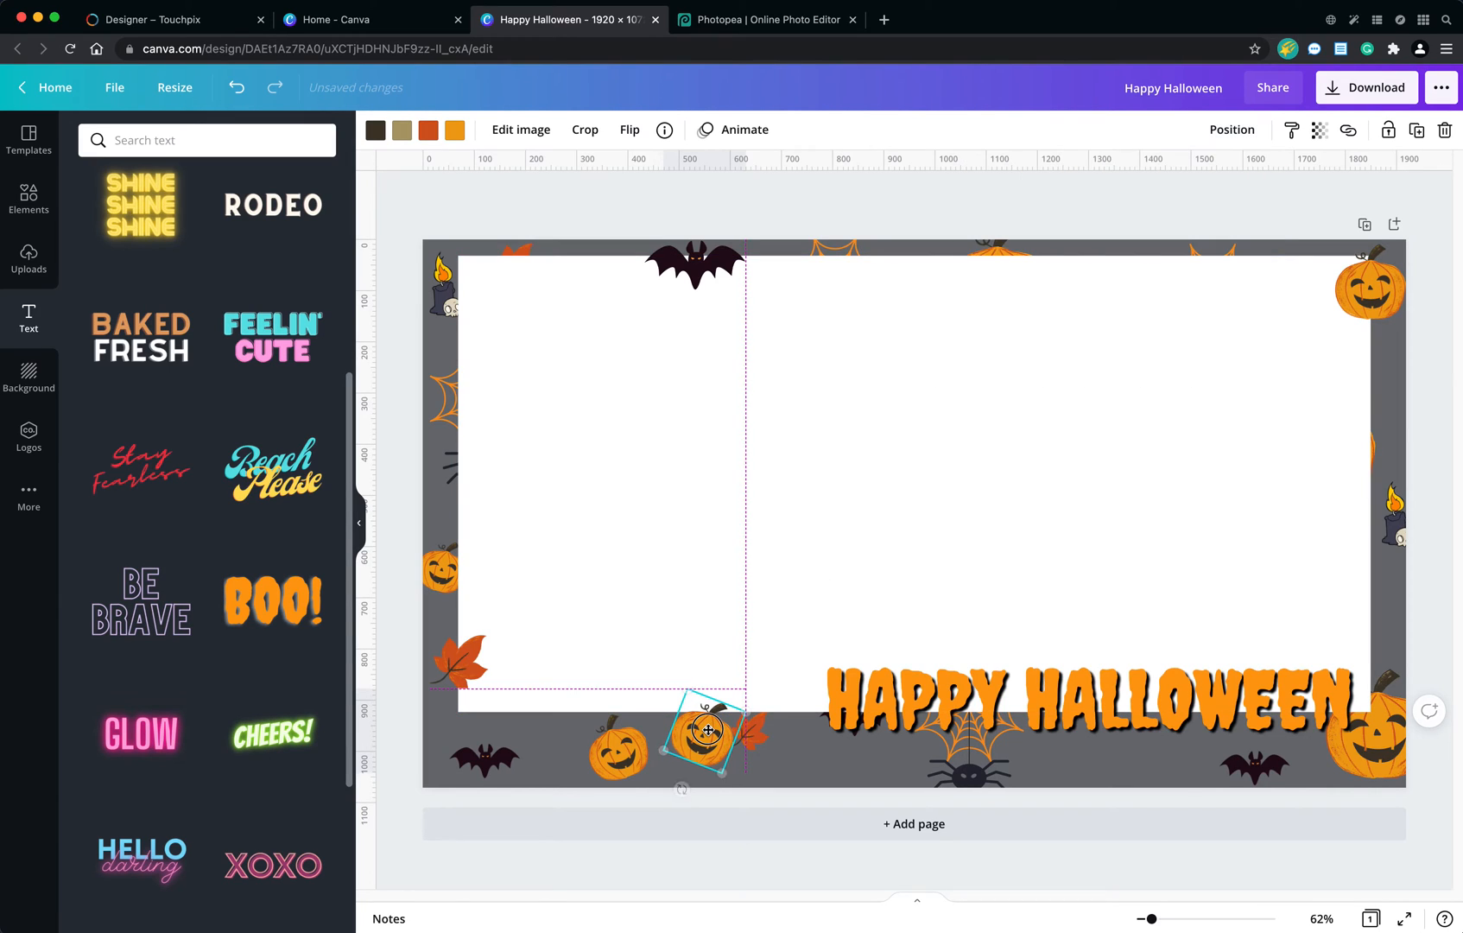
Bring the bottom border's leaf in front of the white rectangle and shift it slightly away from the tilted pumpkin.
left_click(757, 740)
left_click_drag(758, 743, 769, 741)
left_click(1233, 129)
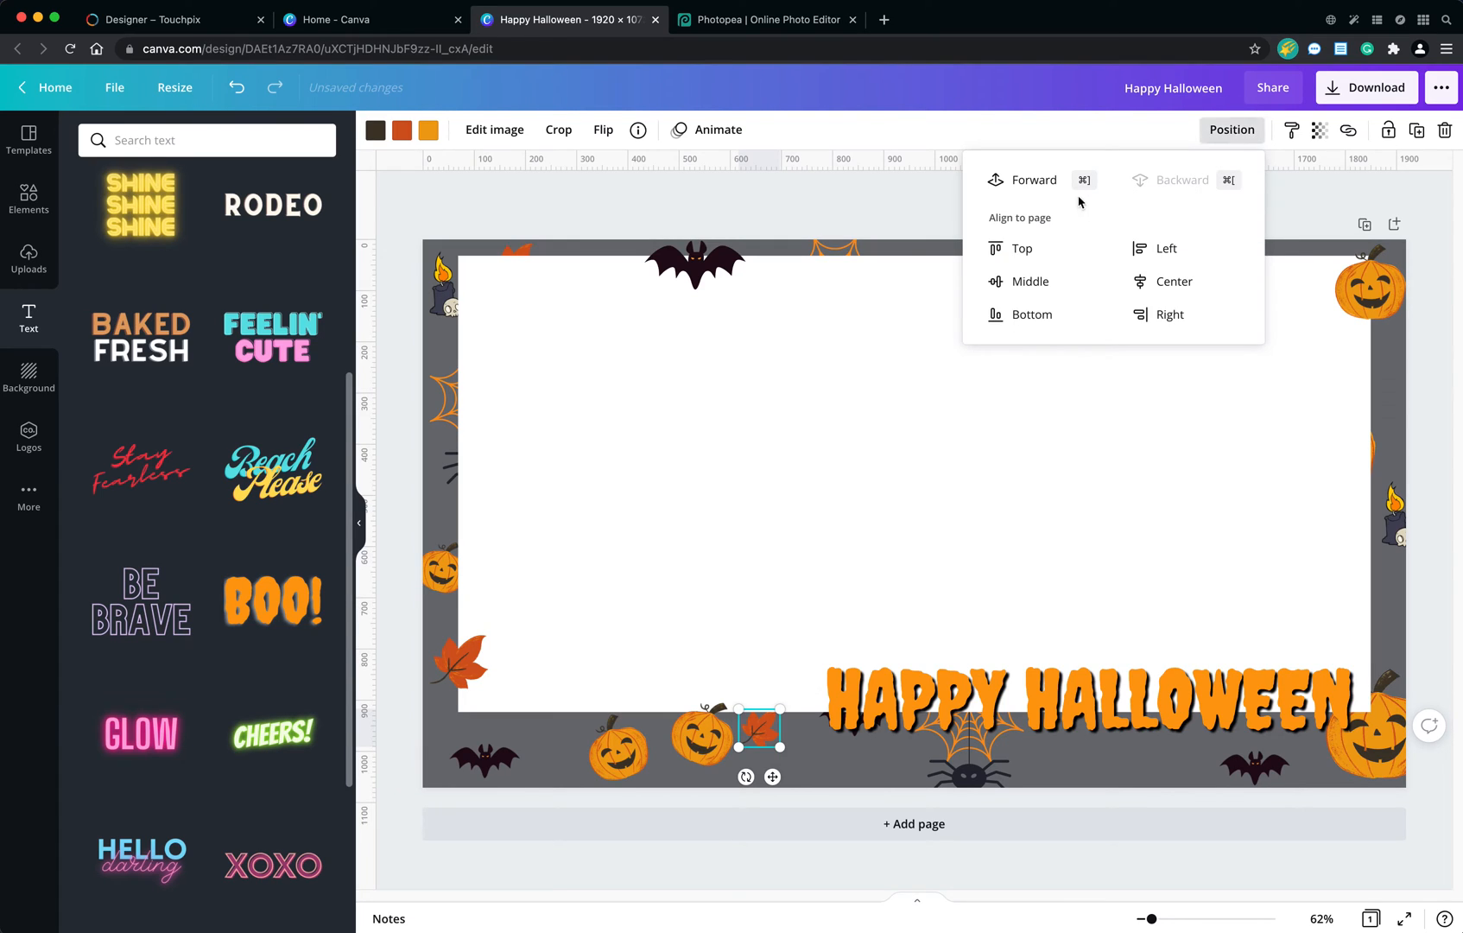
left_click(1034, 180)
left_click_drag(760, 736, 766, 734)
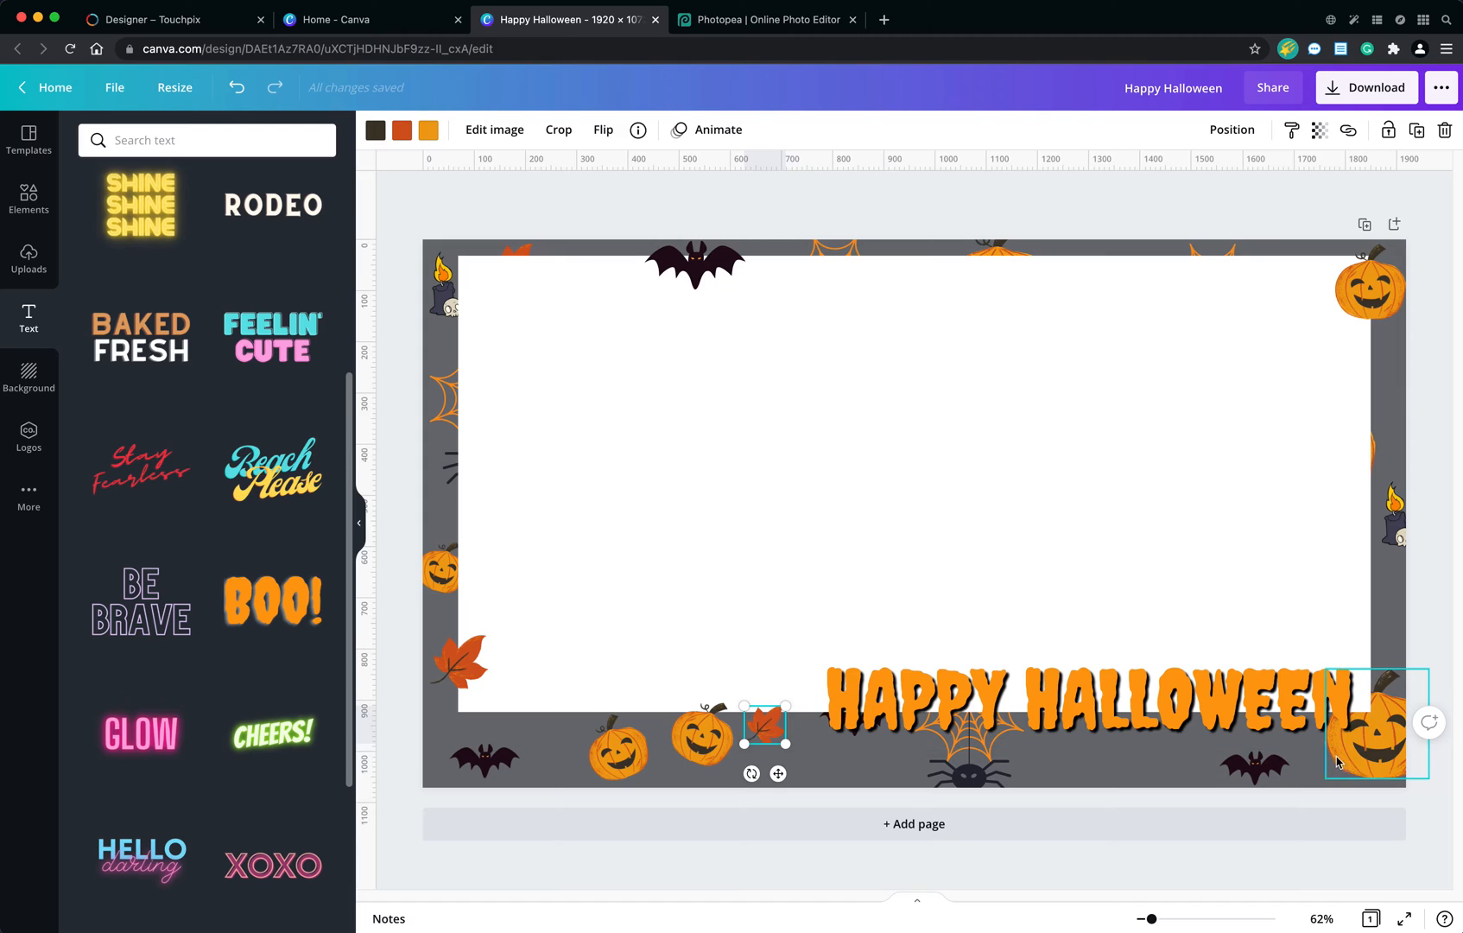
Scale the HAPPY HALLOWEEN text down to font size 110.
left_click(1273, 705)
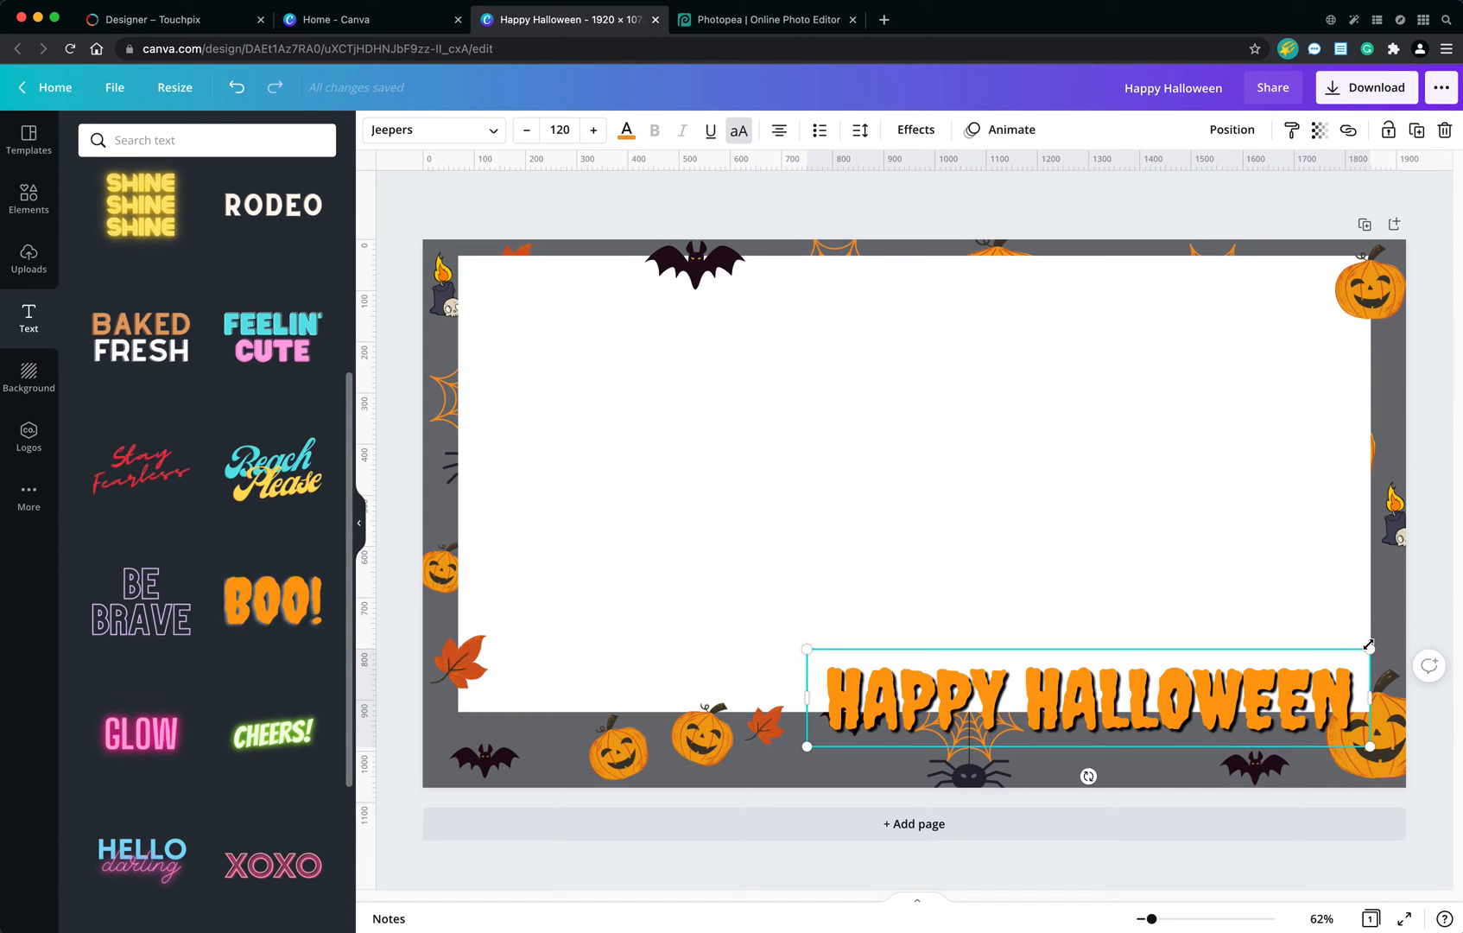
left_click_drag(1369, 645, 1326, 656)
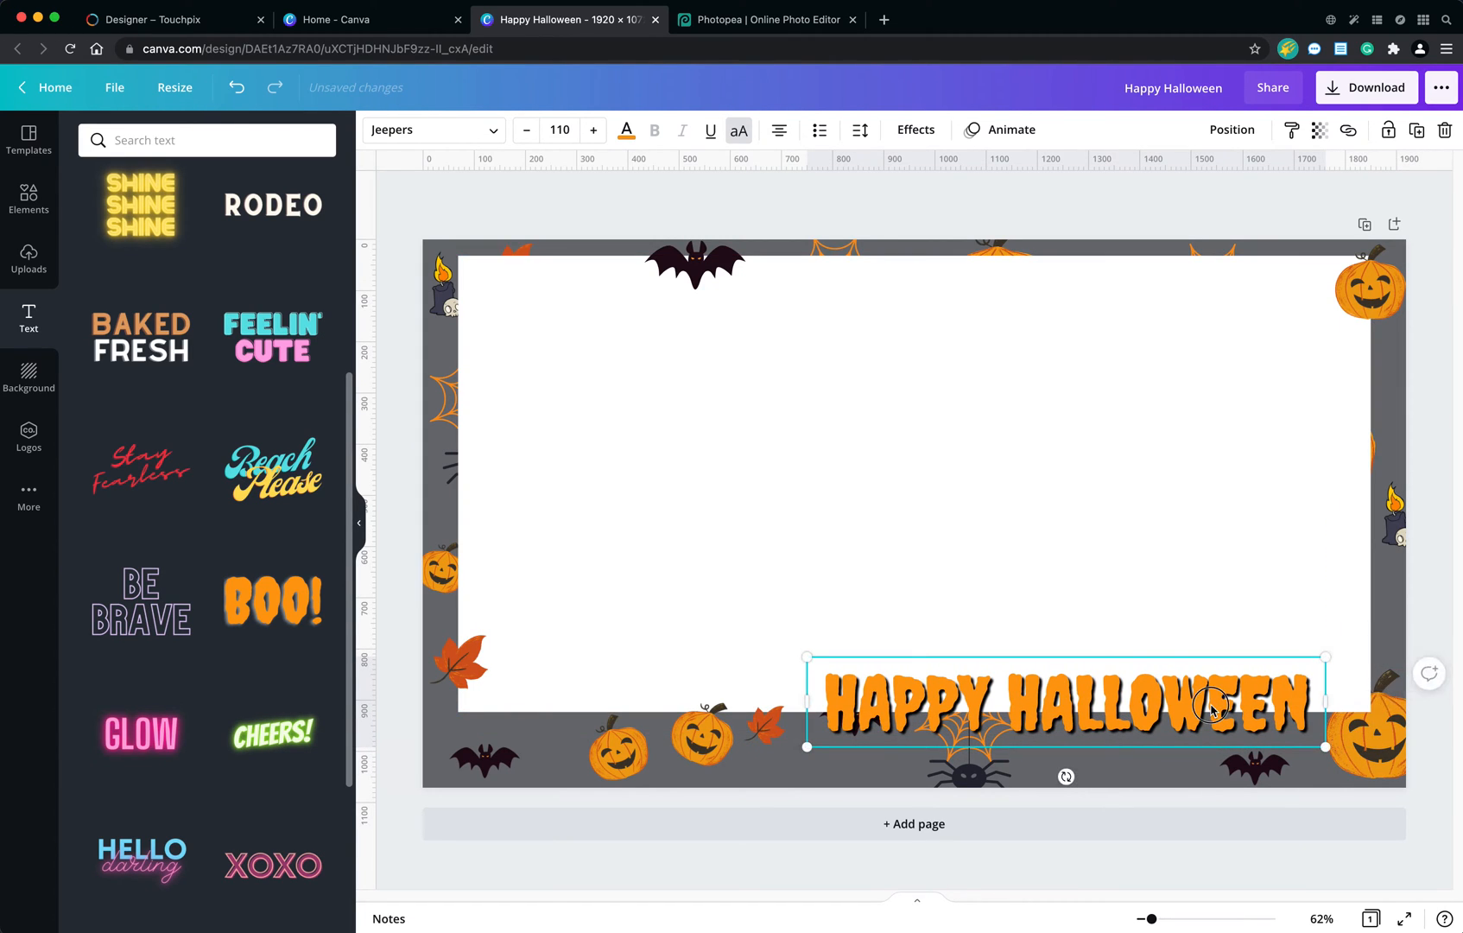
Bring the large lower-right pumpkin in front of the white rectangle and move it slightly up.
left_click(1363, 744)
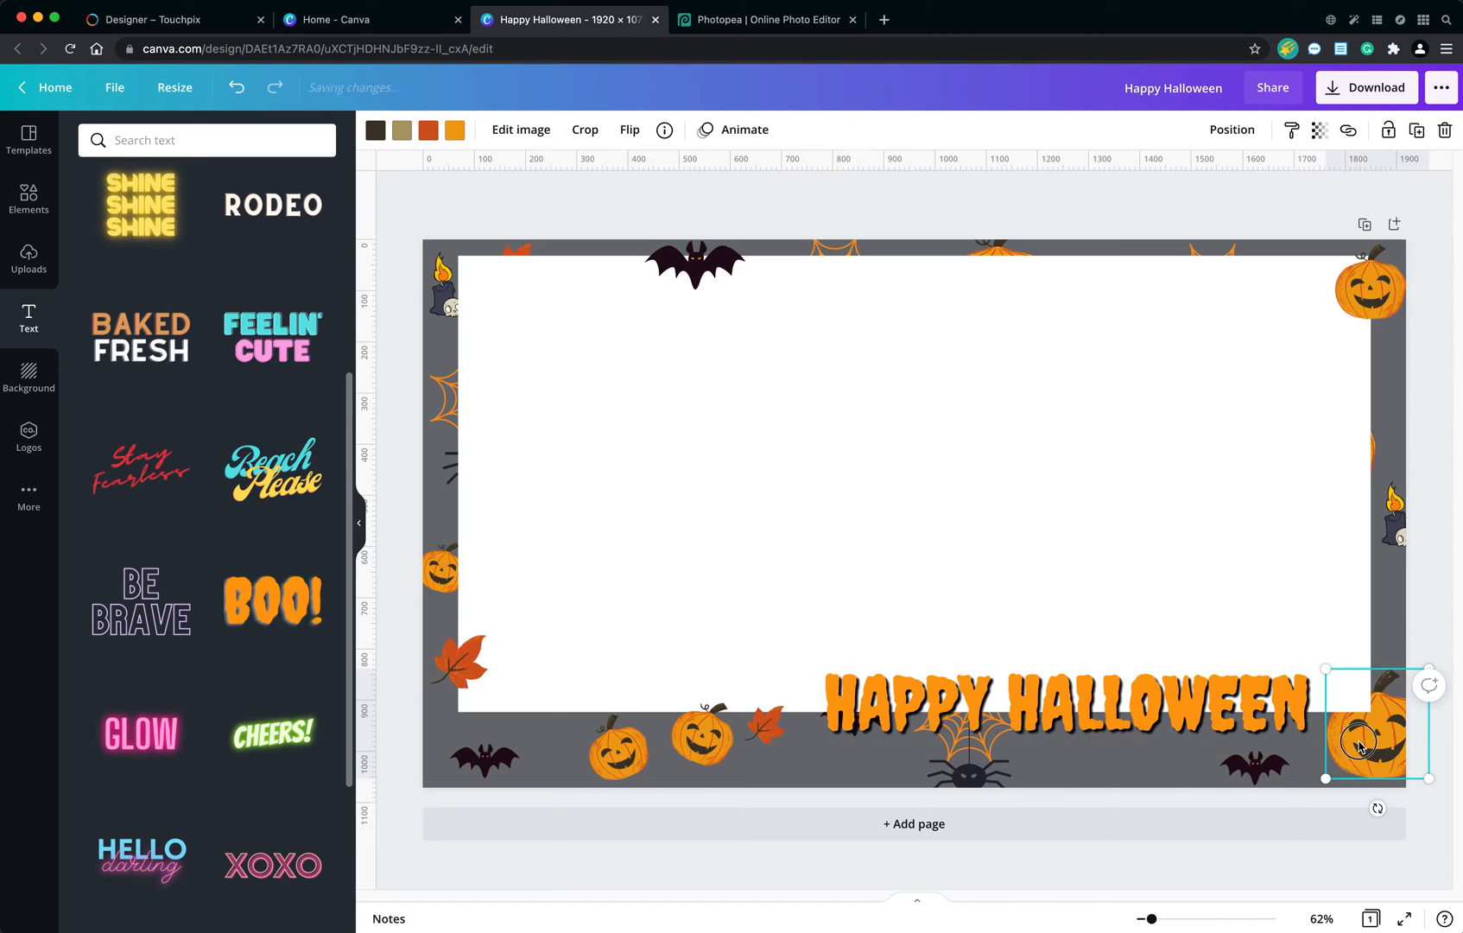
left_click_drag(1359, 745, 1357, 745)
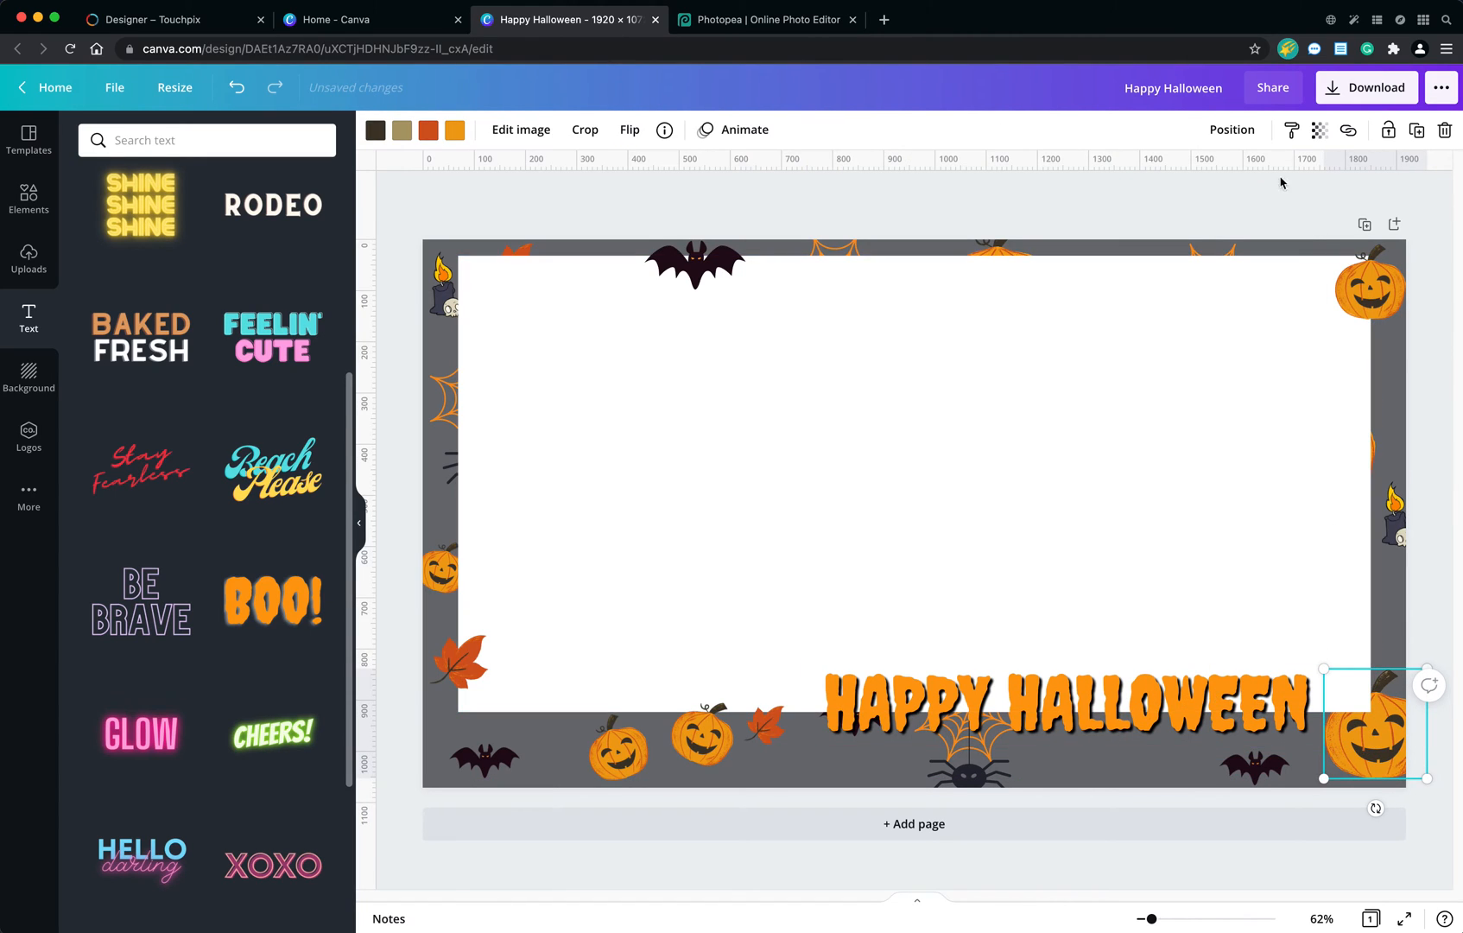
left_click(1232, 130)
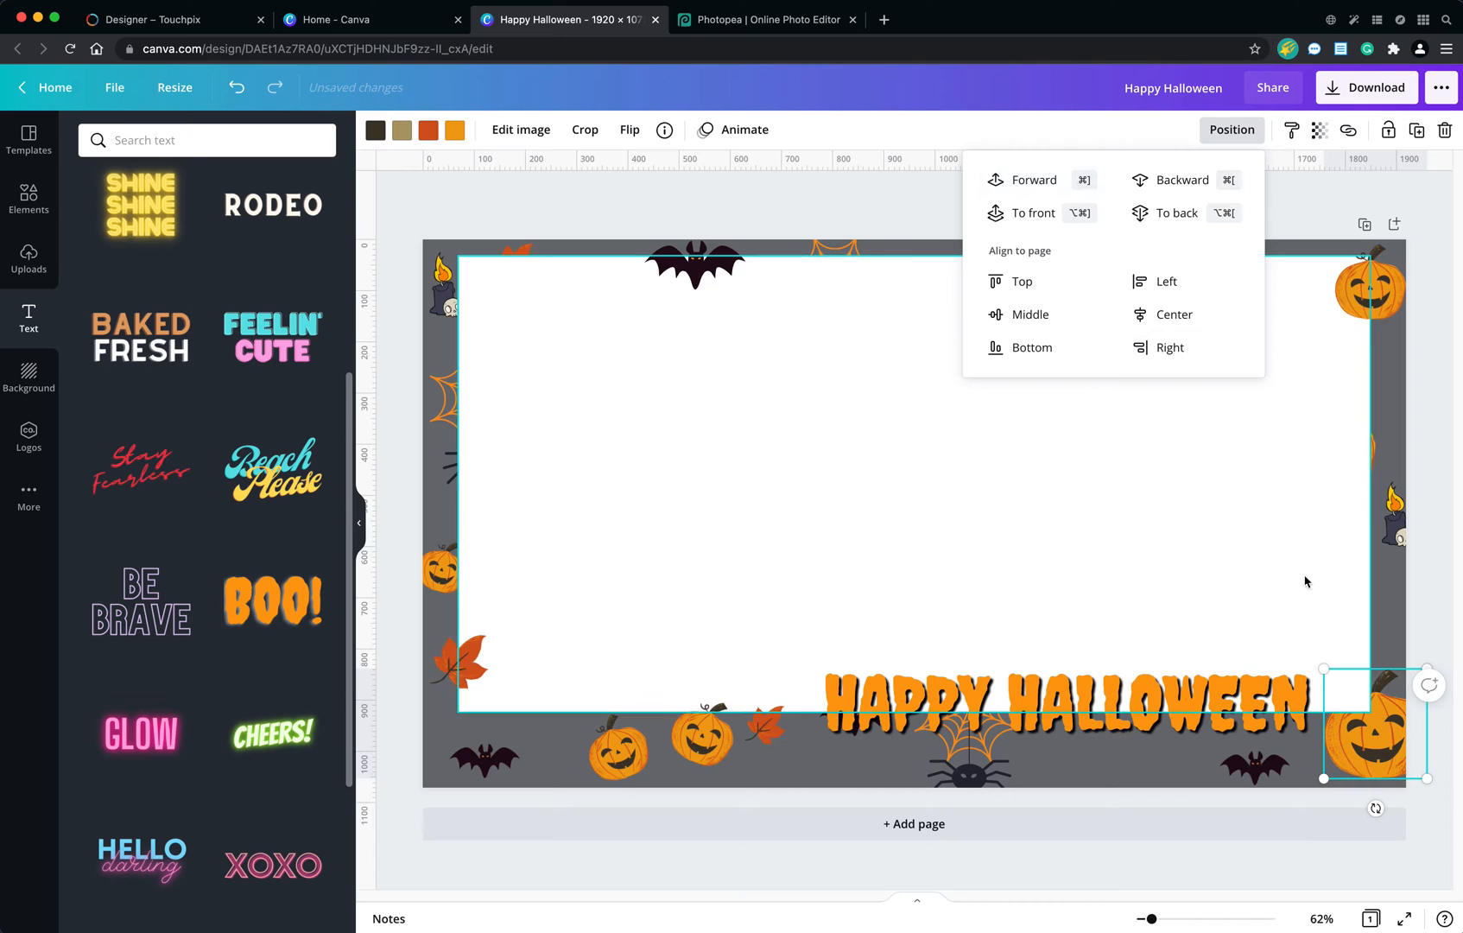
left_click(1072, 191)
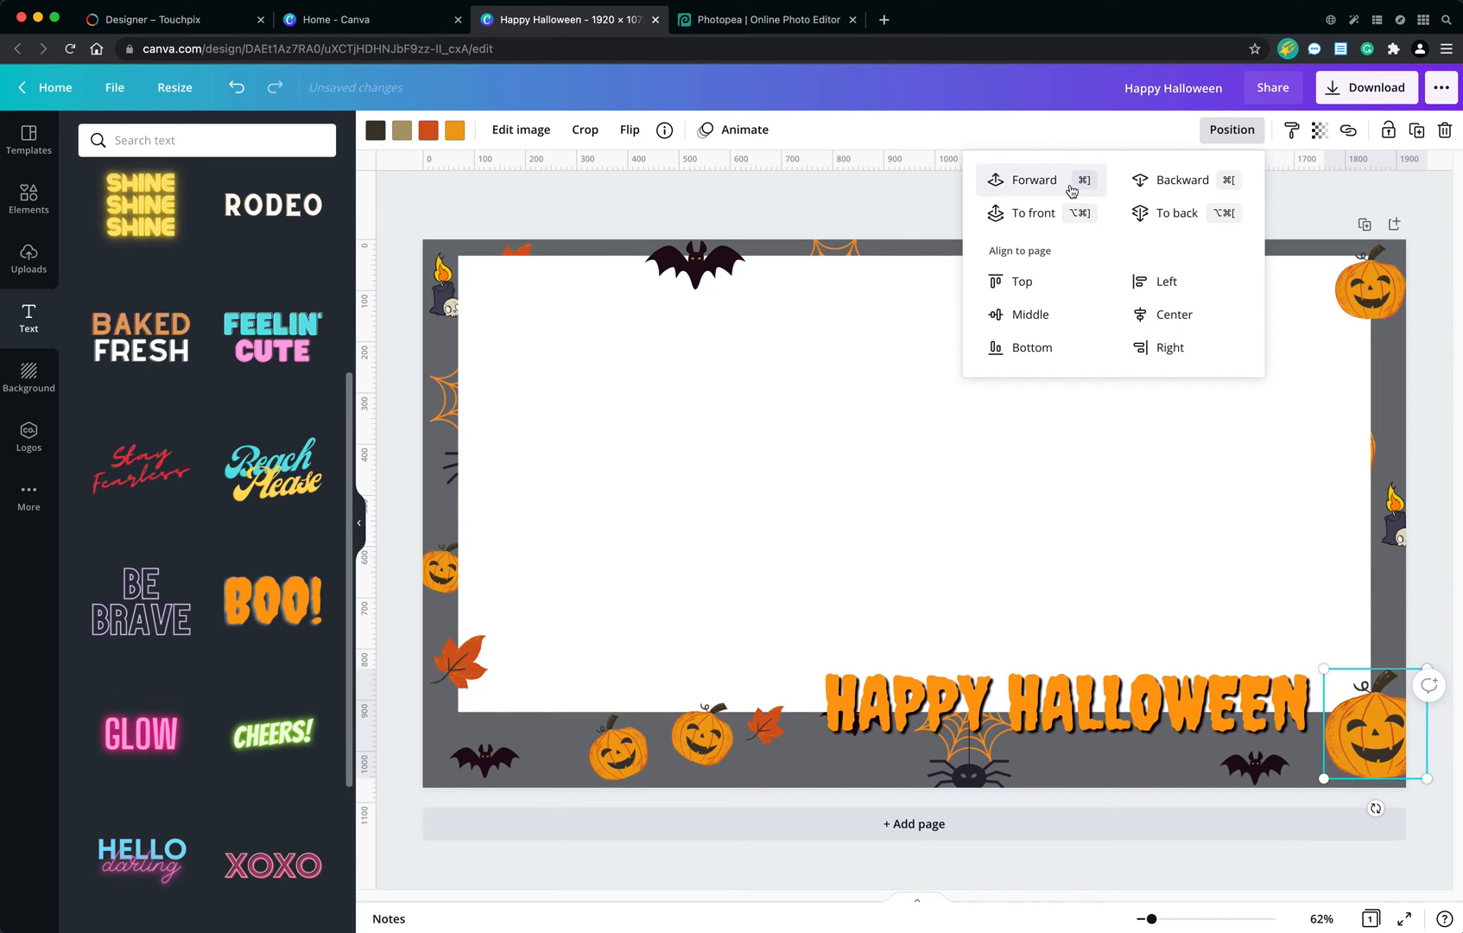
left_click_drag(1374, 733, 1374, 722)
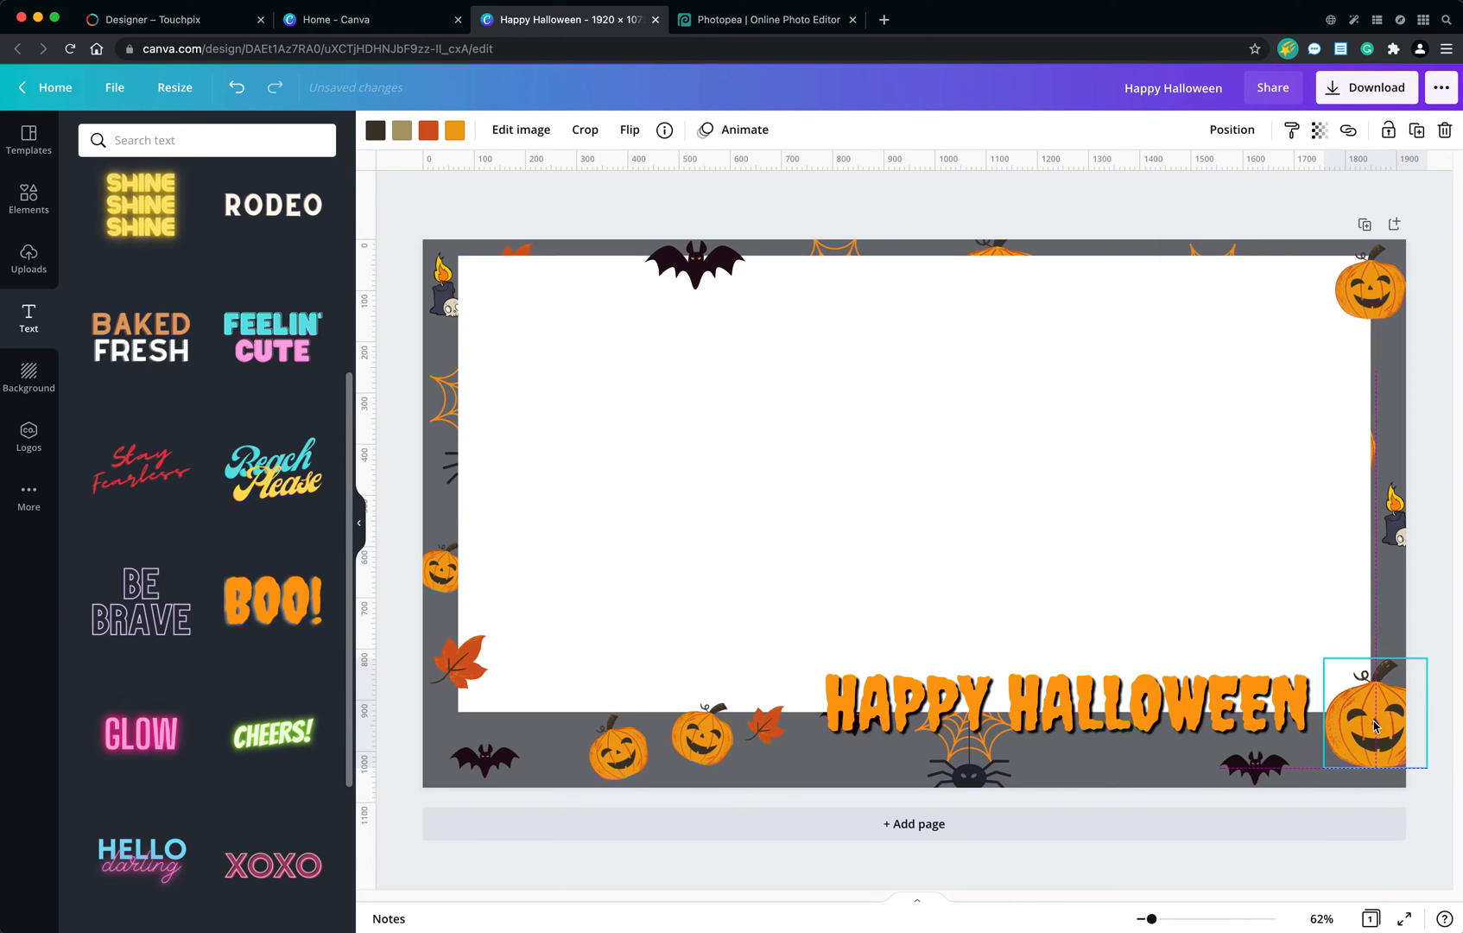
Move the spider web beneath the text into the page's lower-left corner and shift the spider right along the bottom border.
left_click(984, 754)
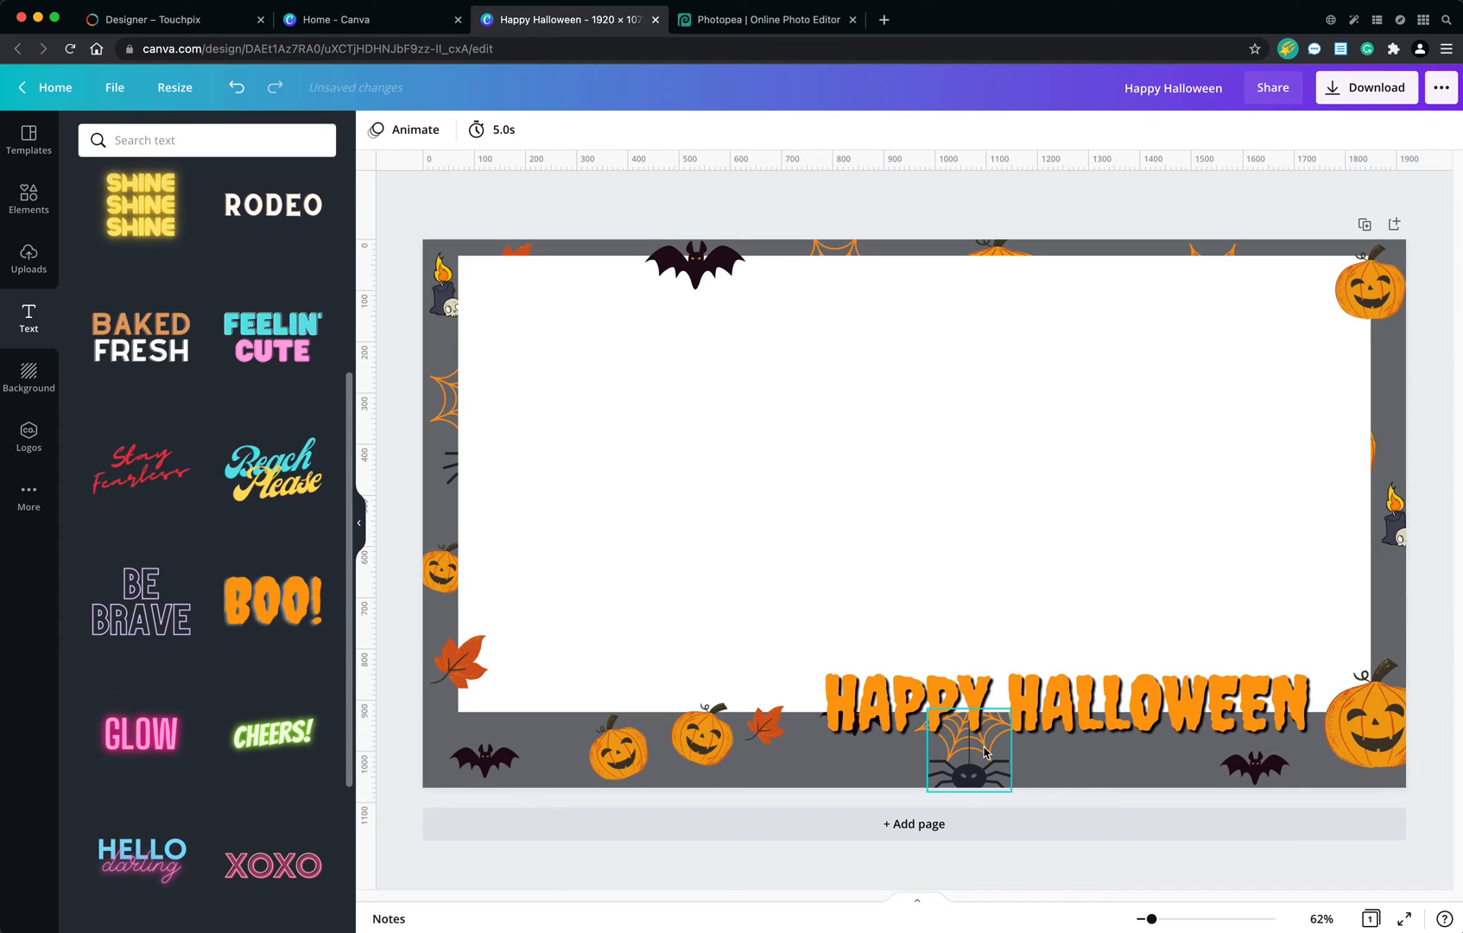
left_click_drag(985, 753, 808, 764)
left_click(926, 730)
left_click(950, 762)
left_click(953, 762)
Move the lower-left bat to below the bottom border's leaf, and the bat hidden behind the text to below the word HALLOWEEN.
left_click(497, 763)
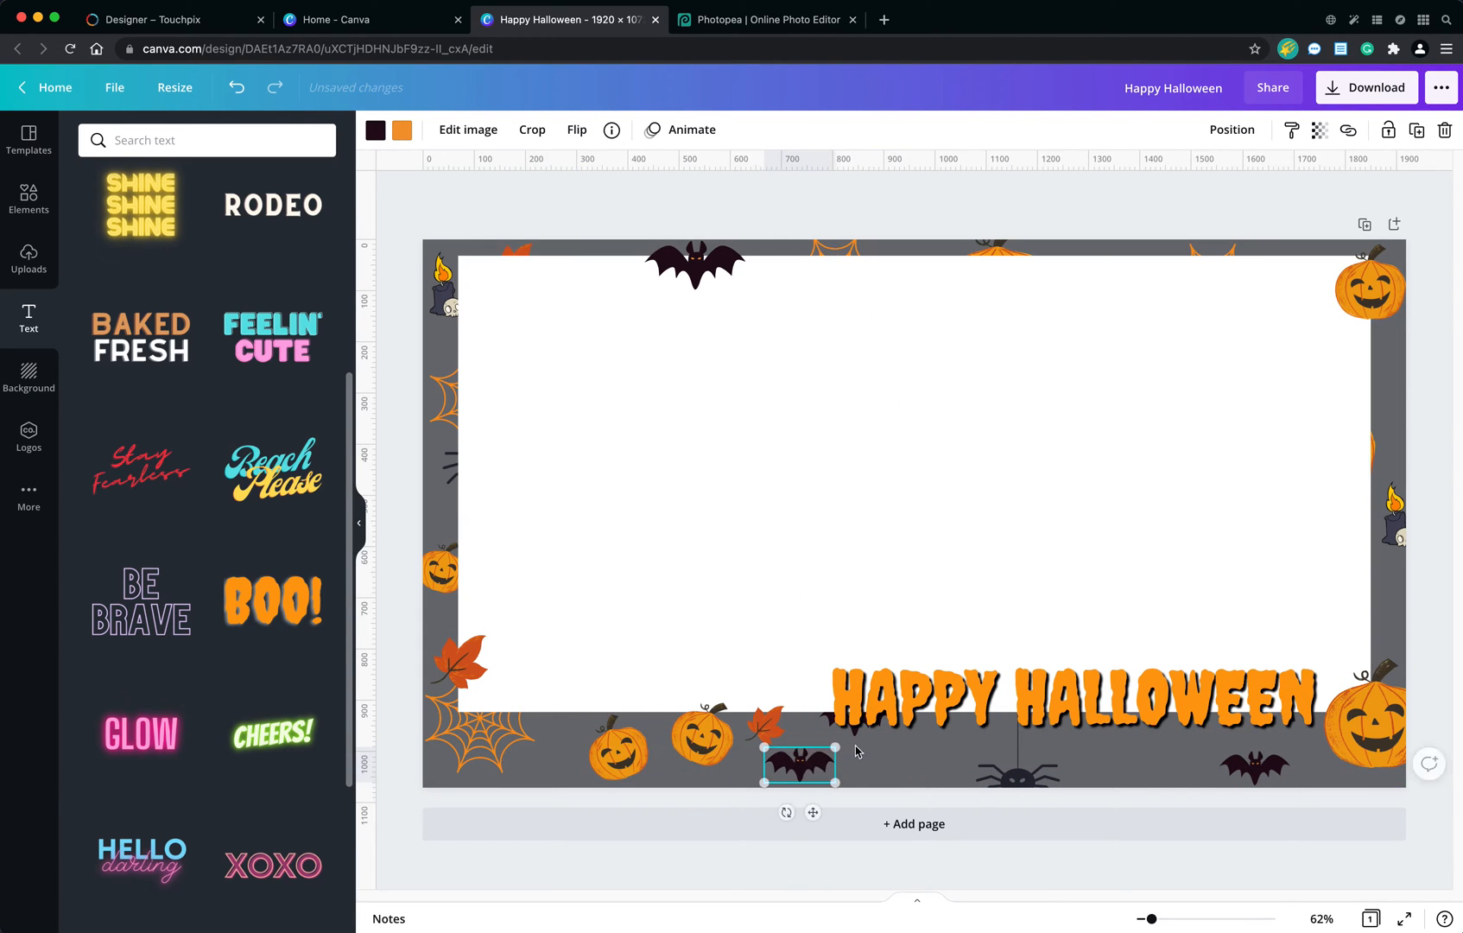
left_click(858, 737)
left_click_drag(937, 704, 1015, 672)
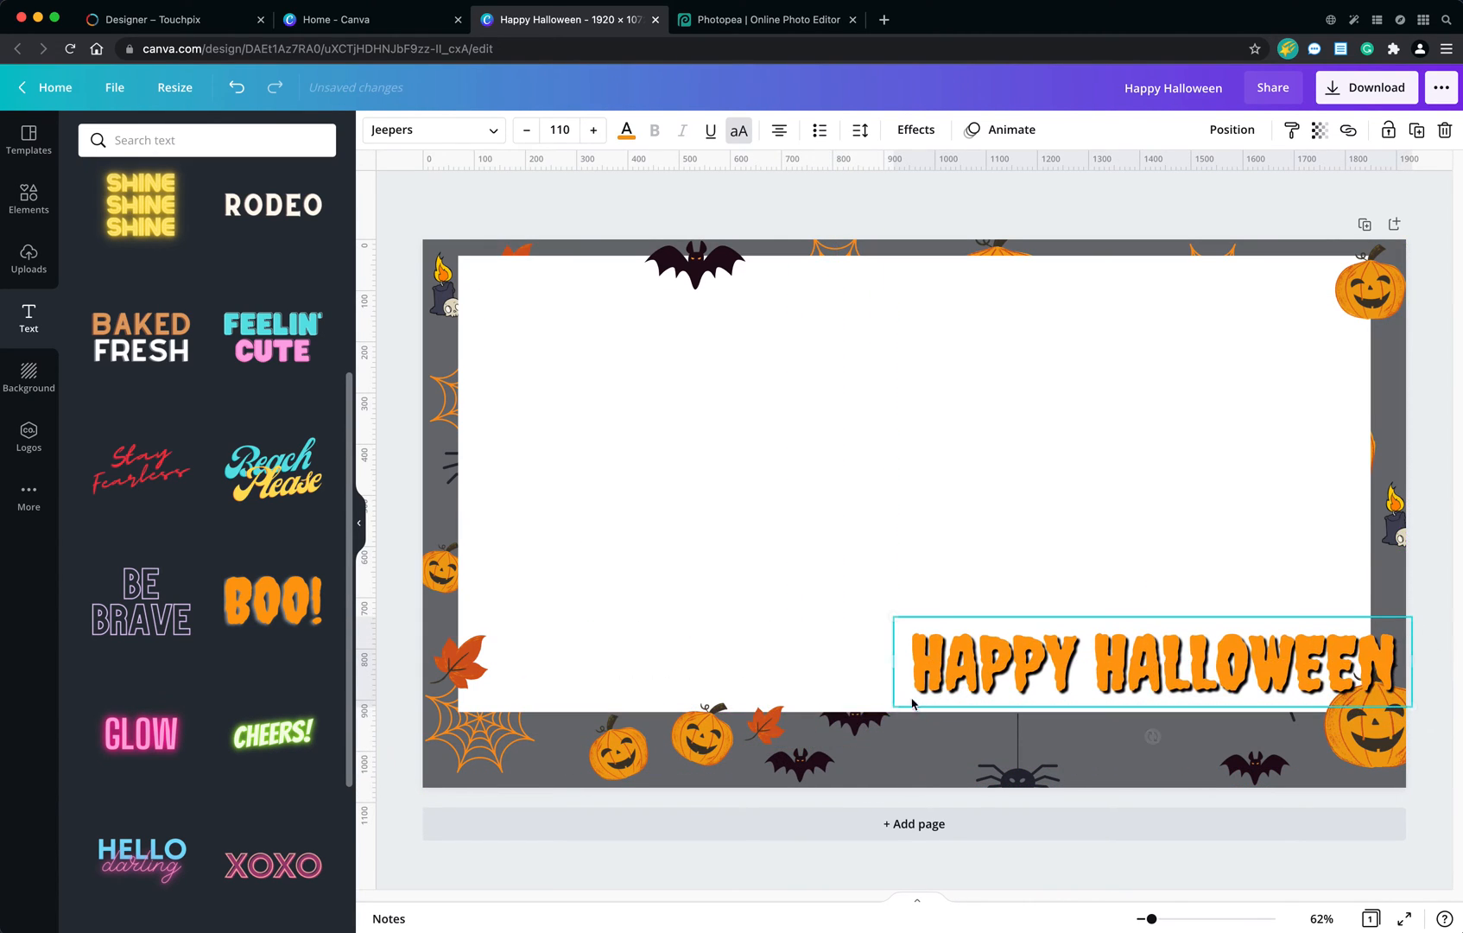
left_click(856, 723)
left_click_drag(857, 723, 1132, 754)
Place the HAPPY HALLOWEEN text back across the white rectangle's lower edge, just beside the large lower-right pumpkin.
left_click(1134, 693)
left_click_drag(1134, 694, 1068, 723)
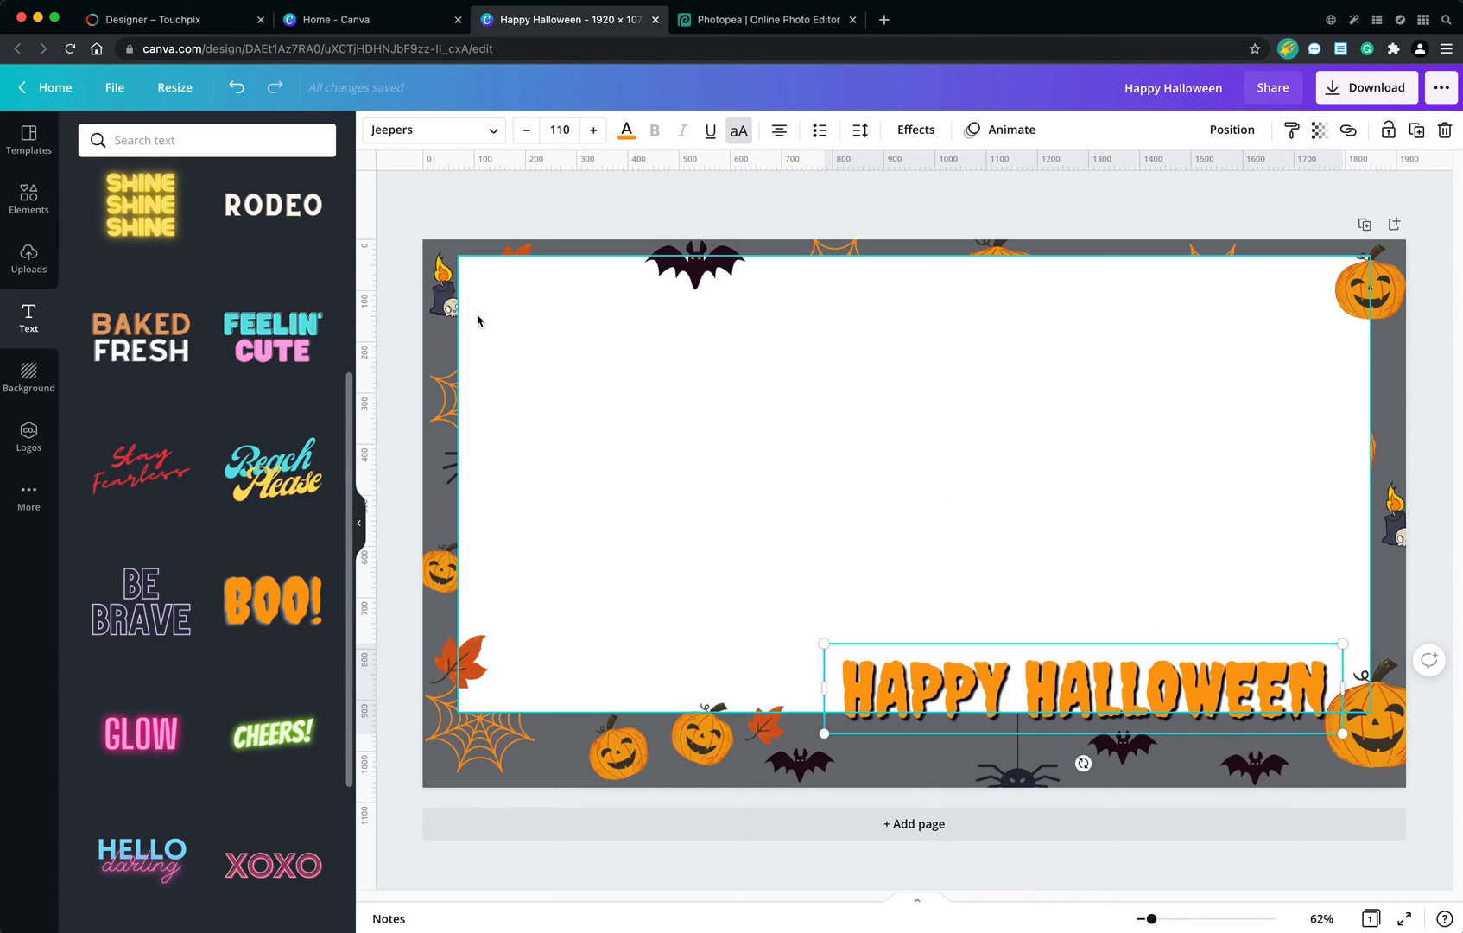
left_click(1282, 602)
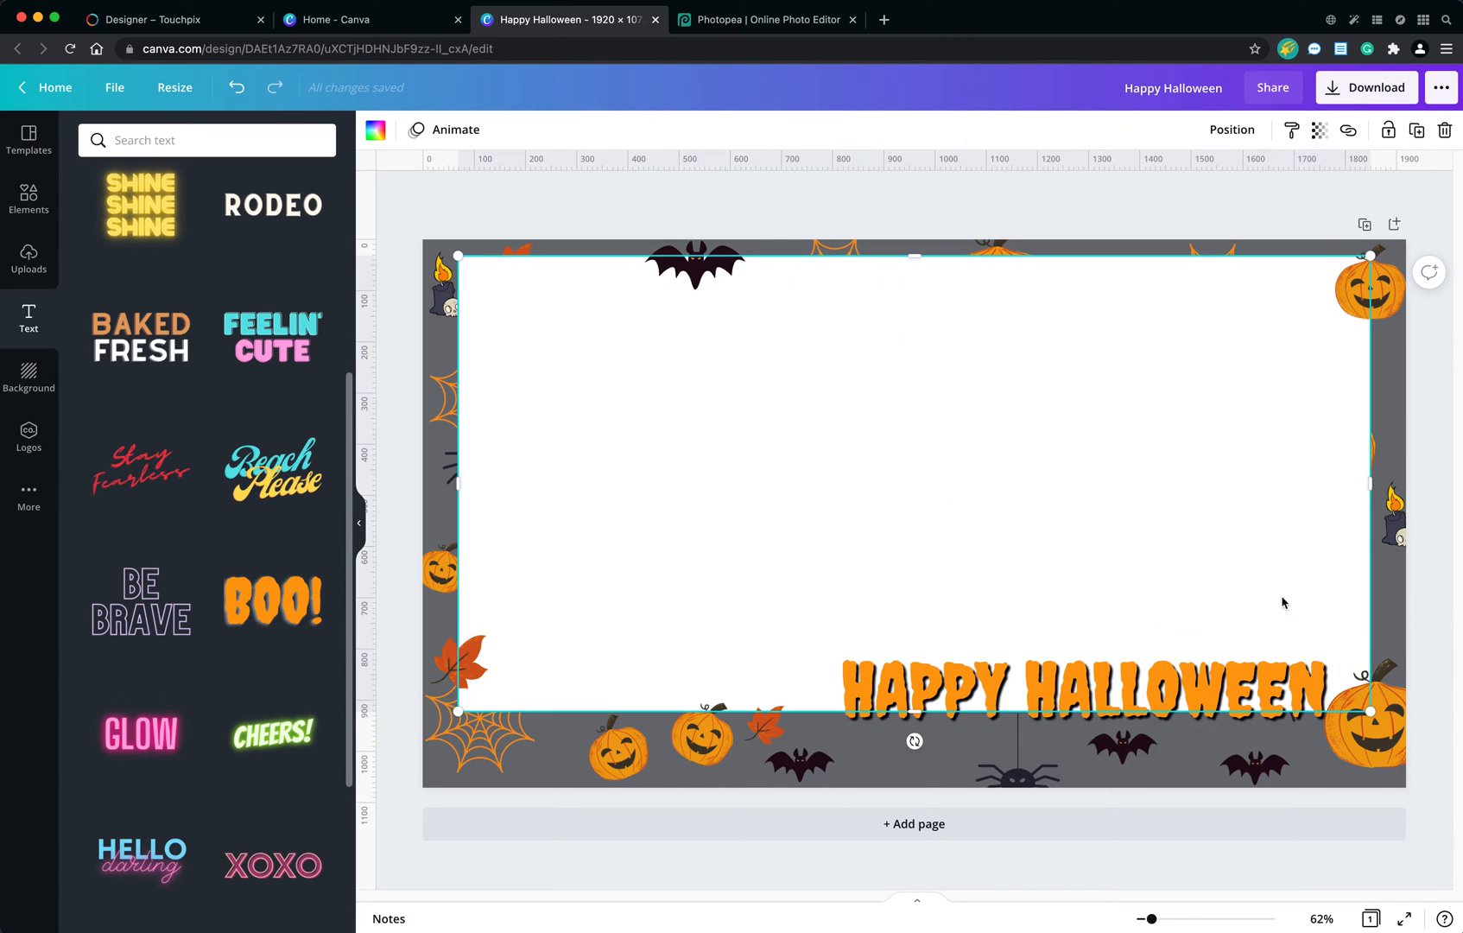
left_click(1447, 386)
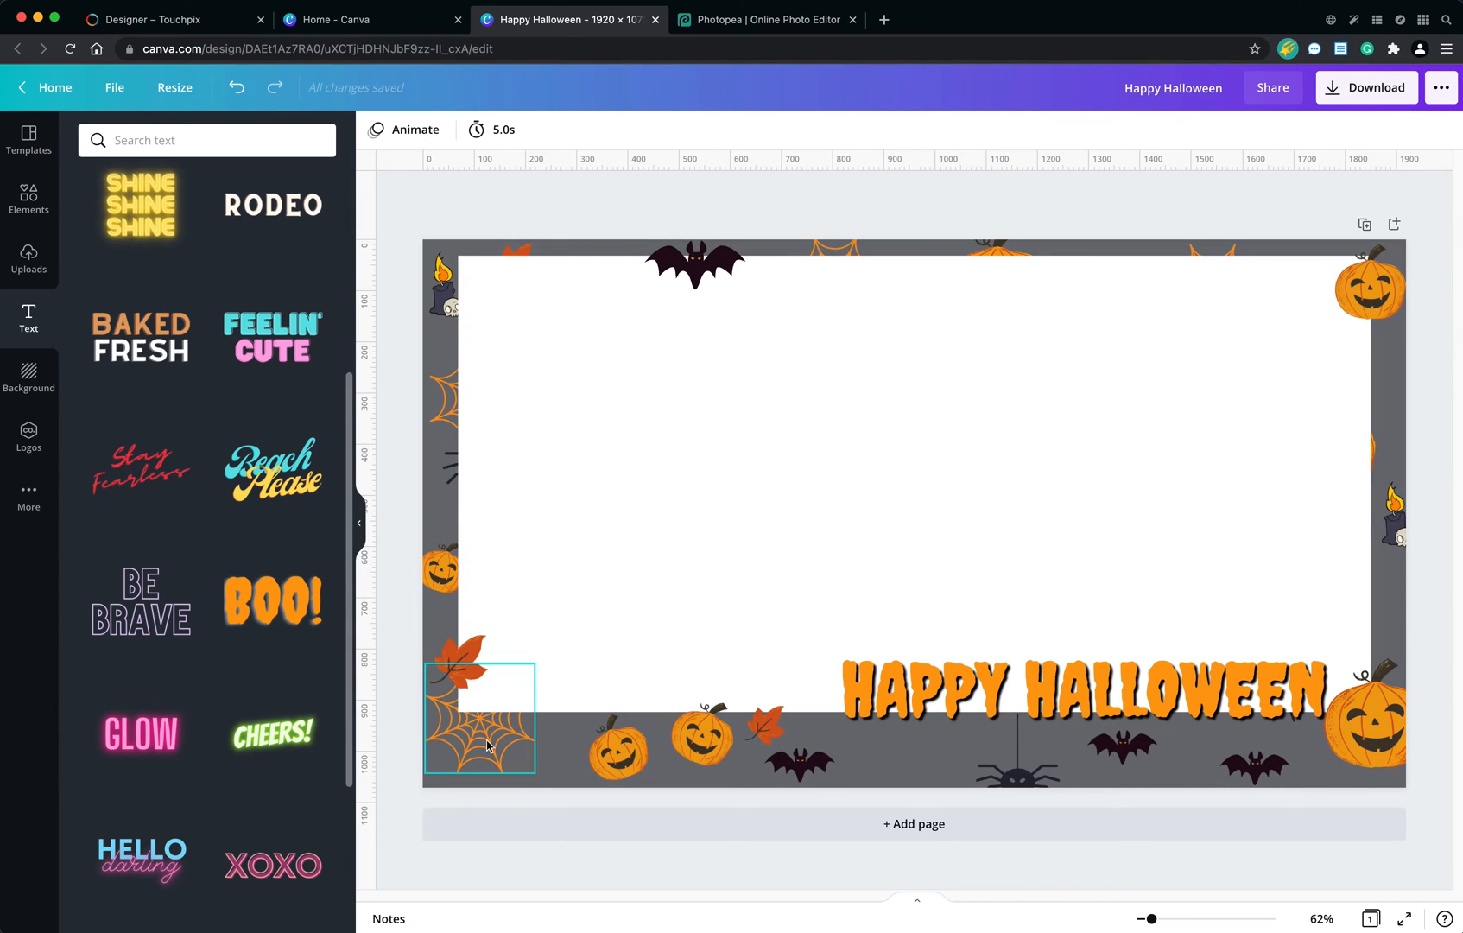
Download the Halloween overlay as a PNG at 1920 × 1072 px and return to editing the design.
left_click(1183, 325)
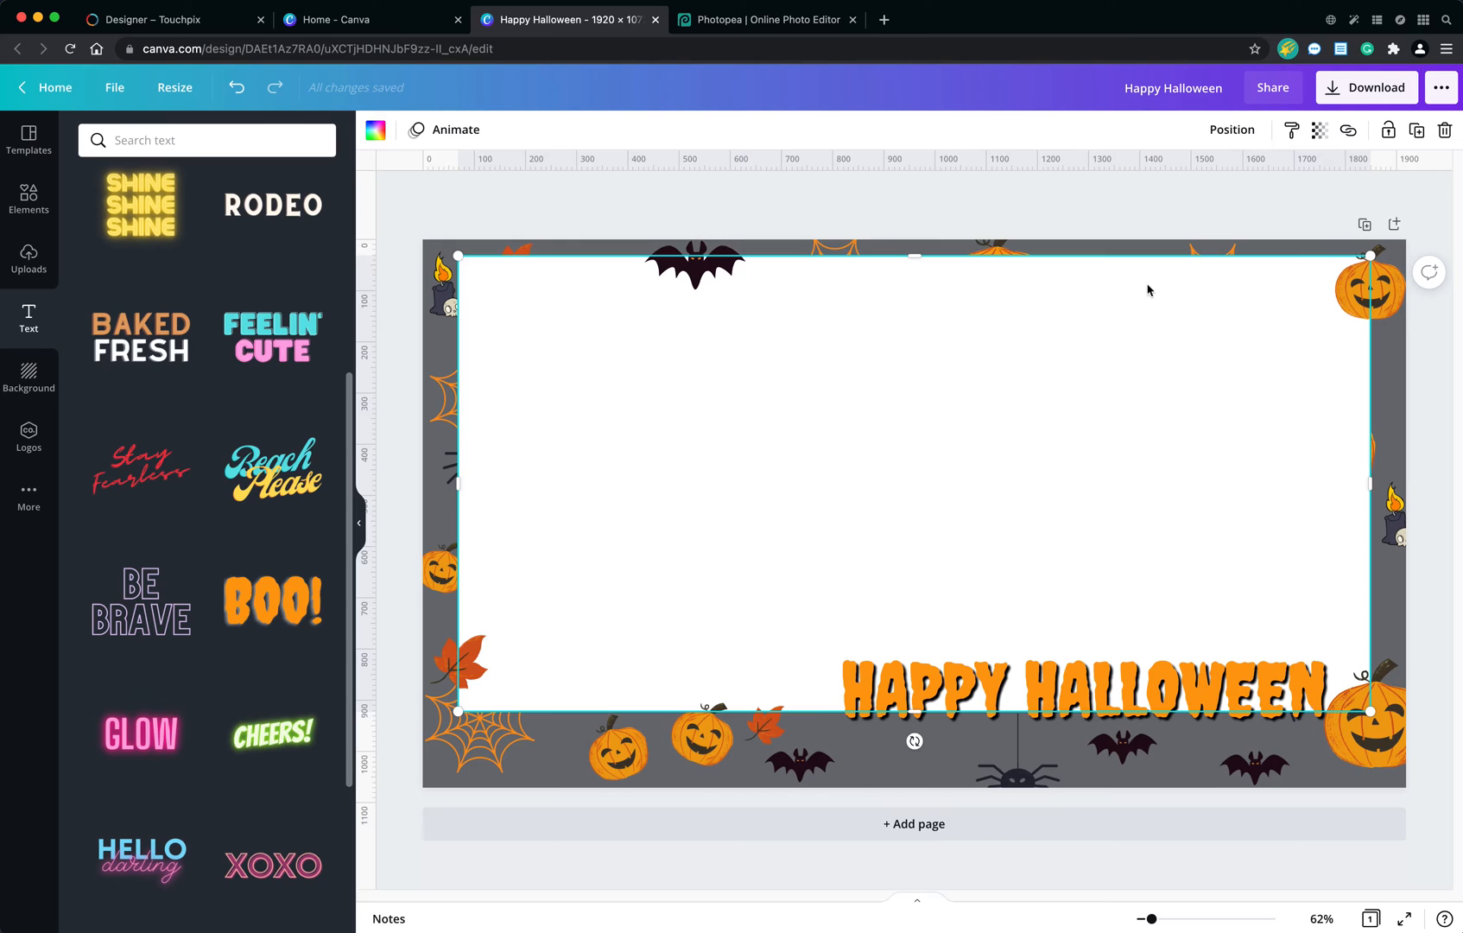
left_click(1366, 98)
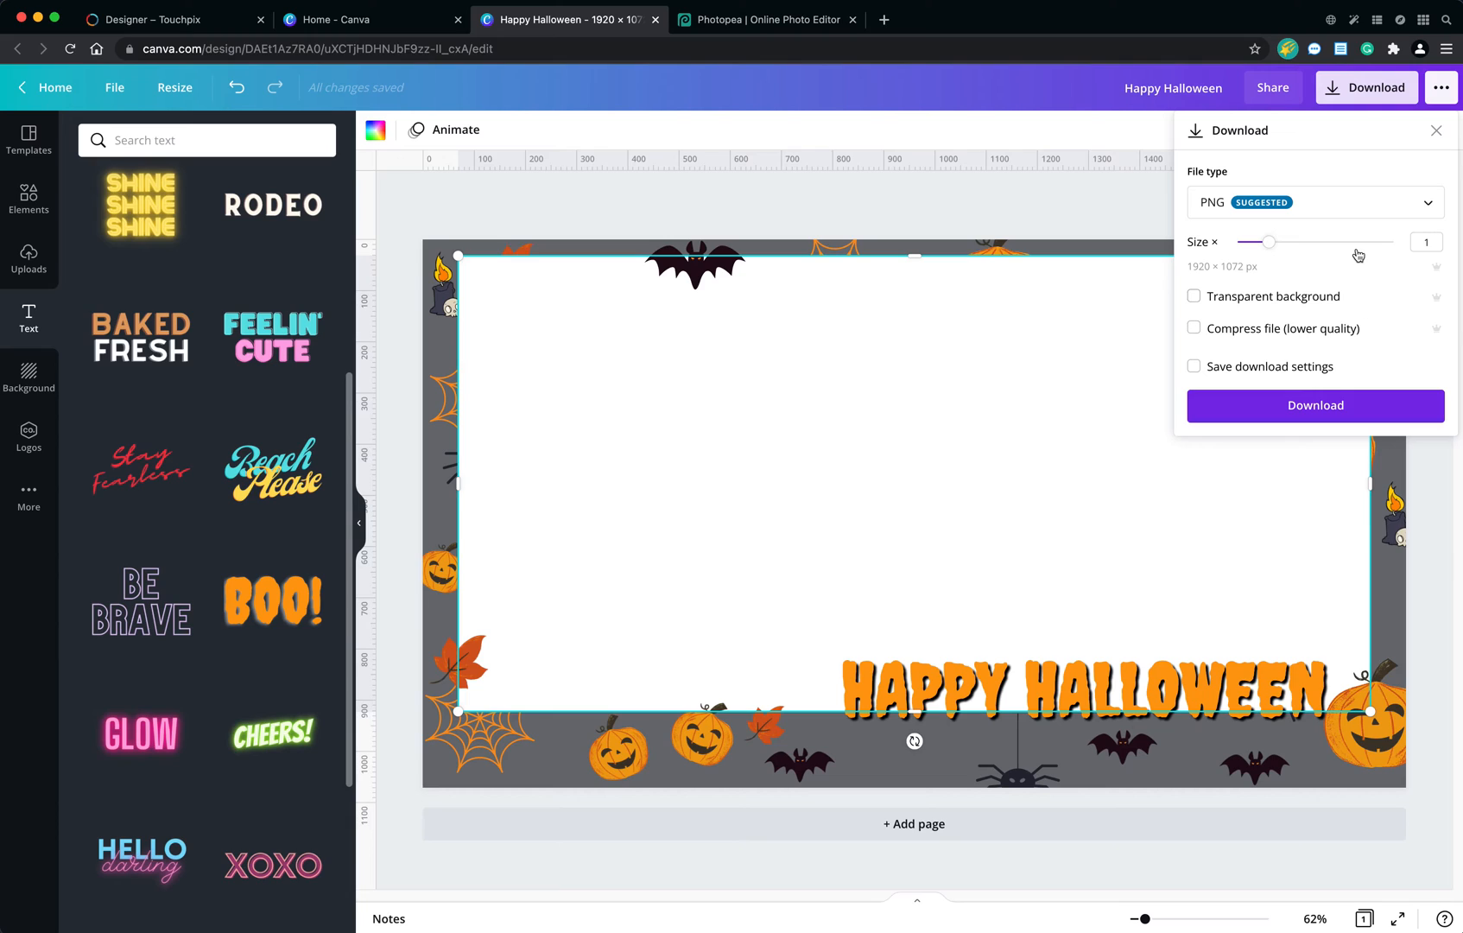
left_click(1304, 418)
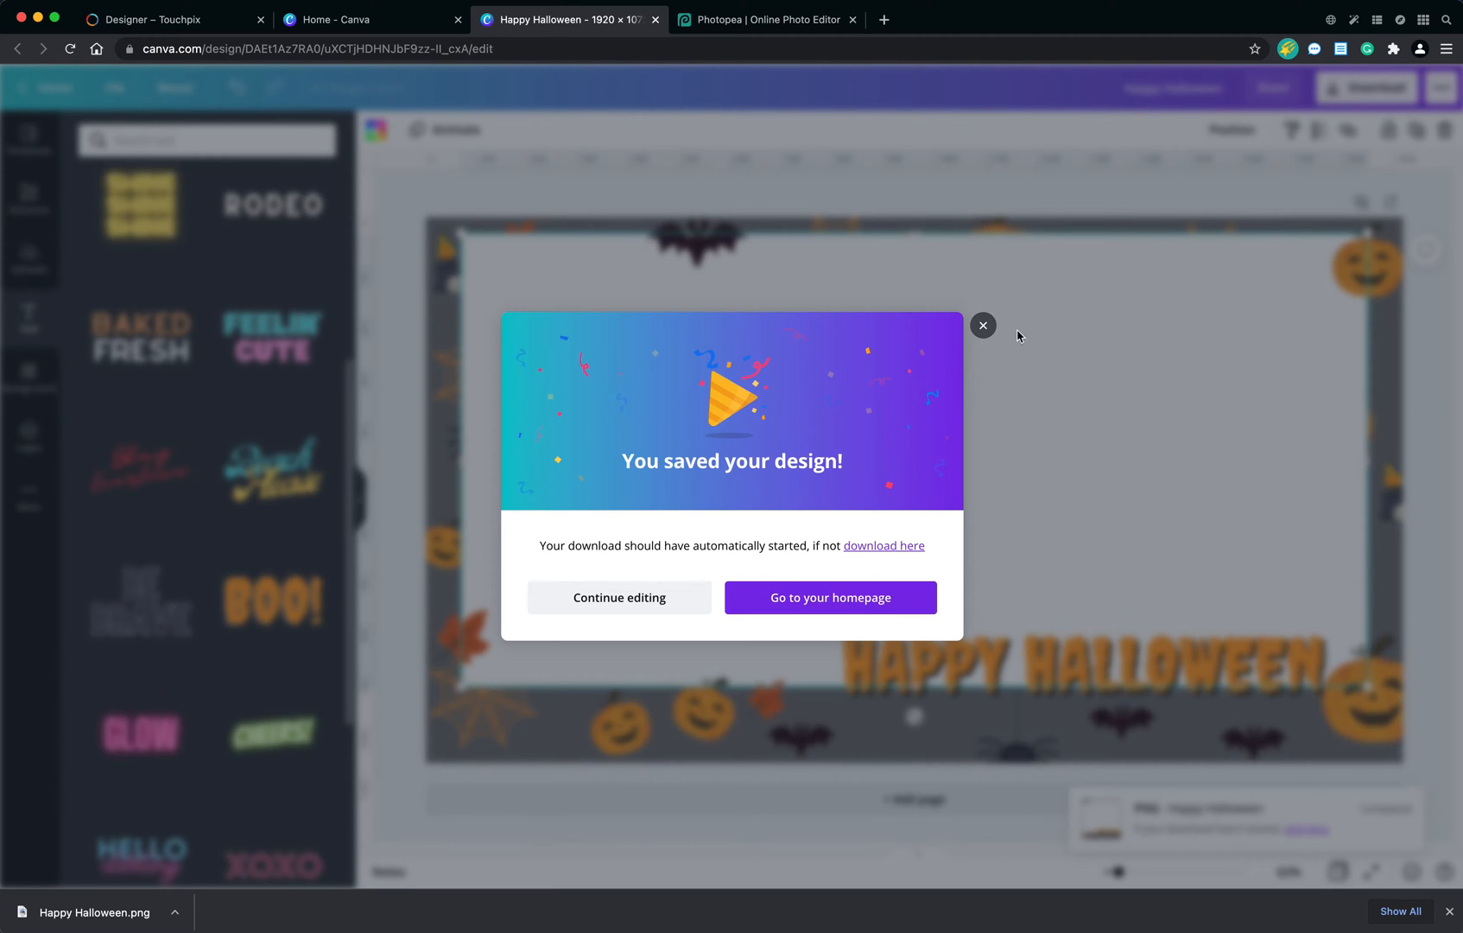
left_click(641, 606)
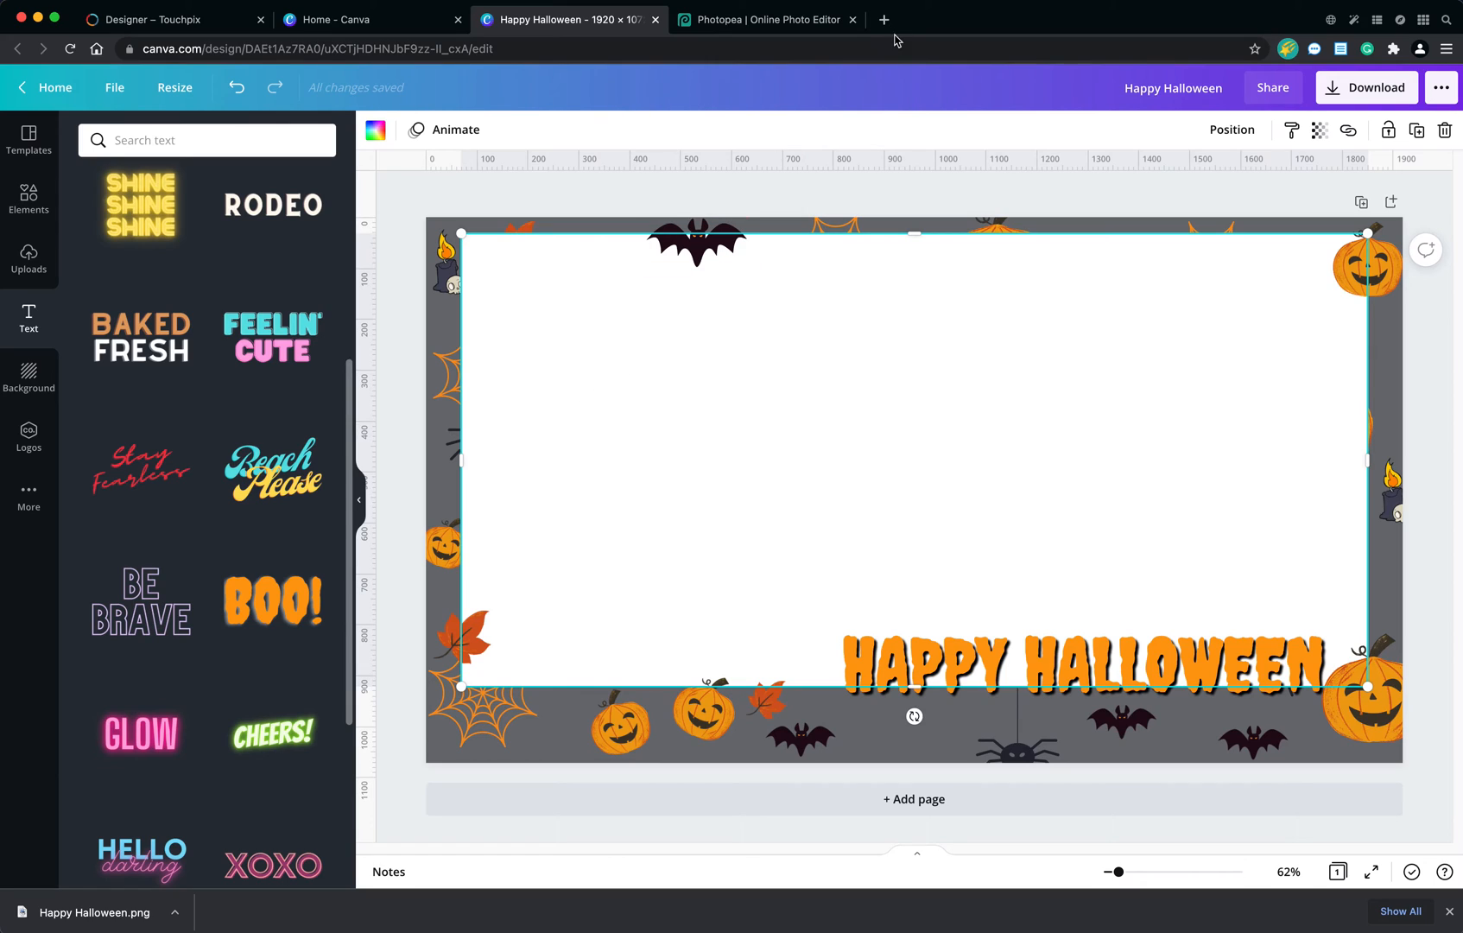
Add the uploaded portrait of the man with sunglasses and place it at the lower-left of the page.
left_click(29, 263)
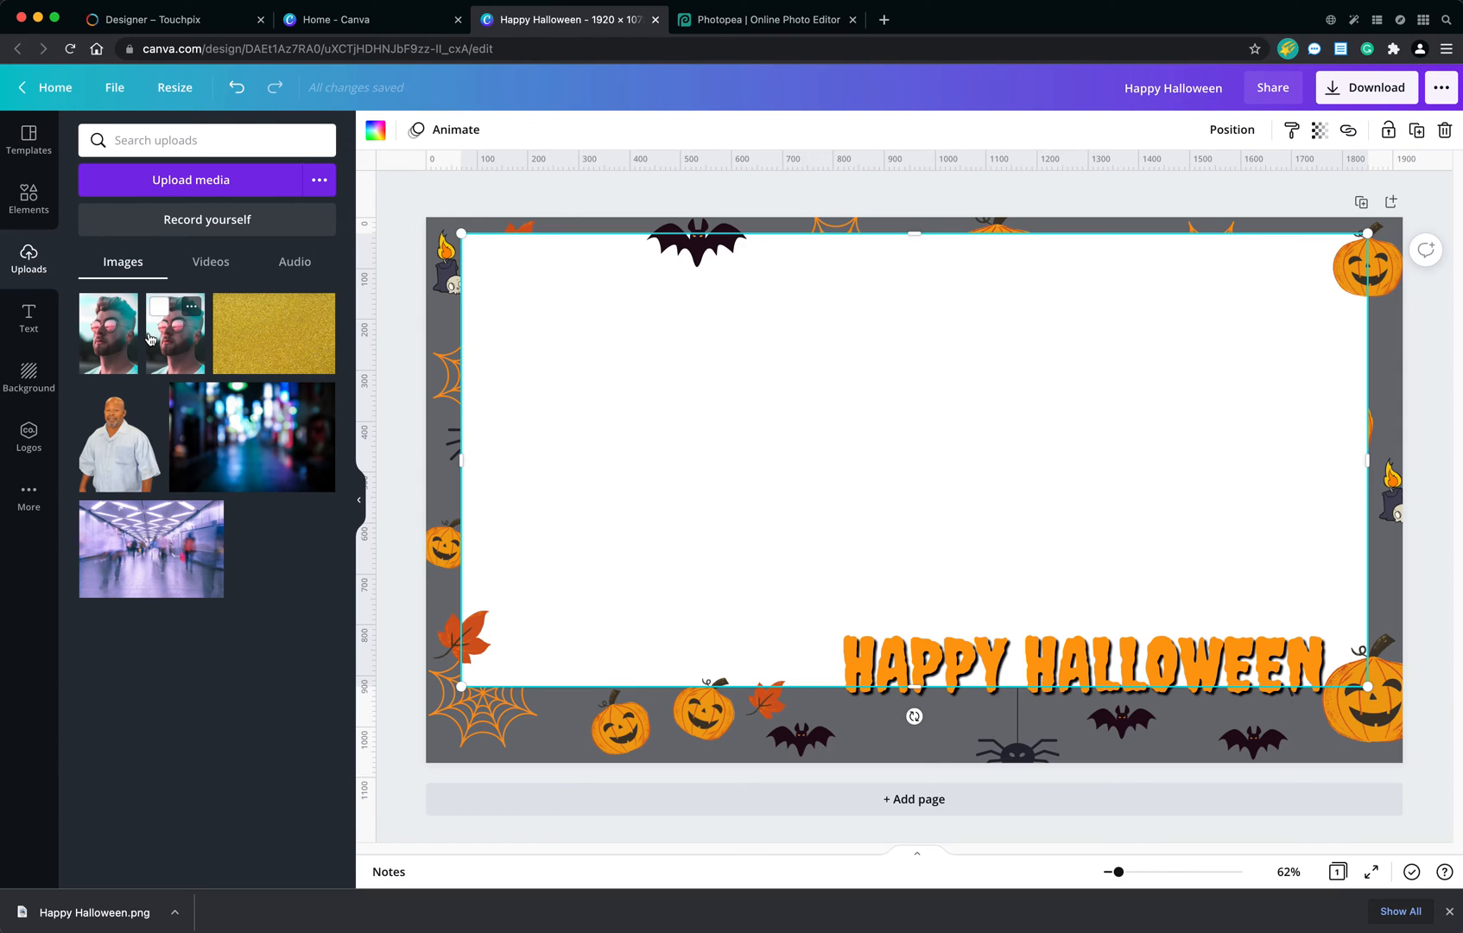
left_click(126, 345)
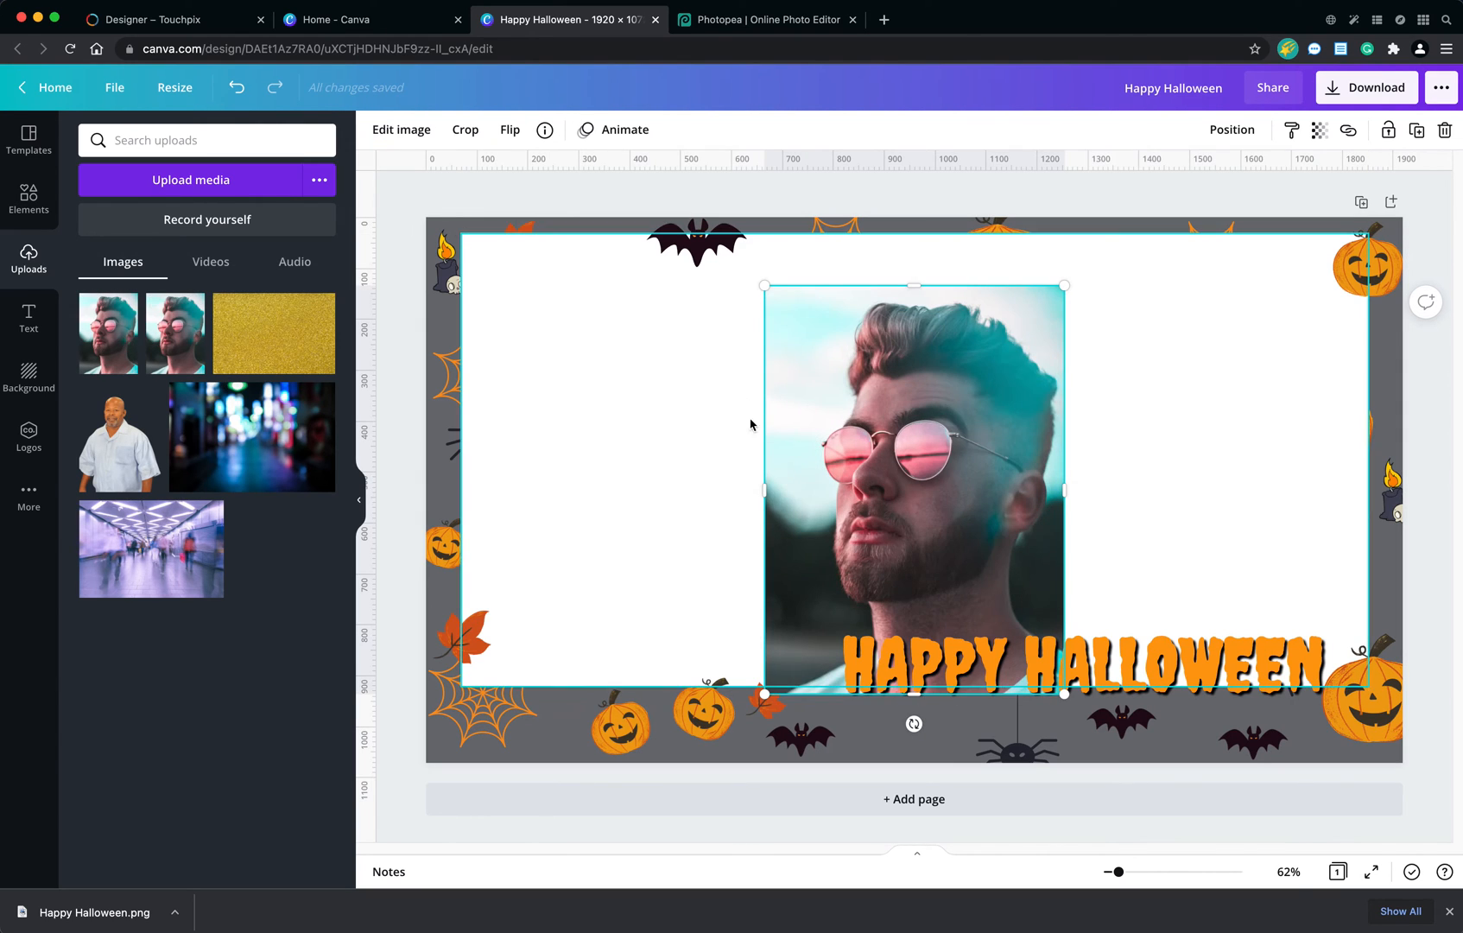
left_click_drag(903, 421, 569, 473)
Flip the portrait photo horizontally and move it down so it runs past the page's lower edge.
left_click(415, 136)
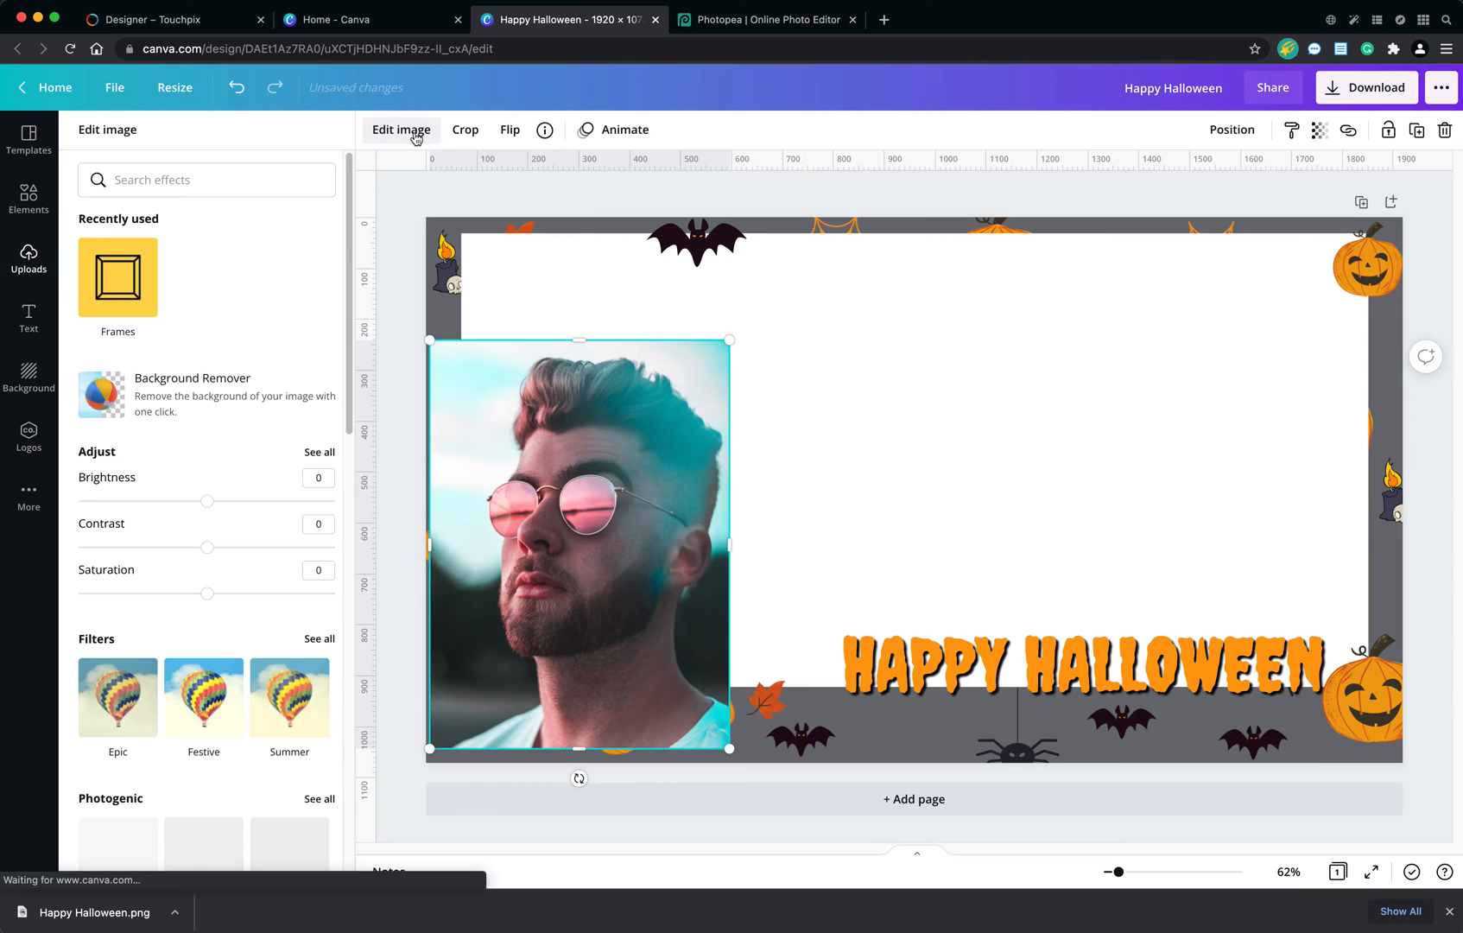
scroll(178, 491, "down", 3)
scroll(178, 490, "down", 8)
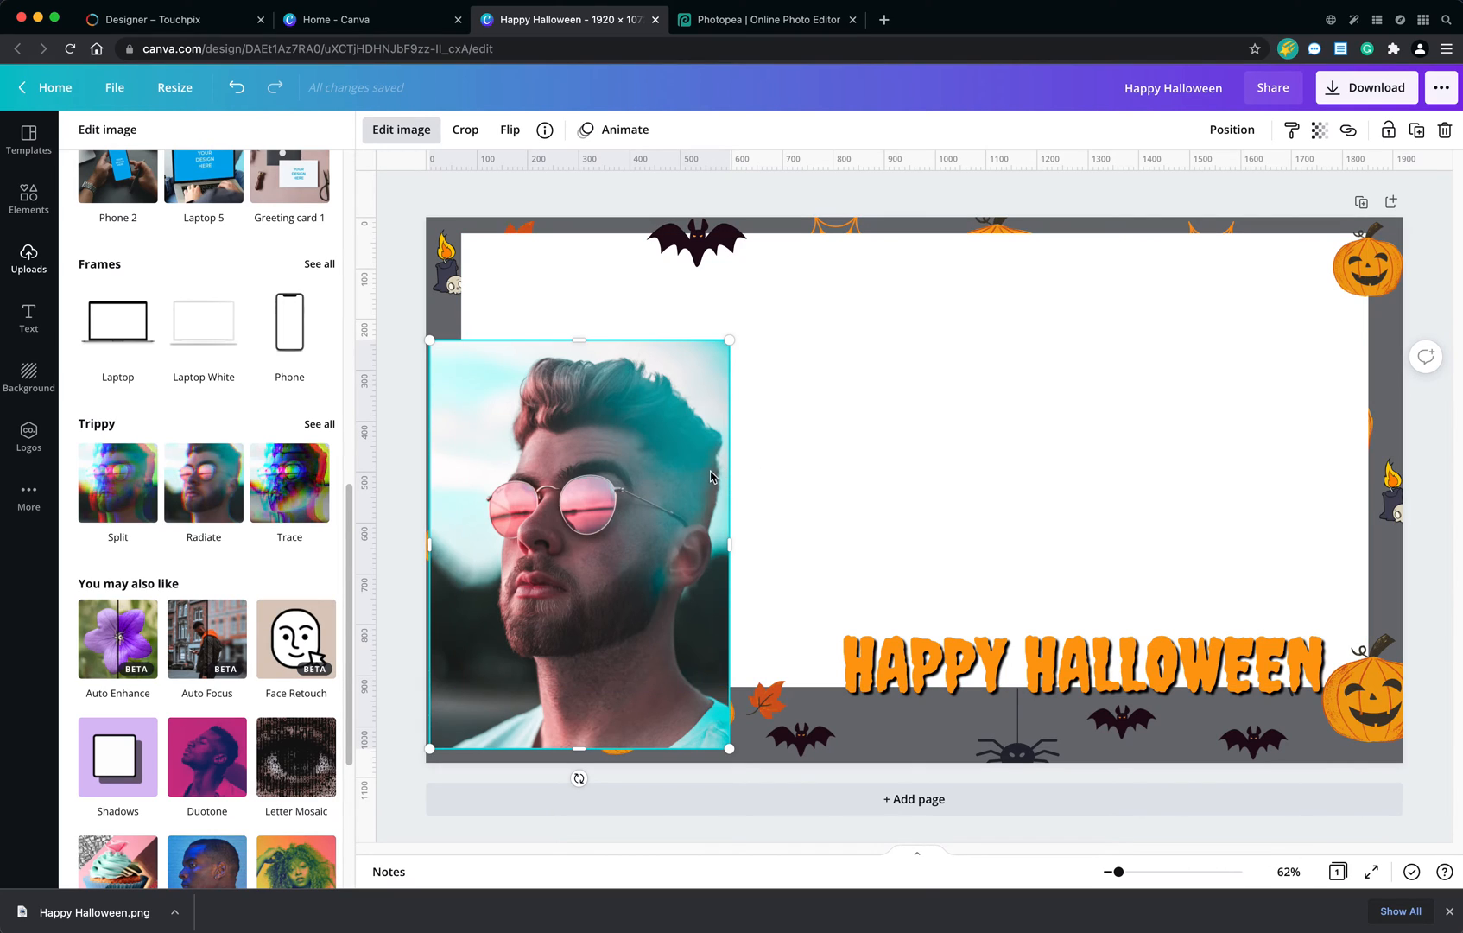
left_click(508, 130)
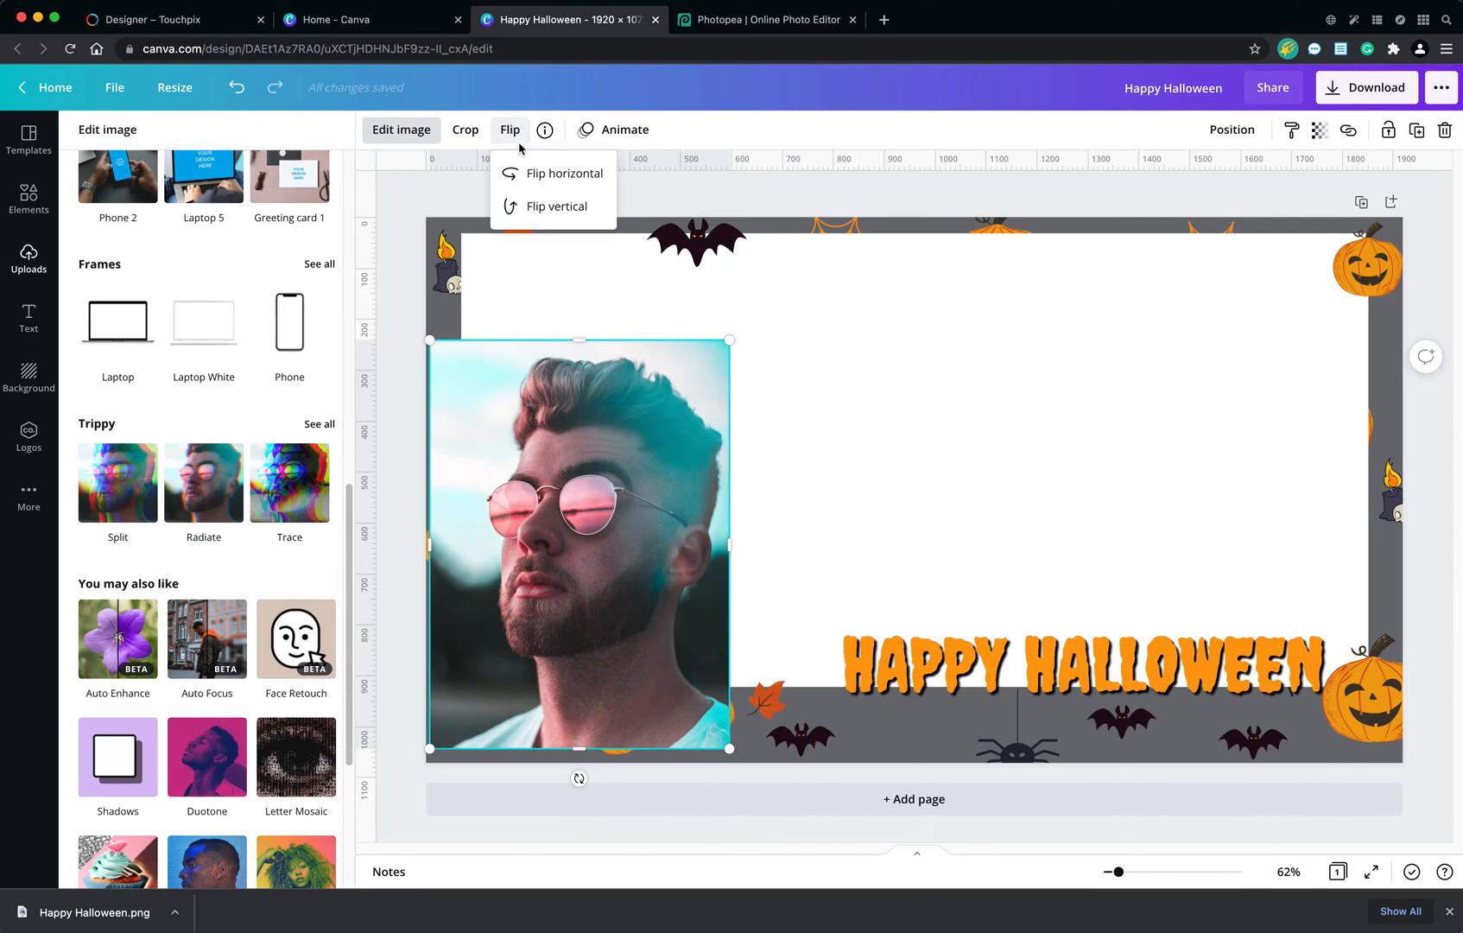
left_click(559, 184)
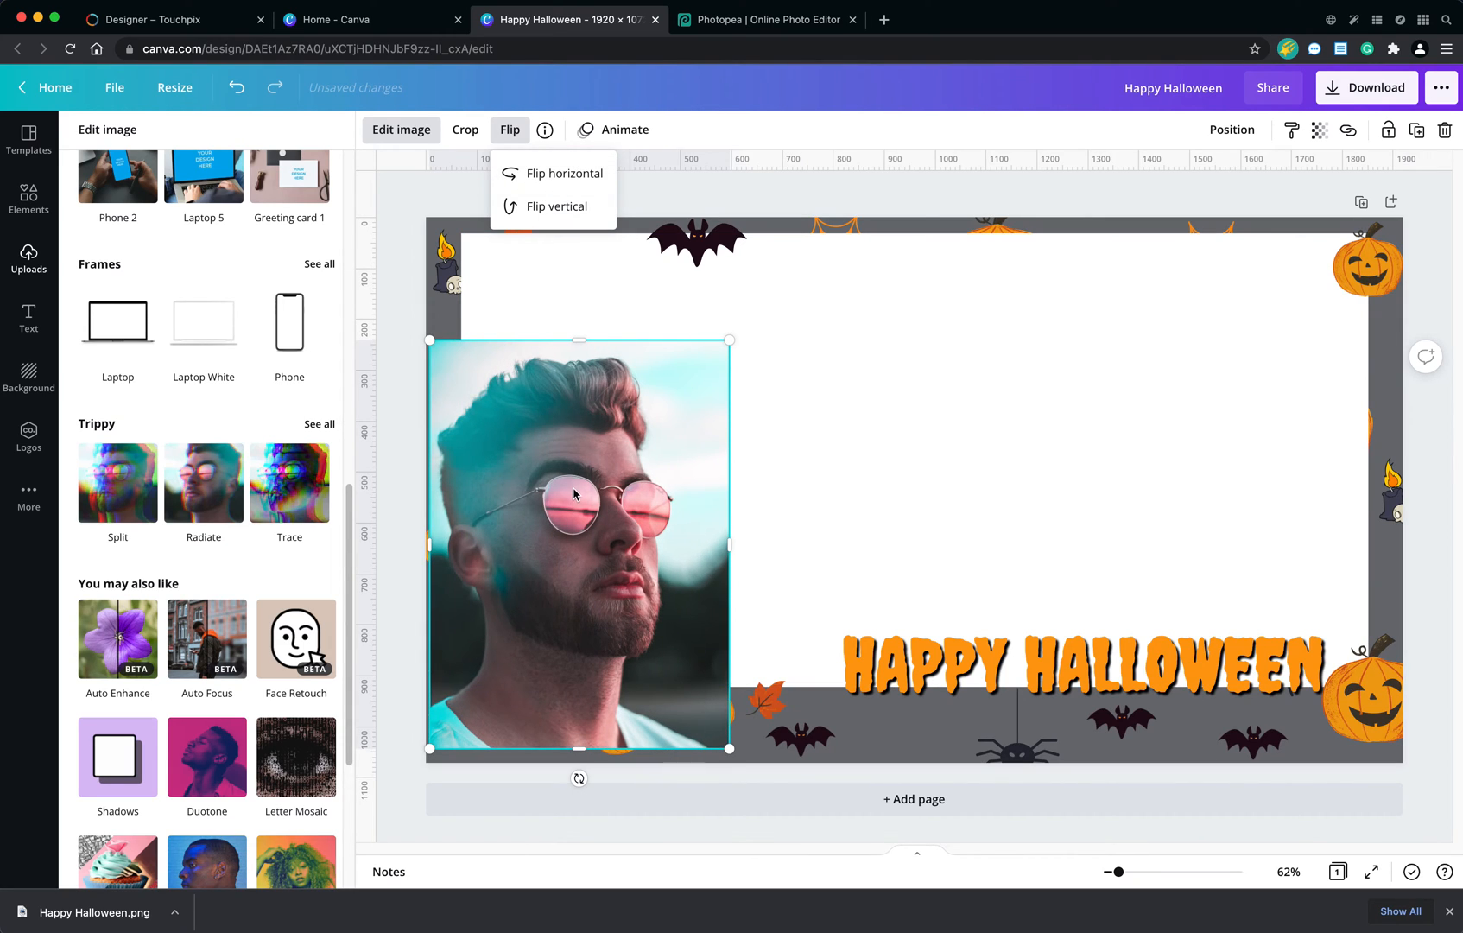
left_click_drag(573, 489, 563, 516)
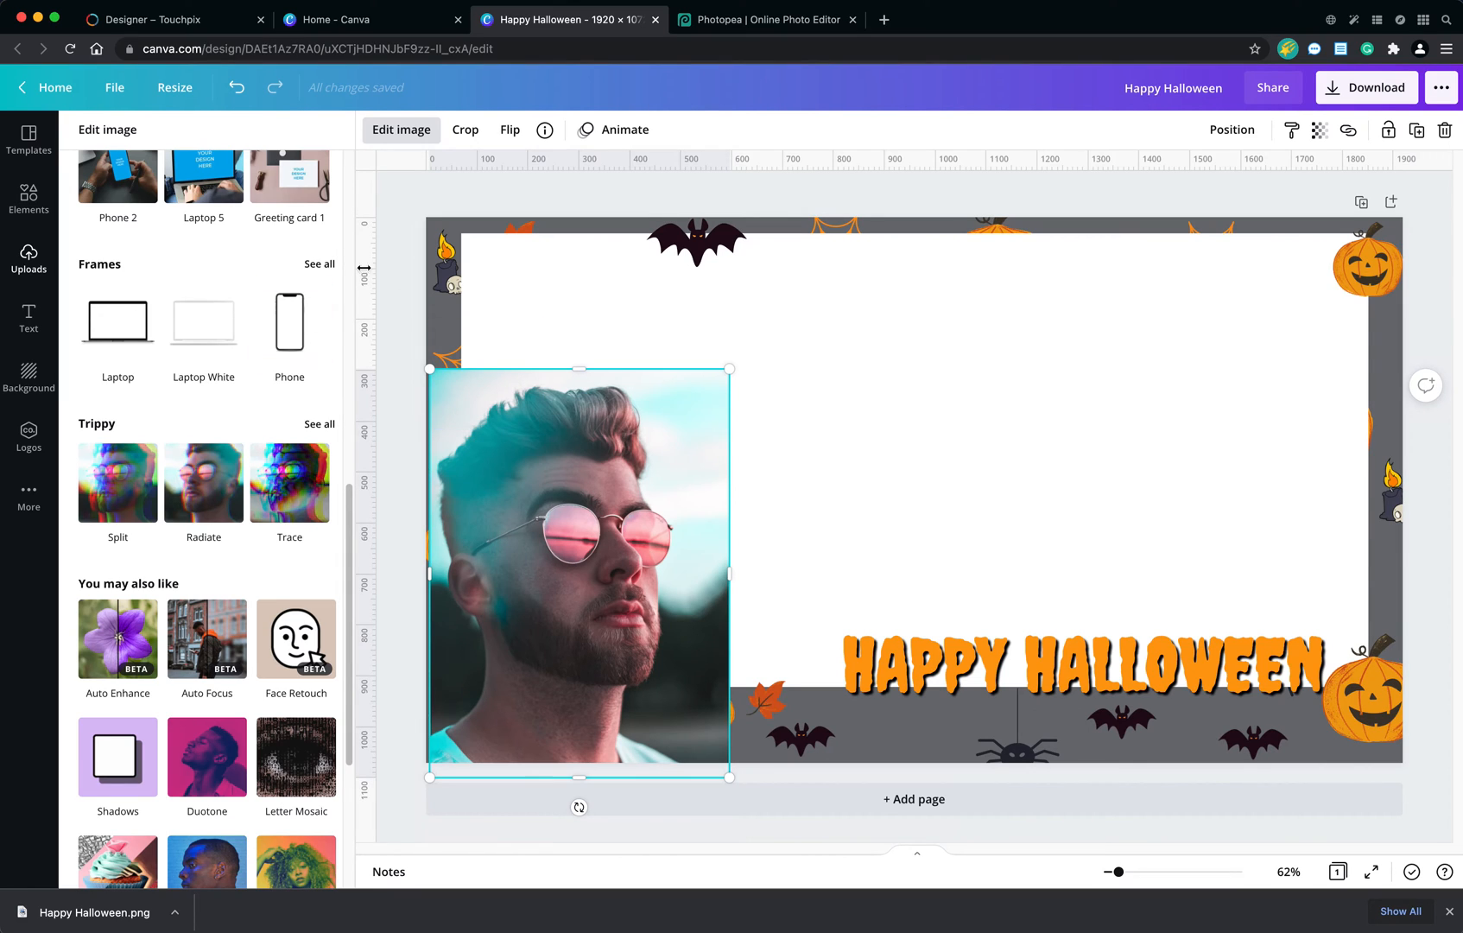
Remove the portrait photo's background with Background Remover and apply the result.
scroll(247, 525, "up", 5)
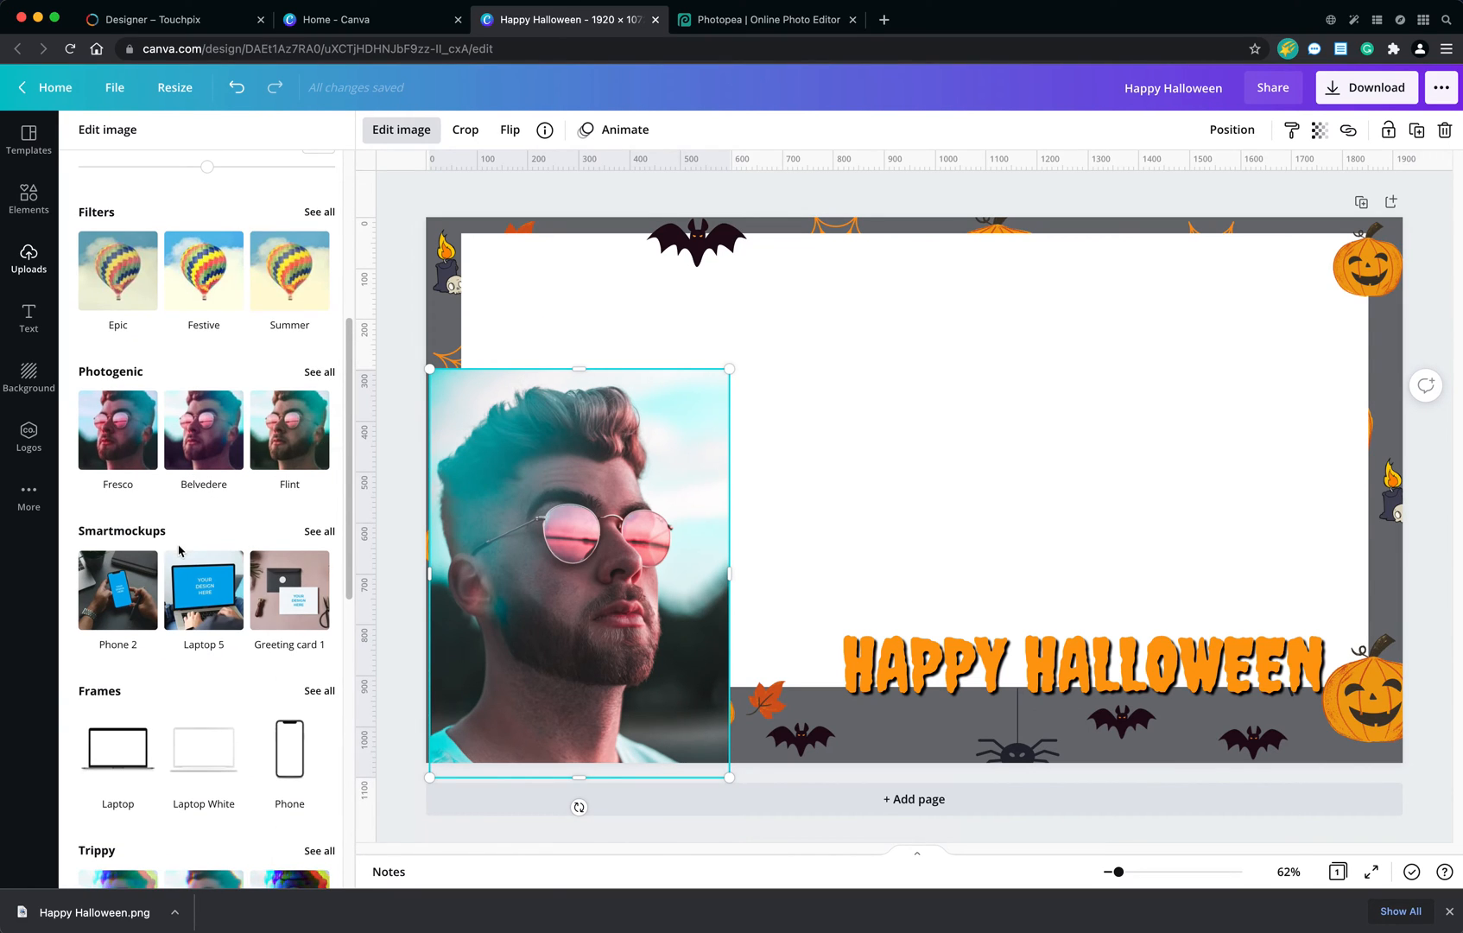
scroll(180, 550, "down", 6)
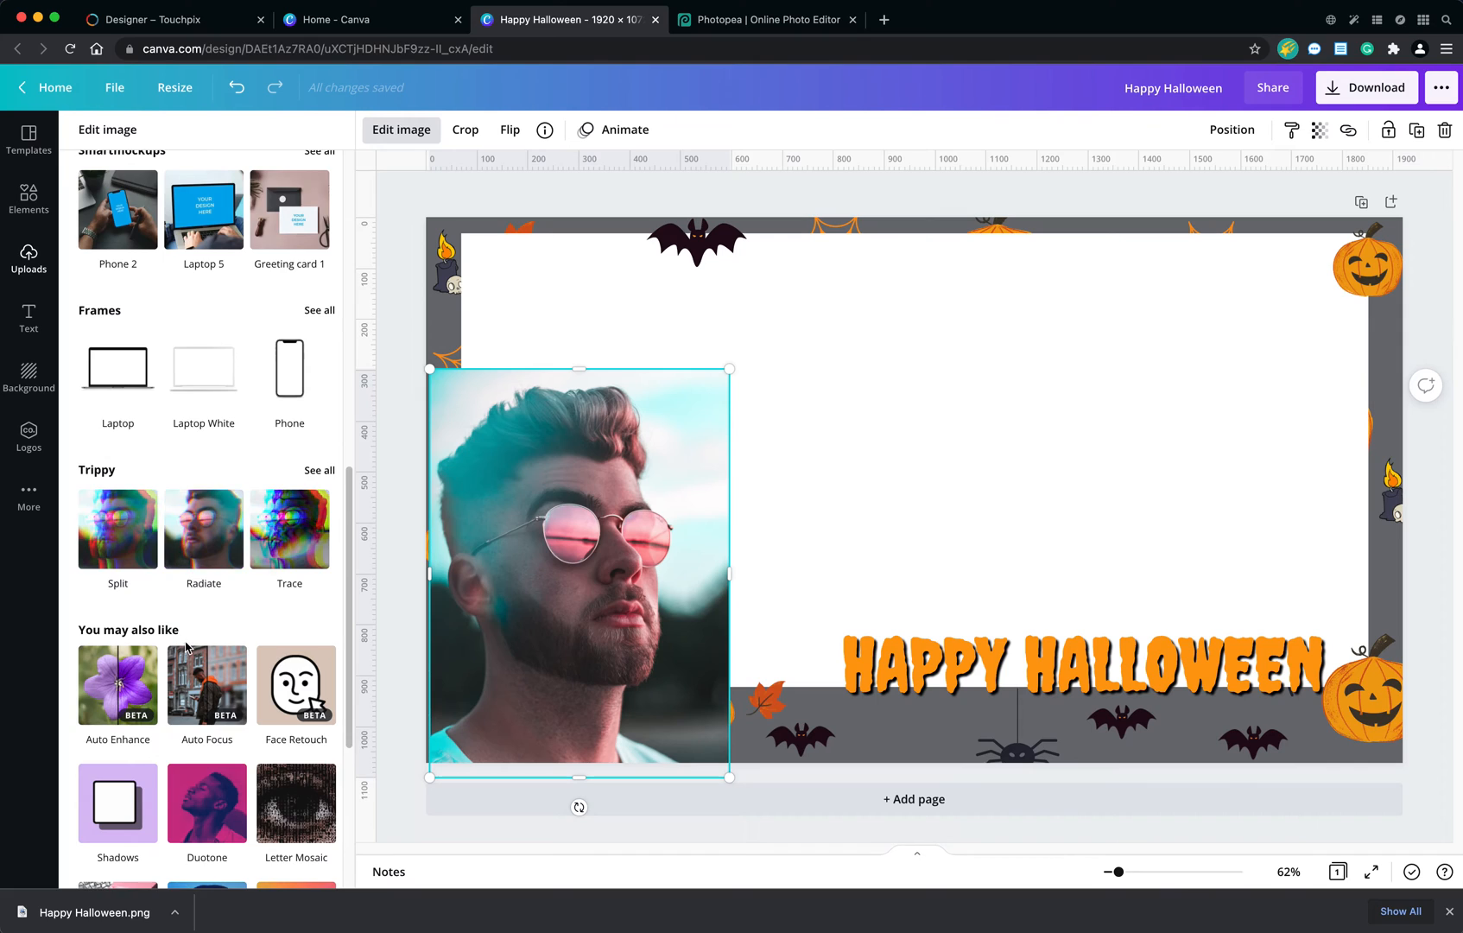
scroll(190, 644, "down", 3)
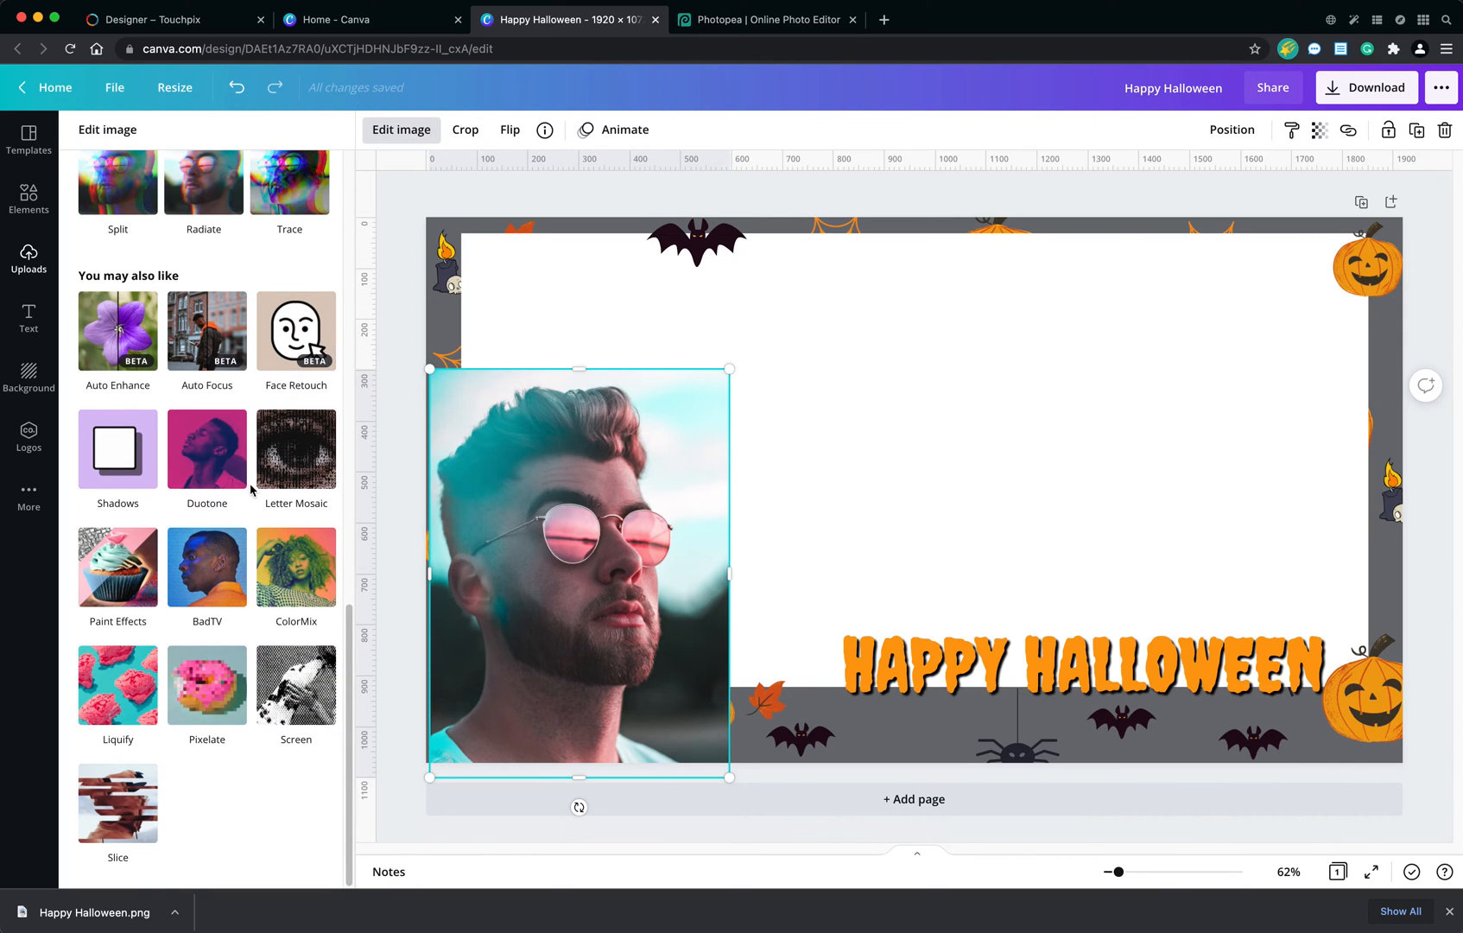
scroll(239, 640, "up", 10)
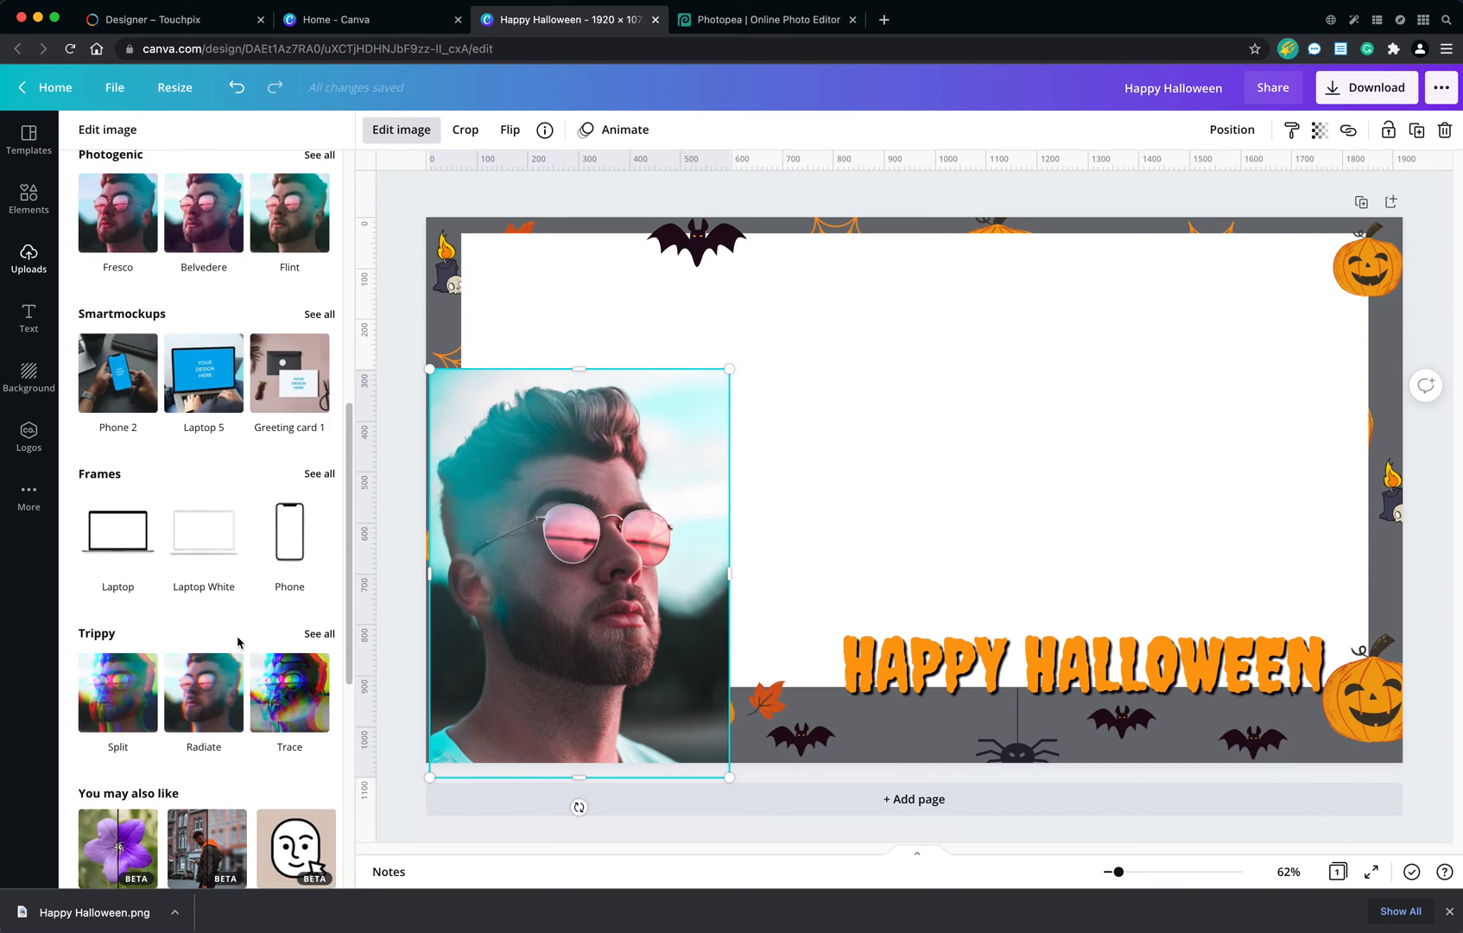
scroll(238, 640, "up", 4)
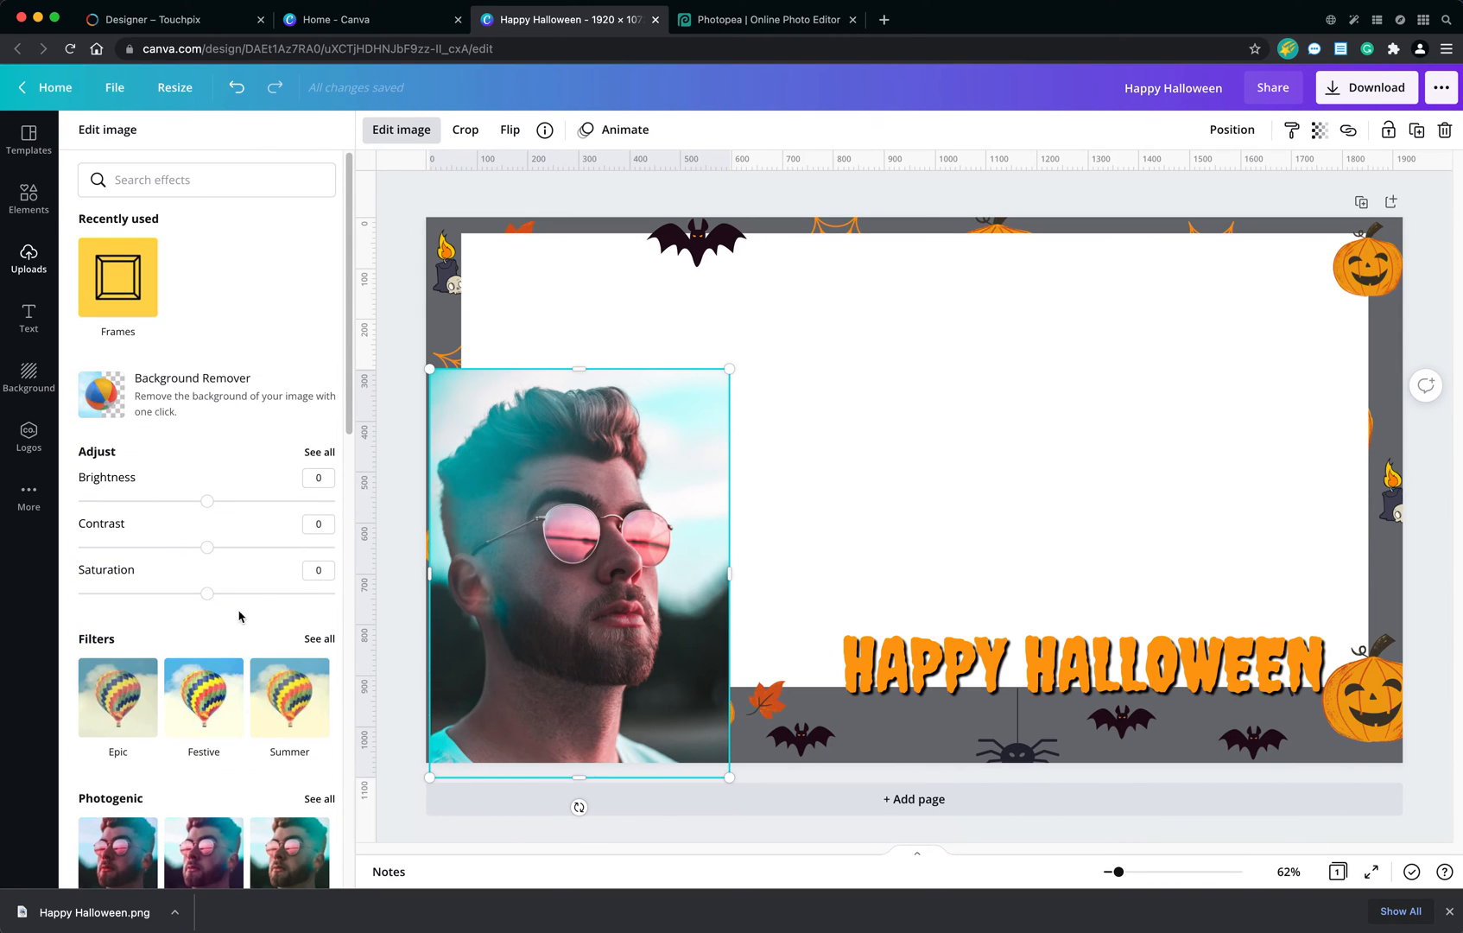
left_click(163, 395)
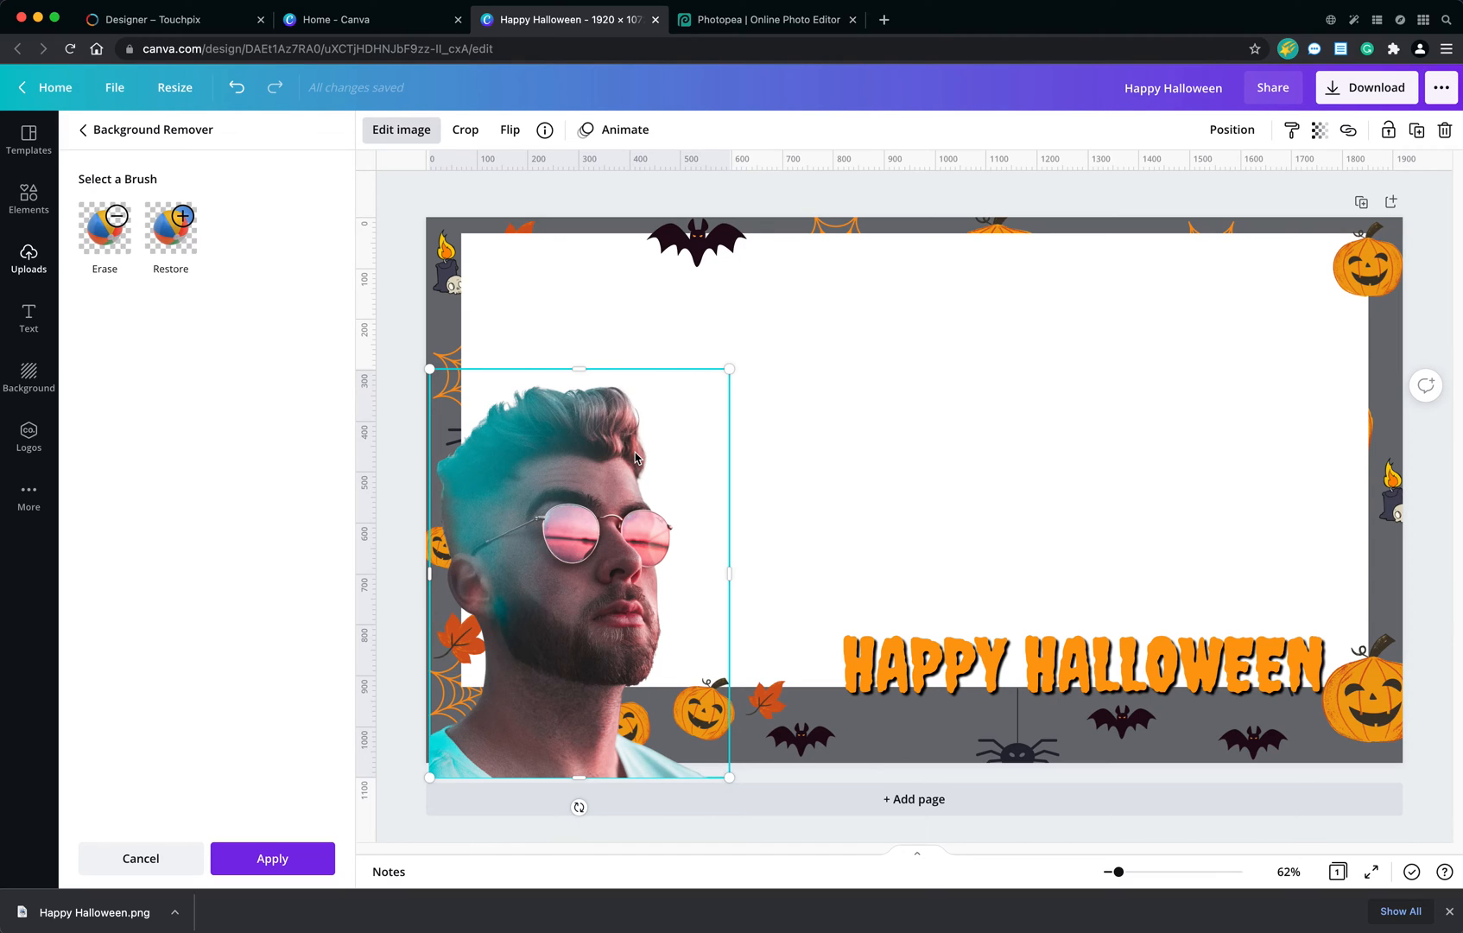
left_click(271, 863)
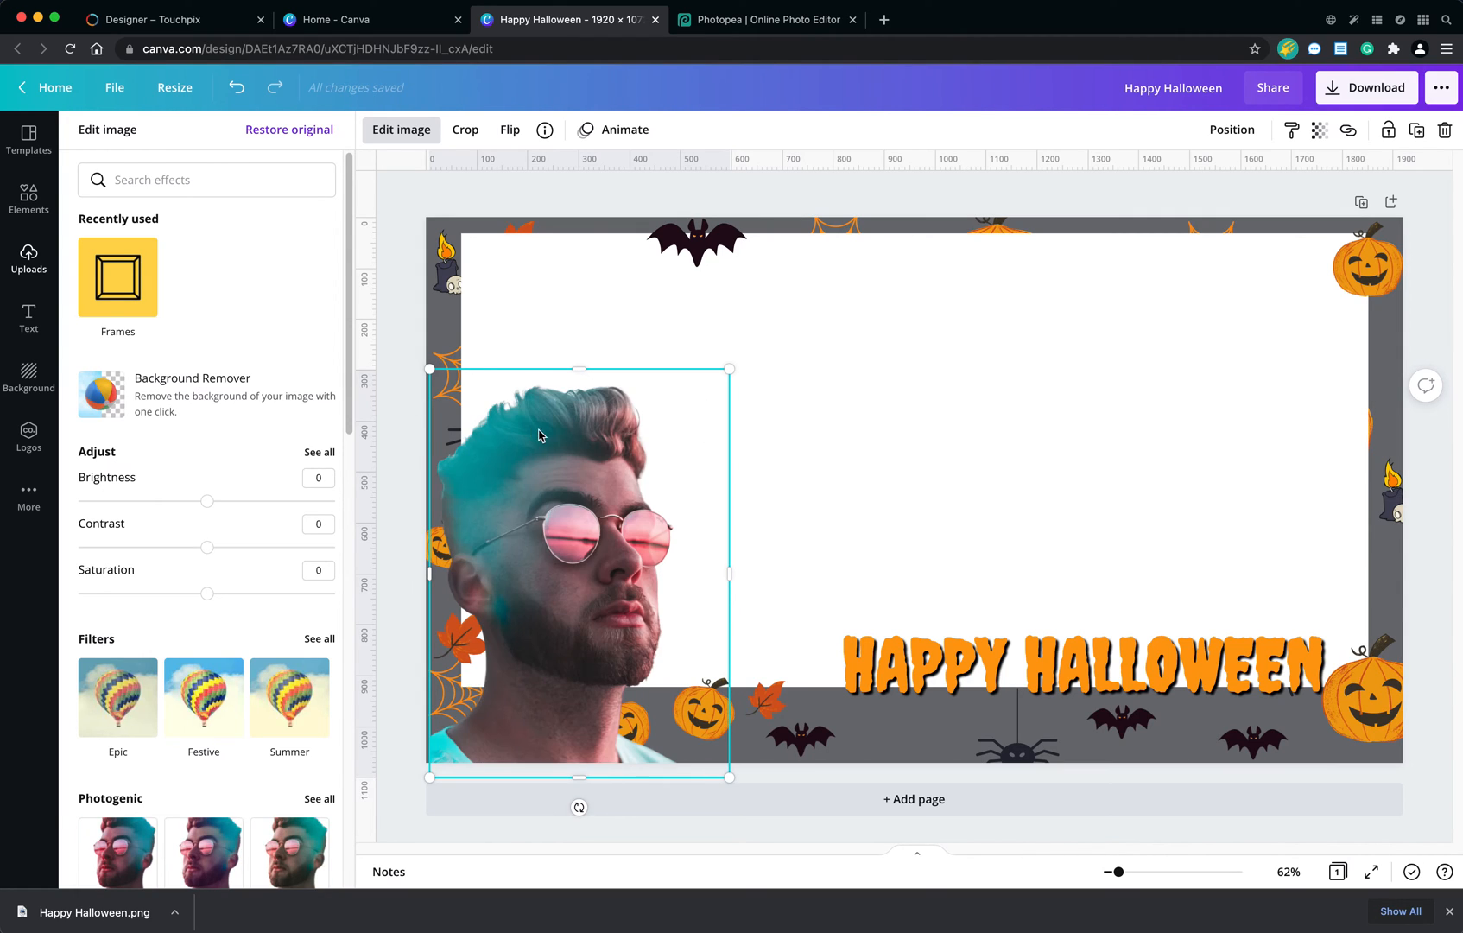
Shrink the portrait cutout and align it with the page's lower edge, starting at the white rectangle's left side.
left_click_drag(730, 371, 598, 599)
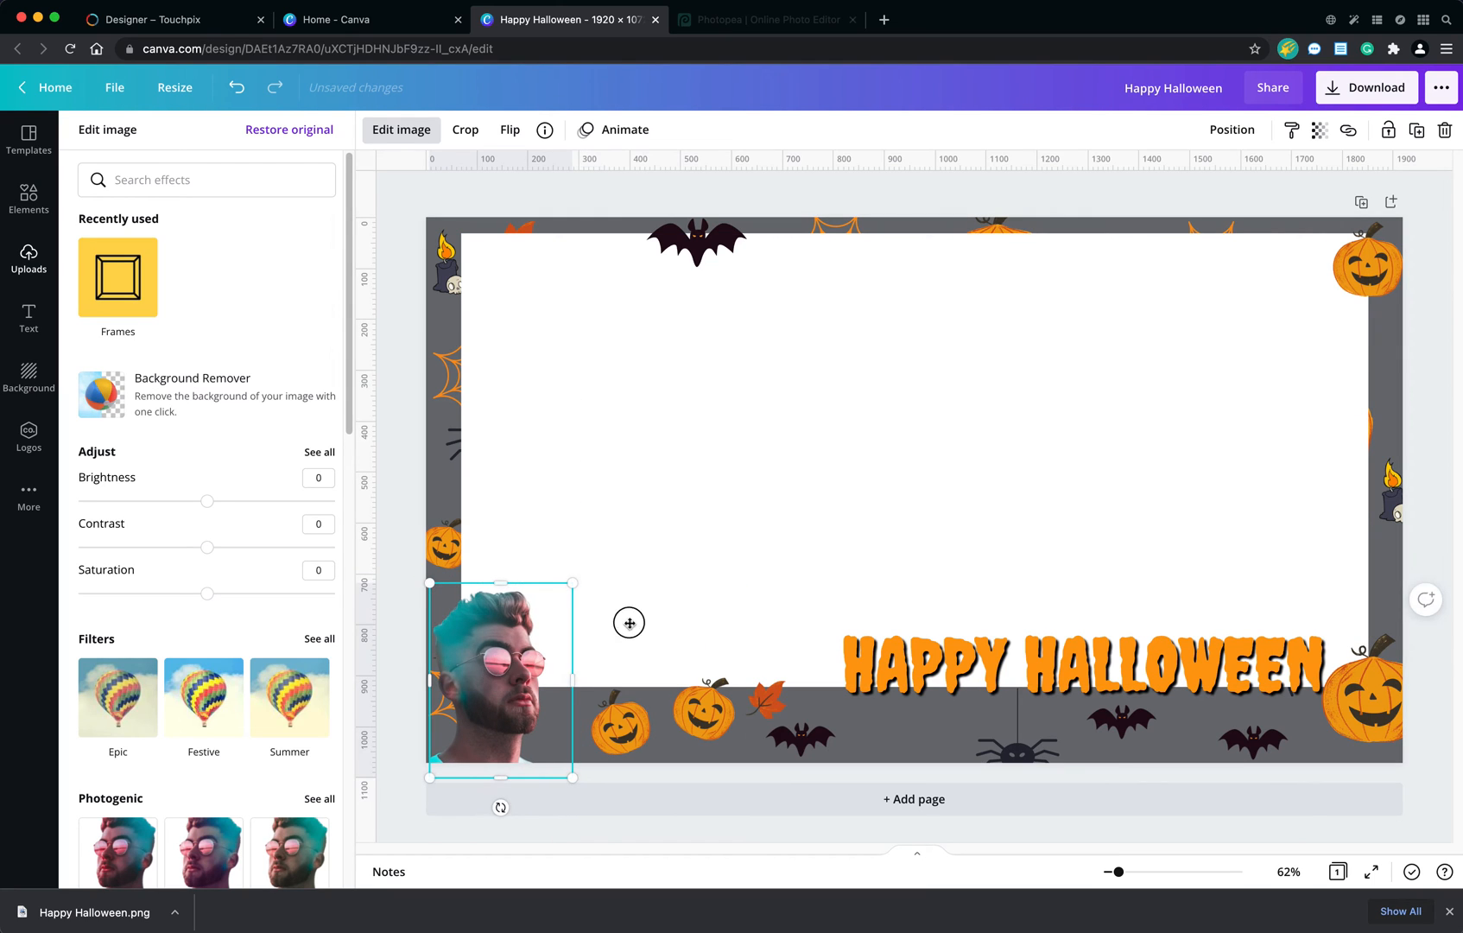
mouse_move(499, 668)
left_mouse_down()
mouse_move(608, 589)
mouse_move(531, 618)
mouse_move(527, 600)
mouse_move(496, 639)
left_mouse_up()
left_click(451, 638)
left_click_drag(568, 571, 614, 537)
left_click_drag(546, 596, 581, 591)
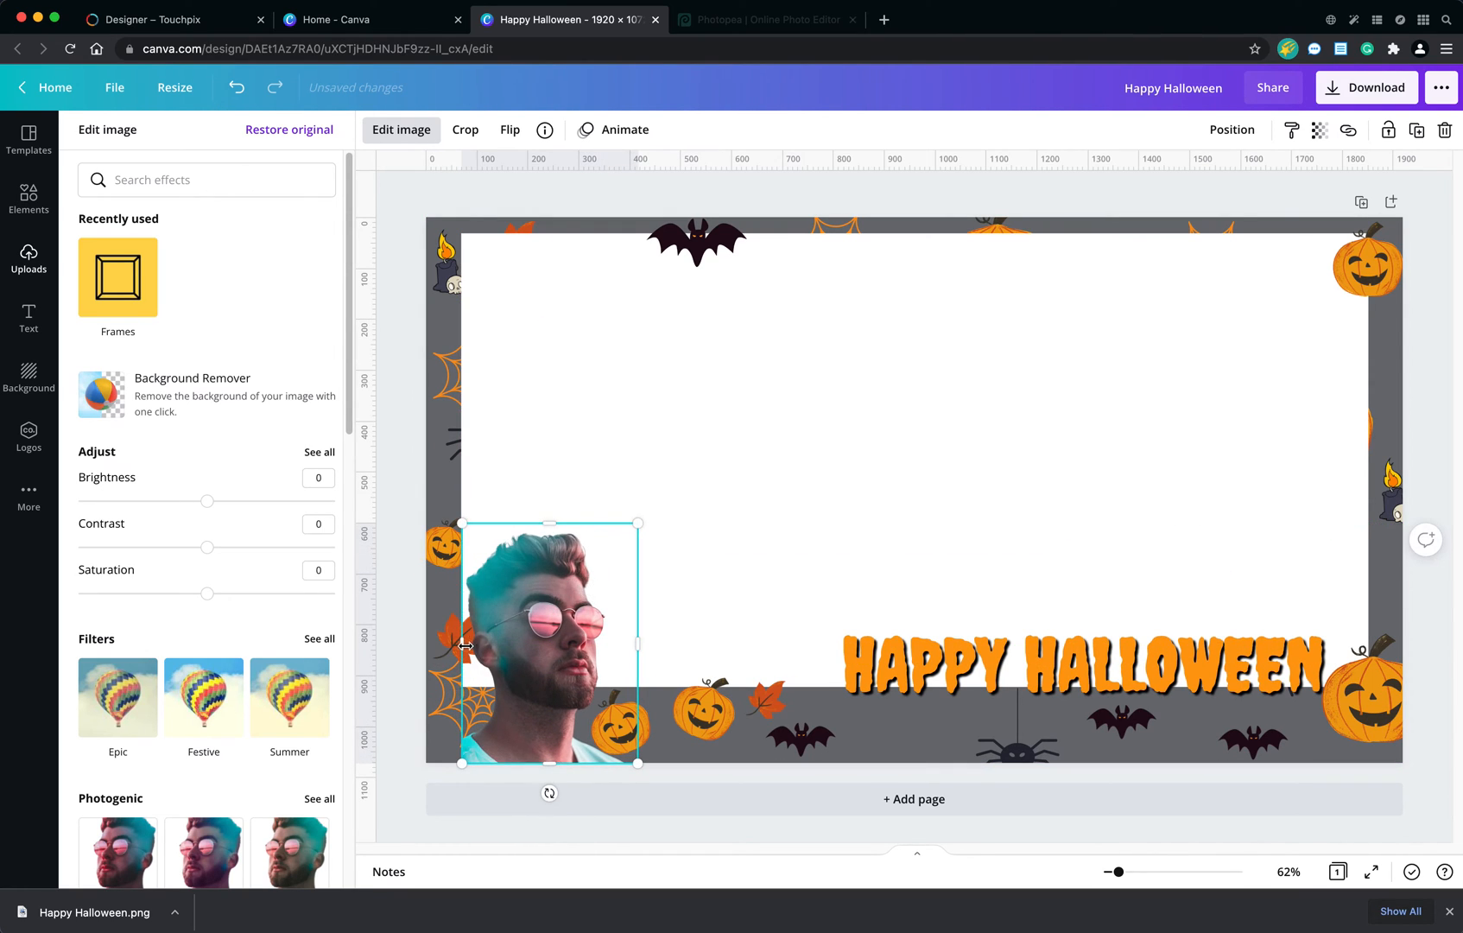
Move the lower-left leaf to the right border above the large pumpkin, and the corner spider web to the bottom border beneath the text.
left_click_drag(451, 640, 1356, 573)
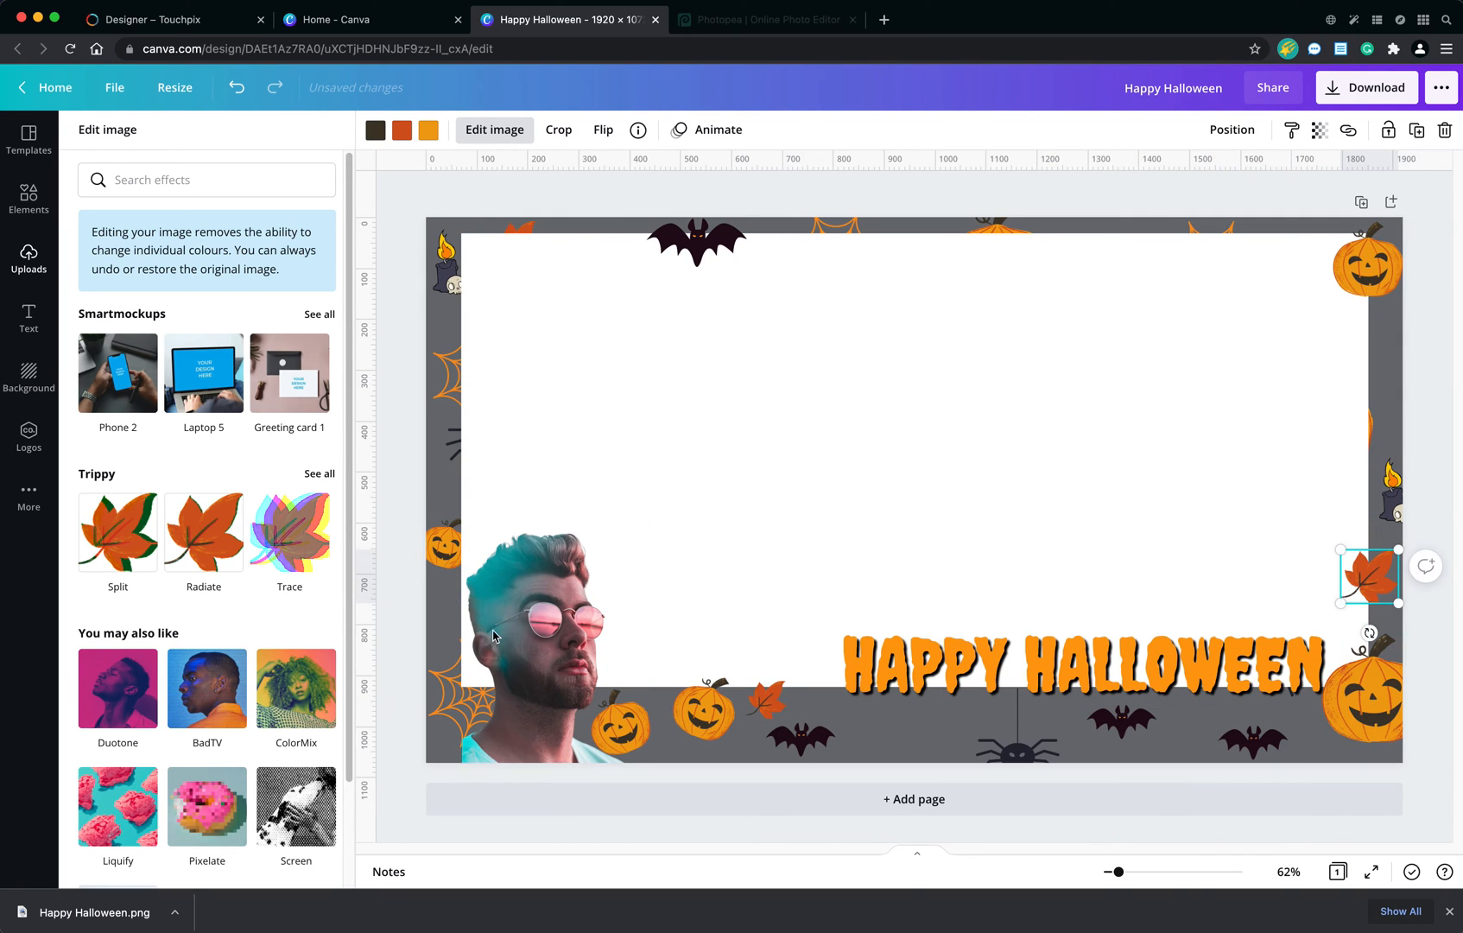
left_click(571, 636)
left_click(441, 683)
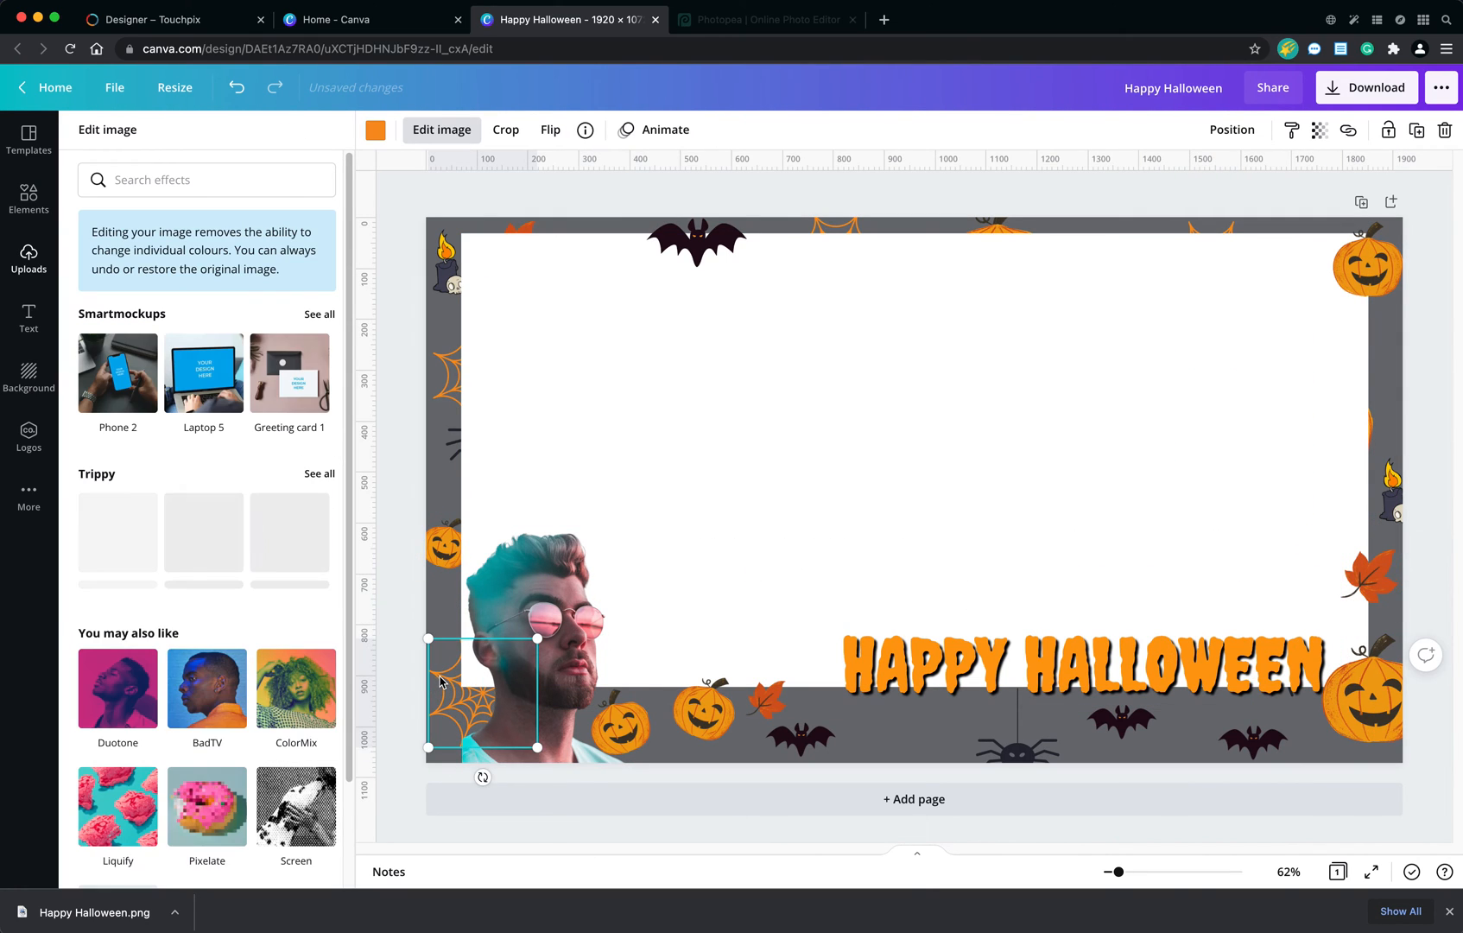
left_click_drag(484, 751, 929, 793)
Enlarge the portrait cutout in the page's lower-left corner and move the pumpkin behind it to the top border beside the leaf.
left_click_drag(530, 603, 492, 639)
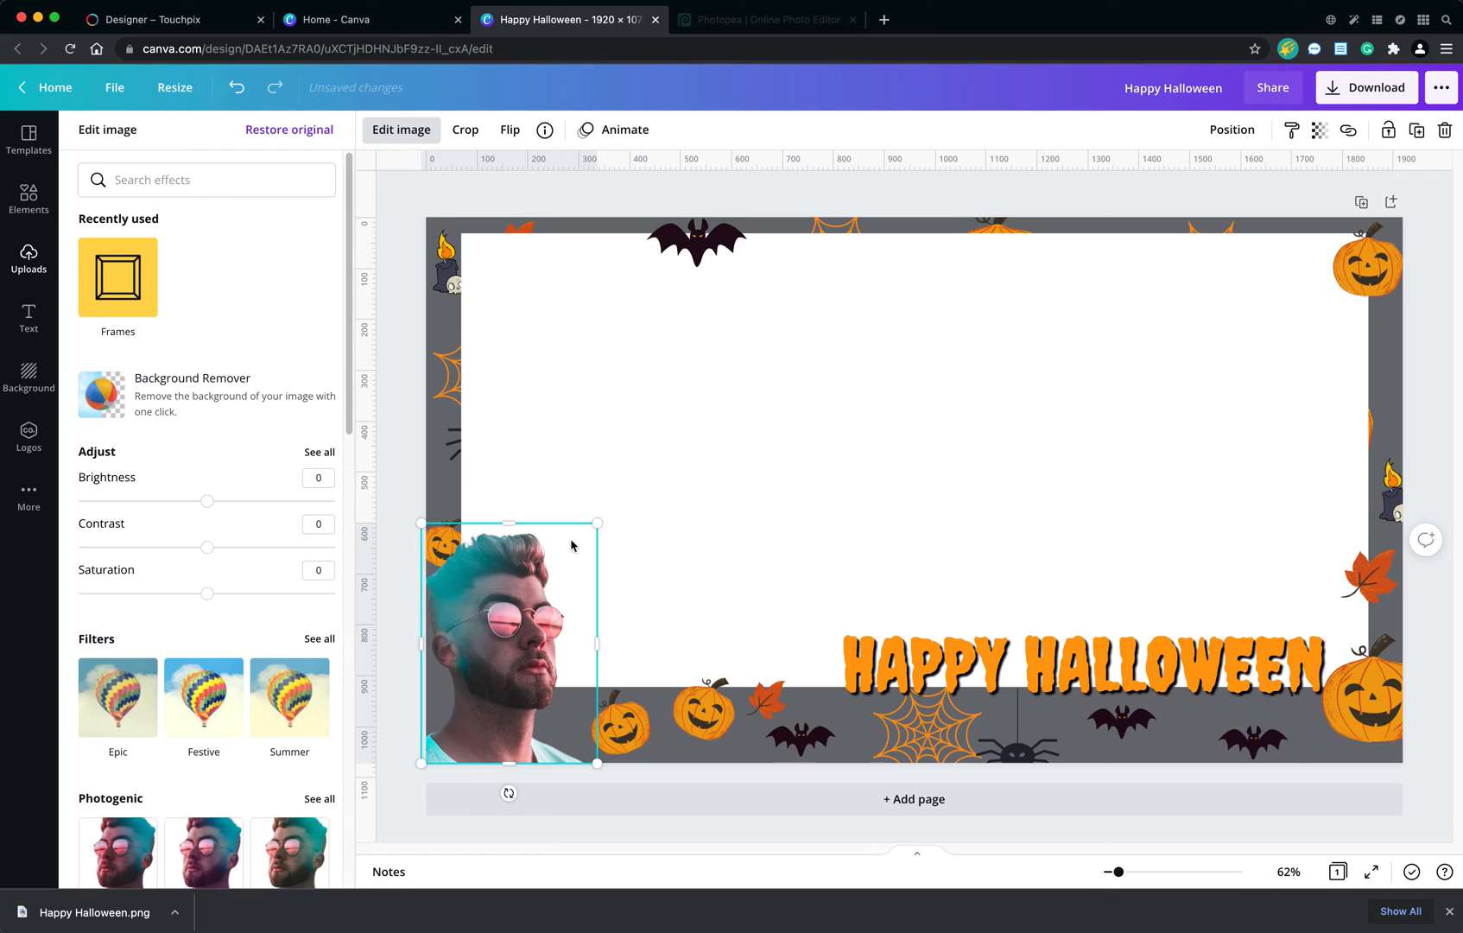
left_click_drag(588, 525, 618, 496)
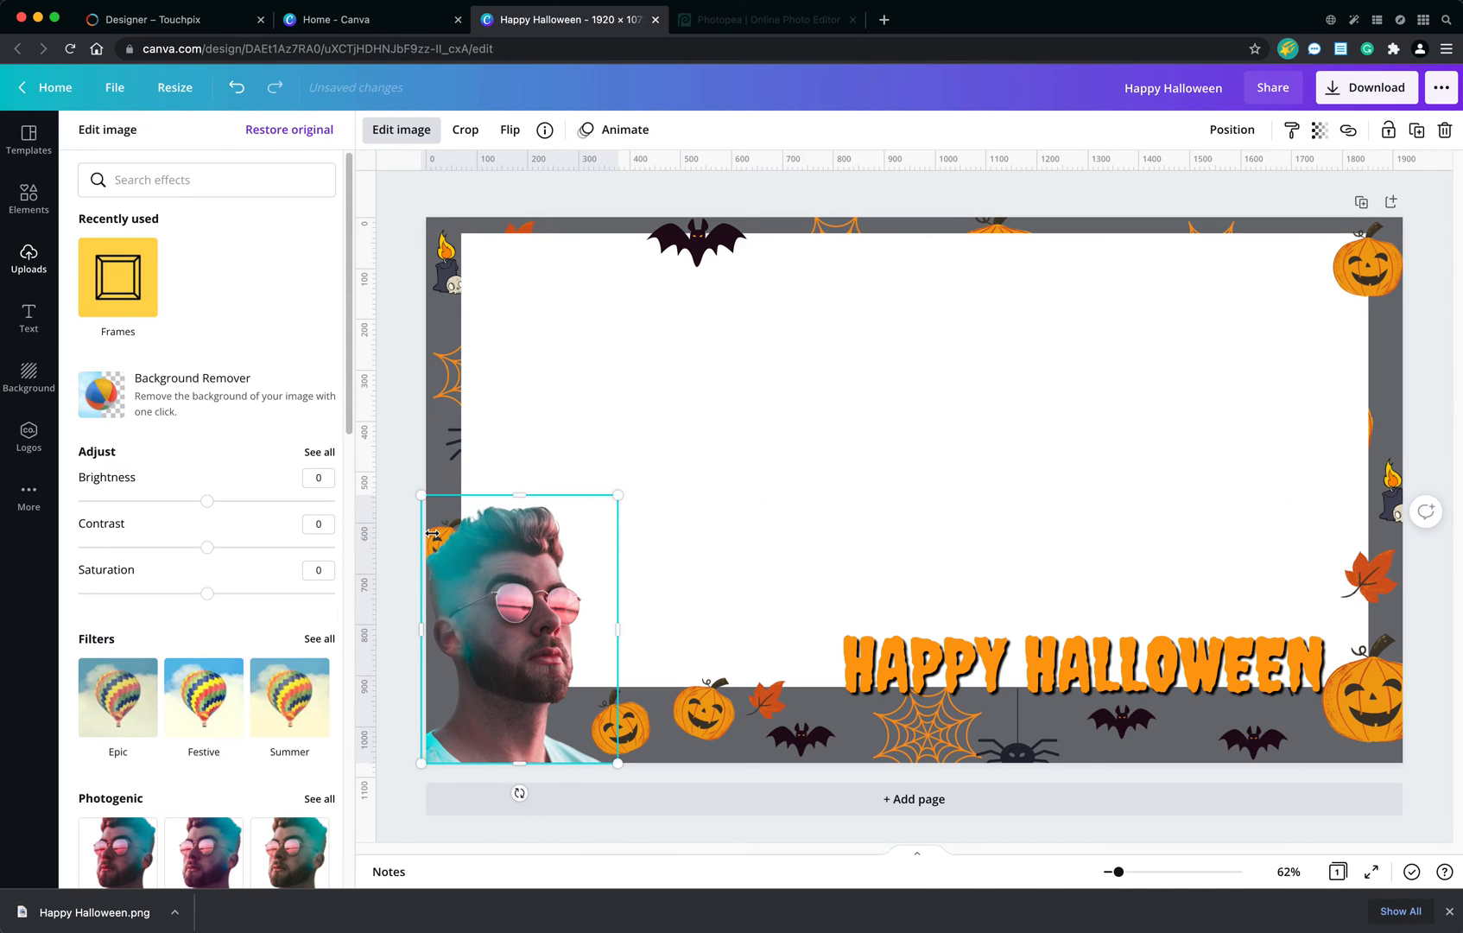
left_click_drag(465, 563, 465, 689)
left_click_drag(452, 529, 582, 238)
left_click_drag(562, 686, 515, 554)
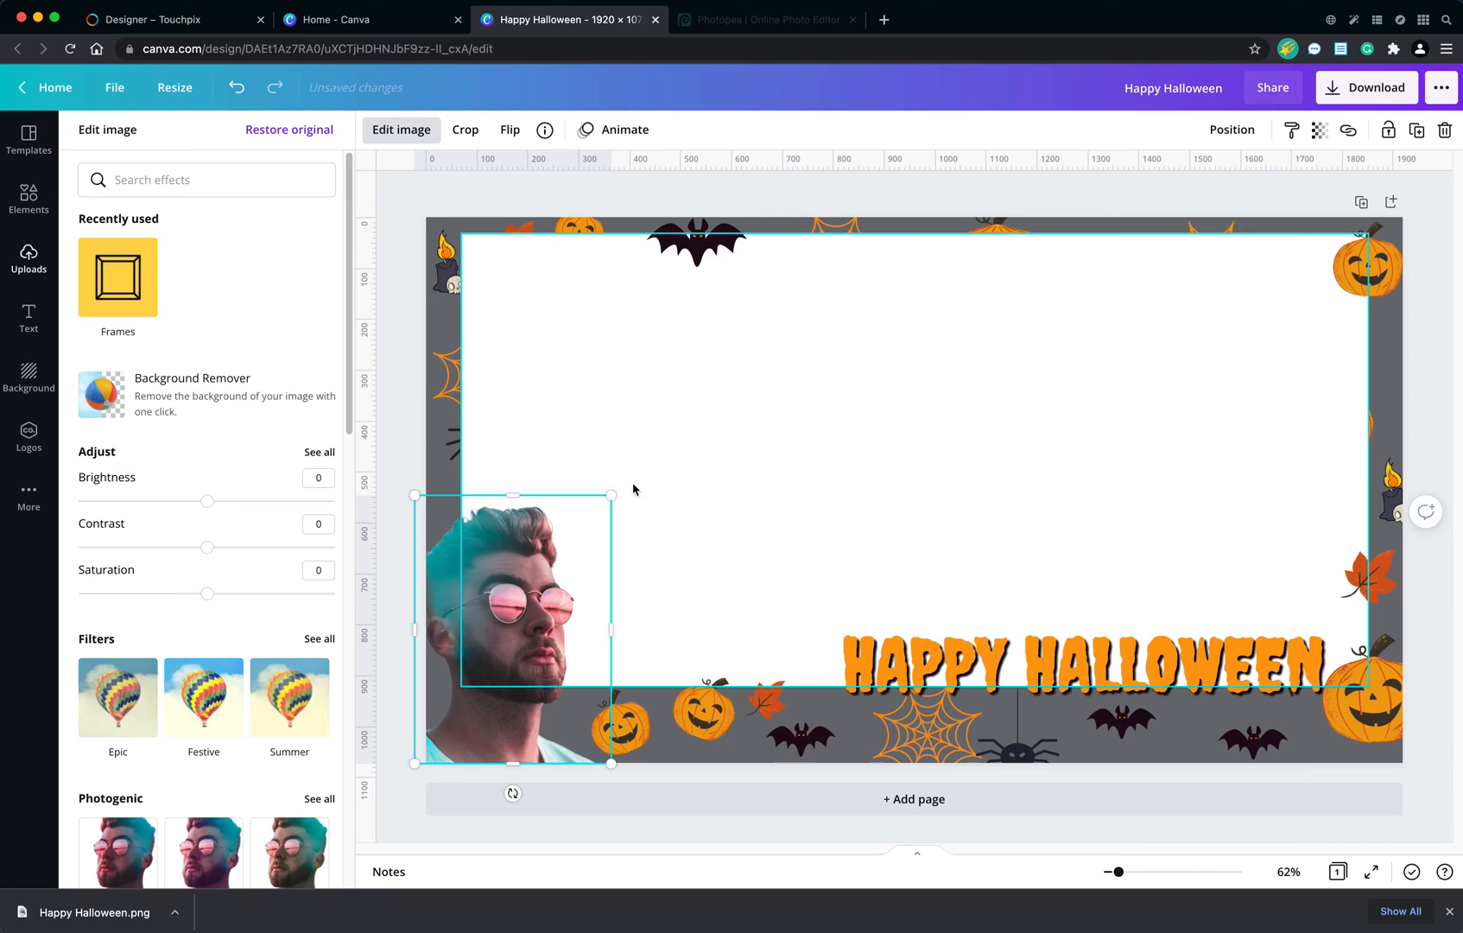
Download the overlay version with the portrait cutout as a PNG and dismiss the saved-design dialog.
left_click(1002, 572)
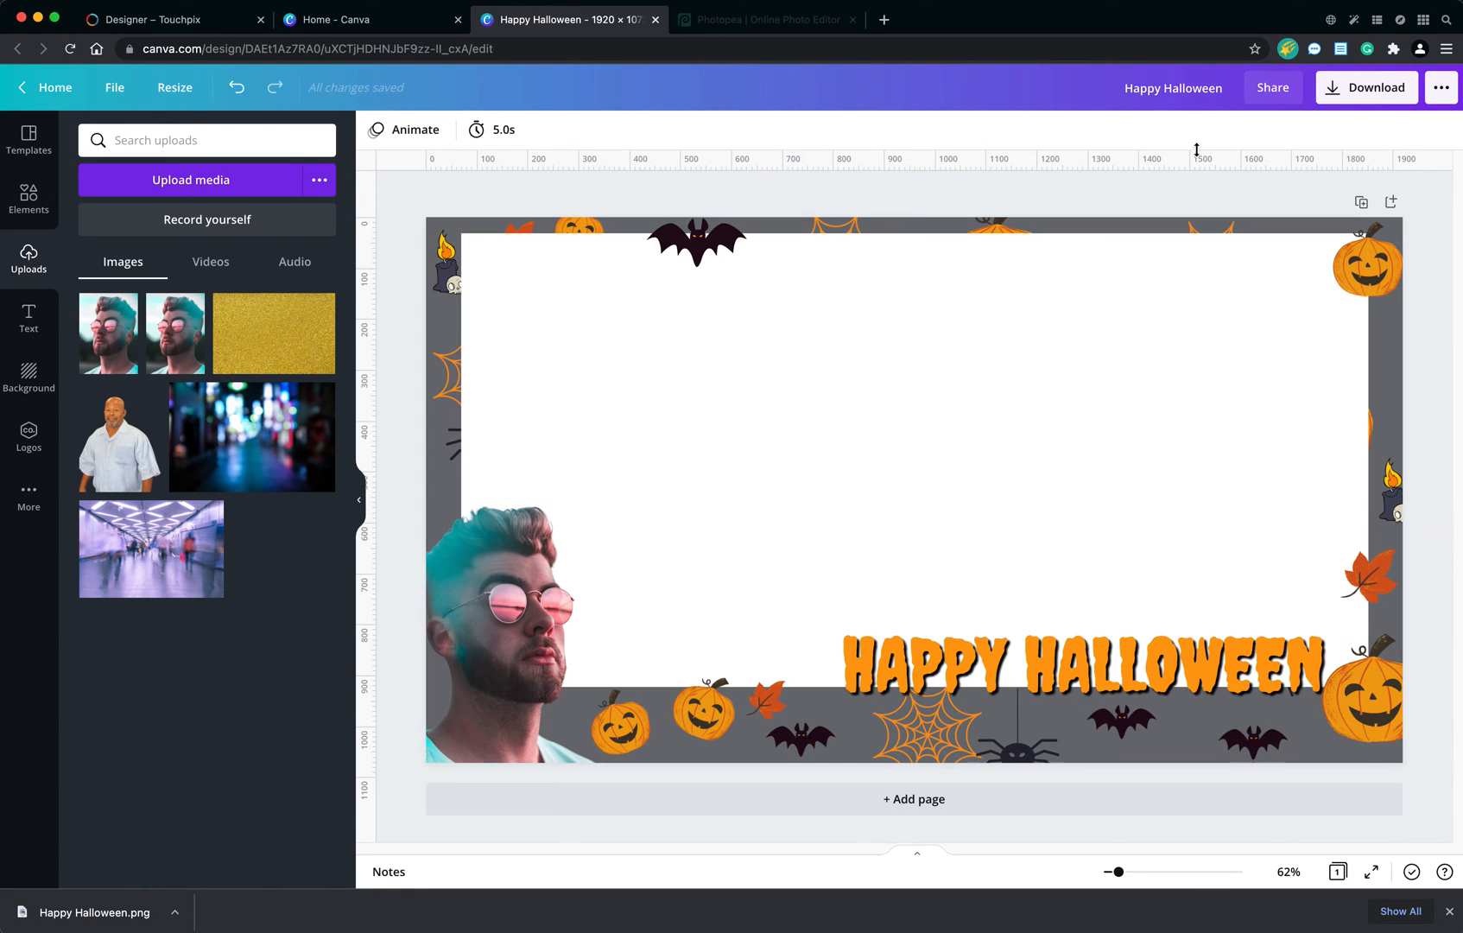
left_click(1350, 95)
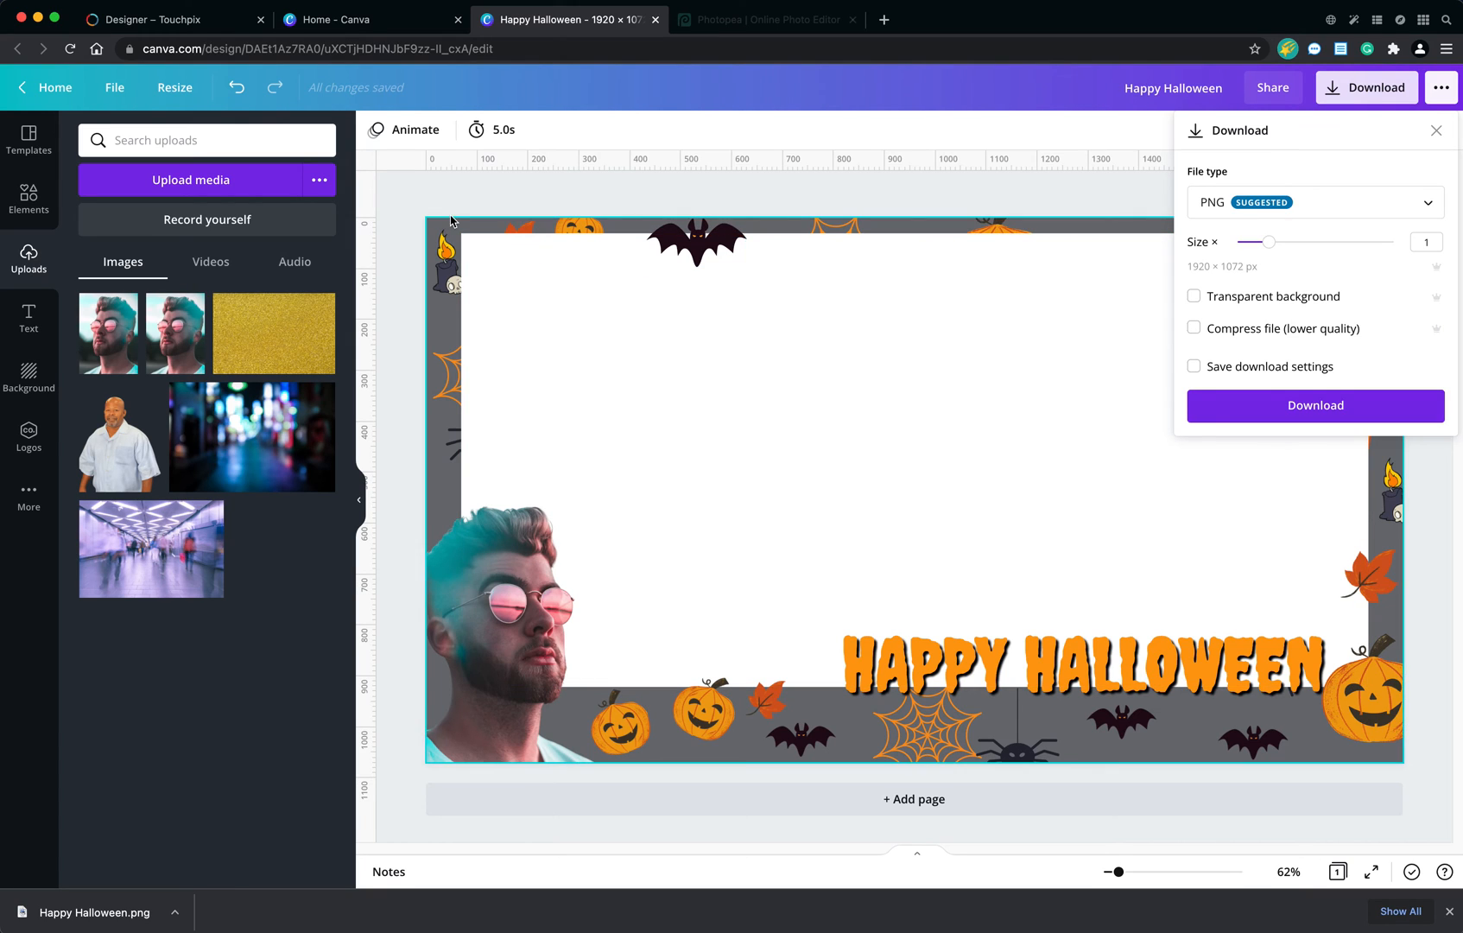
left_click(1275, 406)
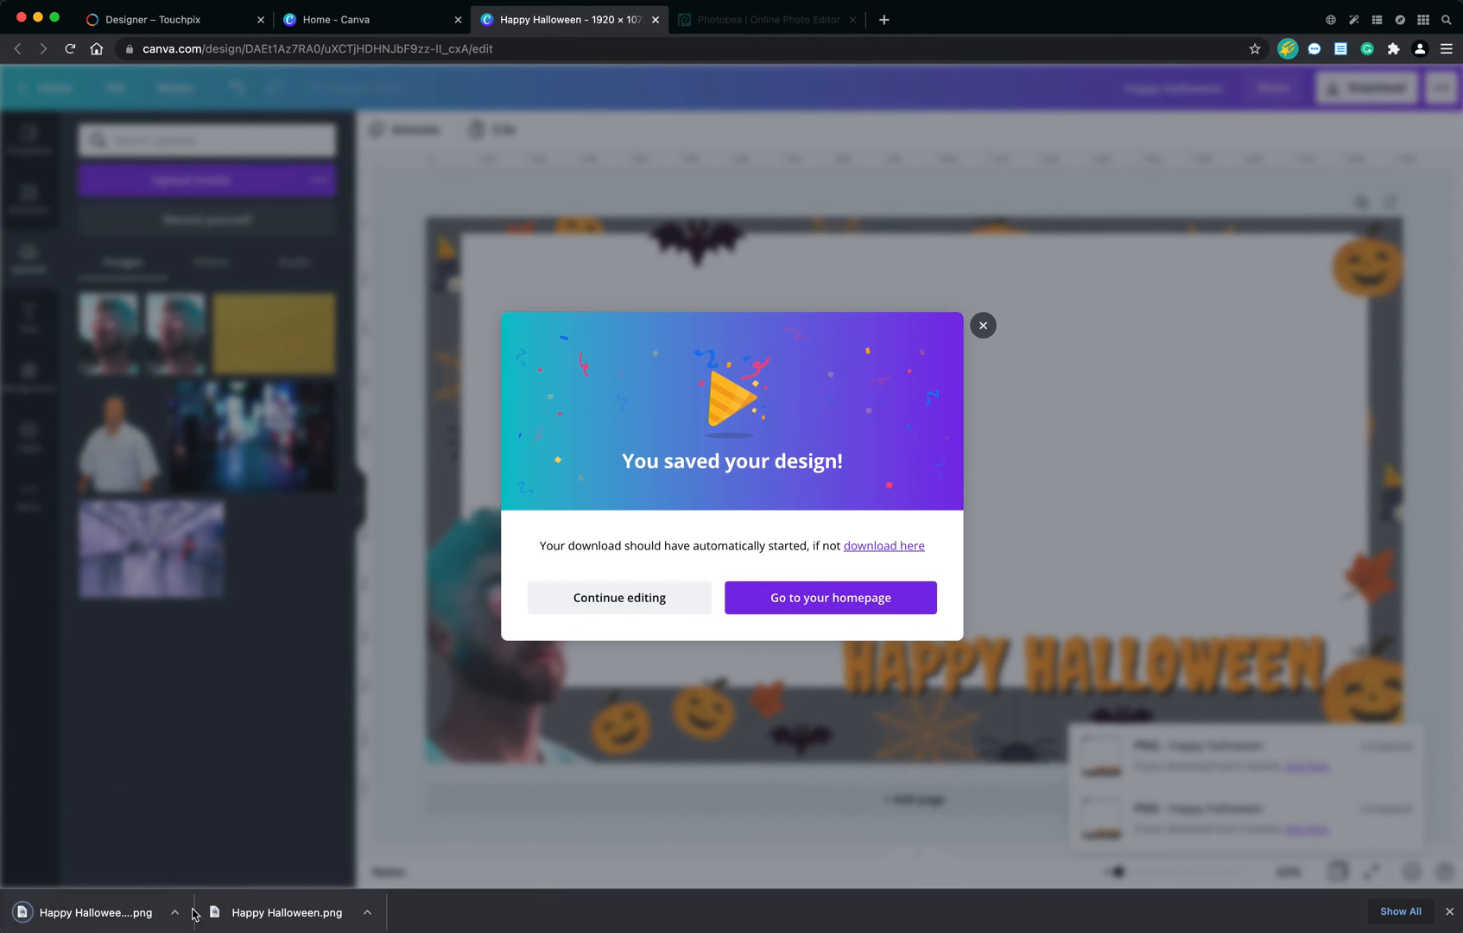
left_click(984, 327)
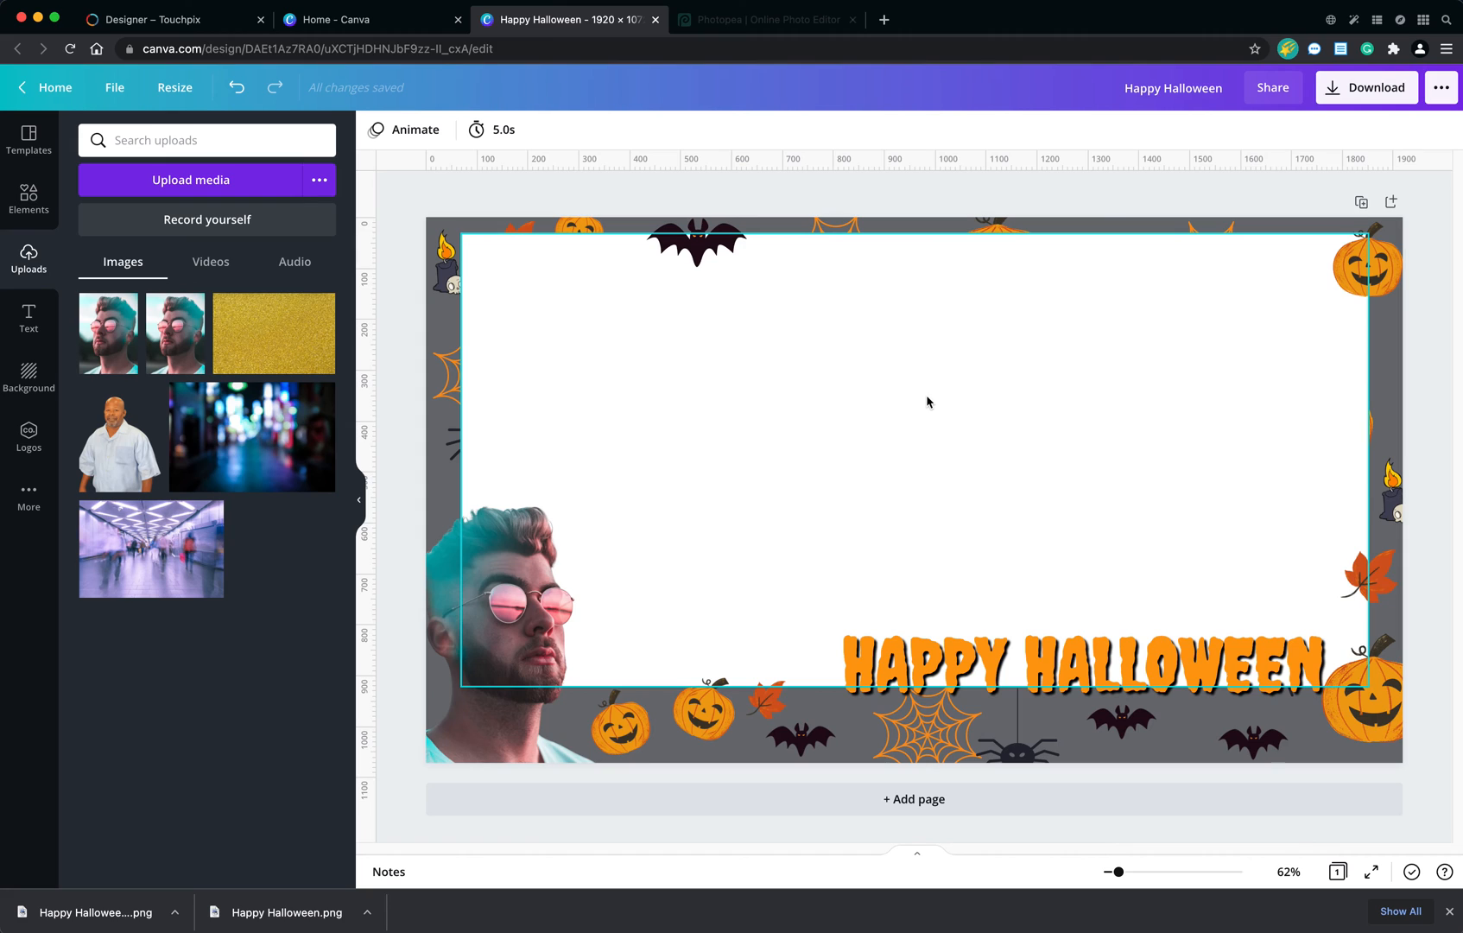
Switch to Photopea and open the first downloaded overlay, Happy Halloween.png, as a new document.
left_click(834, 21)
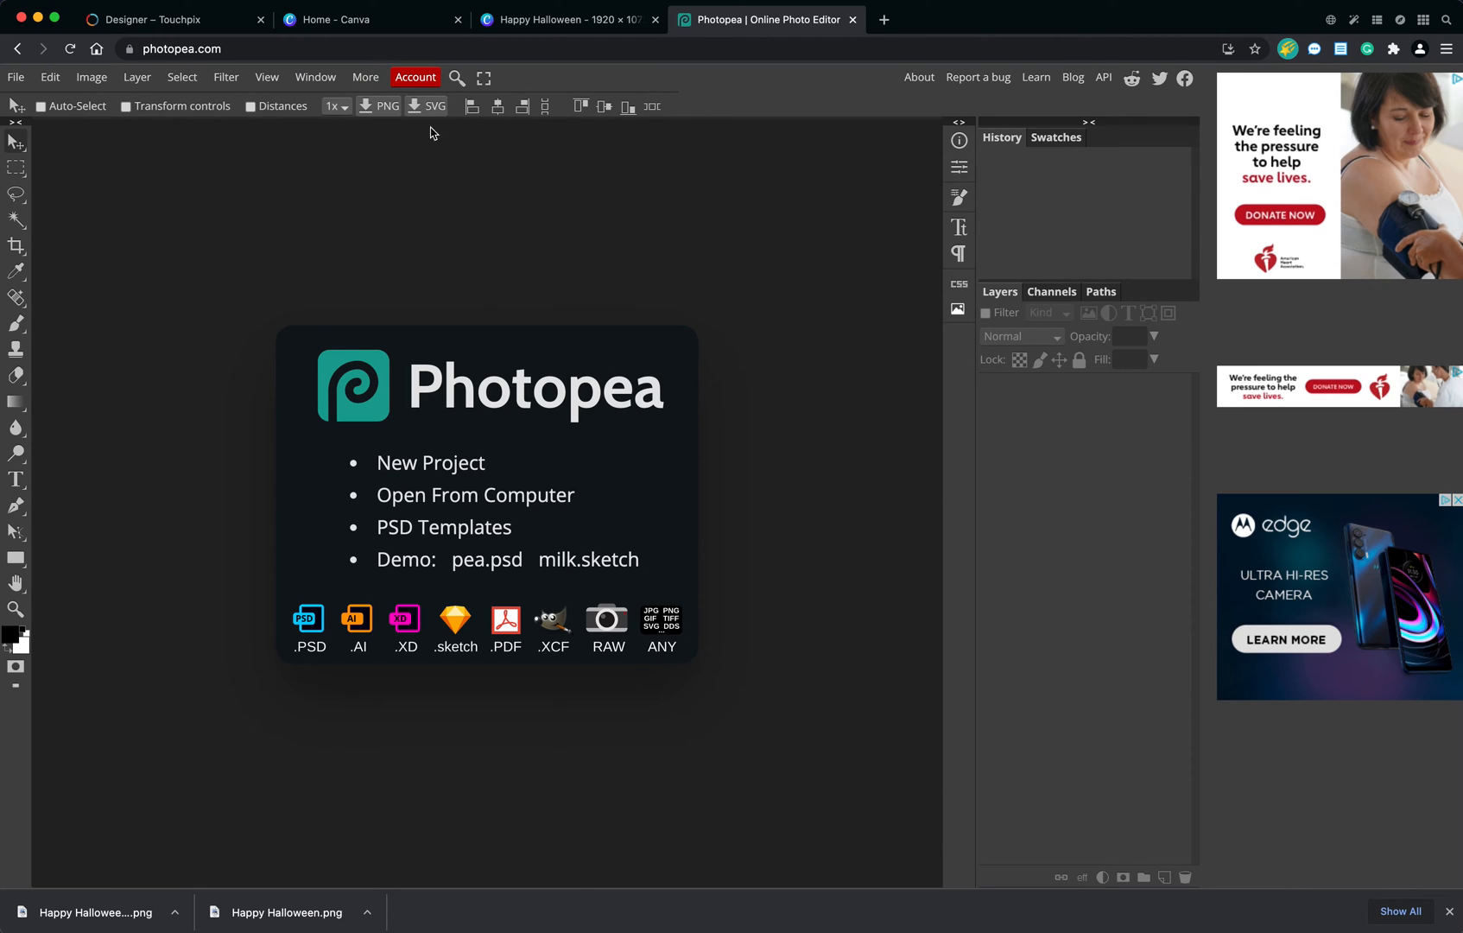
left_click(433, 80)
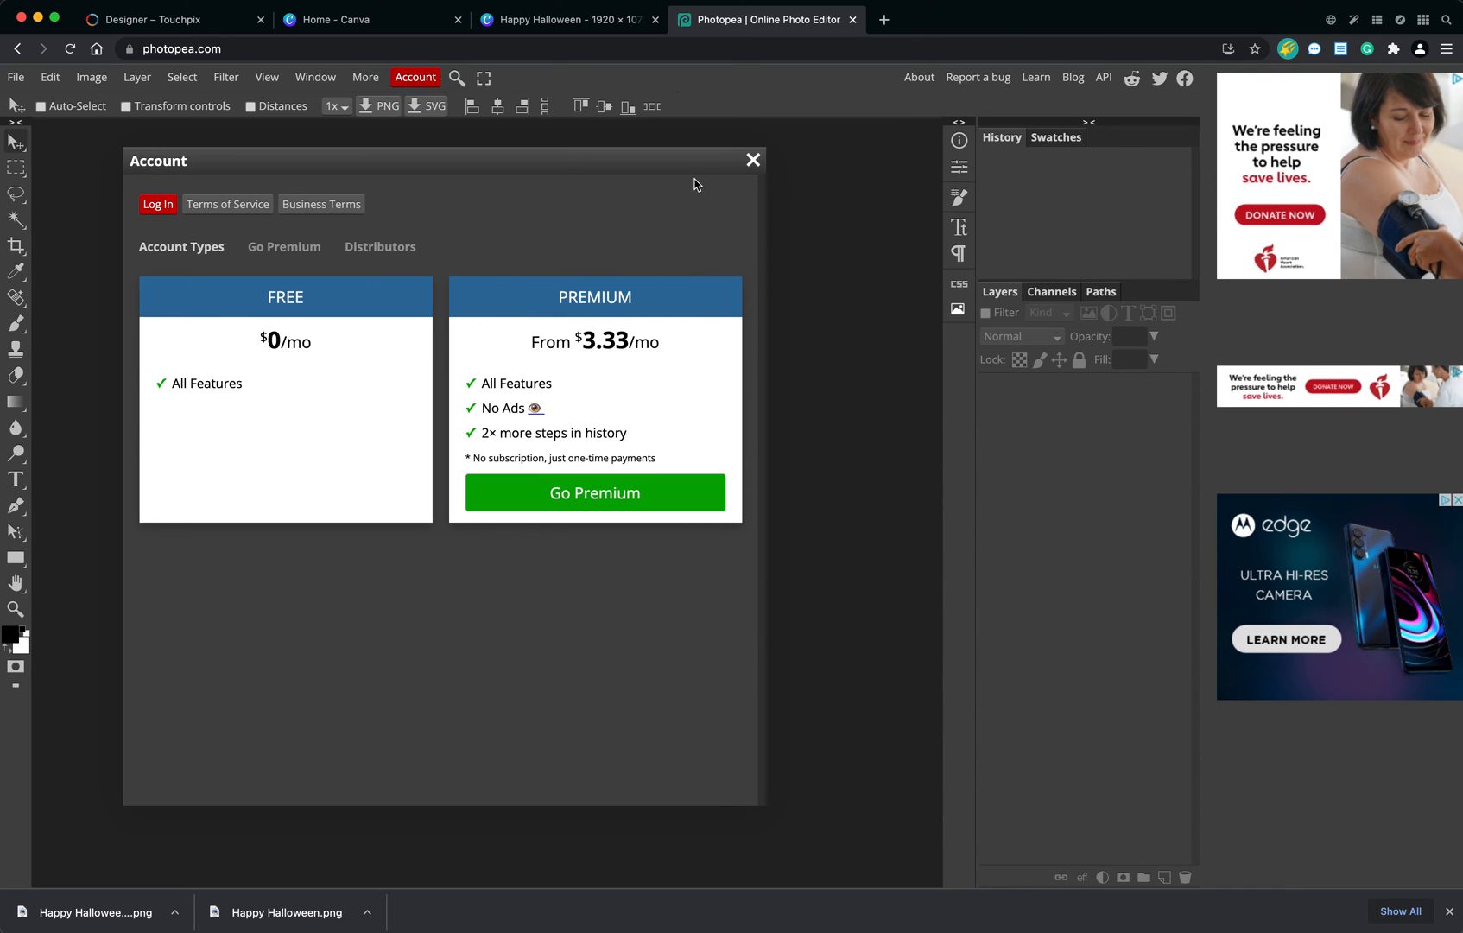
left_click(752, 159)
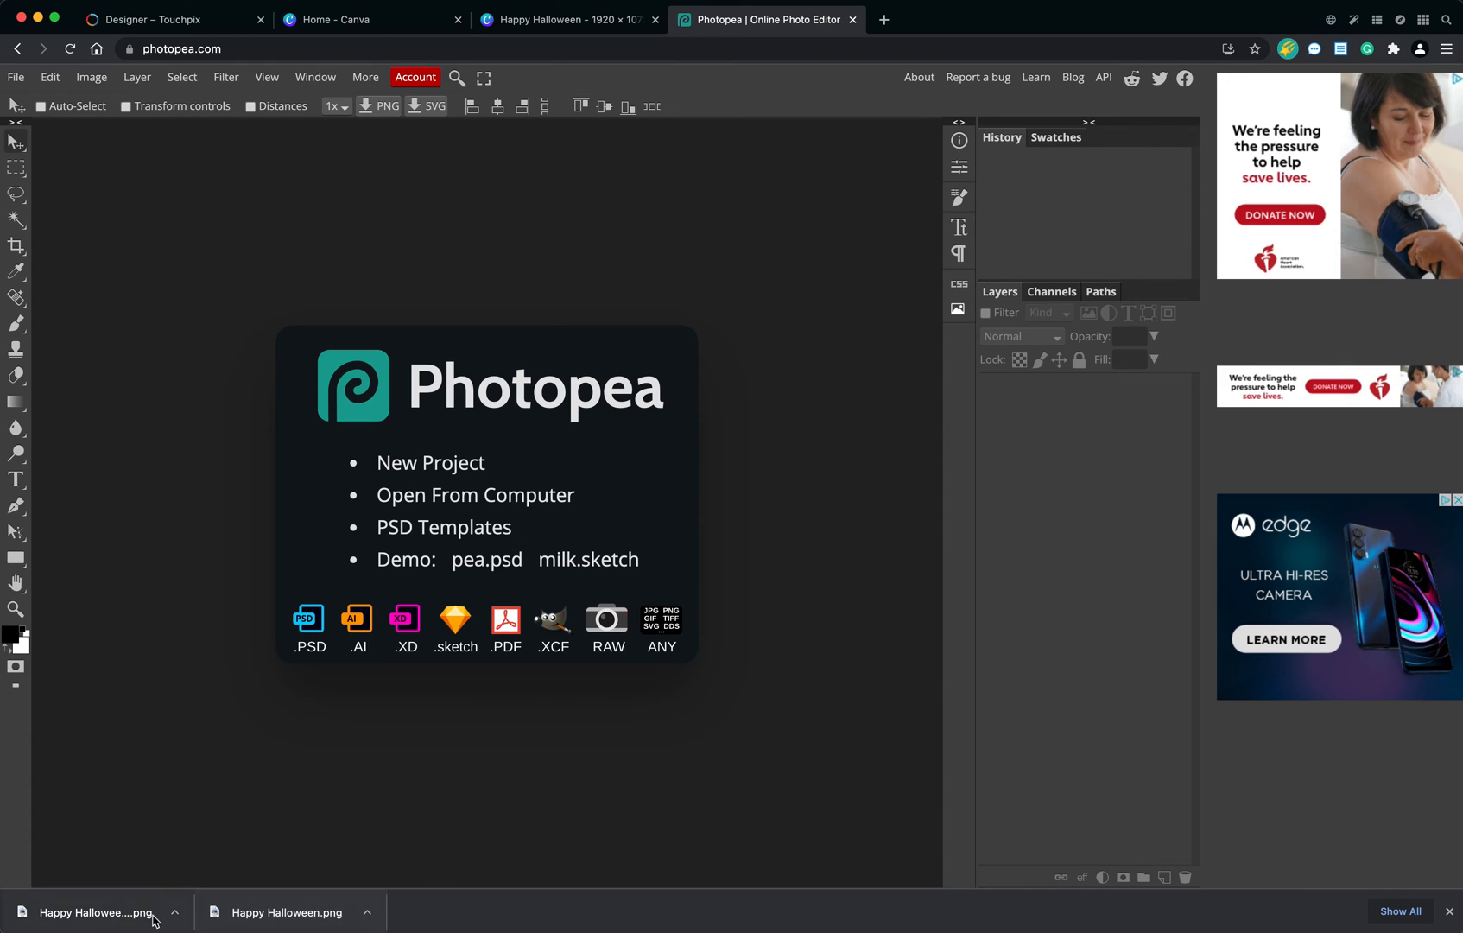
left_click_drag(278, 909, 379, 469)
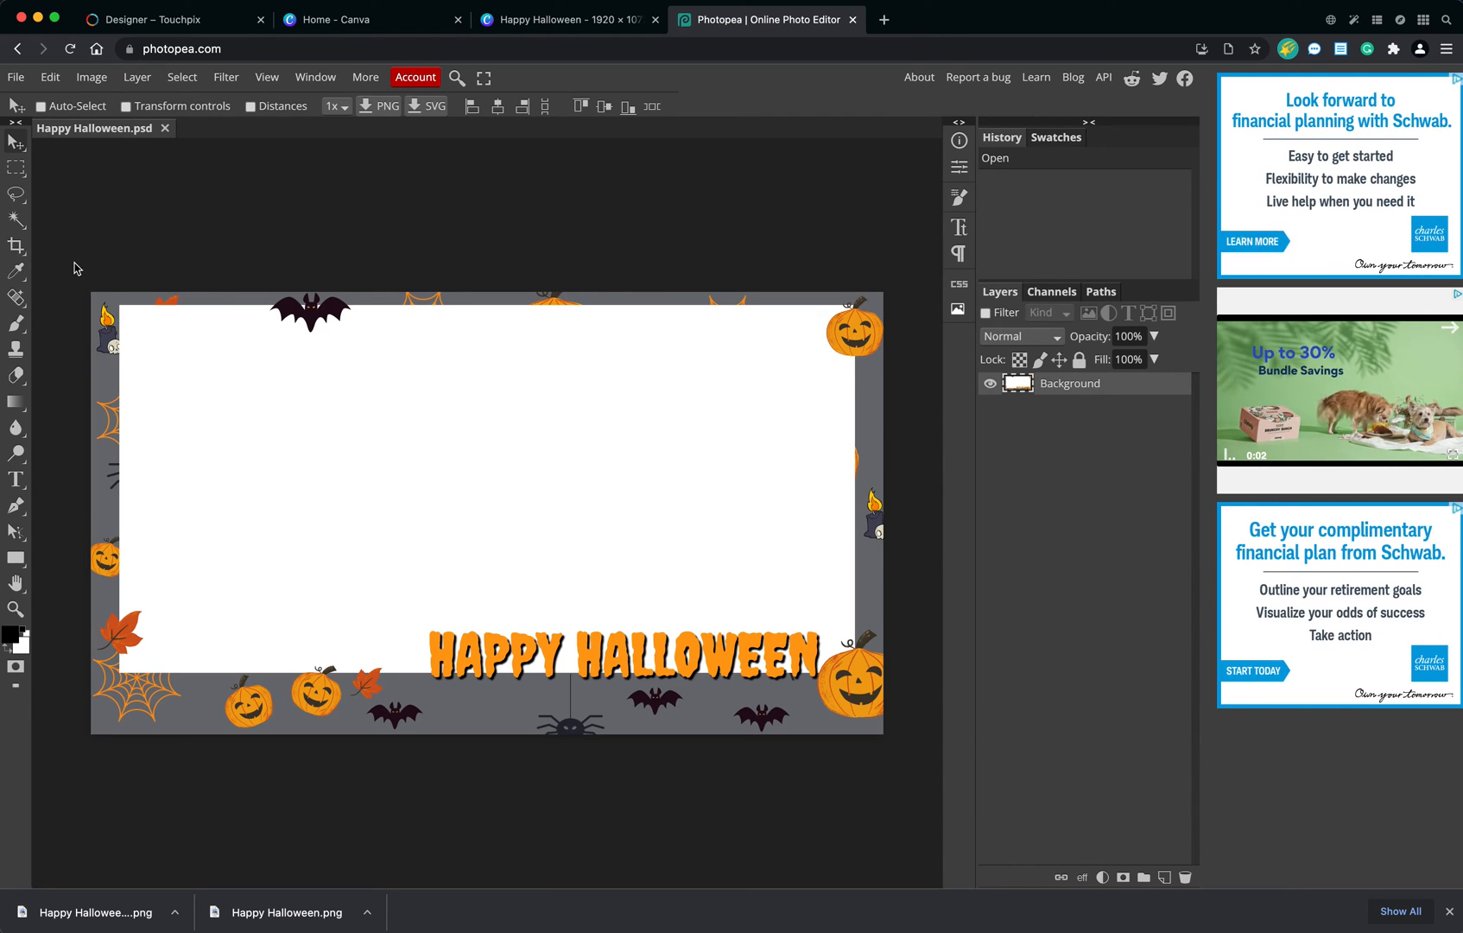
Select the overlay's white centre with the Magic Wand, inspect the selection along the top border, and clear it to transparency.
left_click(16, 223)
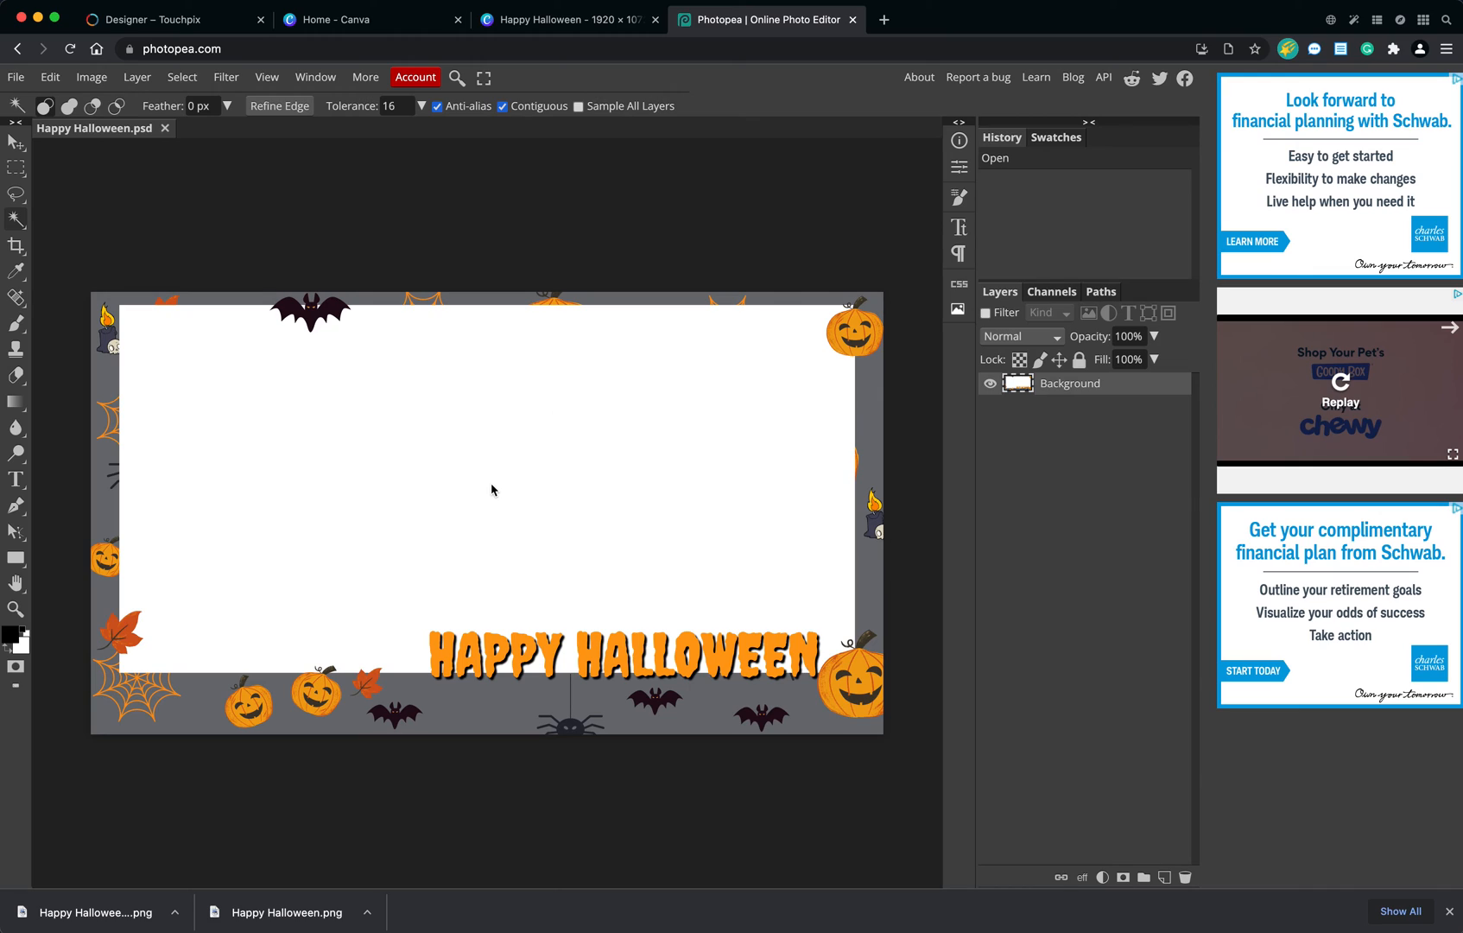
left_click(481, 411)
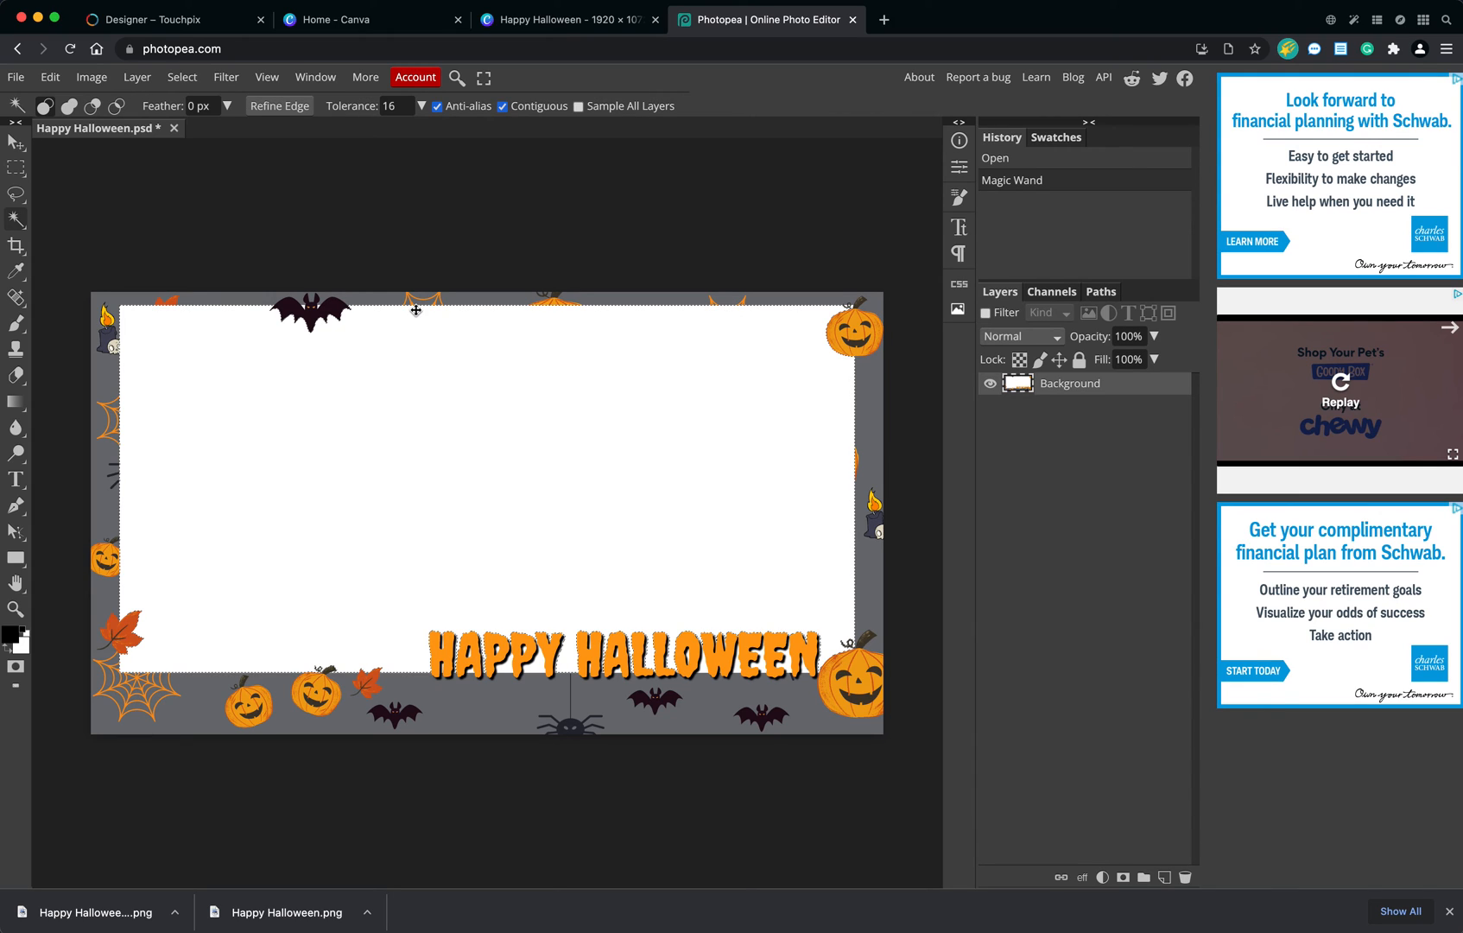
key("super+plus")
key("super+plus")
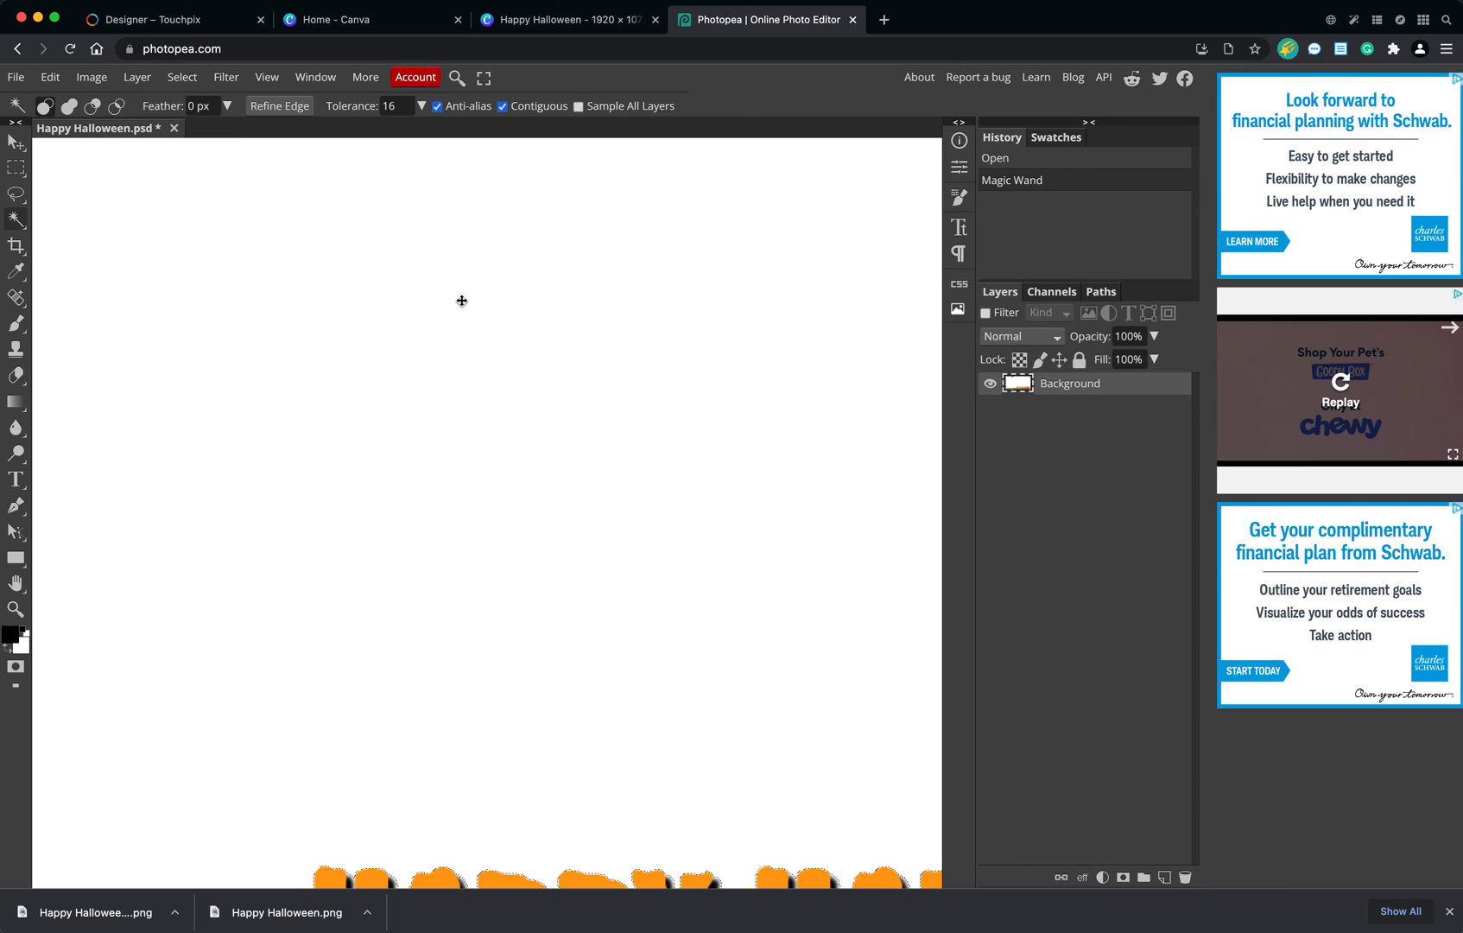
left_click_drag(477, 216, 498, 535)
left_click_drag(510, 308, 507, 478)
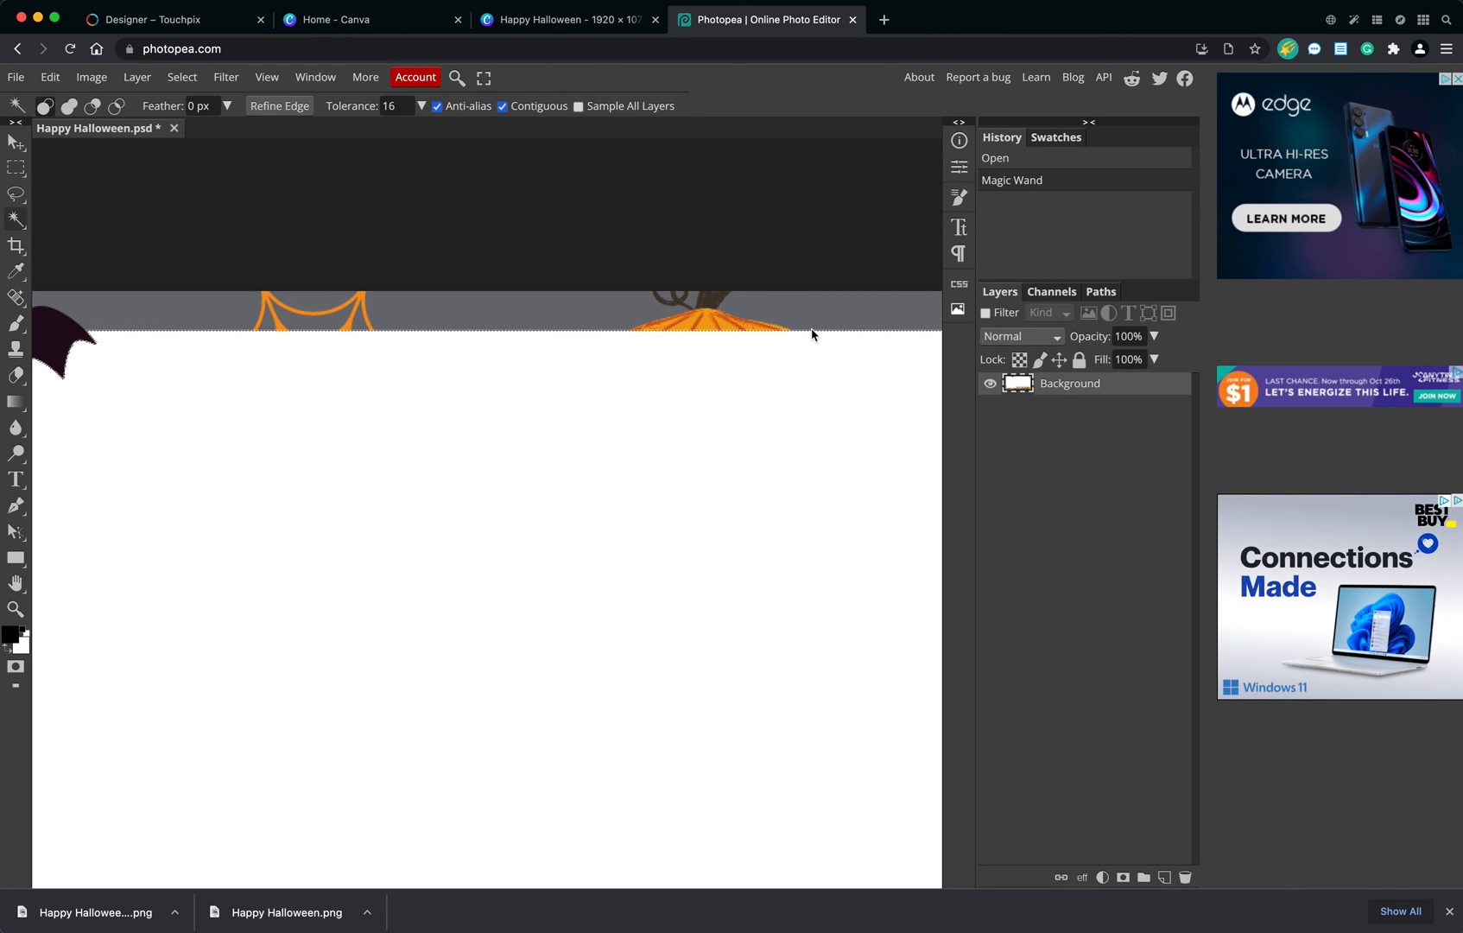
scroll(595, 437, "left", 5)
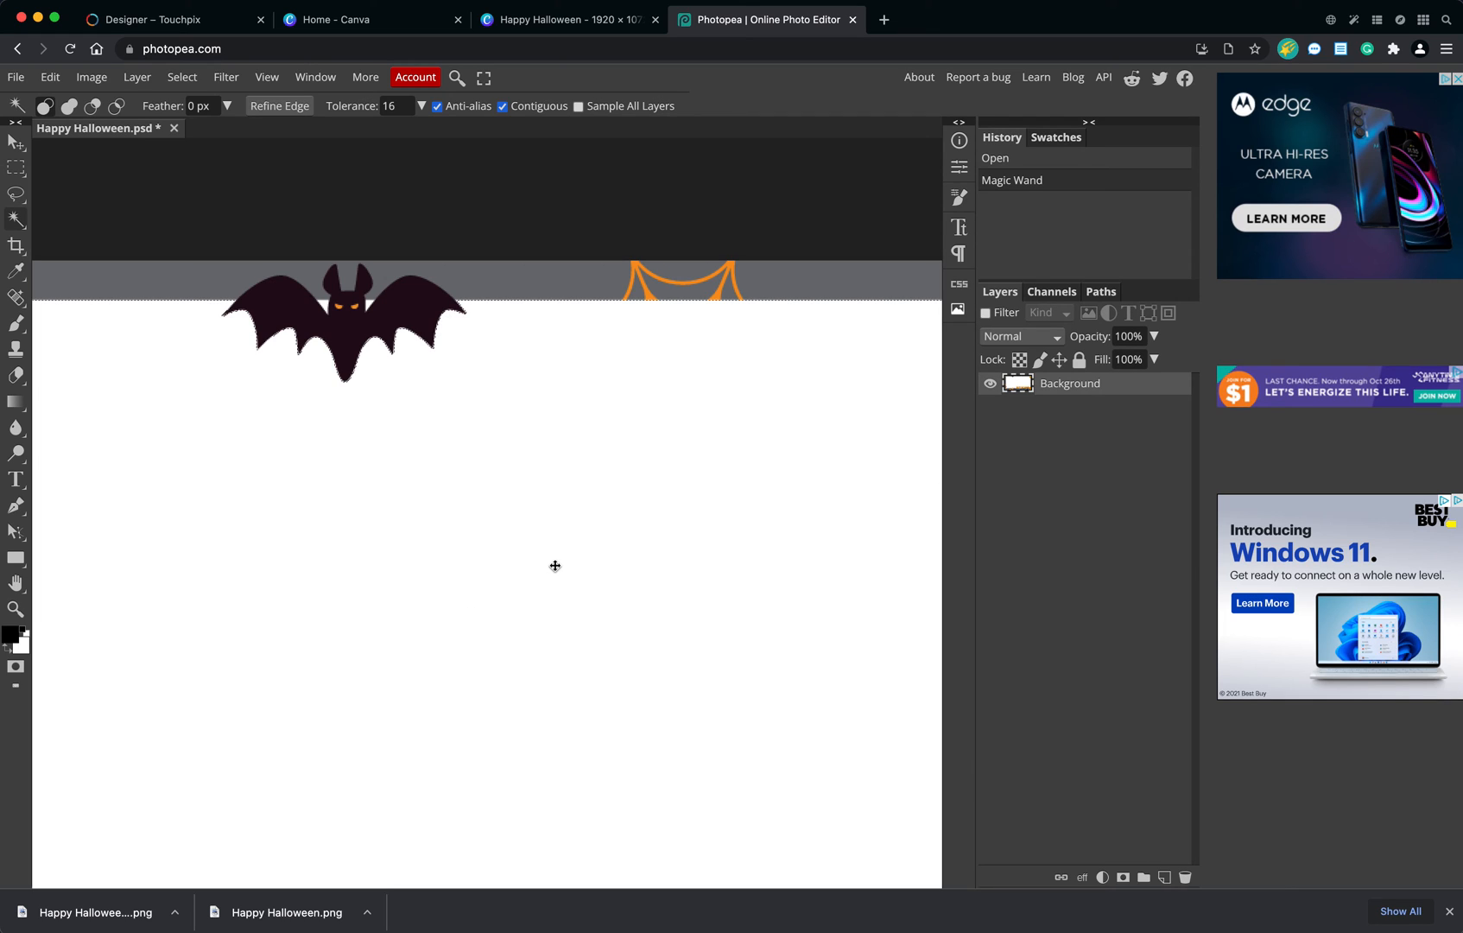
scroll(555, 570, "down", 5)
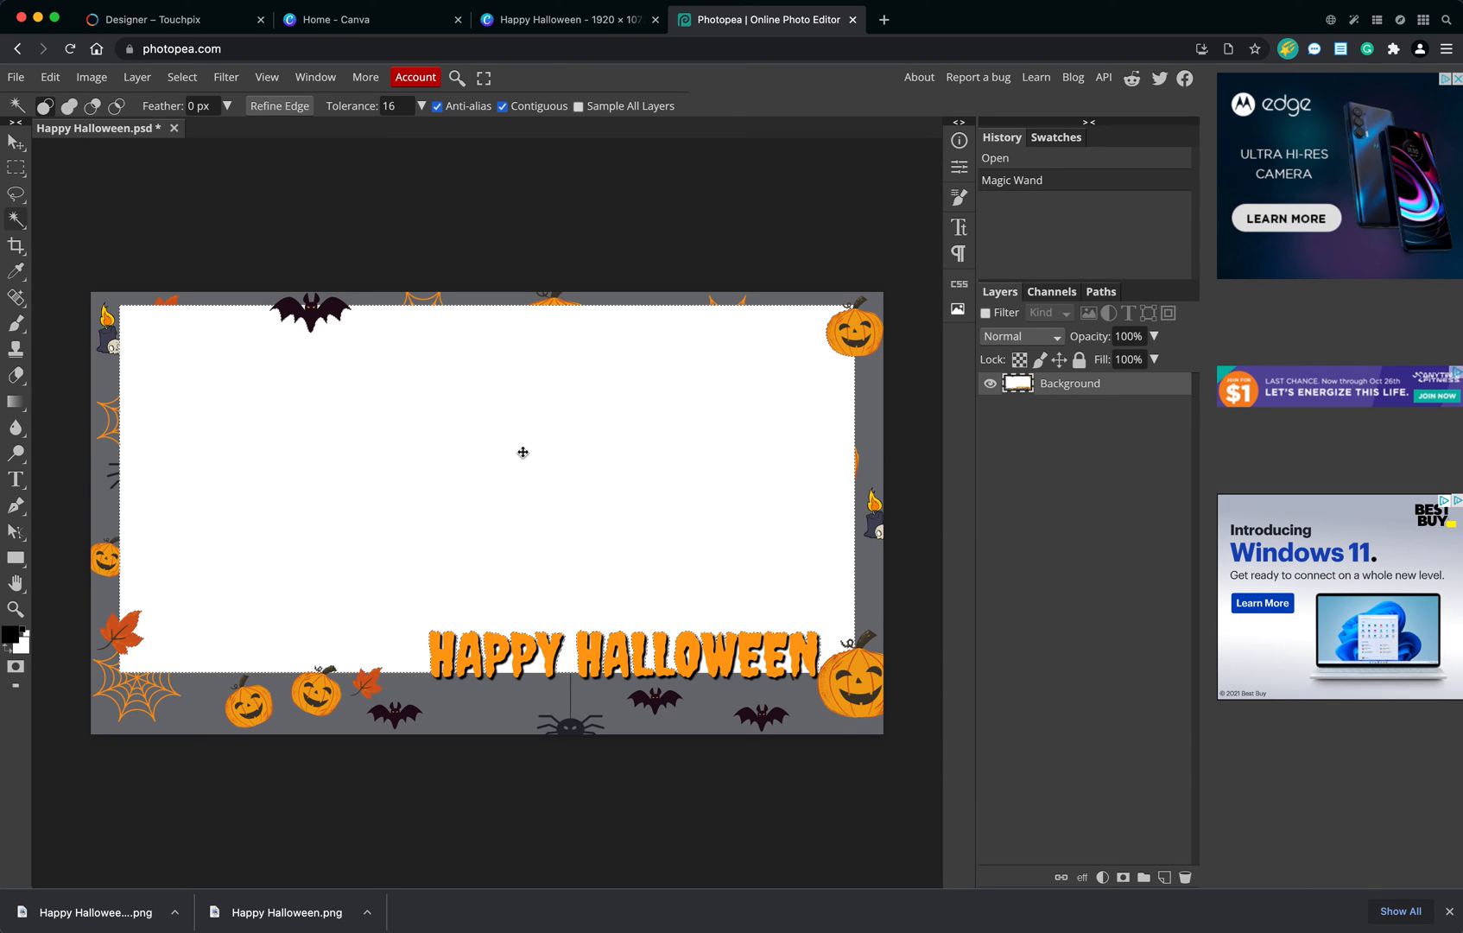
key("Delete")
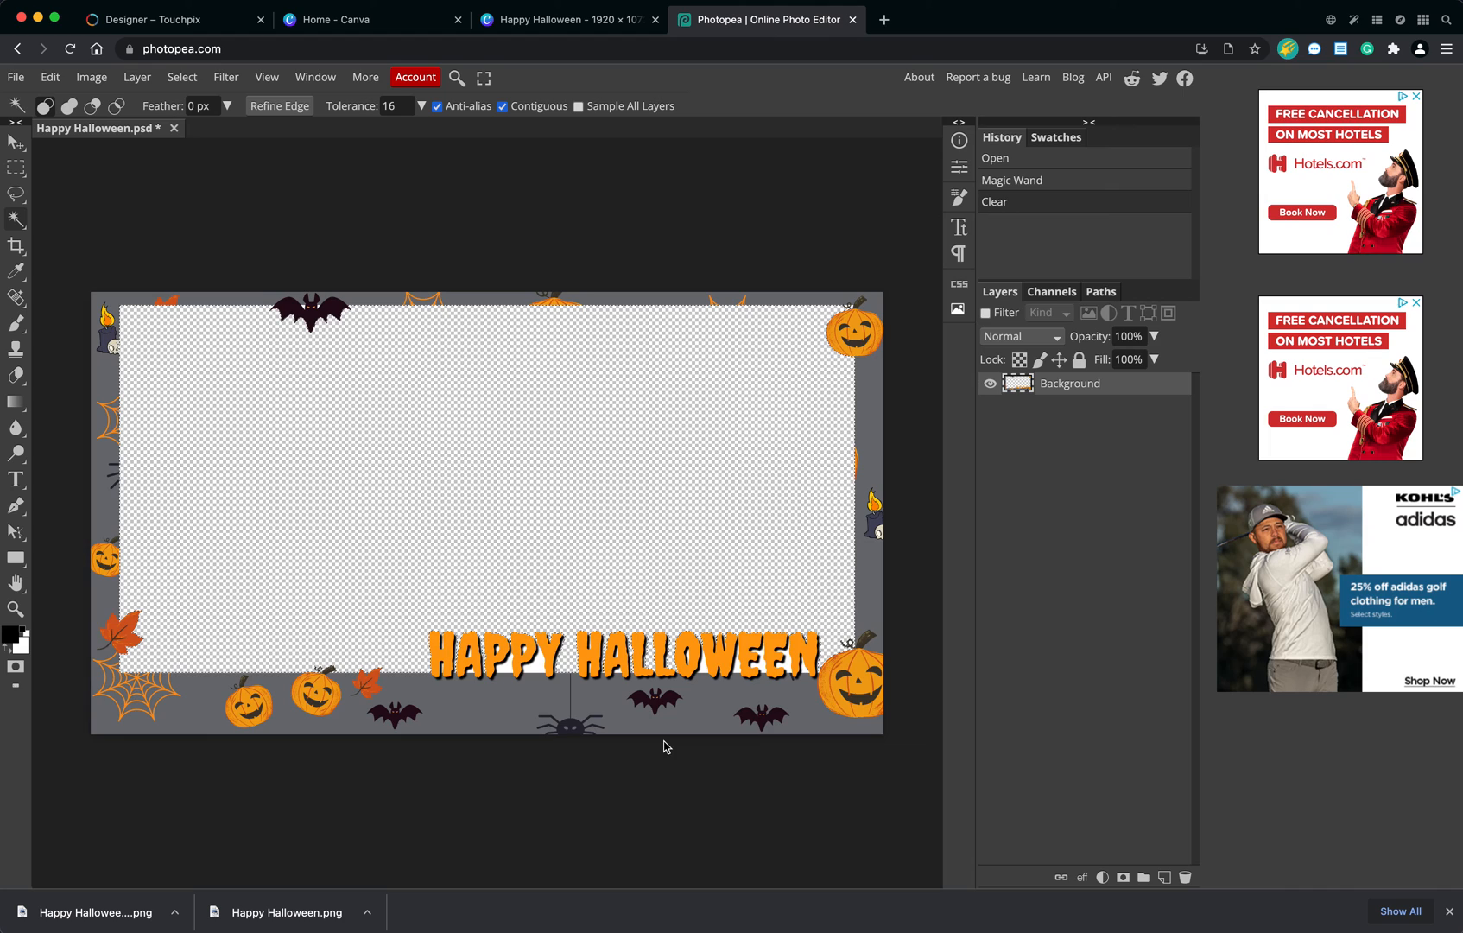
Select and clear the leftover white areas between and inside the letters of HAPPY with the Magic Wand.
scroll(664, 745, "up", 5)
left_click_drag(663, 741, 532, 255)
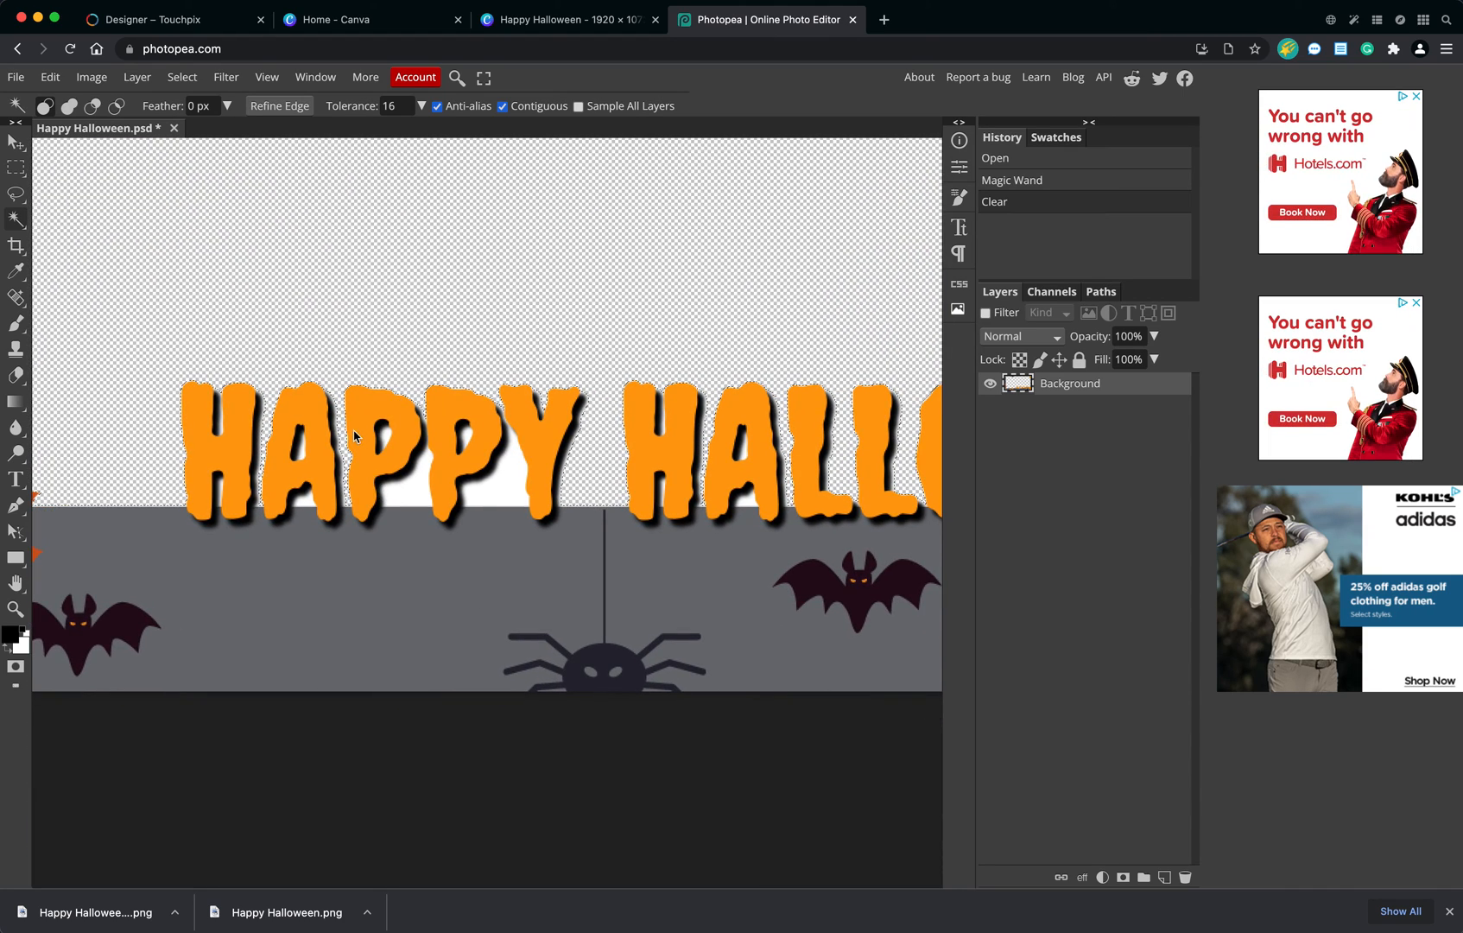
left_click(414, 494)
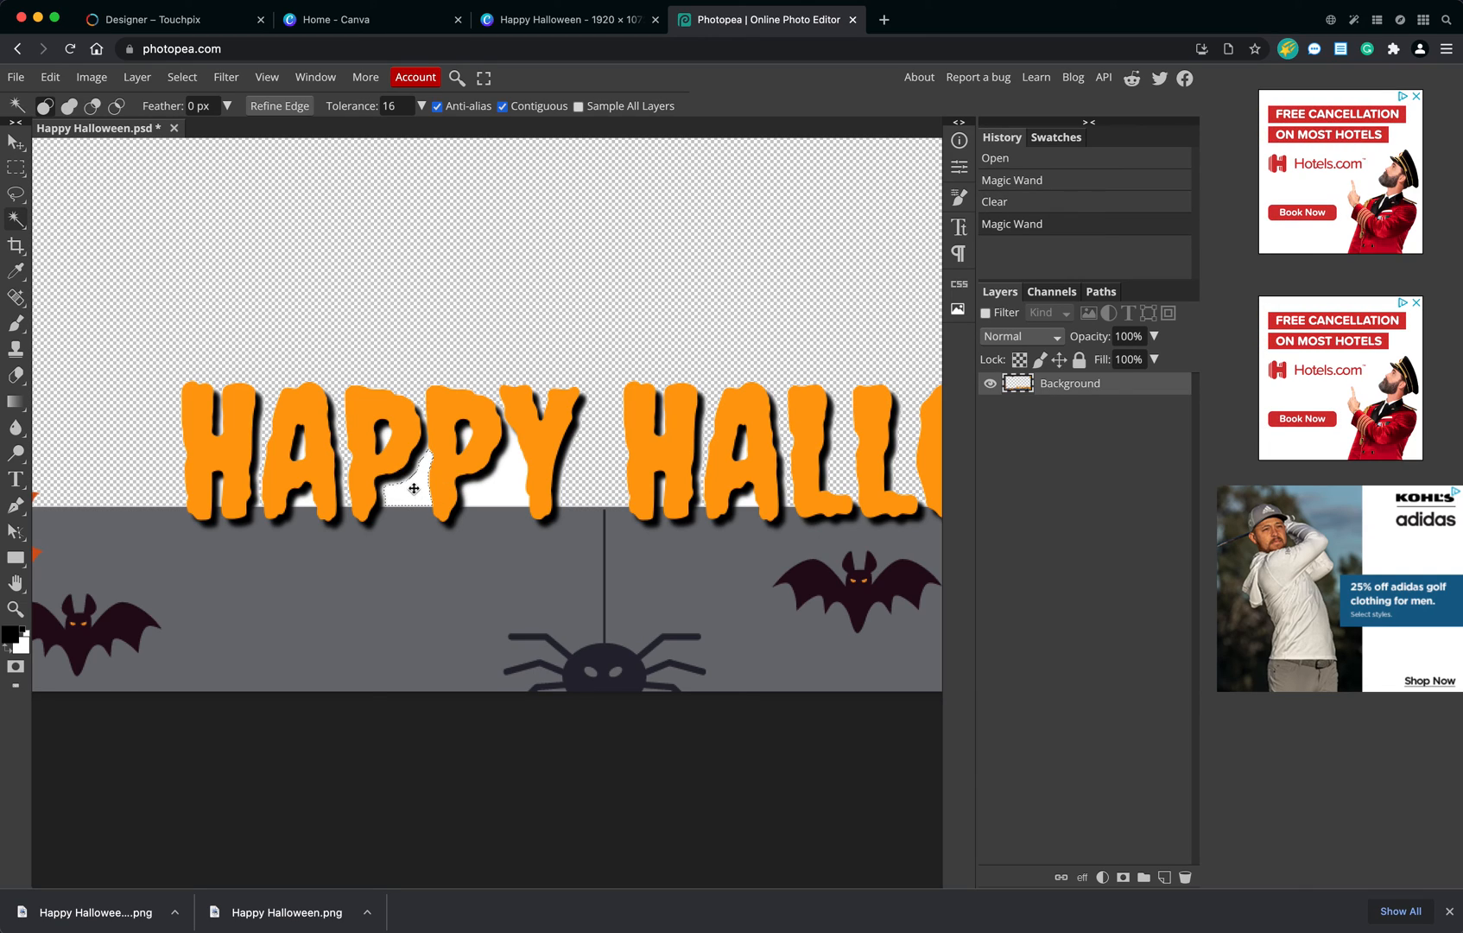
key("Delete")
left_click(495, 474)
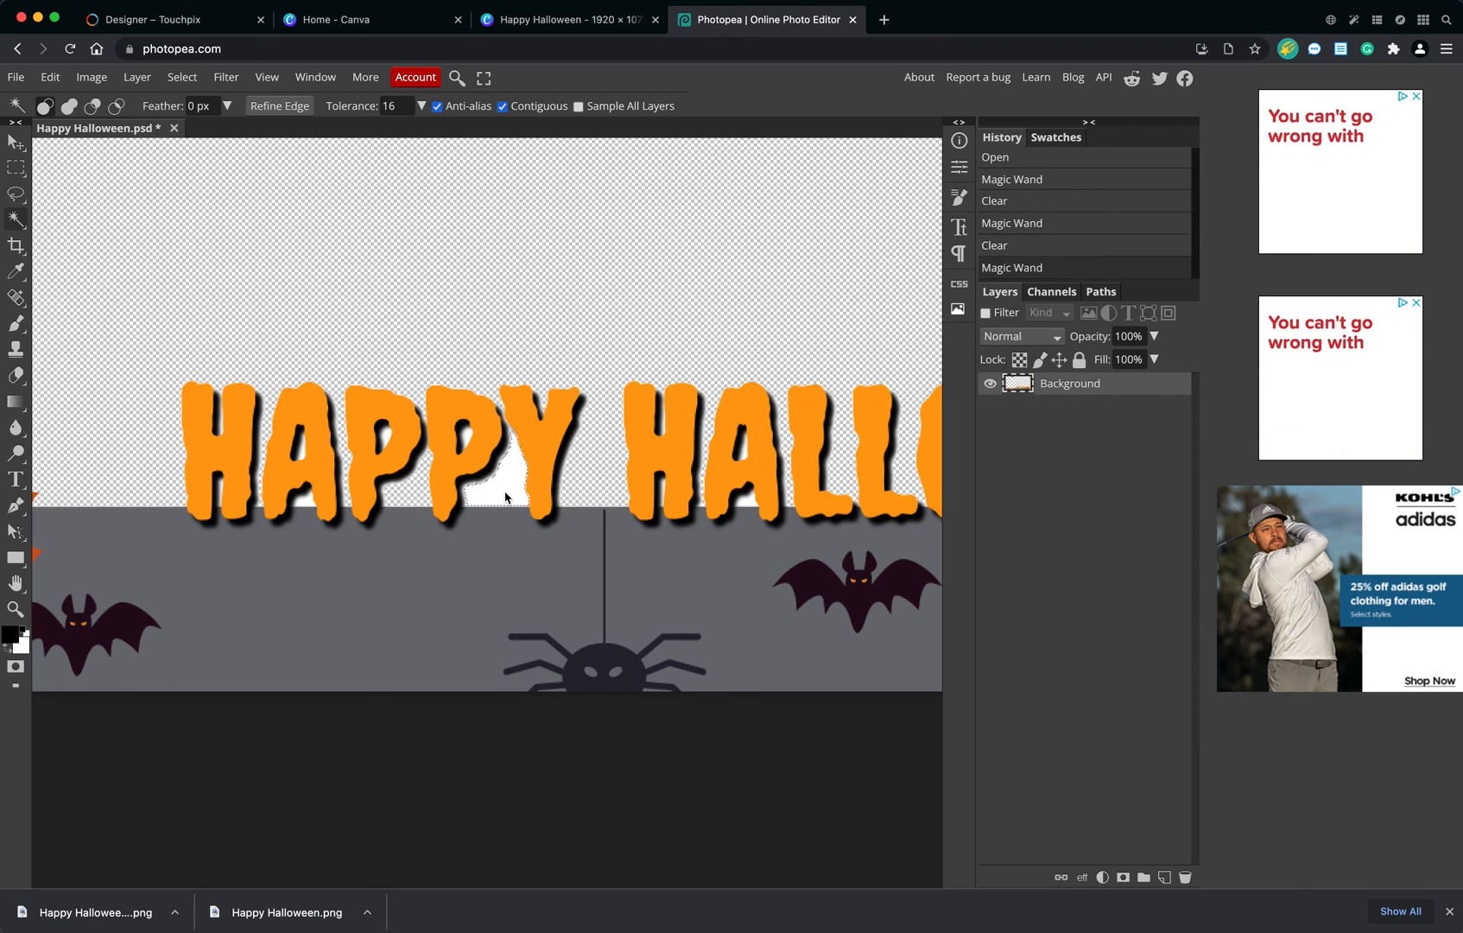
key("Delete")
left_click(467, 435)
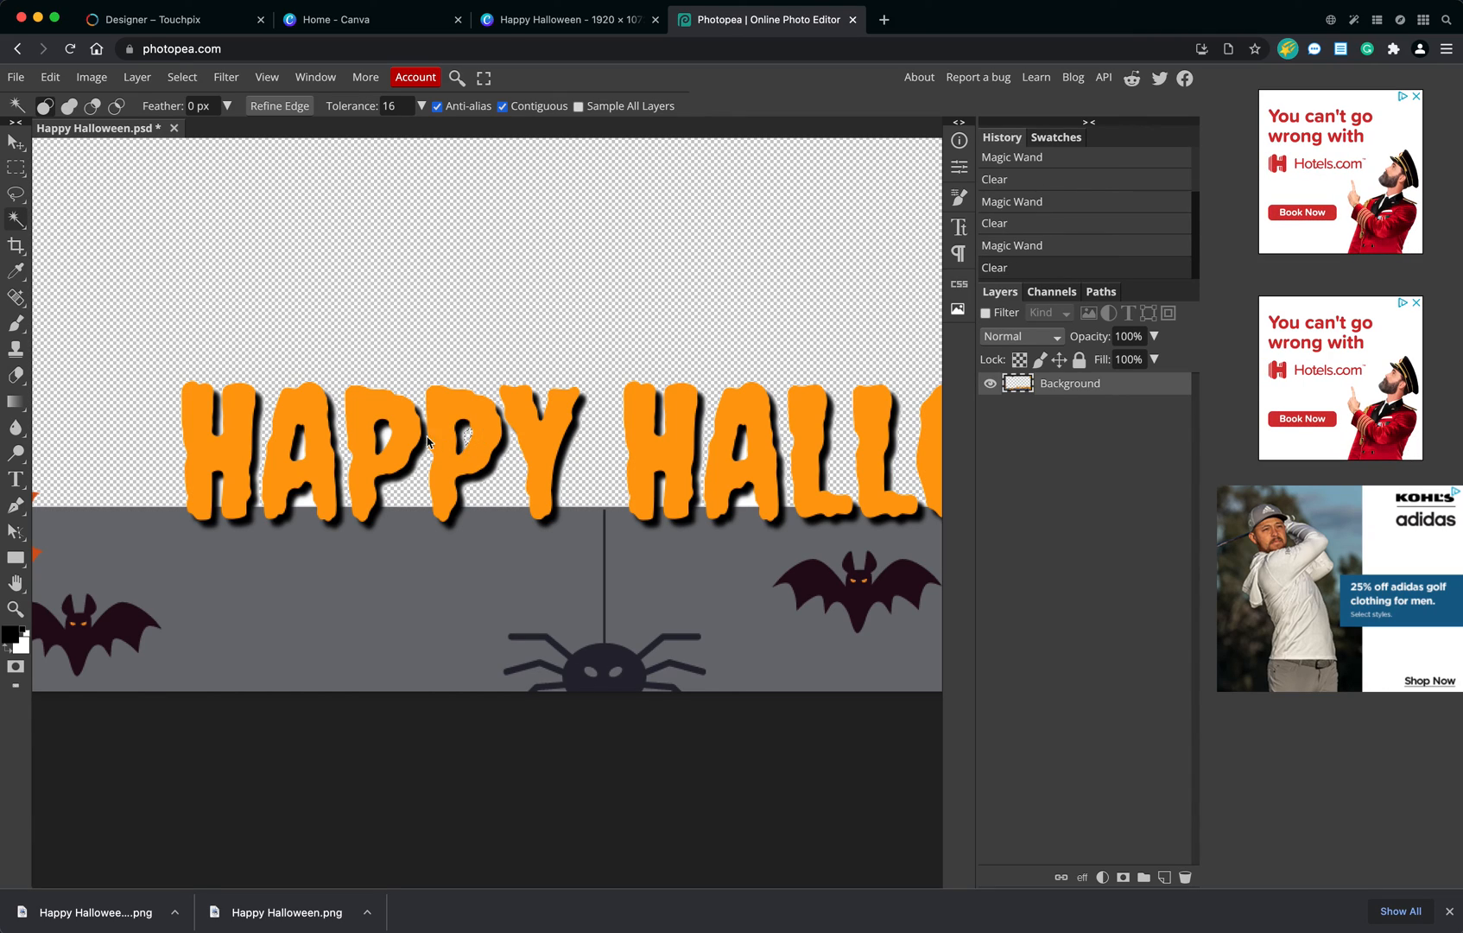
left_click(387, 439)
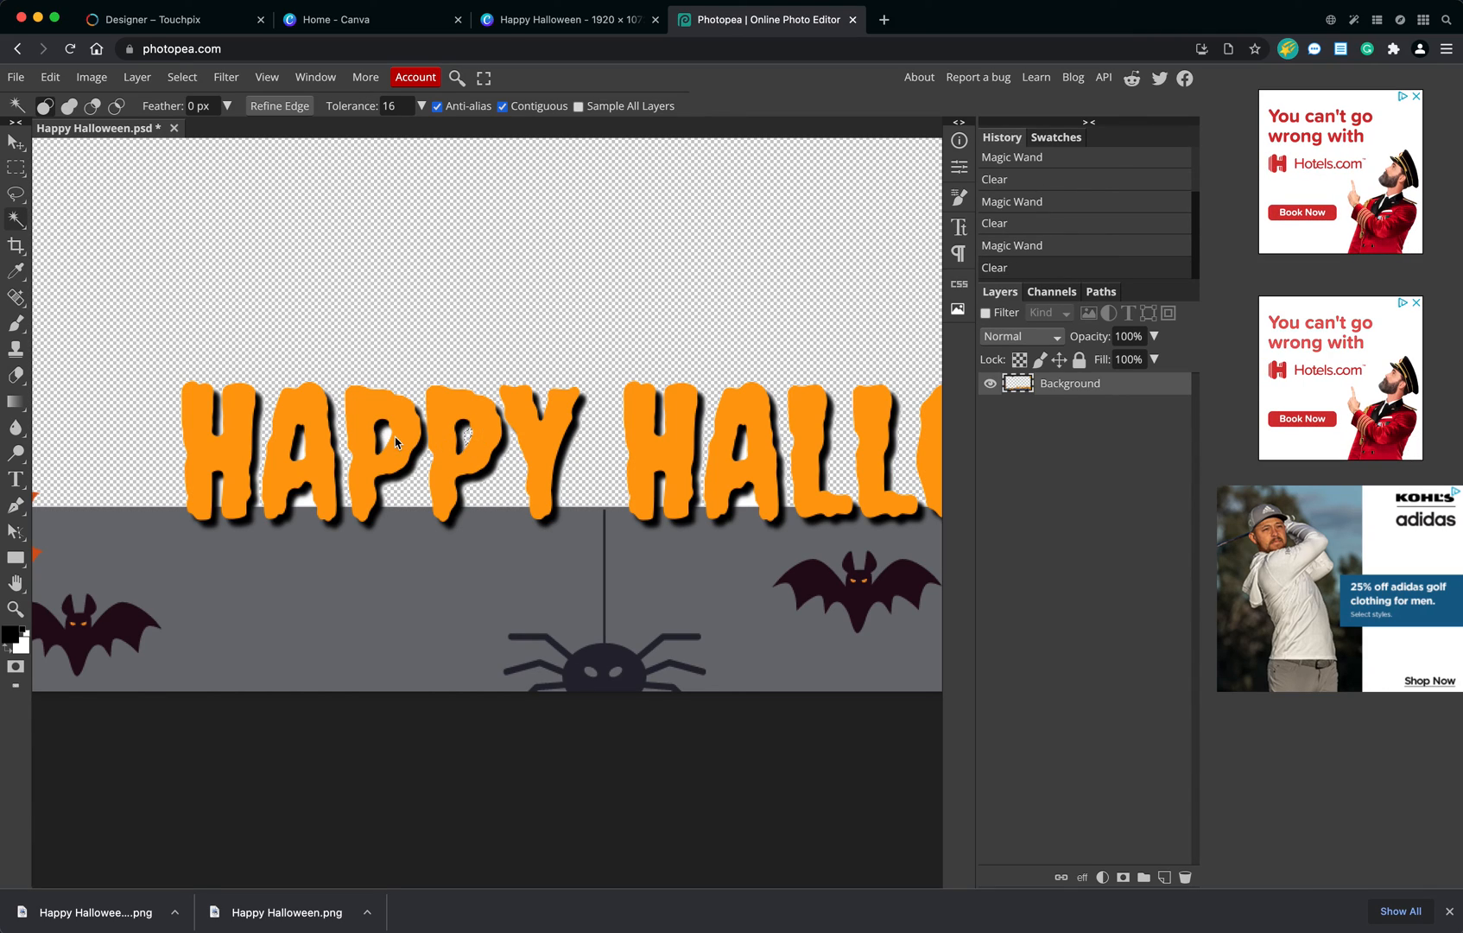
left_click(301, 452)
key("Delete")
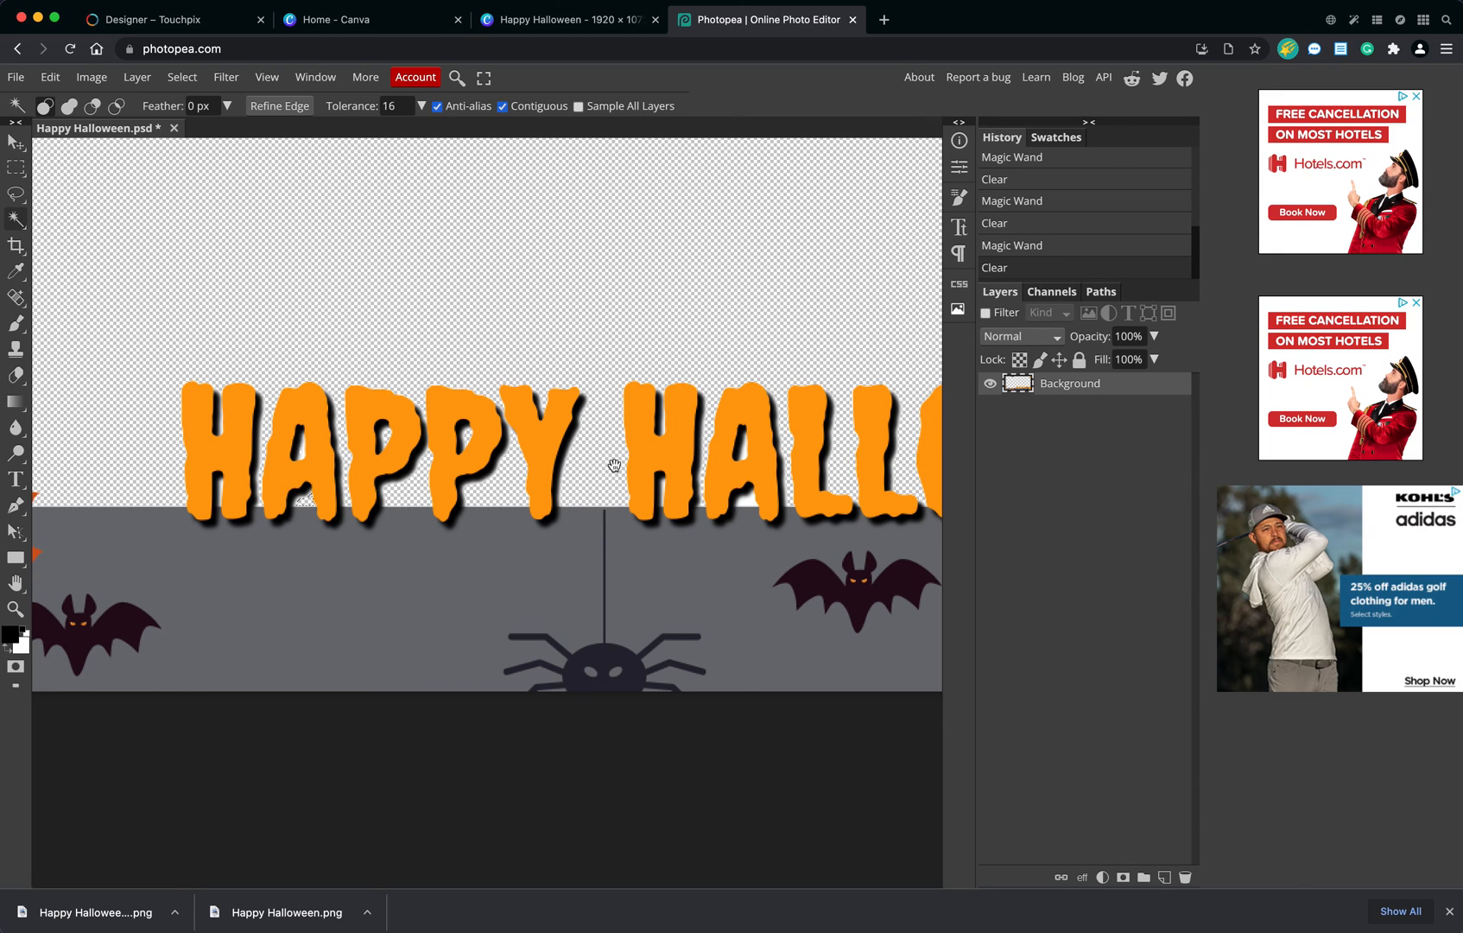
Clear the remaining white gaps between the letters of HALLOWEEN with Magic Wand selections.
left_click_drag(614, 465, 281, 461)
left_click(676, 490)
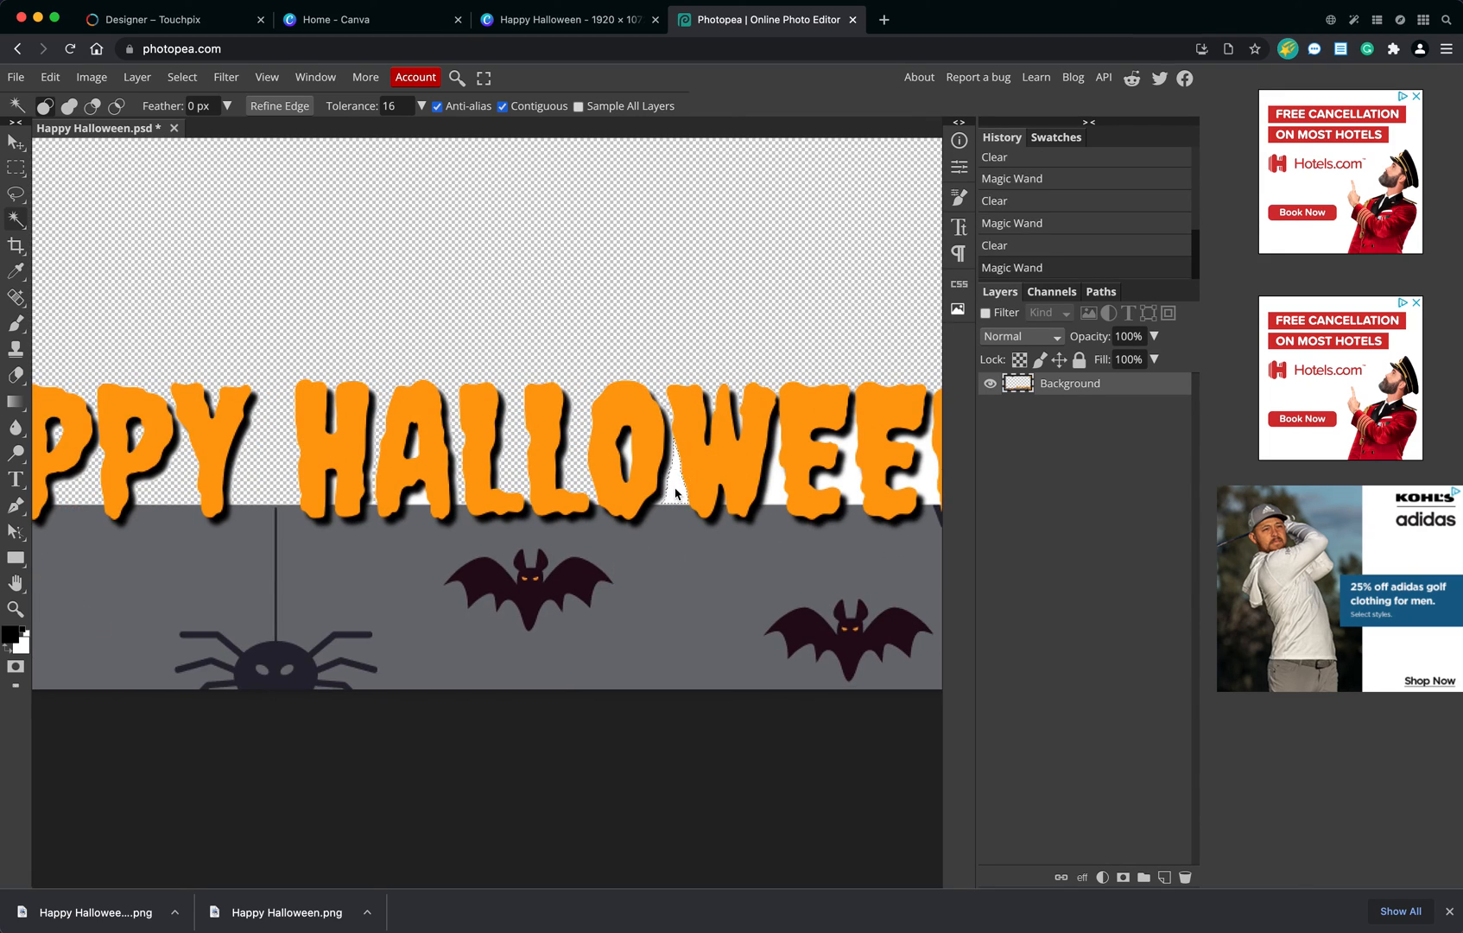
key("Delete")
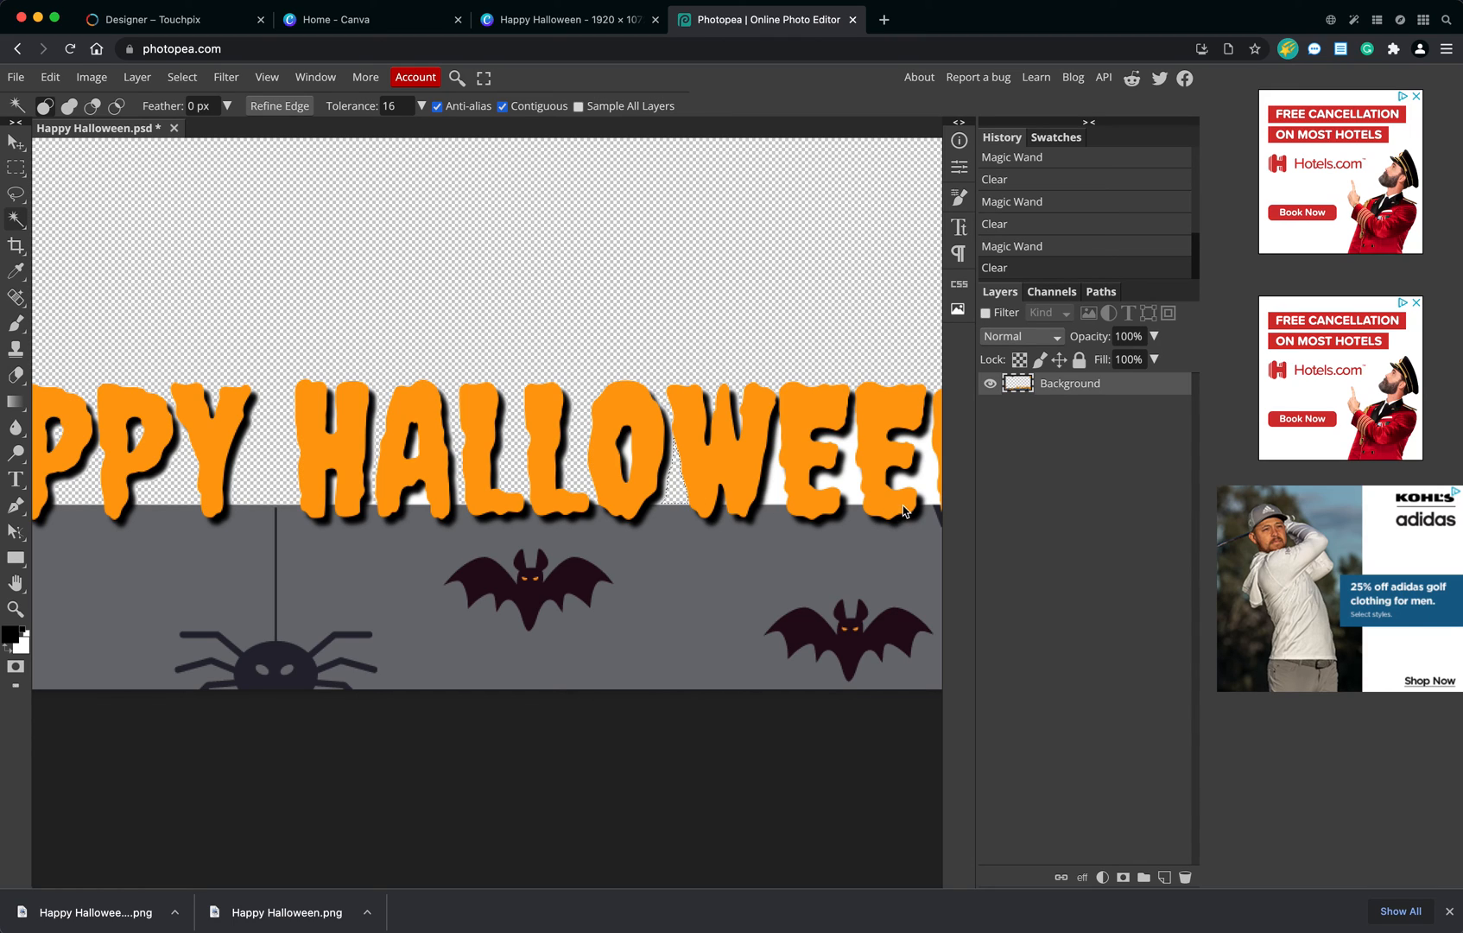
left_click_drag(817, 497, 497, 517)
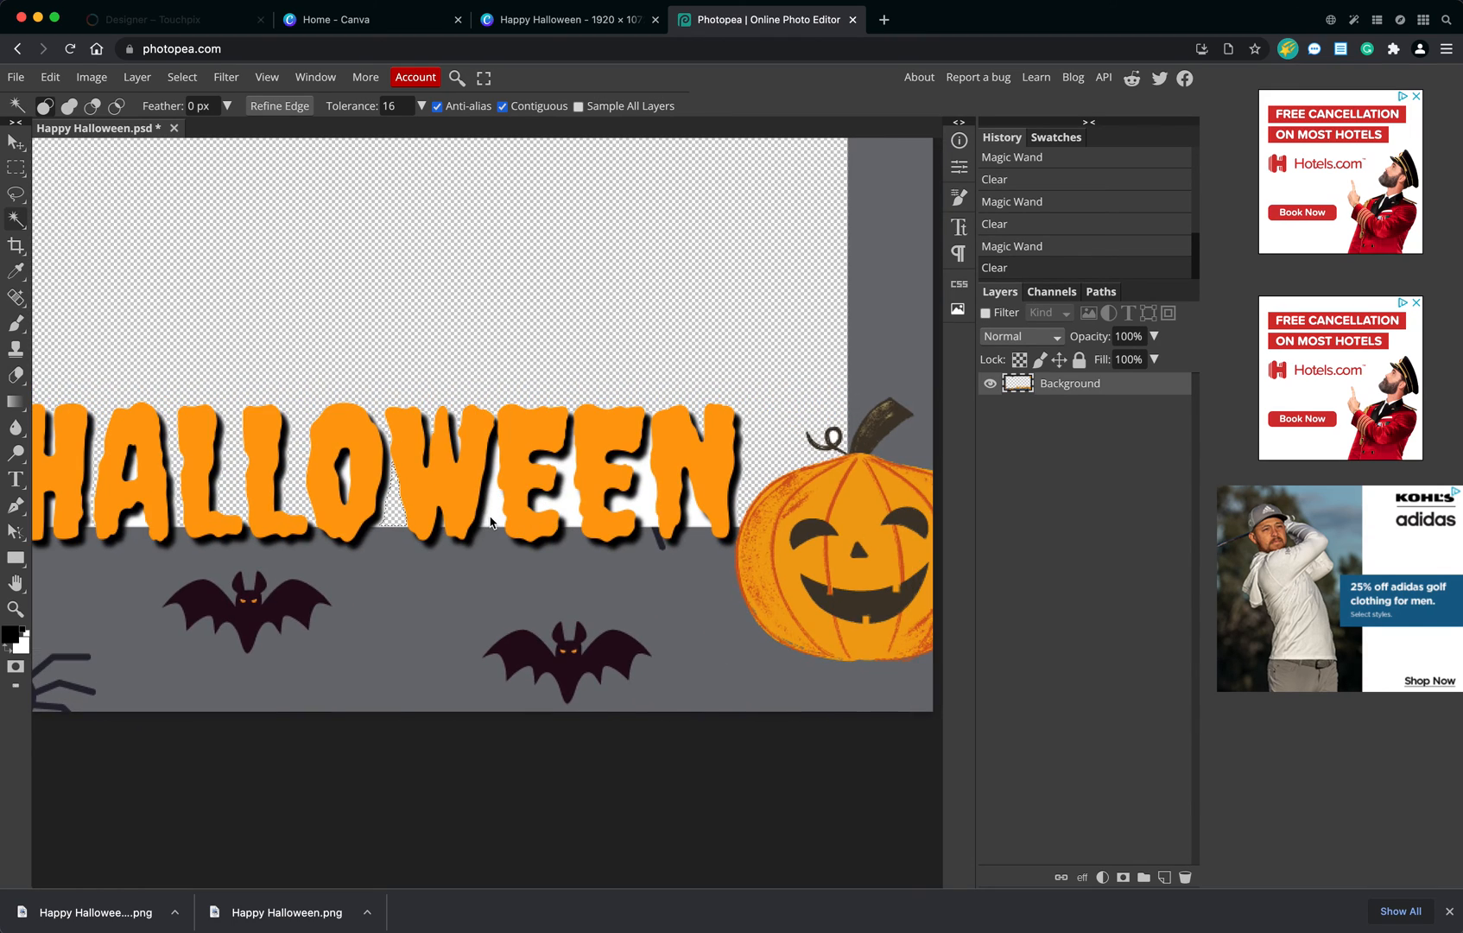
left_click(562, 502)
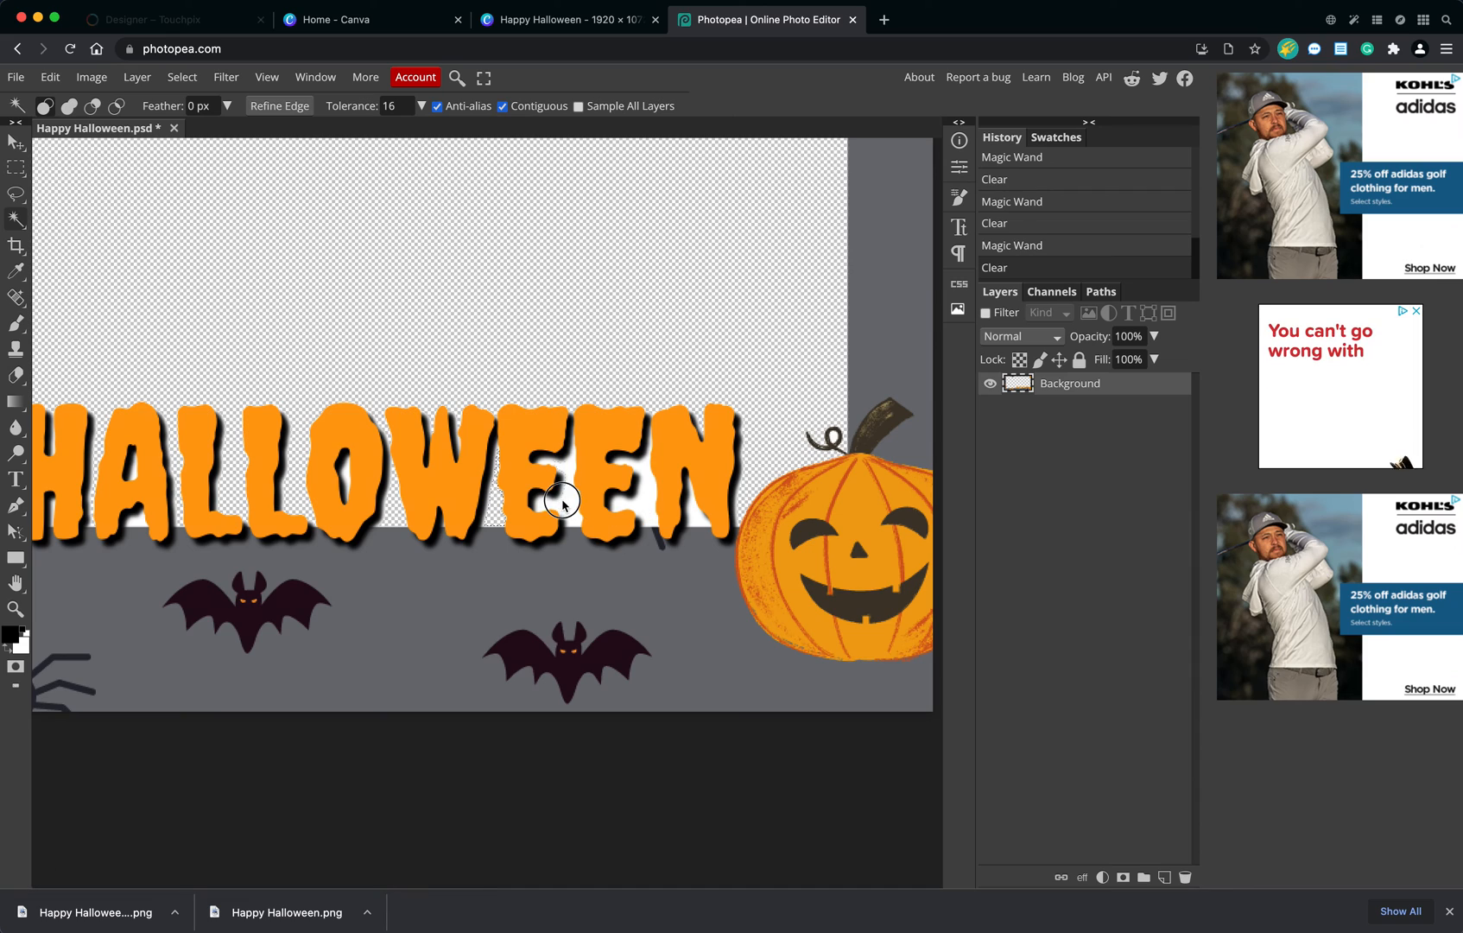
key("Delete")
left_click(654, 503)
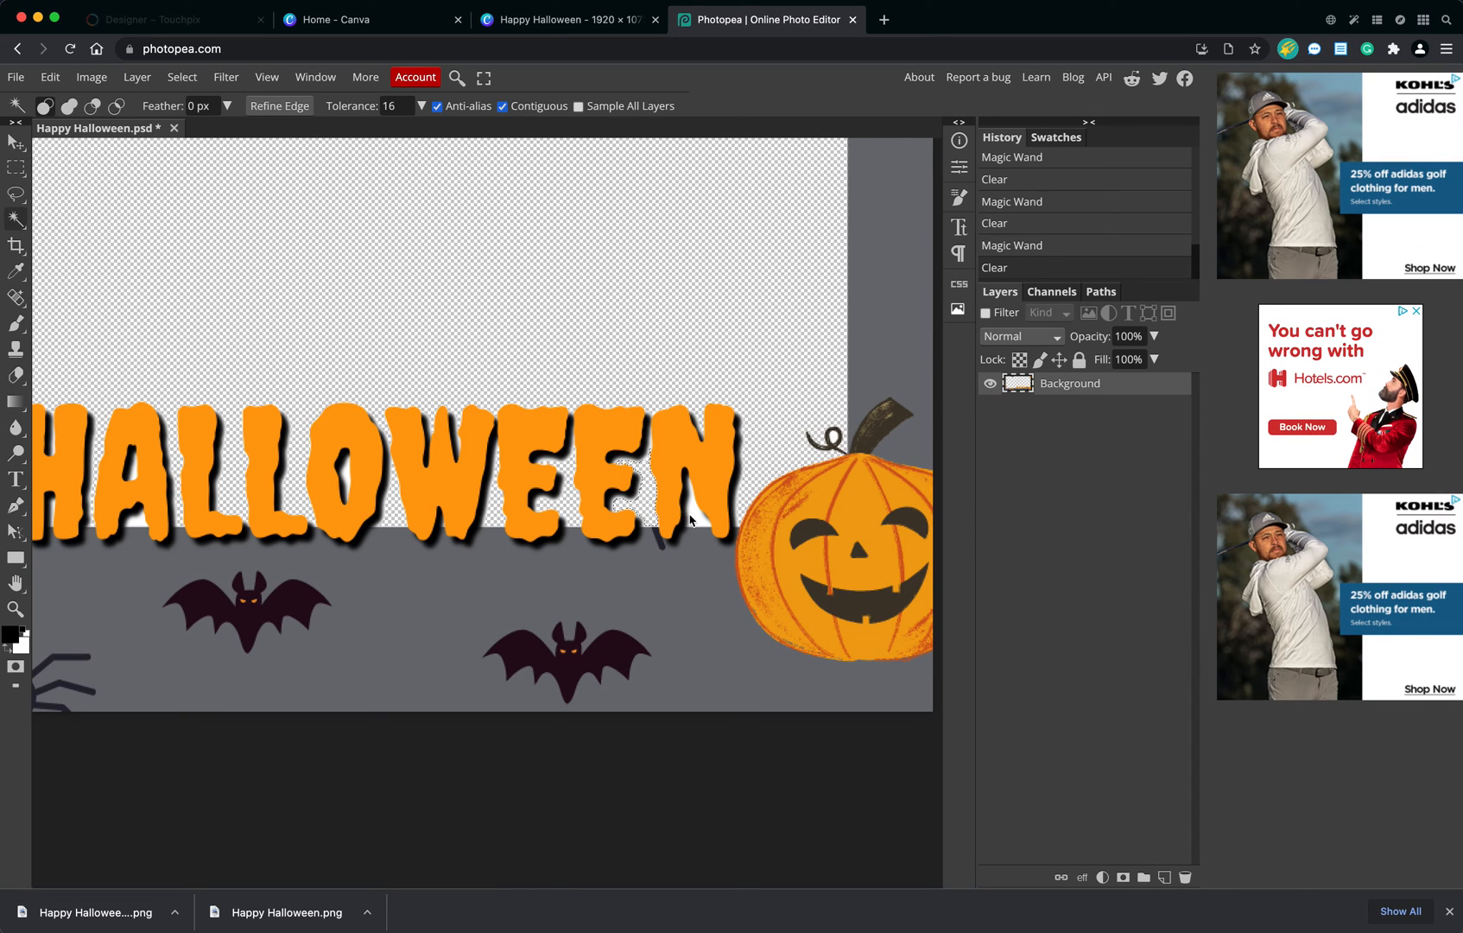
key("Delete")
left_click_drag(526, 333, 653, 533)
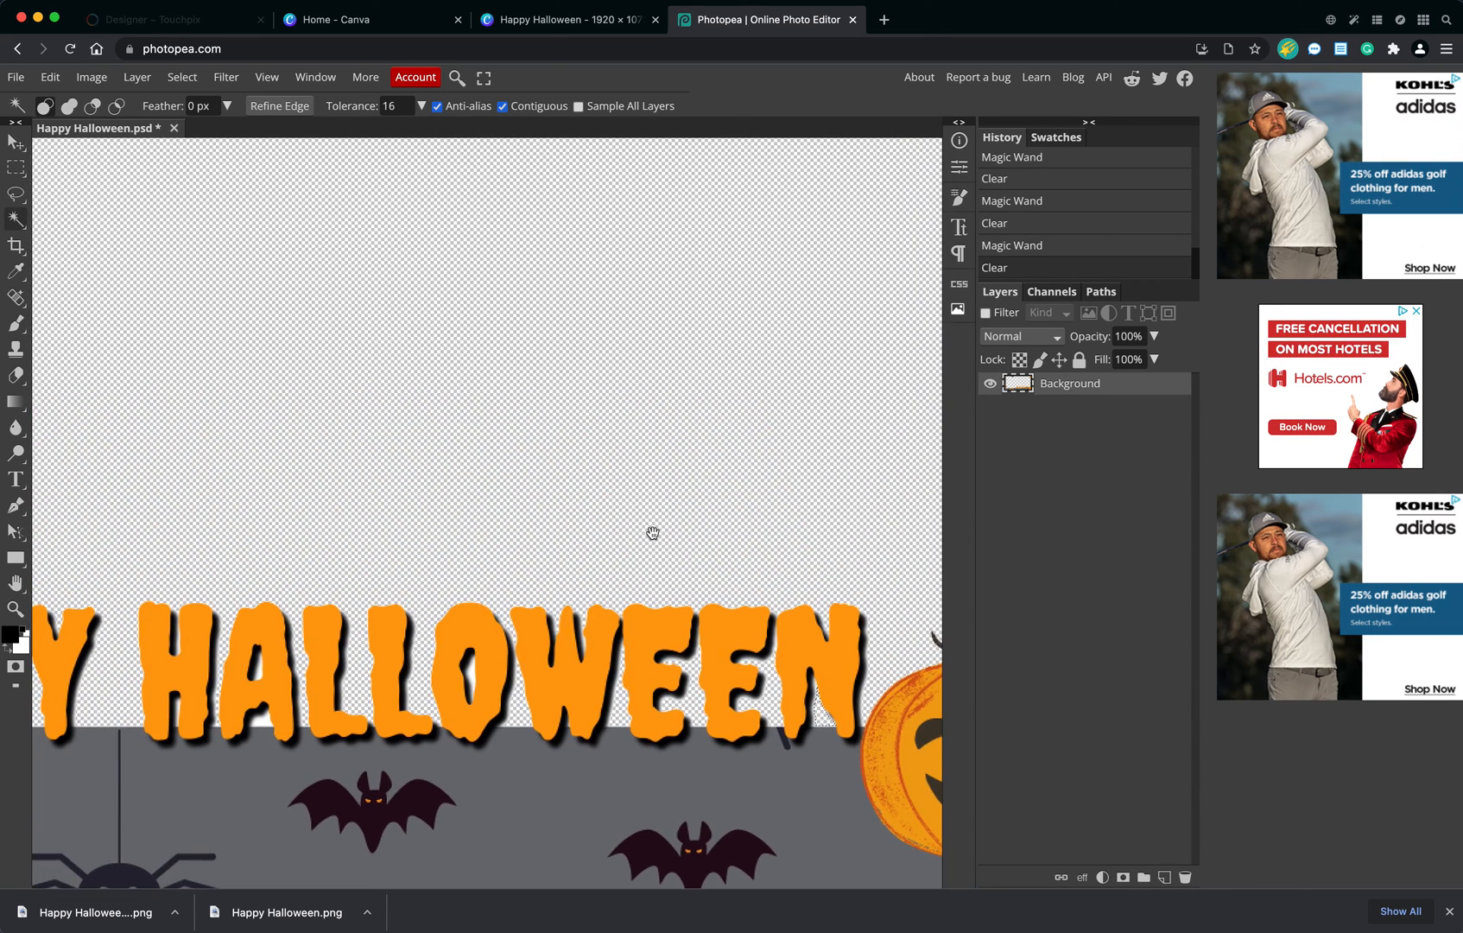
Clear the small white area beside the head of the bat on the top border, and deselect.
key("super+0")
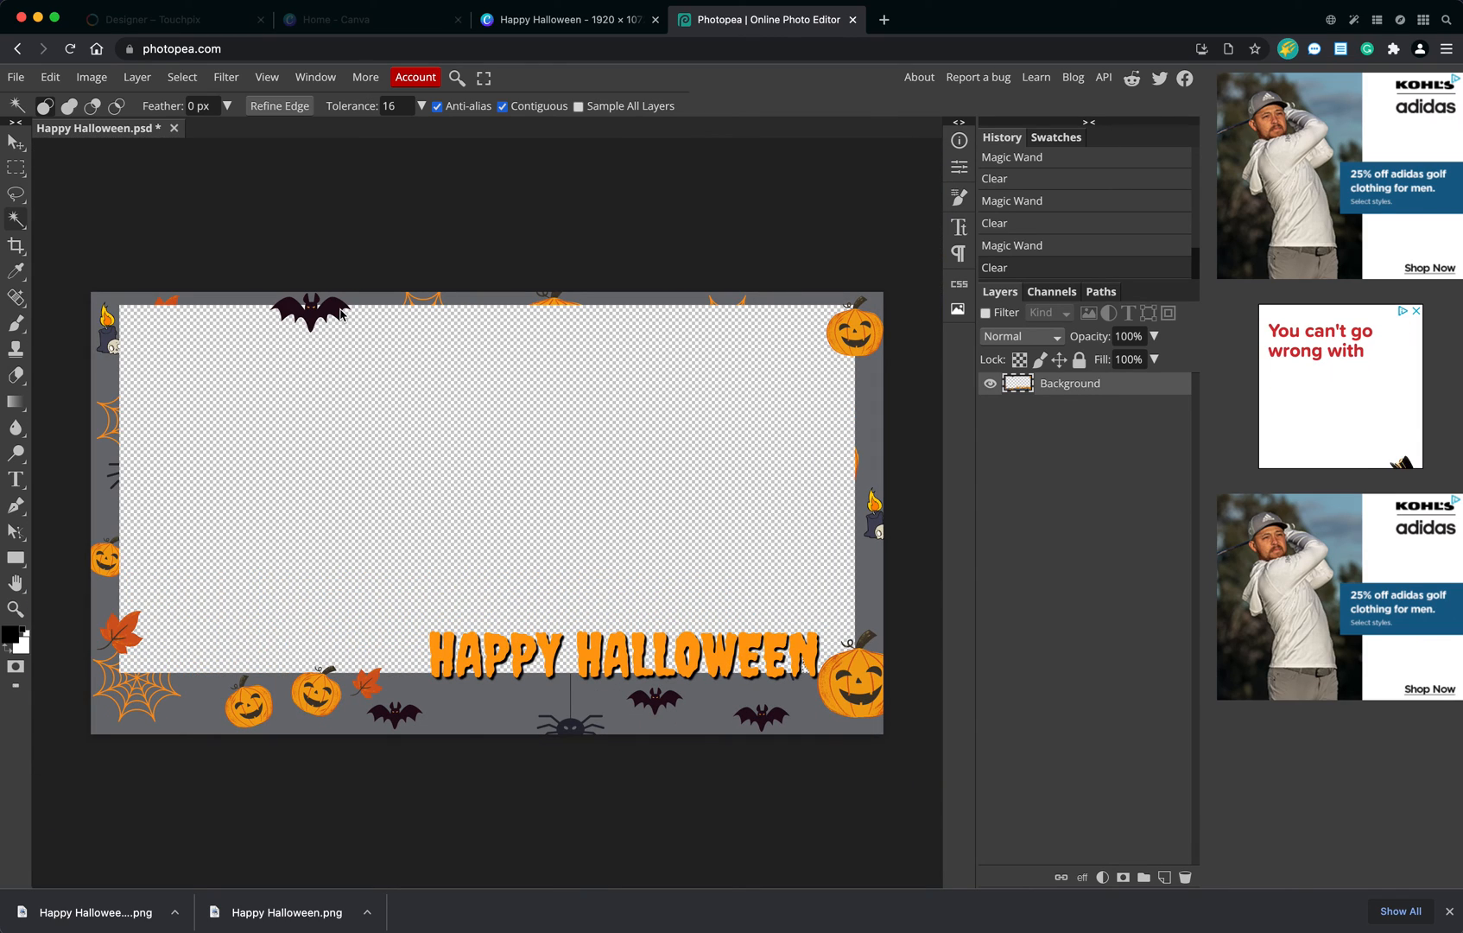
key("super+equal")
left_click_drag(235, 226, 499, 608)
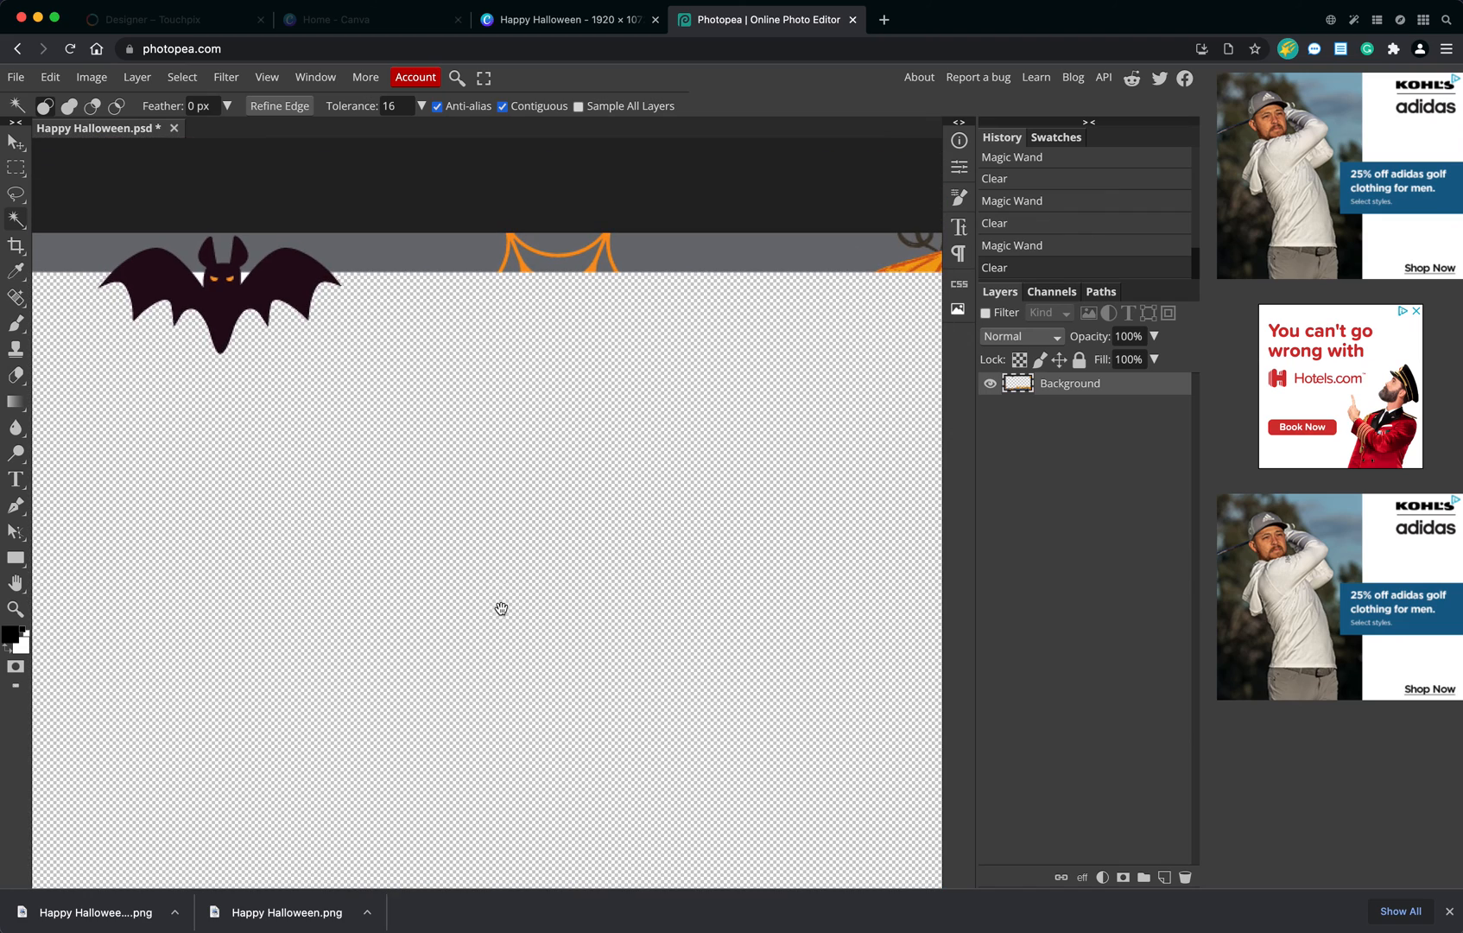
left_click_drag(401, 397, 596, 594)
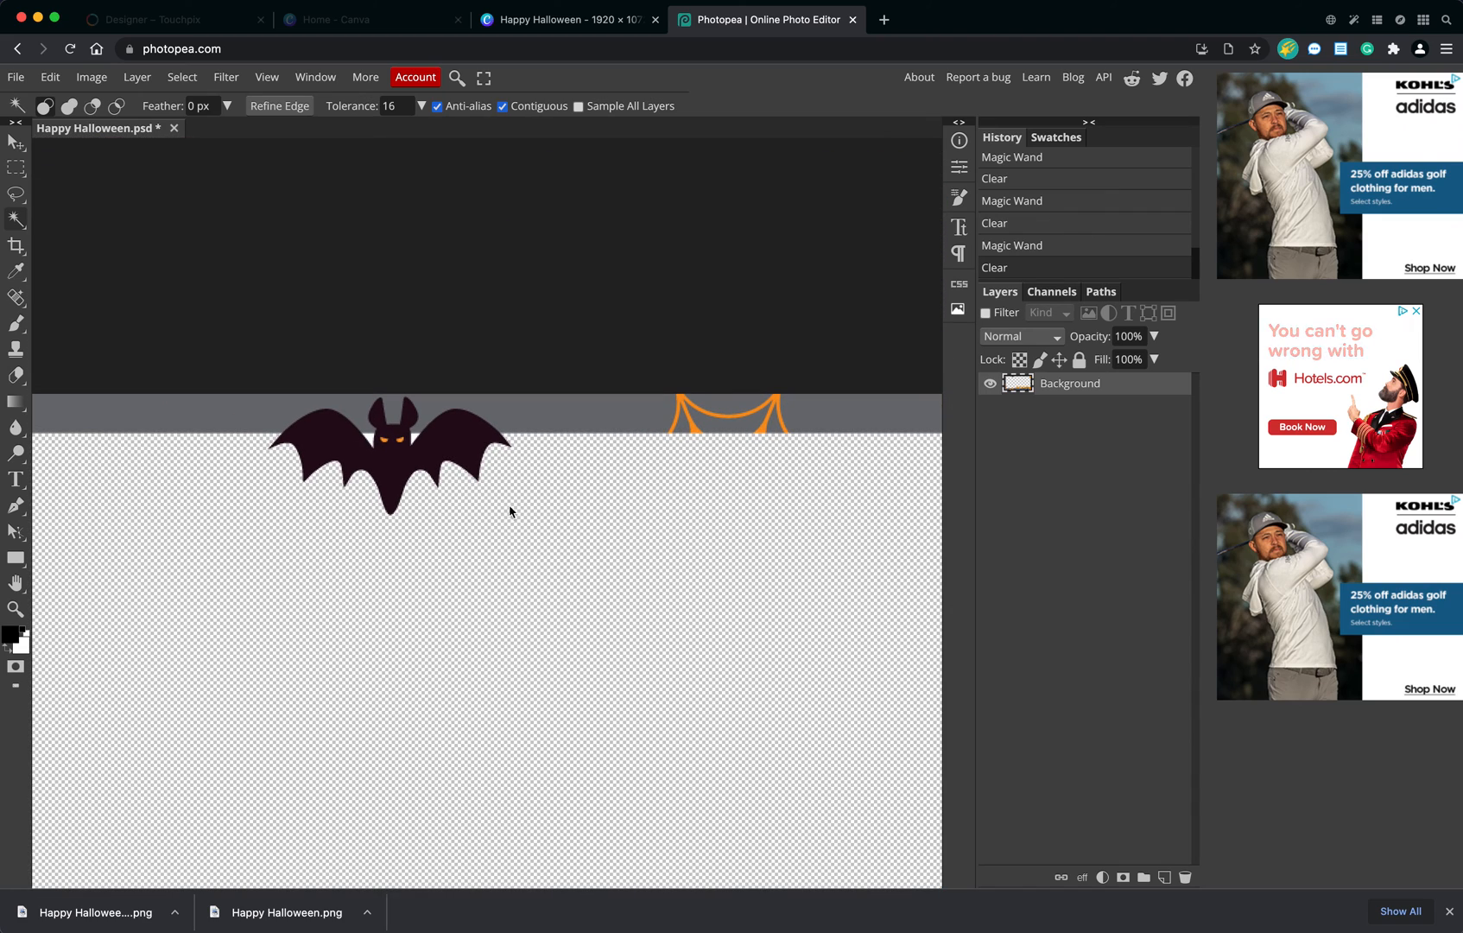
left_click(415, 437)
key("Delete")
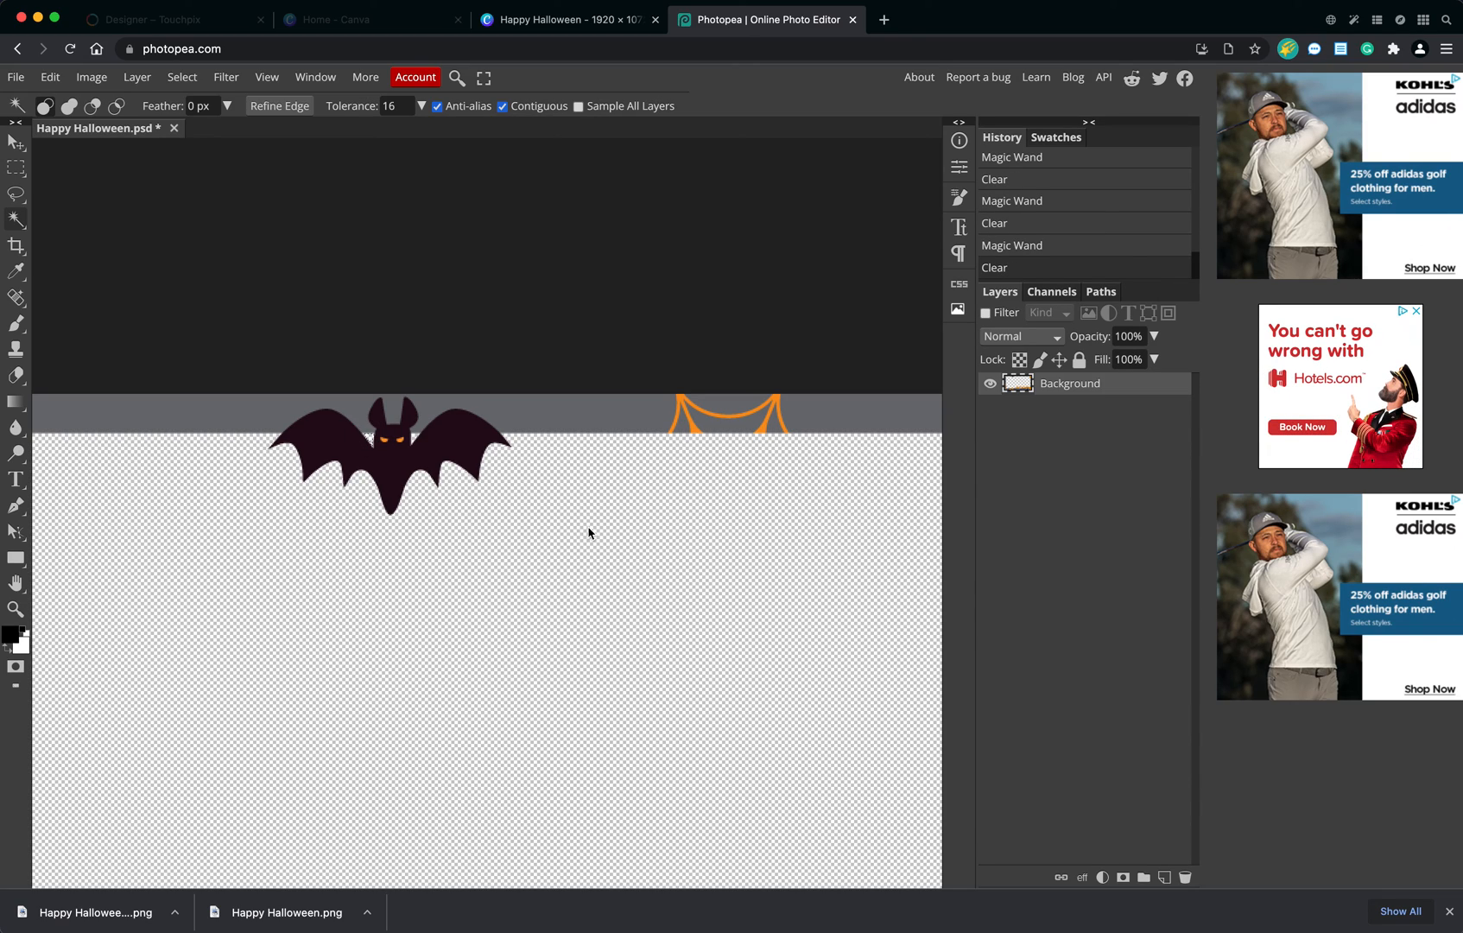
key("super+d")
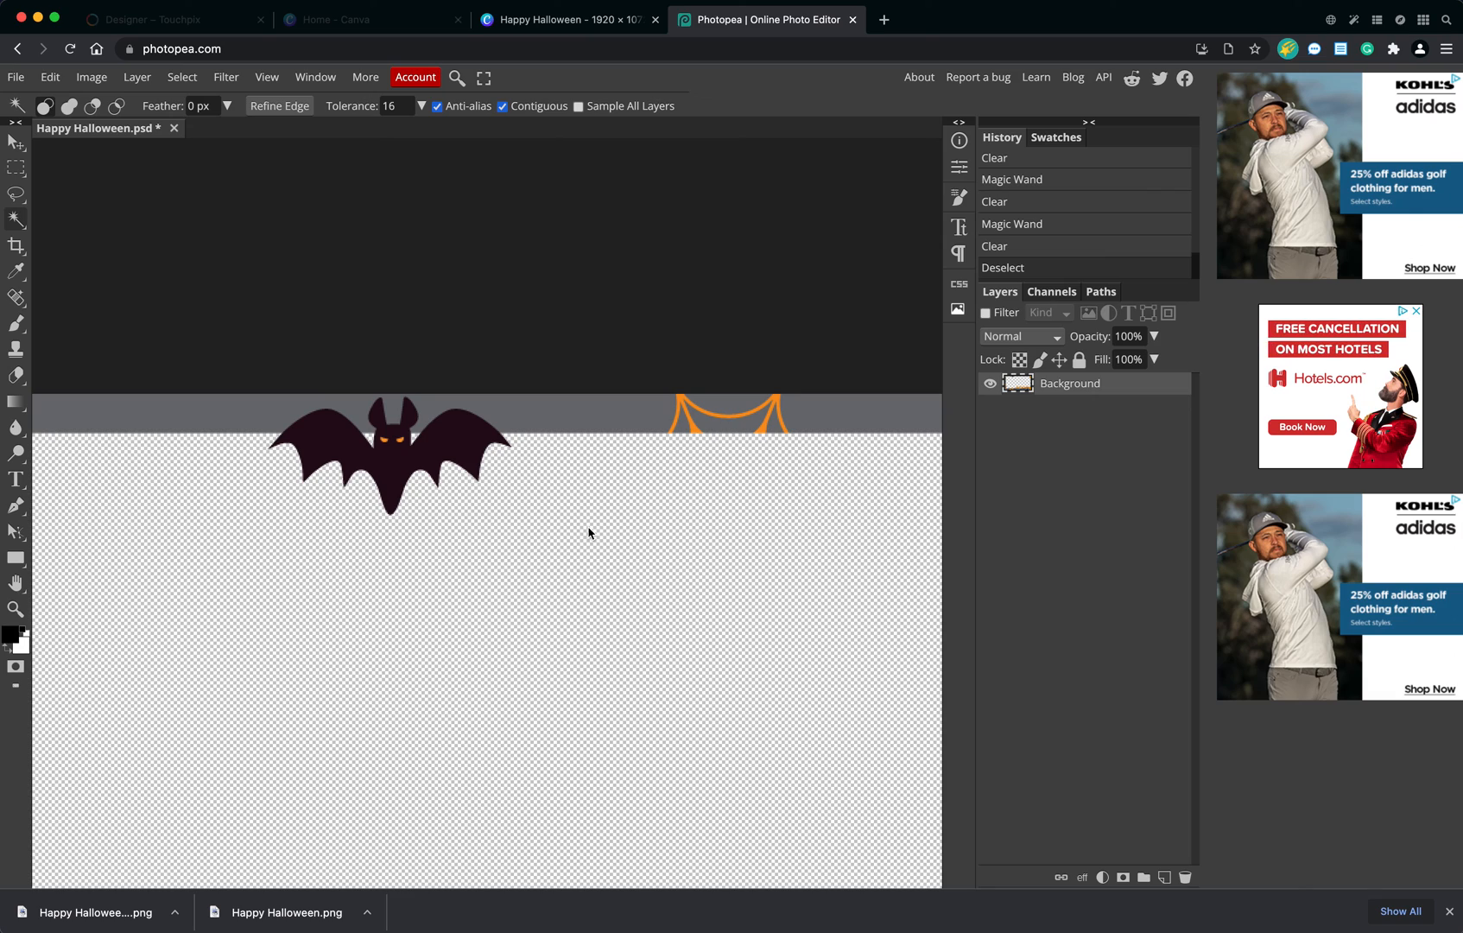
Switch to the Move tool and export the transparent overlay as a PNG at 1x.
key("super+0")
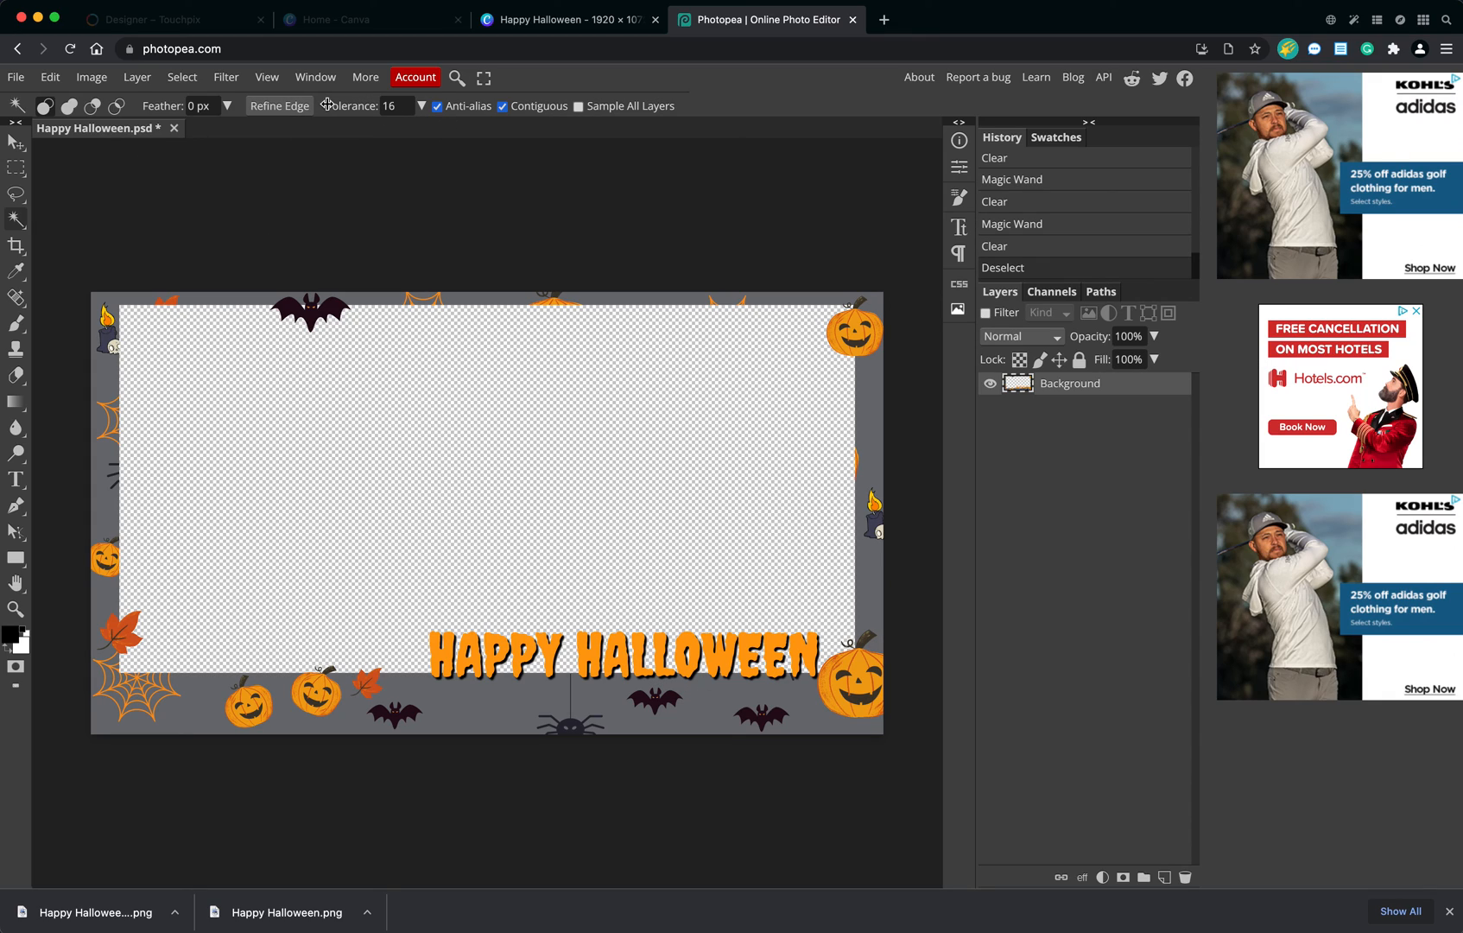
left_click(12, 142)
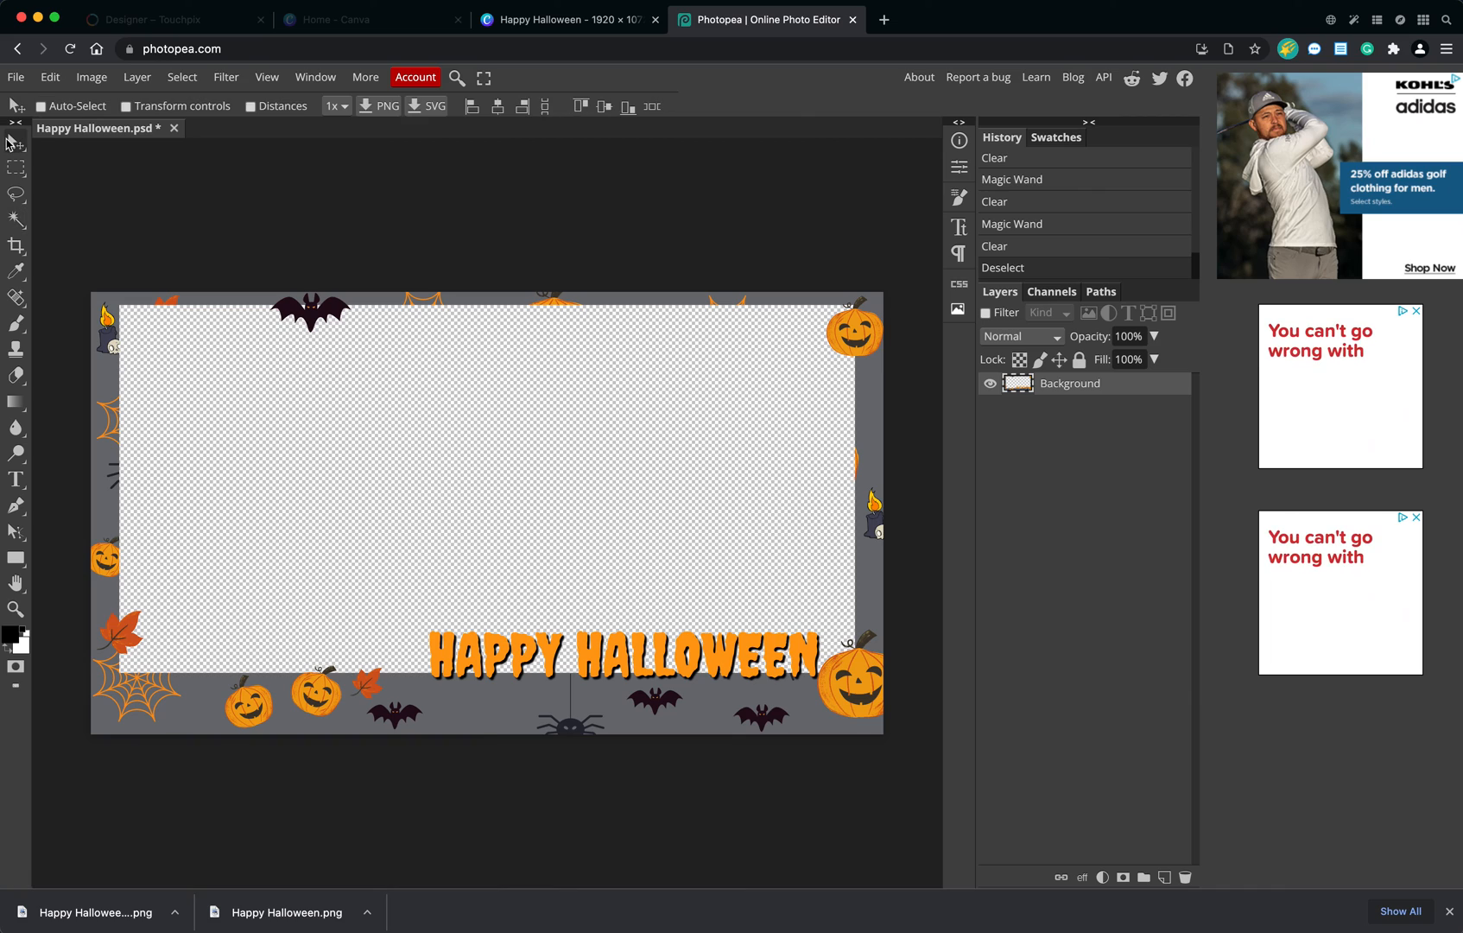
left_click(386, 114)
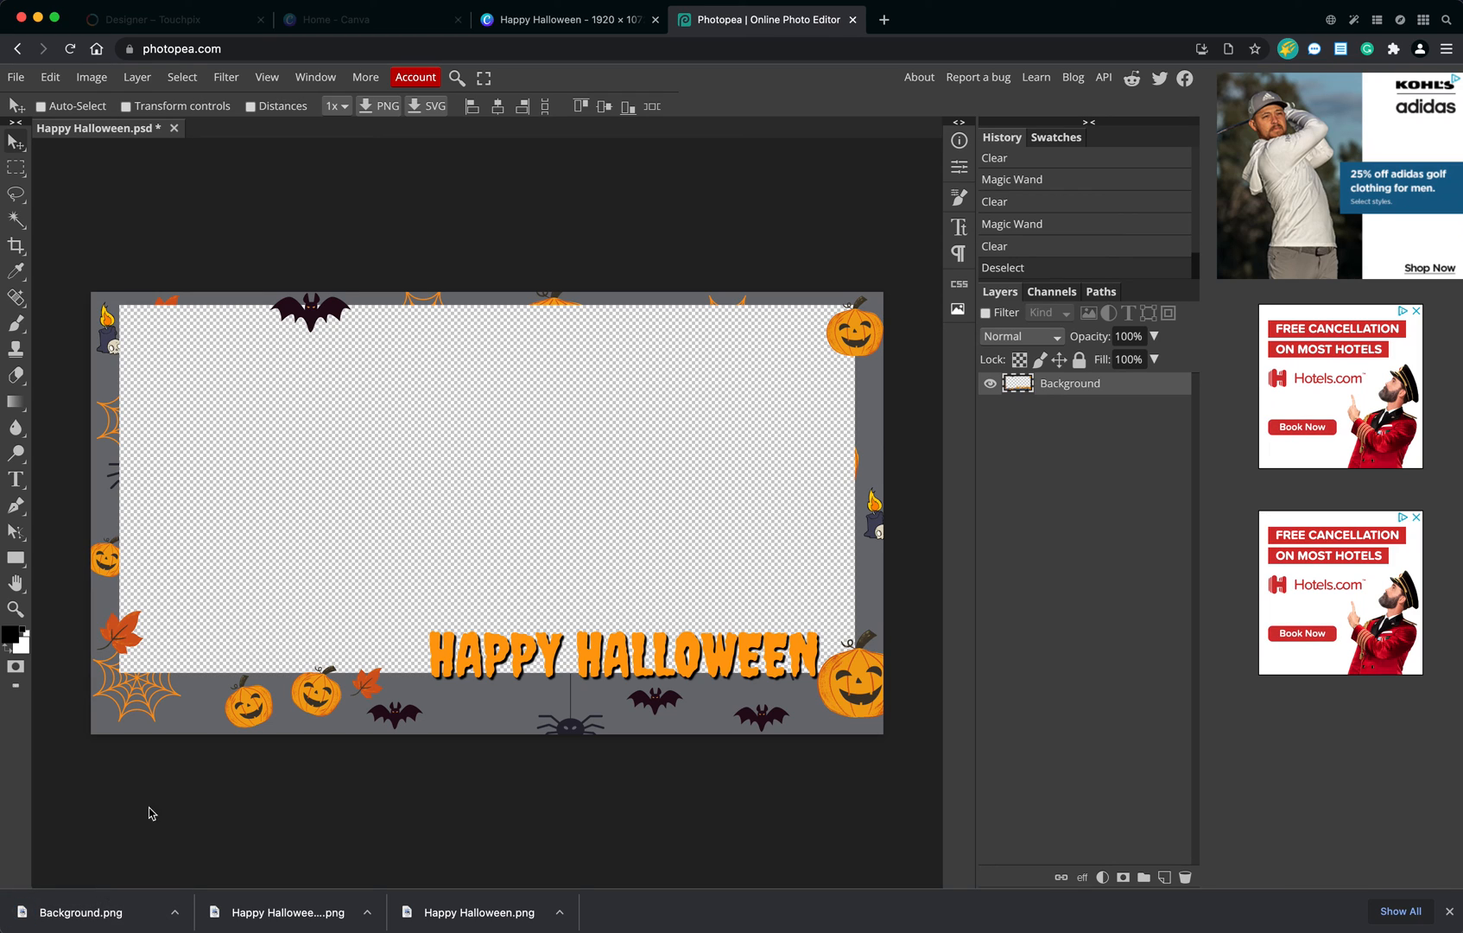
Open the downloaded Background.png in the image viewer to check its transparent centre, and close it.
left_click(105, 912)
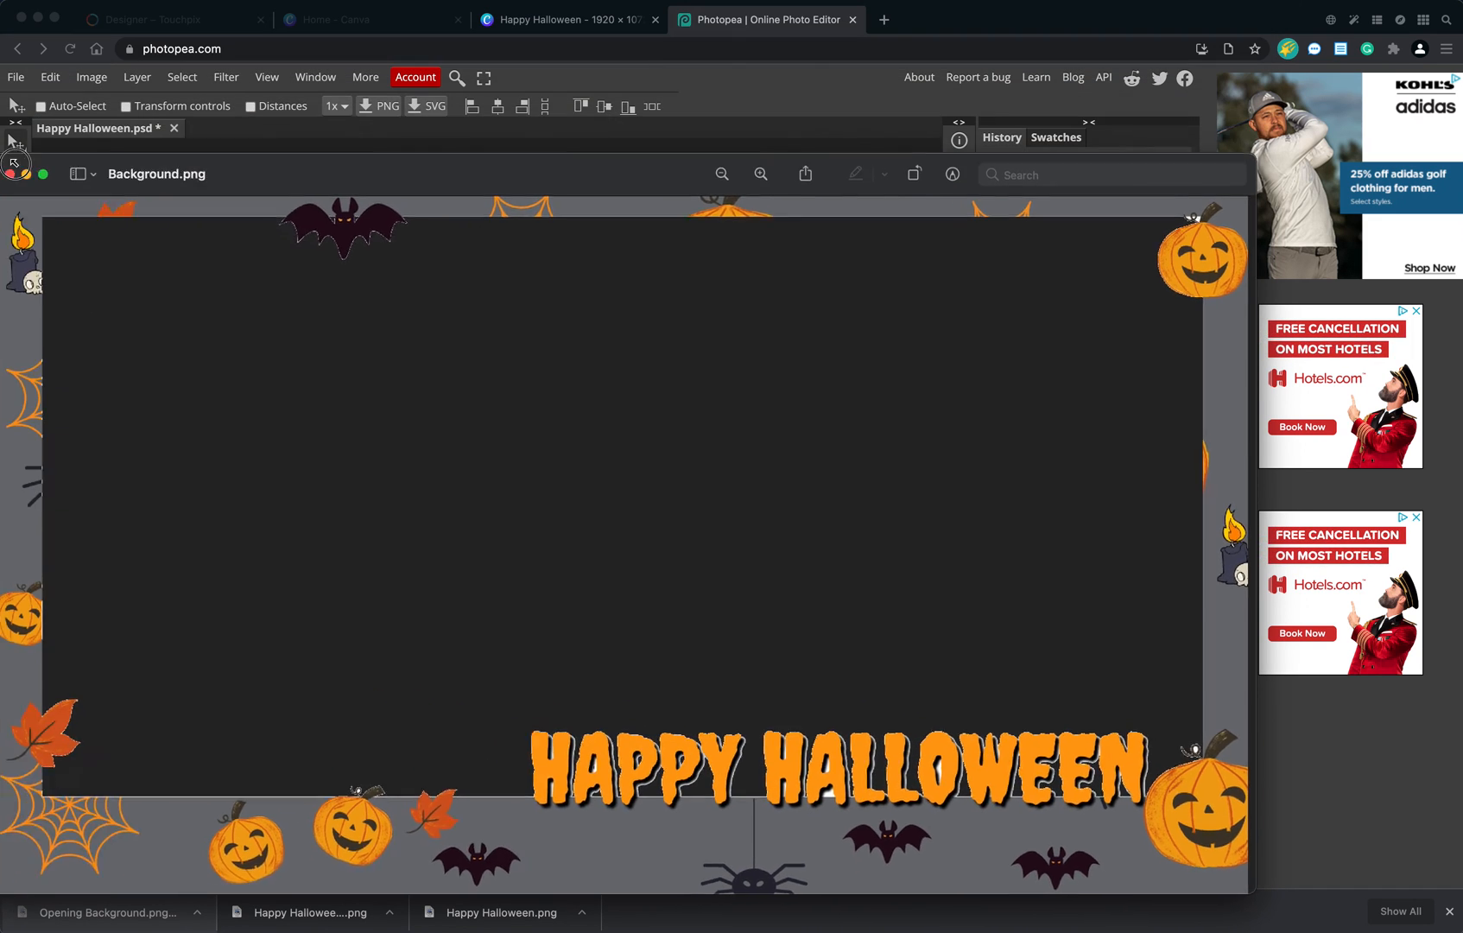
left_click_drag(486, 284, 465, 158)
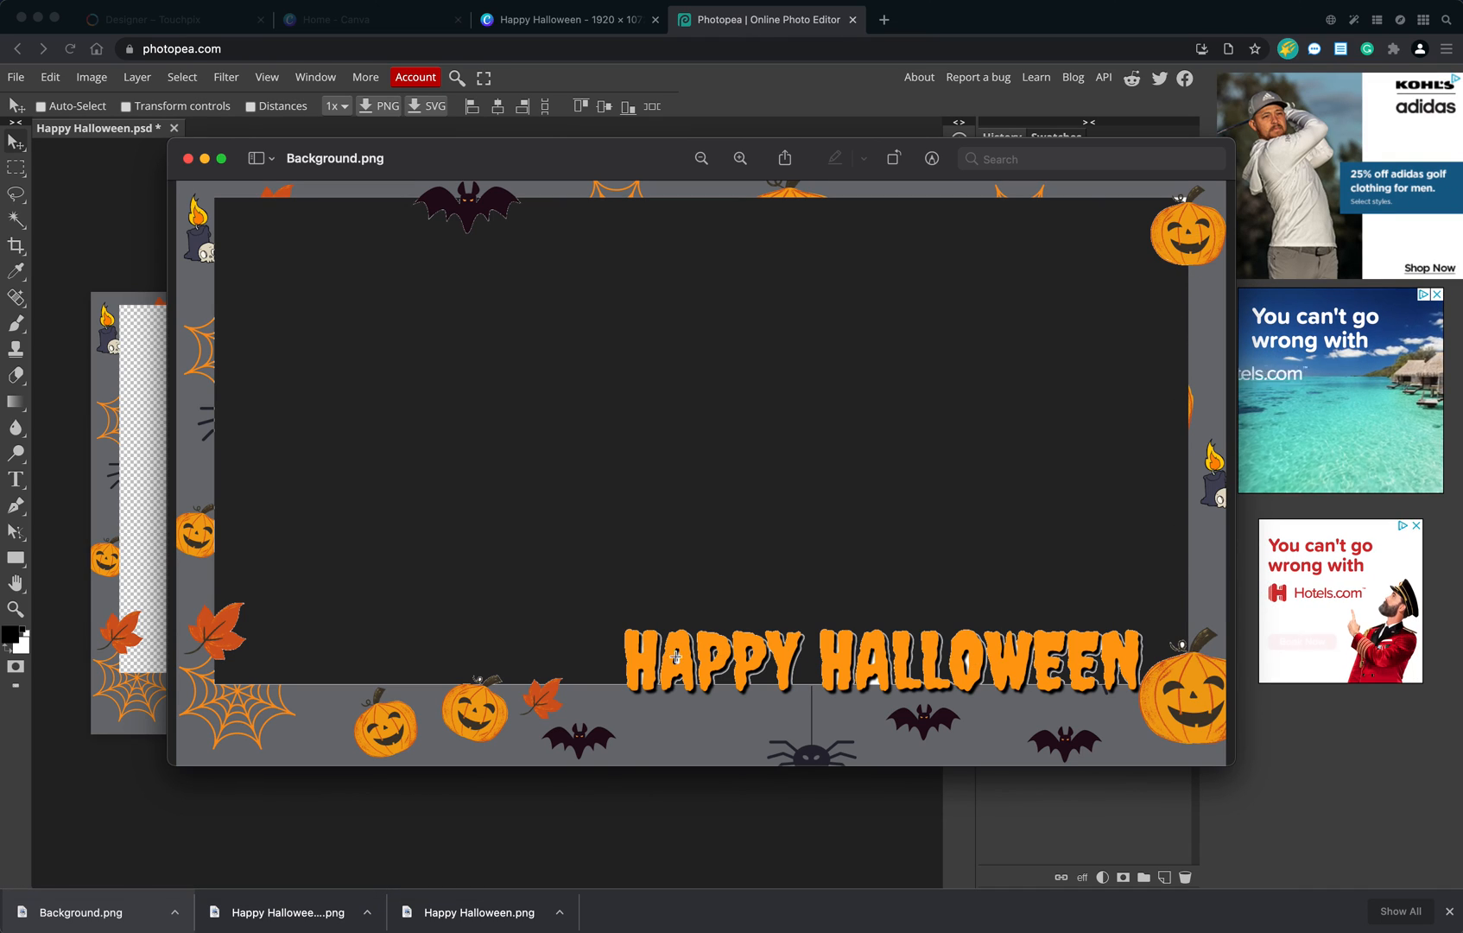
left_click(188, 159)
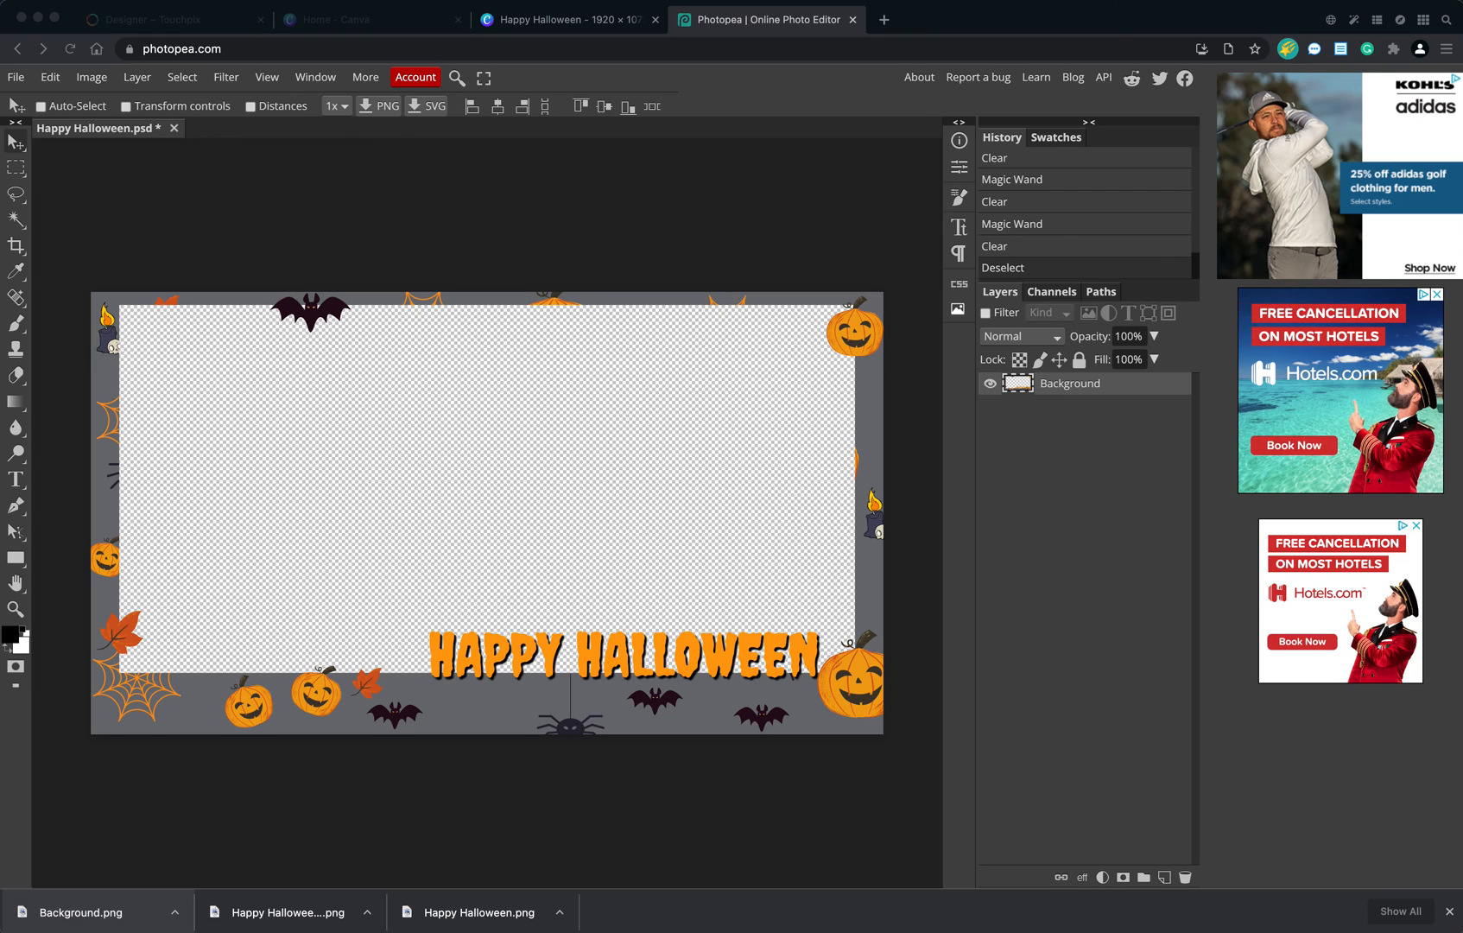
Locate the exported Background.png in the Downloads folder, preview its transparency over the desktop windows, and close the folder.
left_click_drag(652, 238, 0, 687)
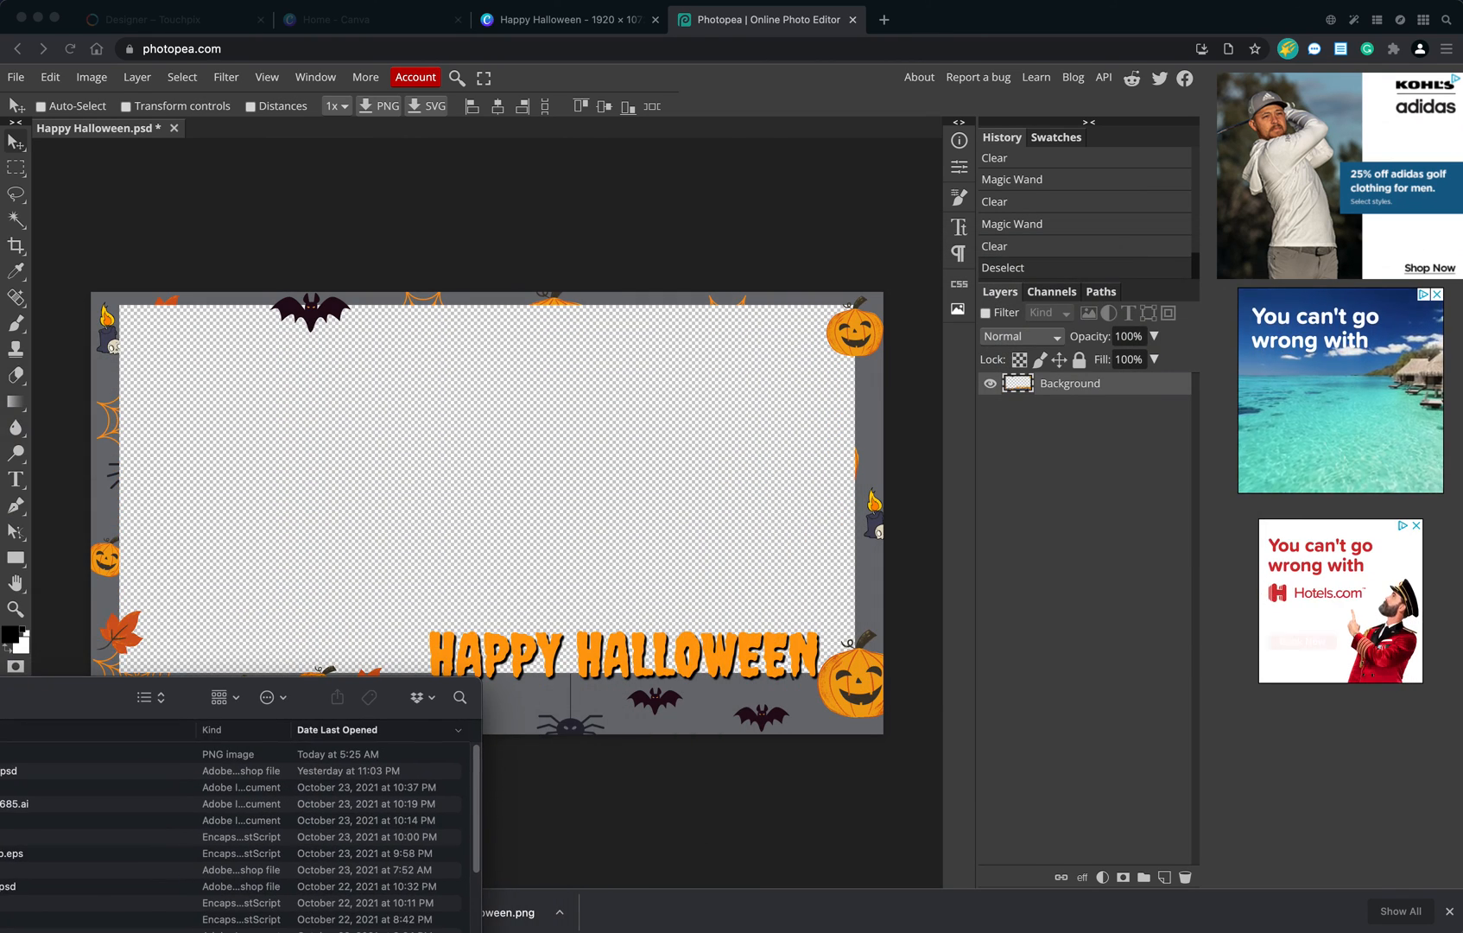
left_click(0, 812)
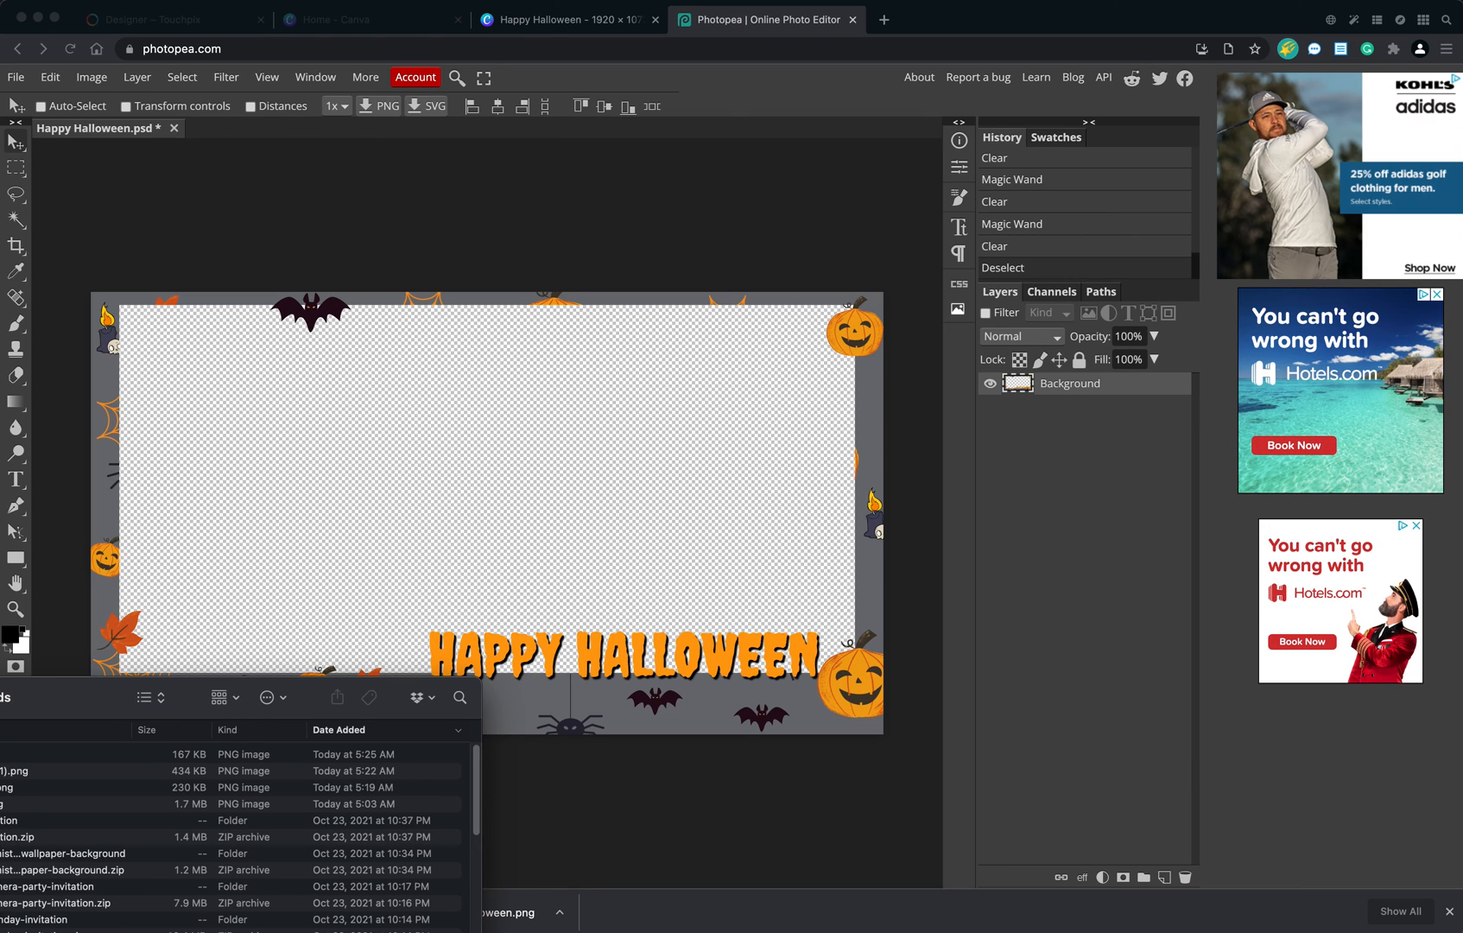
left_click(18, 754)
key("space")
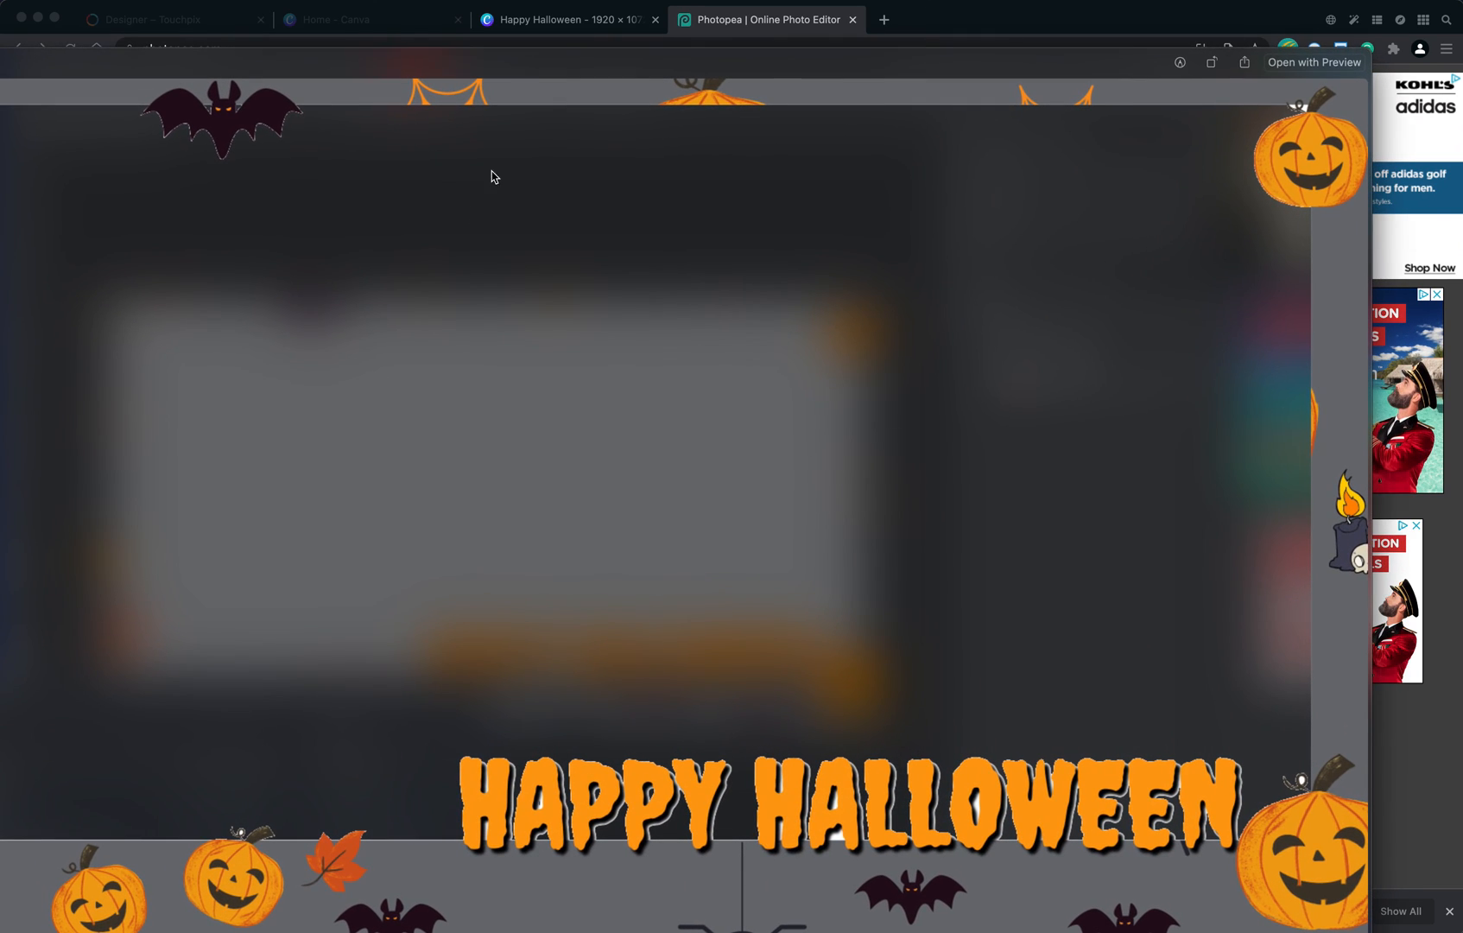
left_click_drag(449, 76, 605, 57)
left_click_drag(0, 30, 296, 326)
left_click_drag(499, 328, 309, 115)
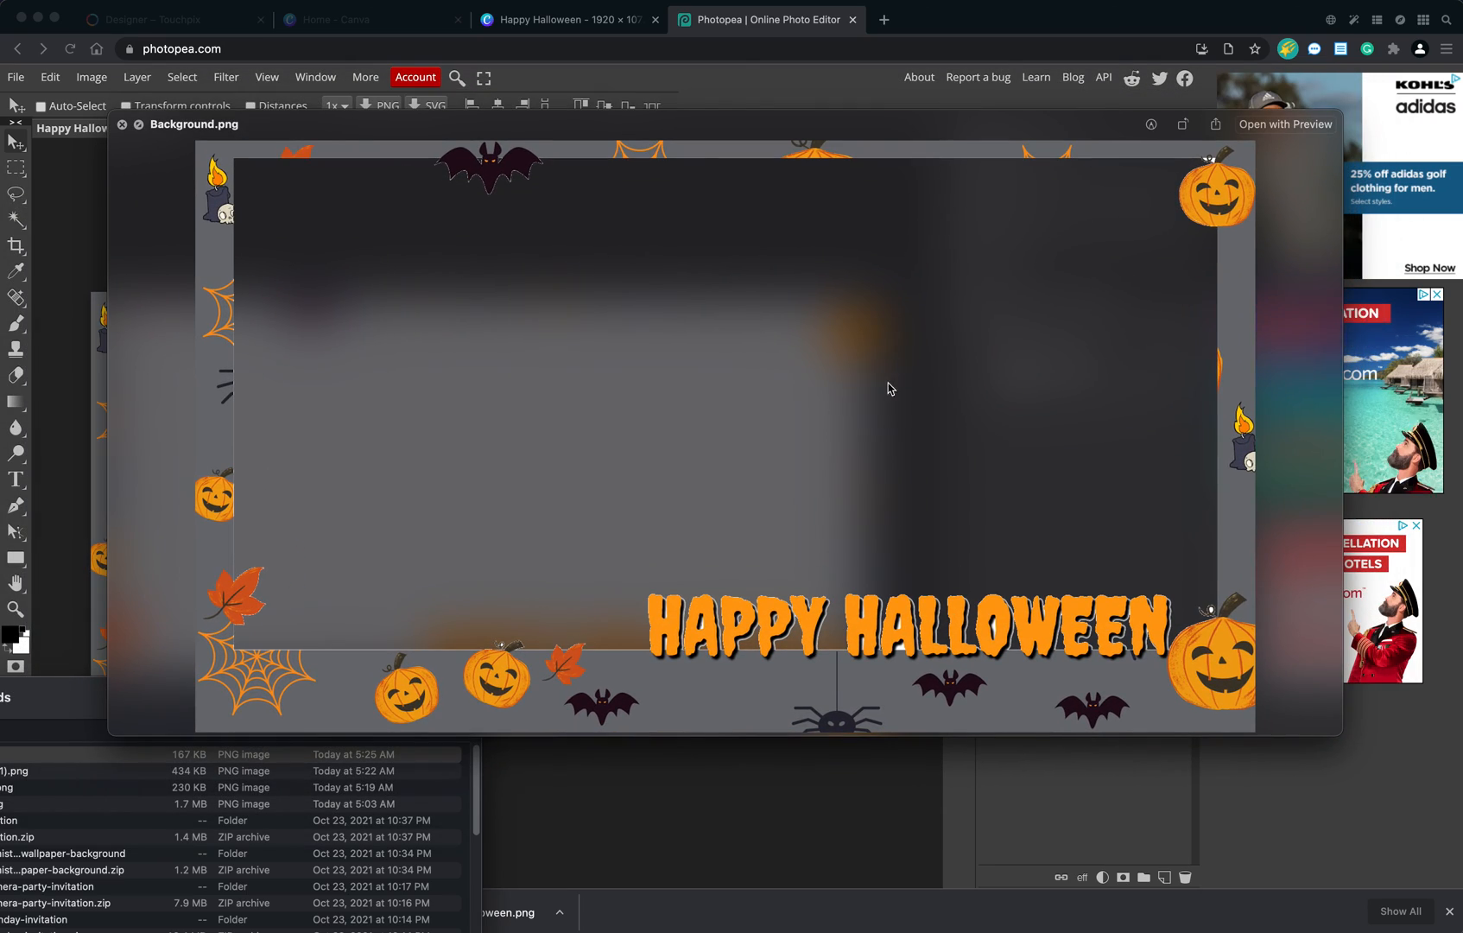
left_click_drag(819, 154, 735, 135)
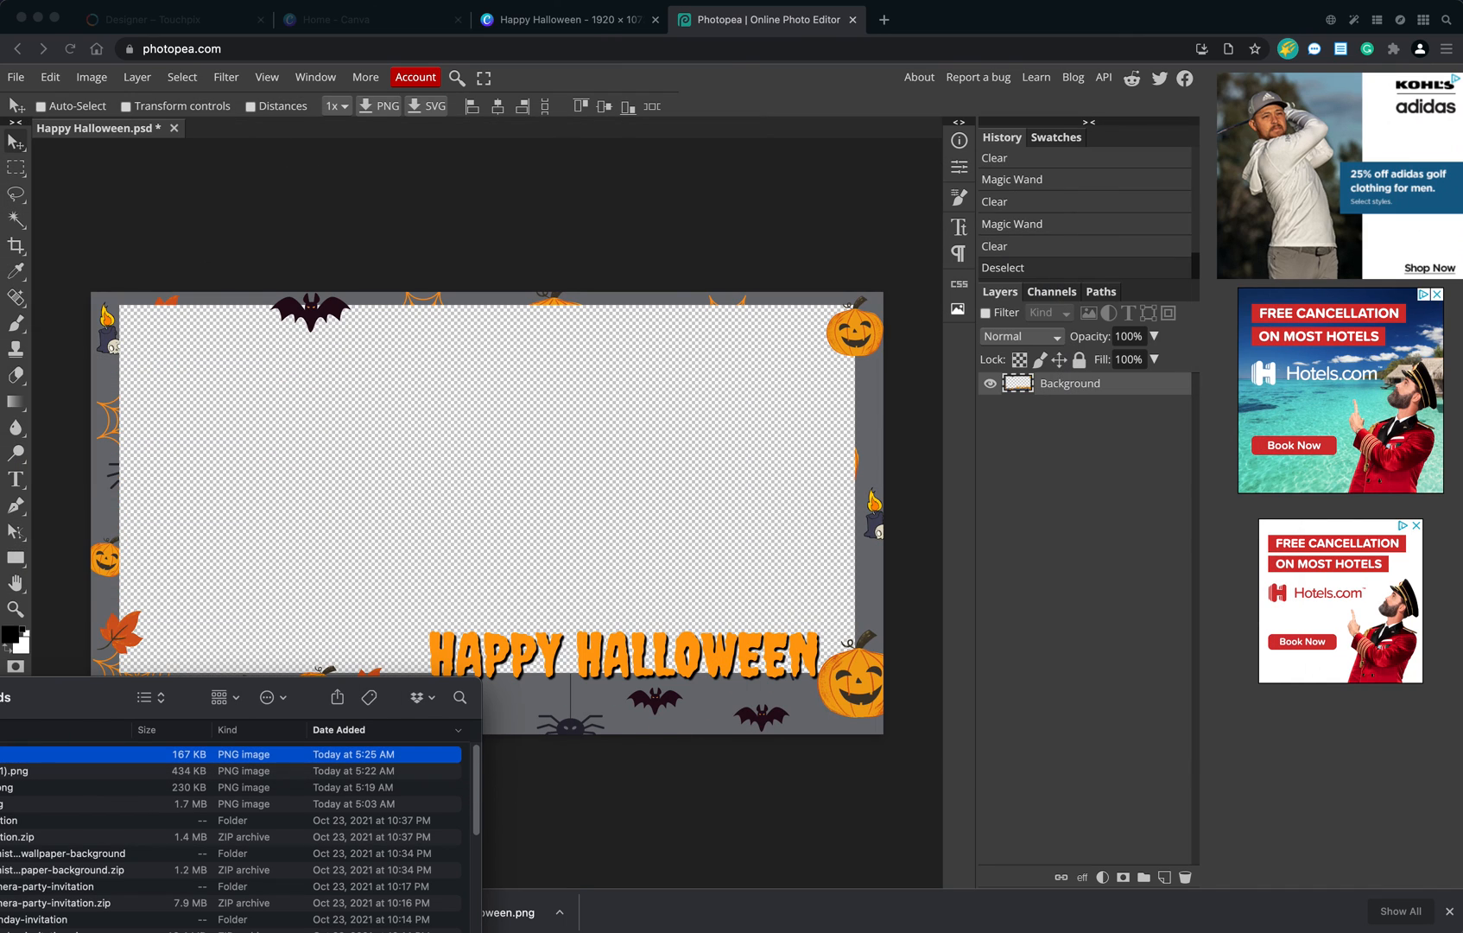
key("super+w")
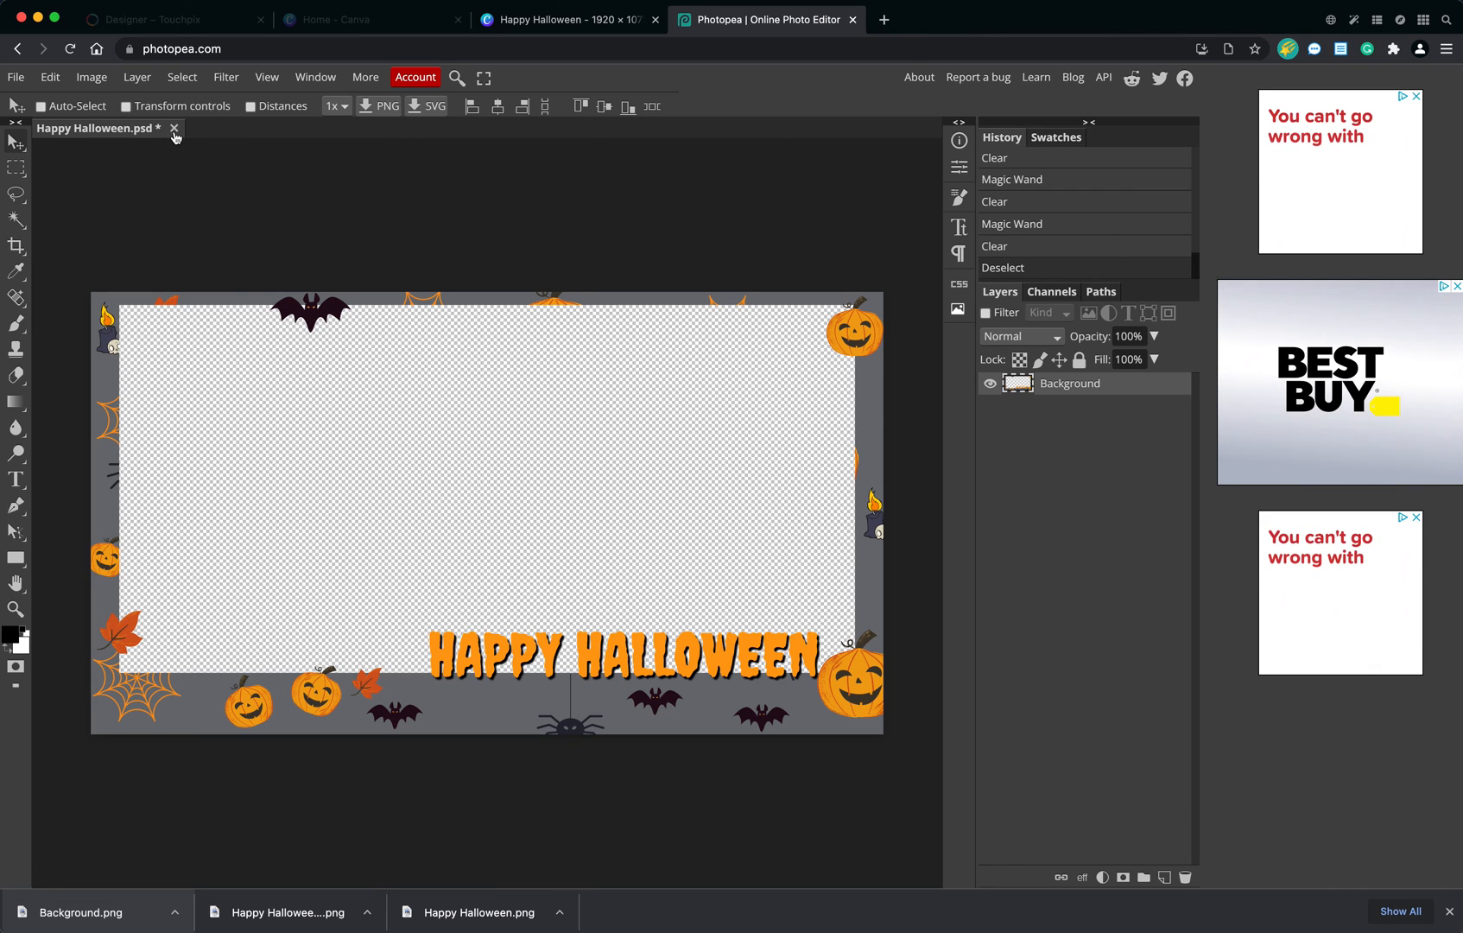
Close the edited Happy Halloween.psd document and open the downloaded Happy Halloween (1).png as a new document.
left_click(174, 128)
left_click(873, 158)
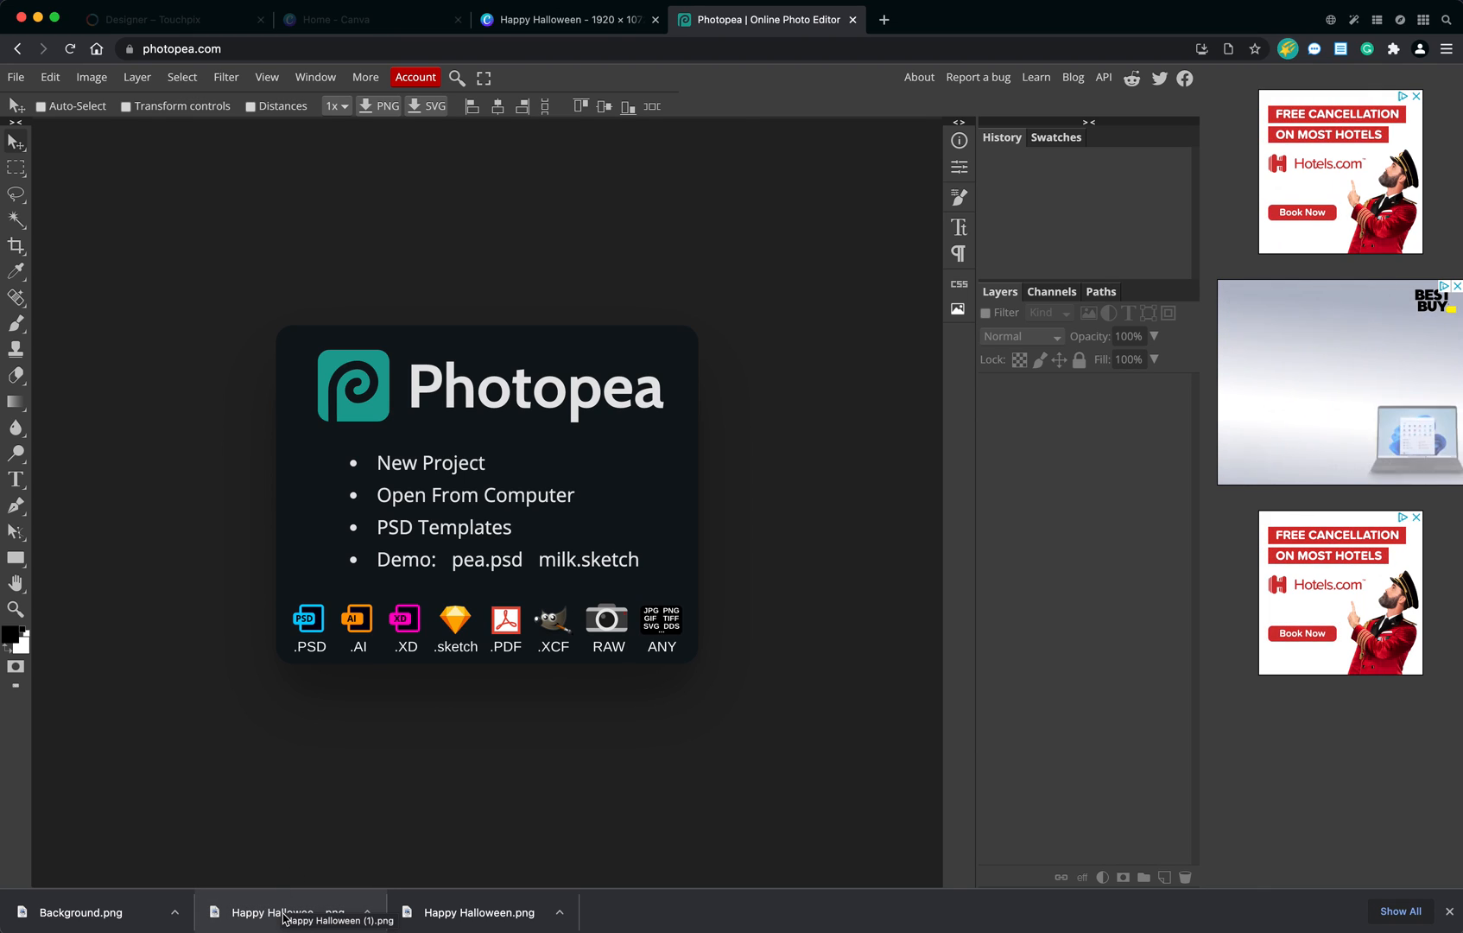
left_click_drag(283, 917, 302, 660)
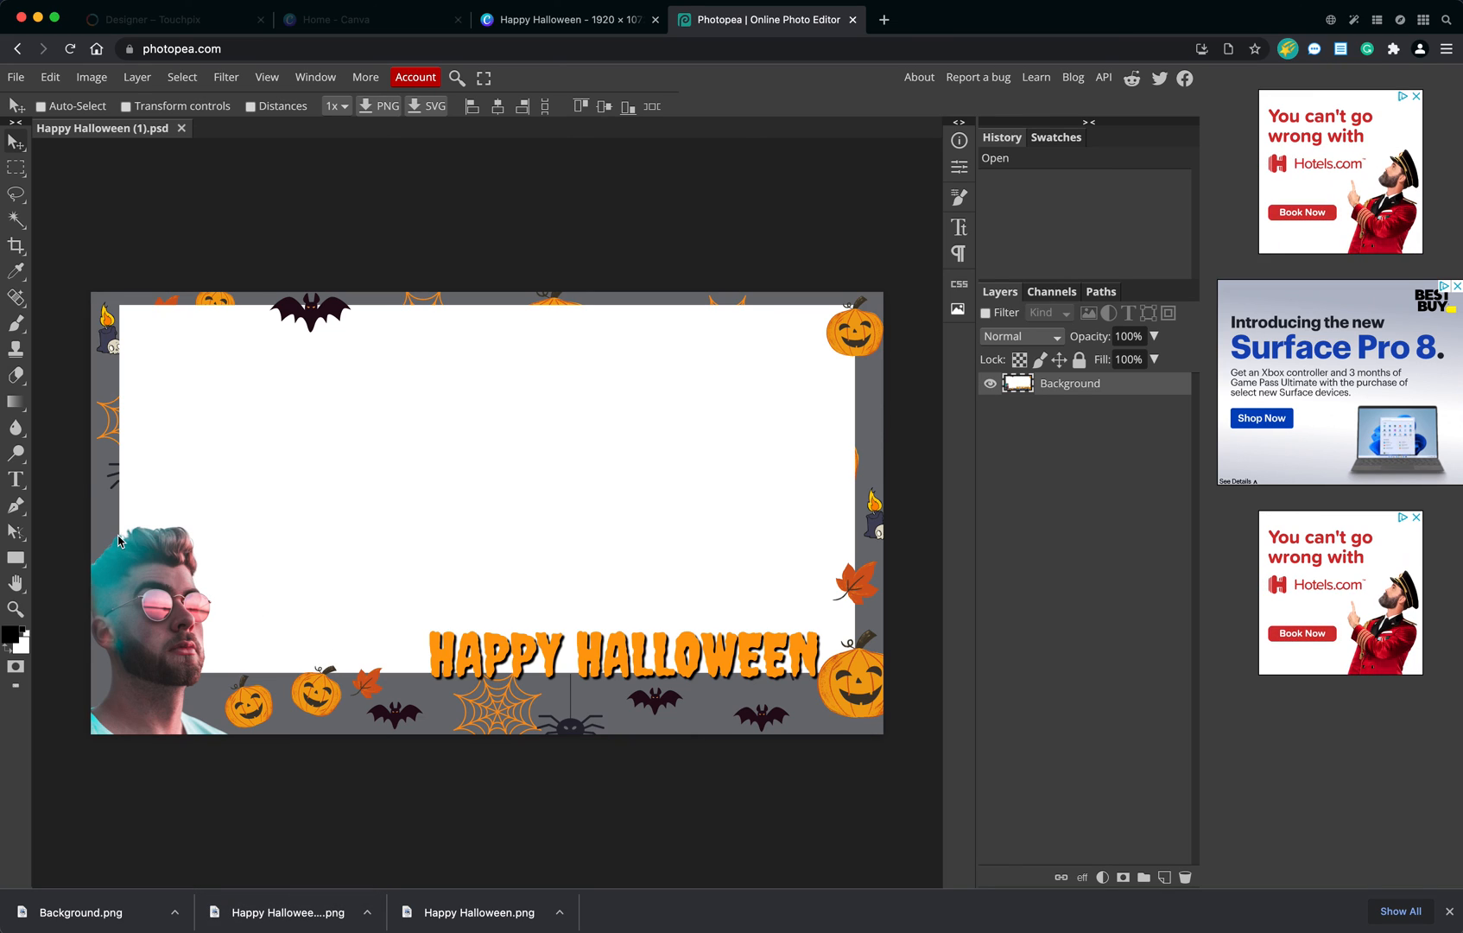
Select the white centre of the overlay with the portrait cutout using the Magic Wand and clear it.
key("w")
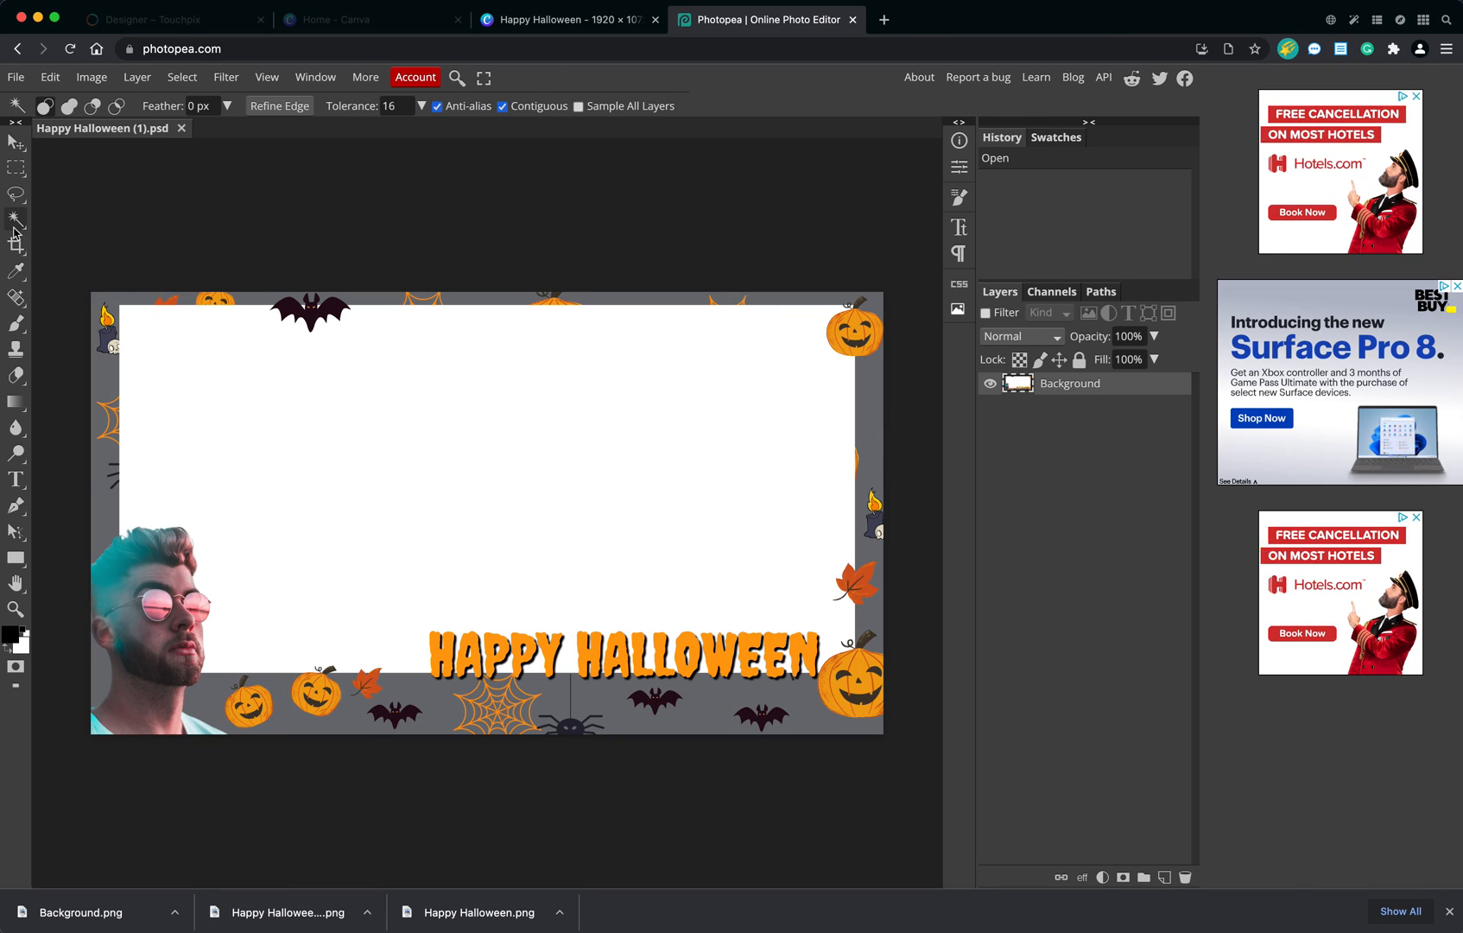
left_click(482, 511)
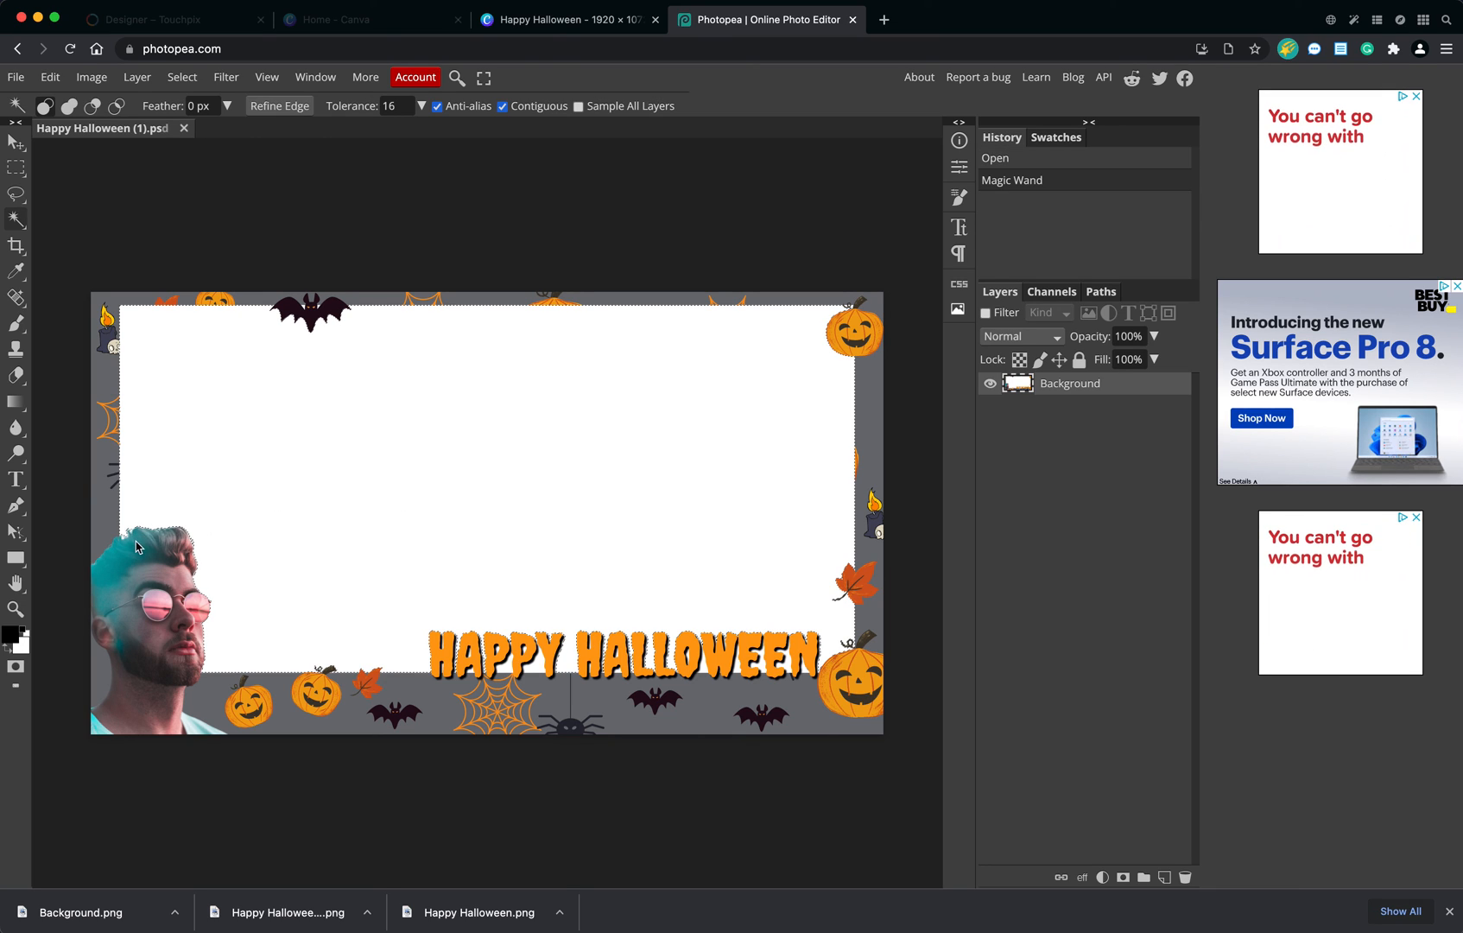
key("Delete")
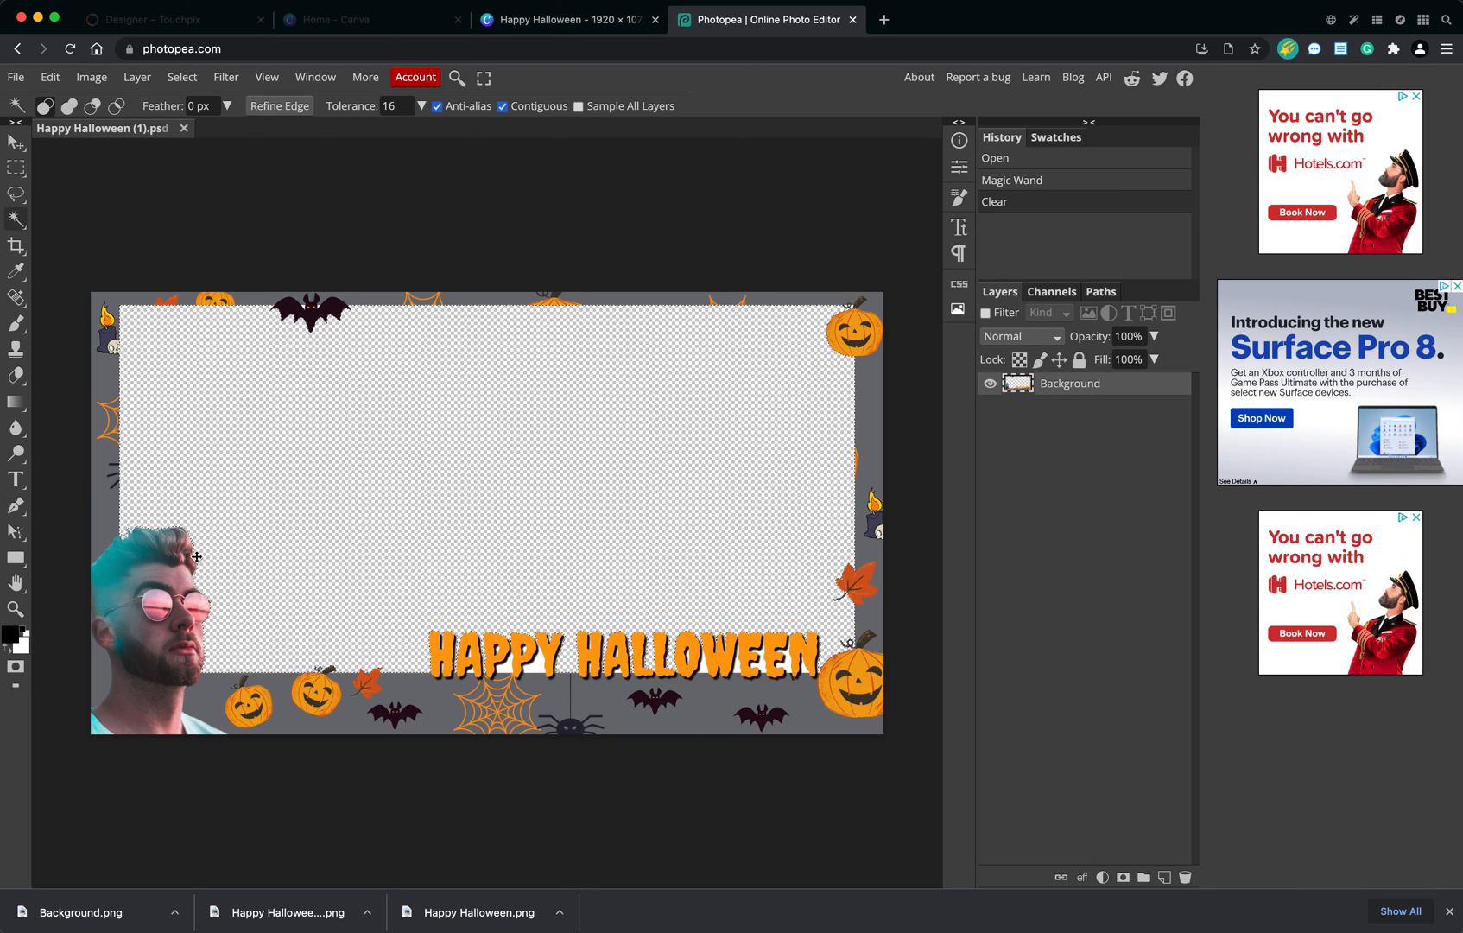